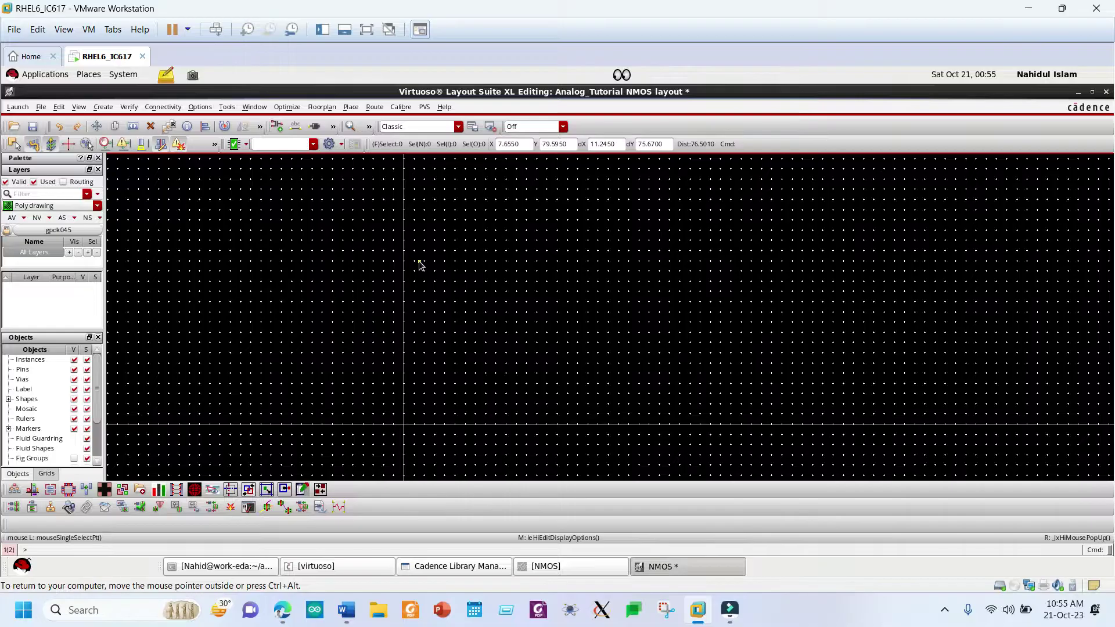
Step: List all valid layers instead of only used ones, filter them for con, and make Cont drawing the active layer
{"action": "left_click", "coordinate": [9, 220]}
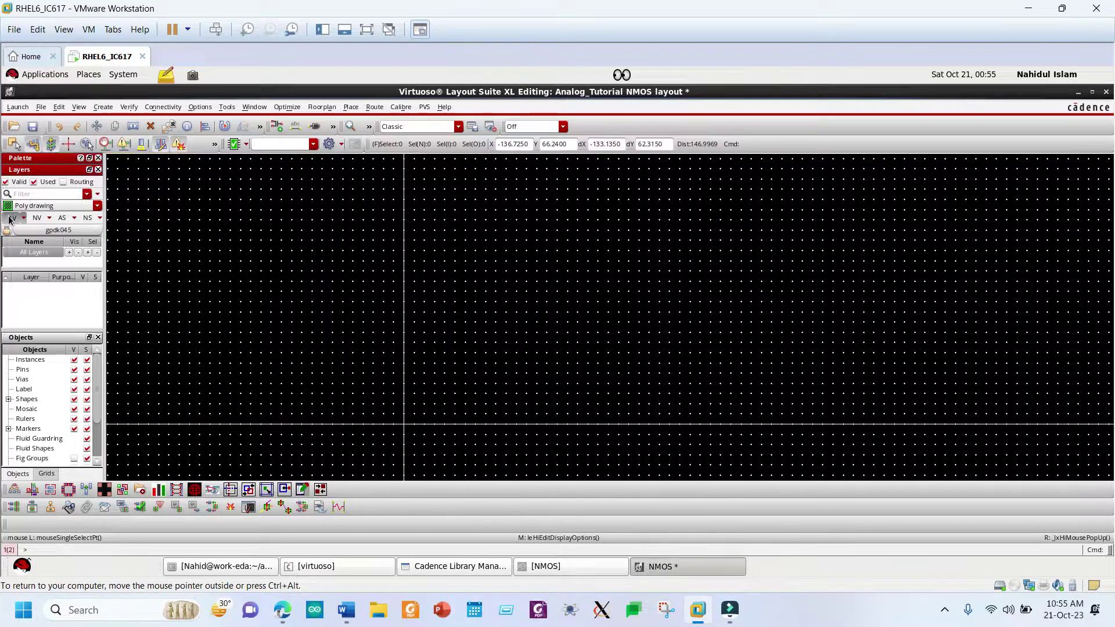
{"action": "left_click", "coordinate": [33, 182]}
{"action": "left_click", "coordinate": [31, 193]}
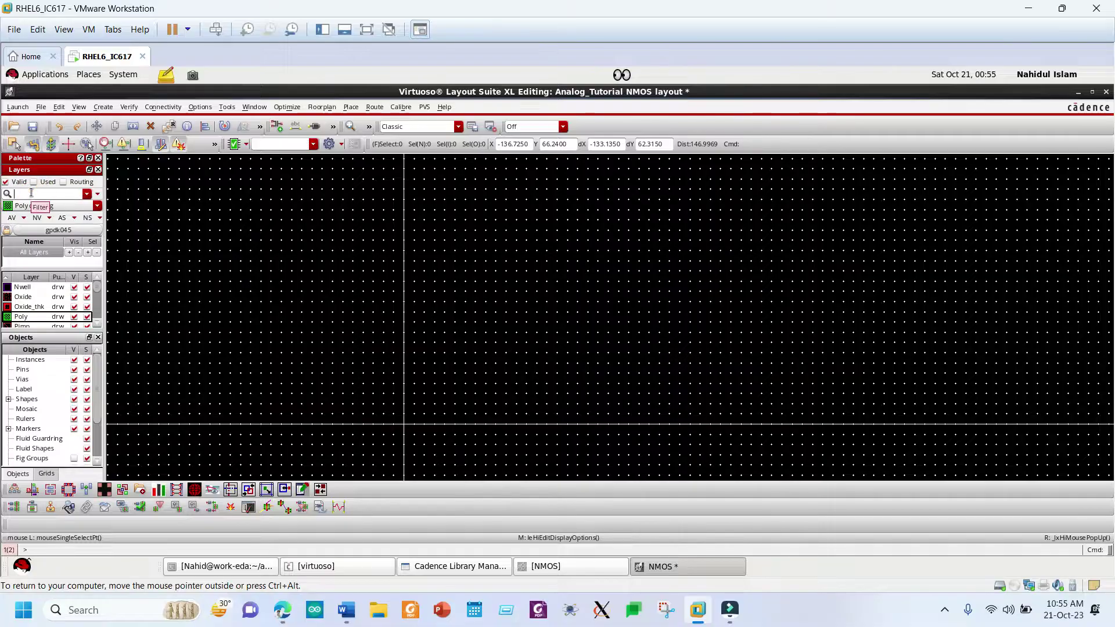
{"action": "type", "text": "co"}
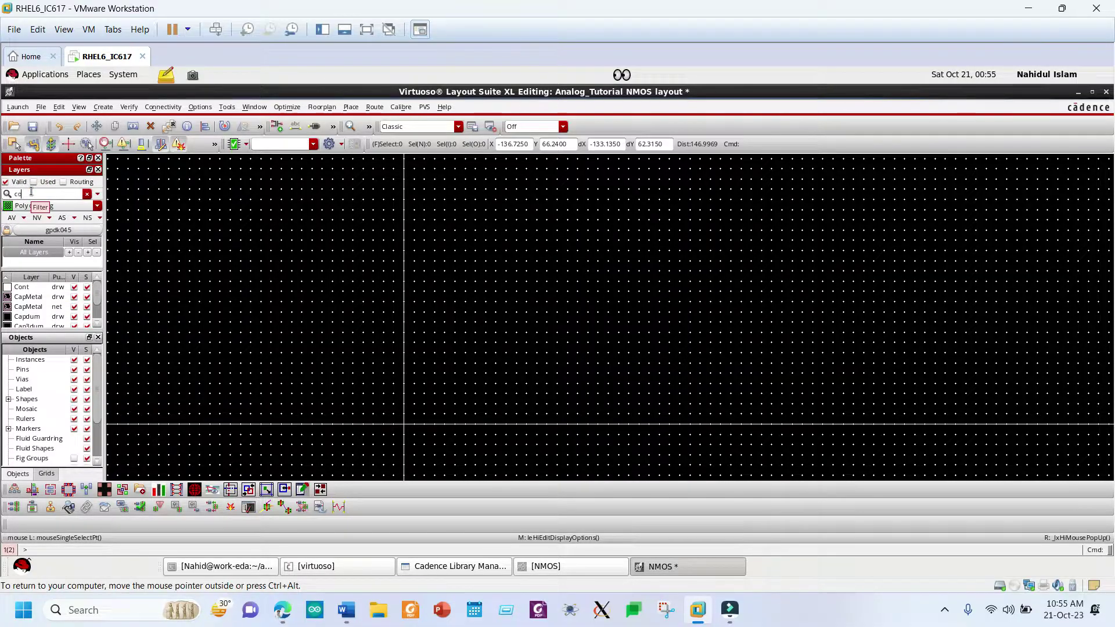
{"action": "type", "text": "n"}
{"action": "left_click", "coordinate": [53, 288]}
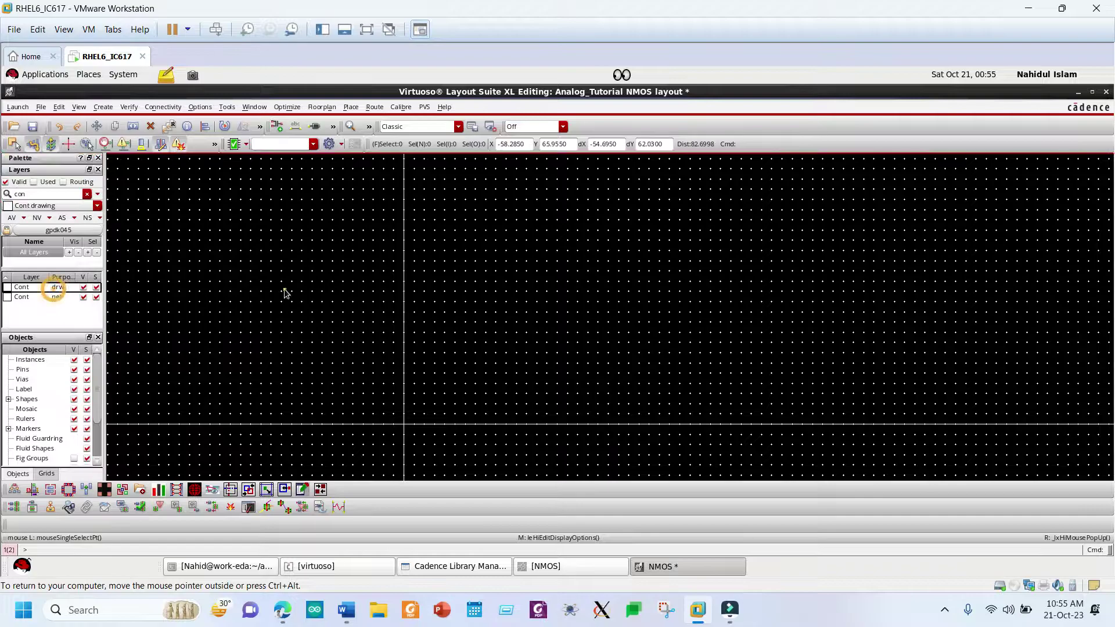
{"action": "key", "text": "p"}
{"action": "left_click", "coordinate": [466, 261]}
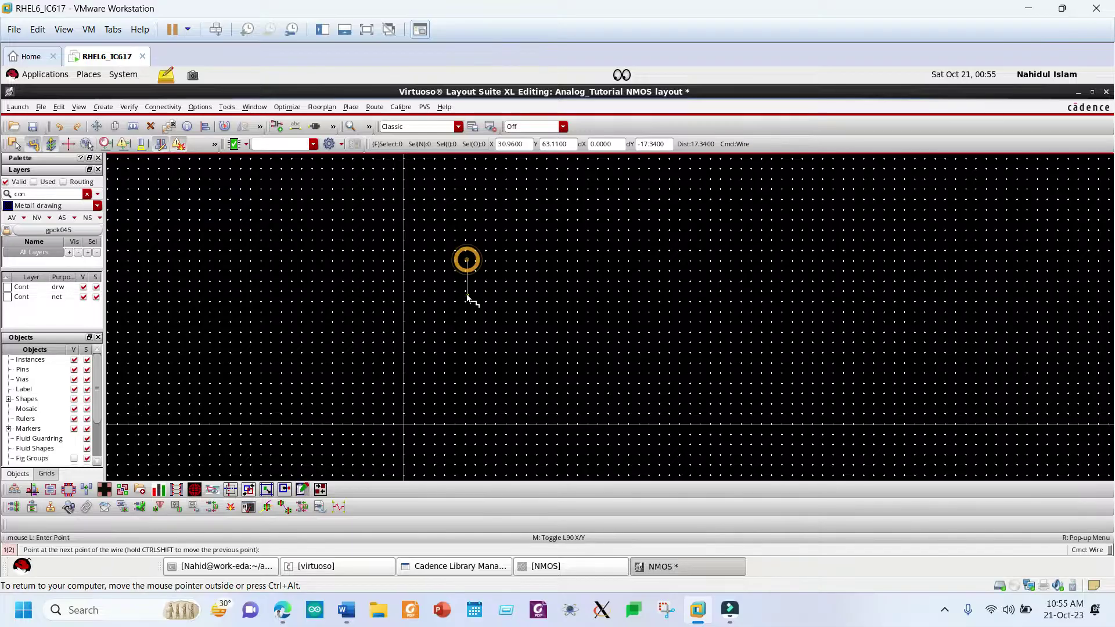
{"action": "middle_click", "coordinate": [512, 307]}
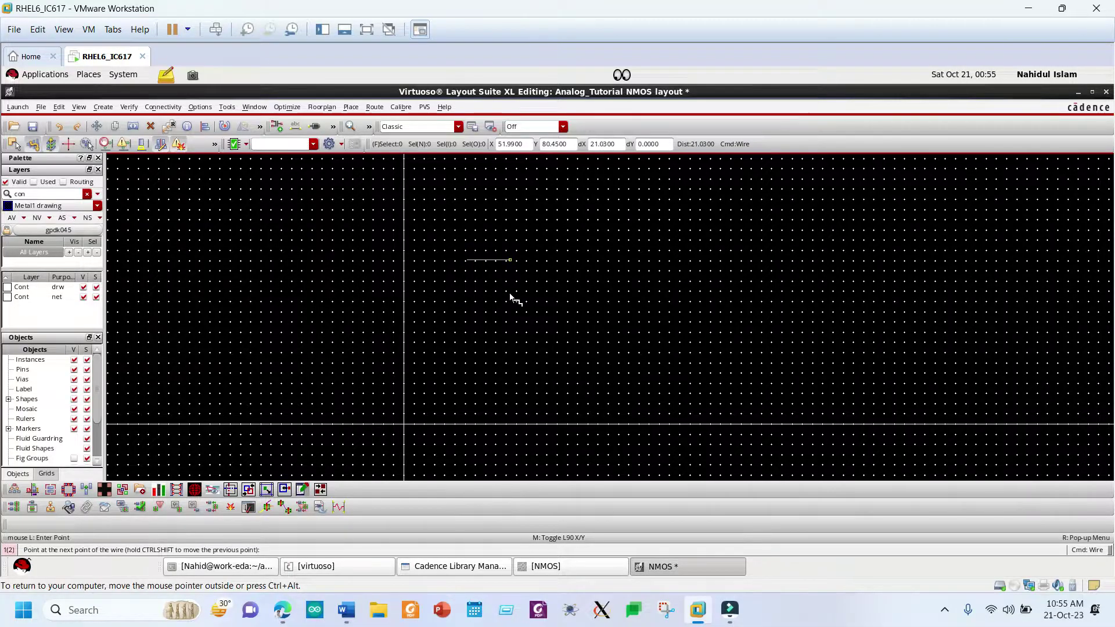
{"action": "key", "text": "Escape"}
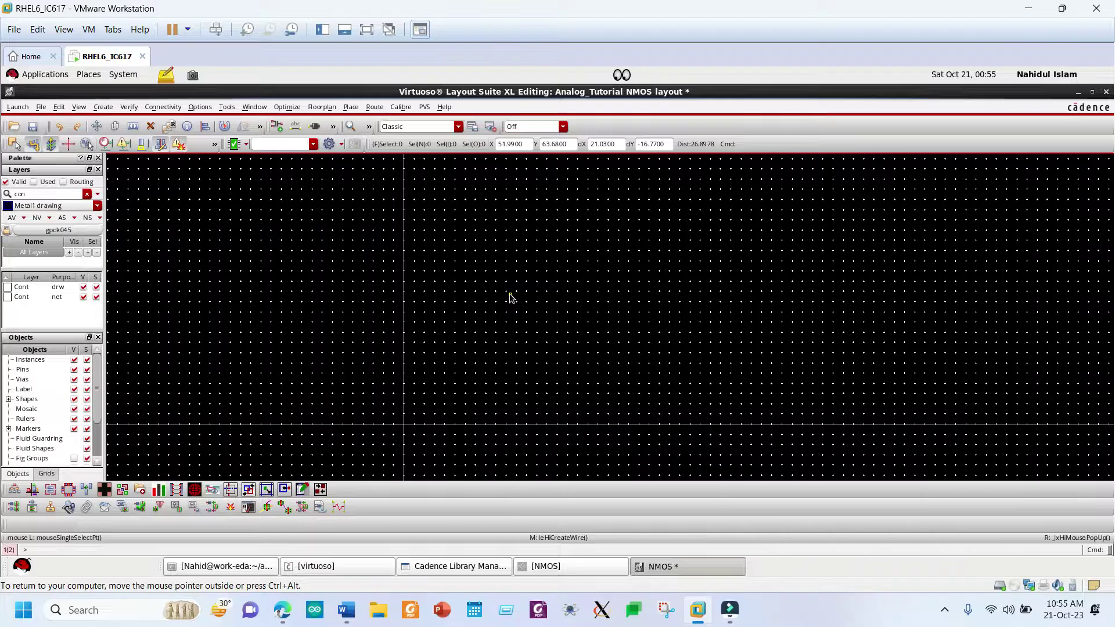
Step: Draw a Cont drawing rectangle about 15.07 by 14.21 in the upper-right quadrant of the layout and select it
{"action": "left_click", "coordinate": [41, 288]}
{"action": "key", "text": "r"}
{"action": "left_click", "coordinate": [468, 253]}
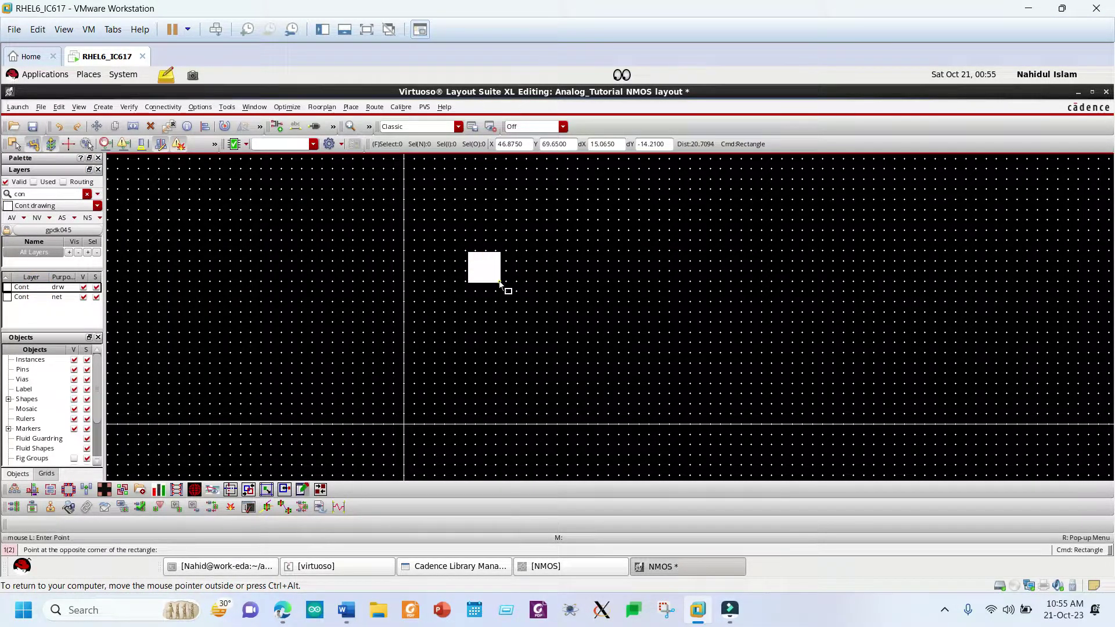
{"action": "left_click", "coordinate": [500, 283]}
{"action": "key", "text": "Escape"}
{"action": "left_click", "coordinate": [474, 273]}
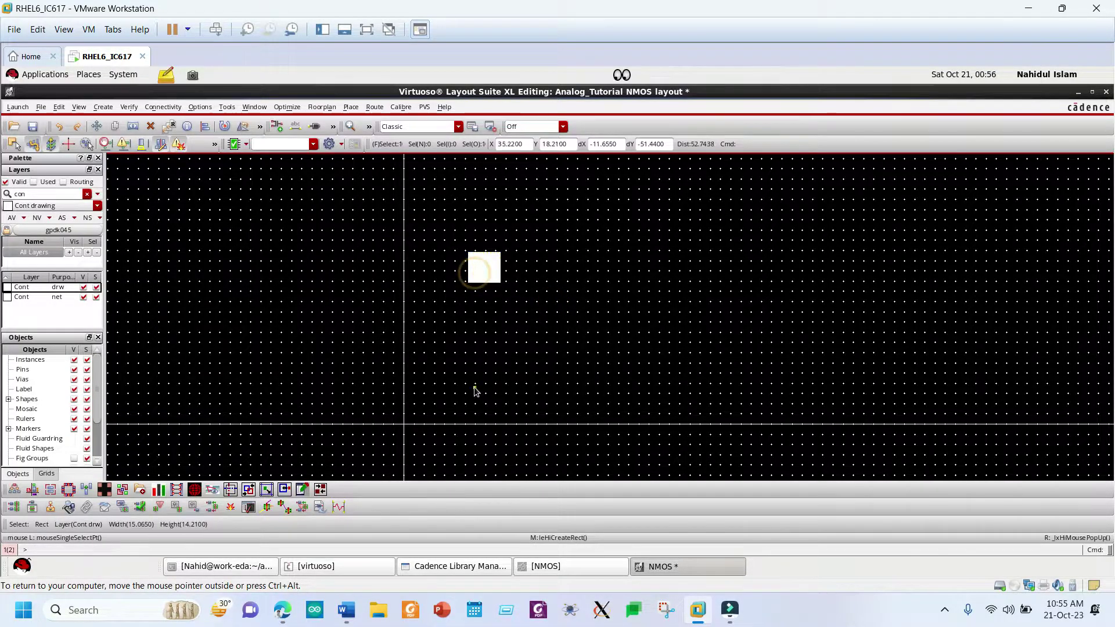
Step: Switch to Word, close the Syllebus document, and bring up the NMOS layout rules document at the contact width rule
{"action": "mouse_move", "coordinate": [346, 609]}
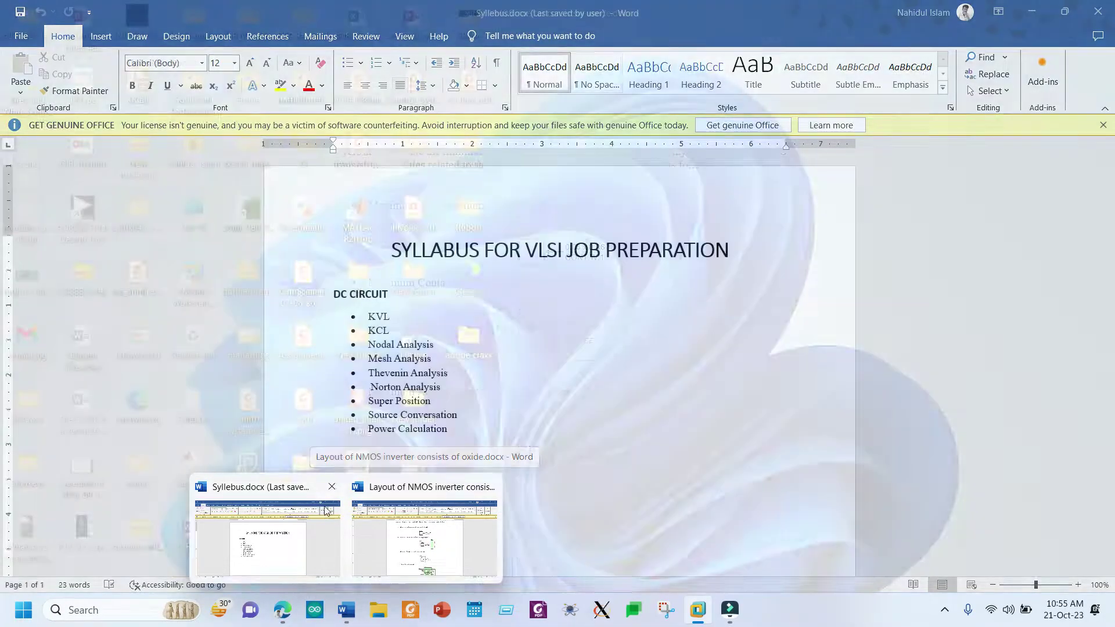
{"action": "left_click", "coordinate": [332, 486]}
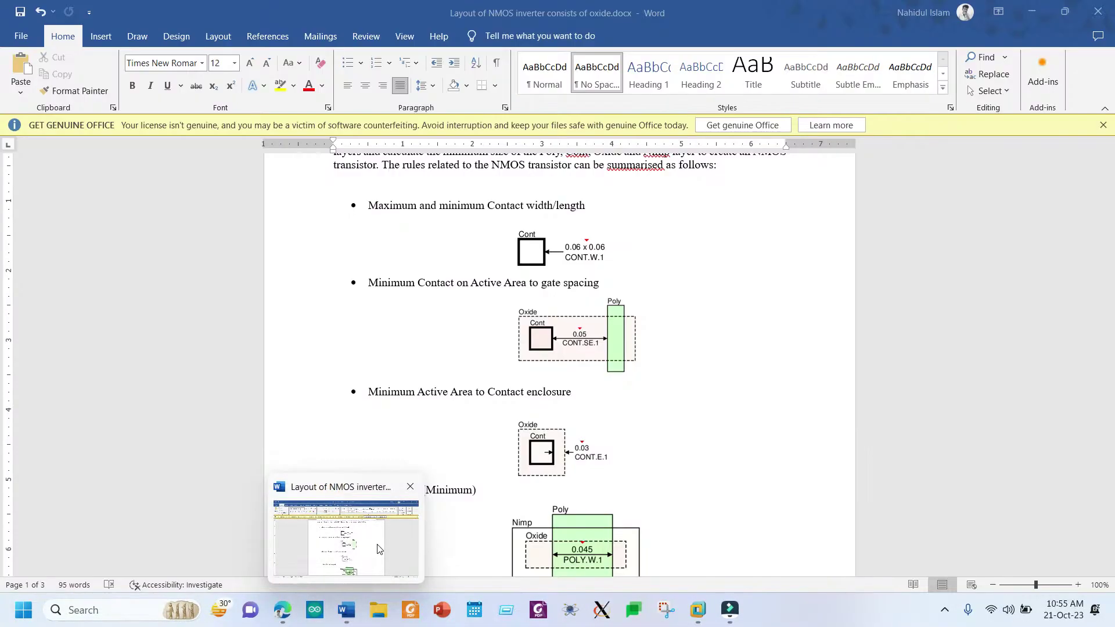
{"action": "left_click", "coordinate": [337, 529]}
{"action": "scroll", "coordinate": [545, 359], "scroll_direction": "up", "scroll_amount": 1}
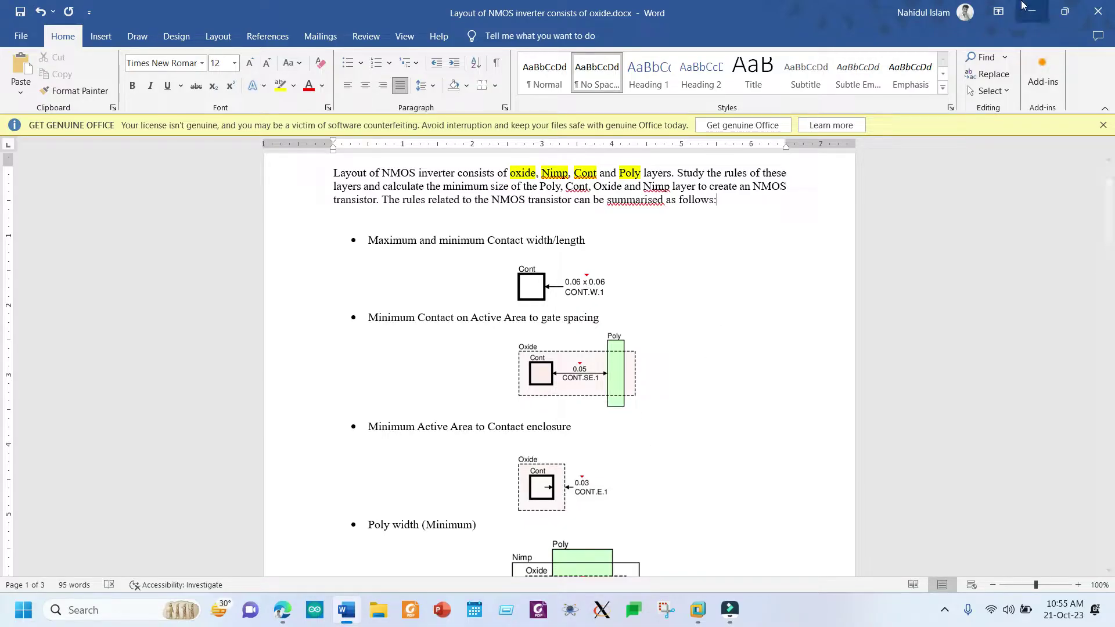
Step: Arrange the Word rules document and the VMware window with the layout side by side on the desktop
{"action": "left_click", "coordinate": [1064, 11]}
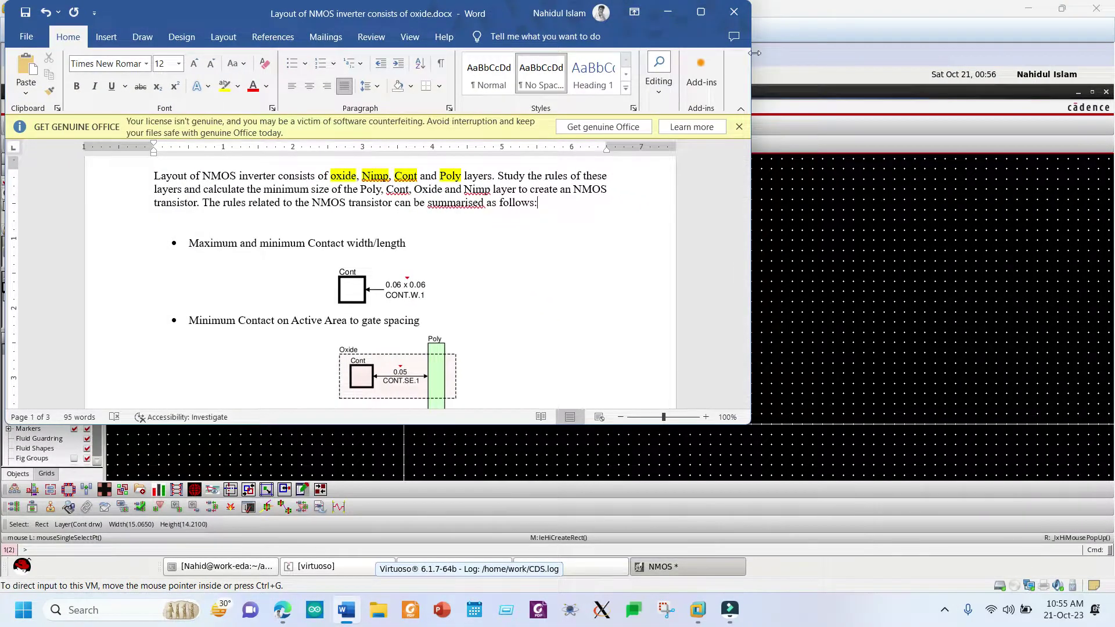
{"action": "left_click_drag", "start_coordinate": [750, 57], "coordinate": [650, 118]}
{"action": "left_click", "coordinate": [1062, 9]}
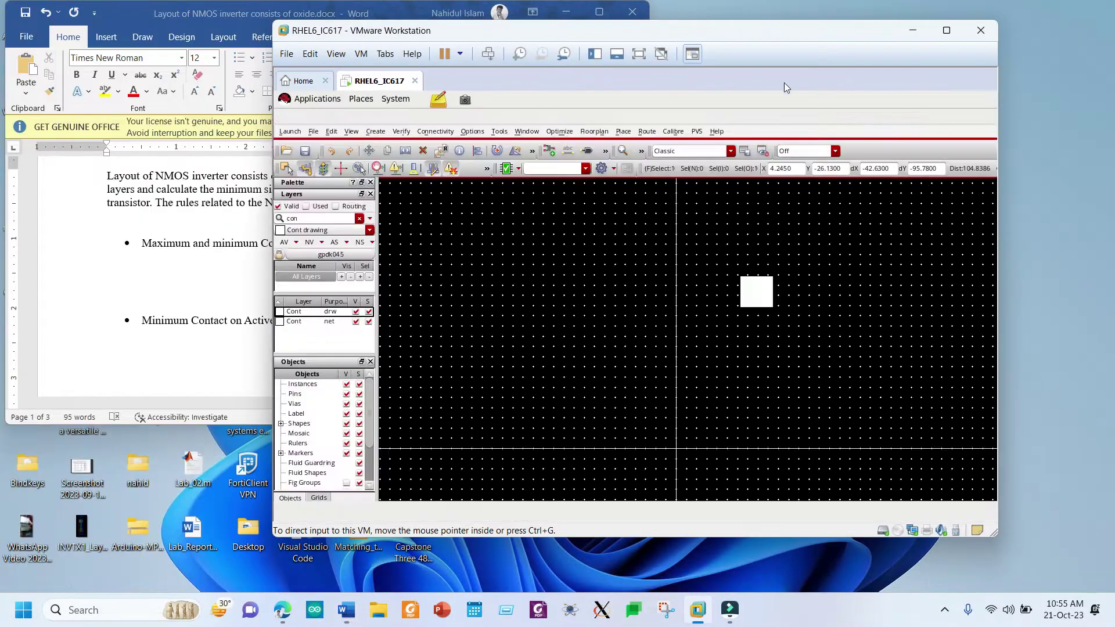
{"action": "left_click_drag", "start_coordinate": [682, 38], "coordinate": [740, 33]}
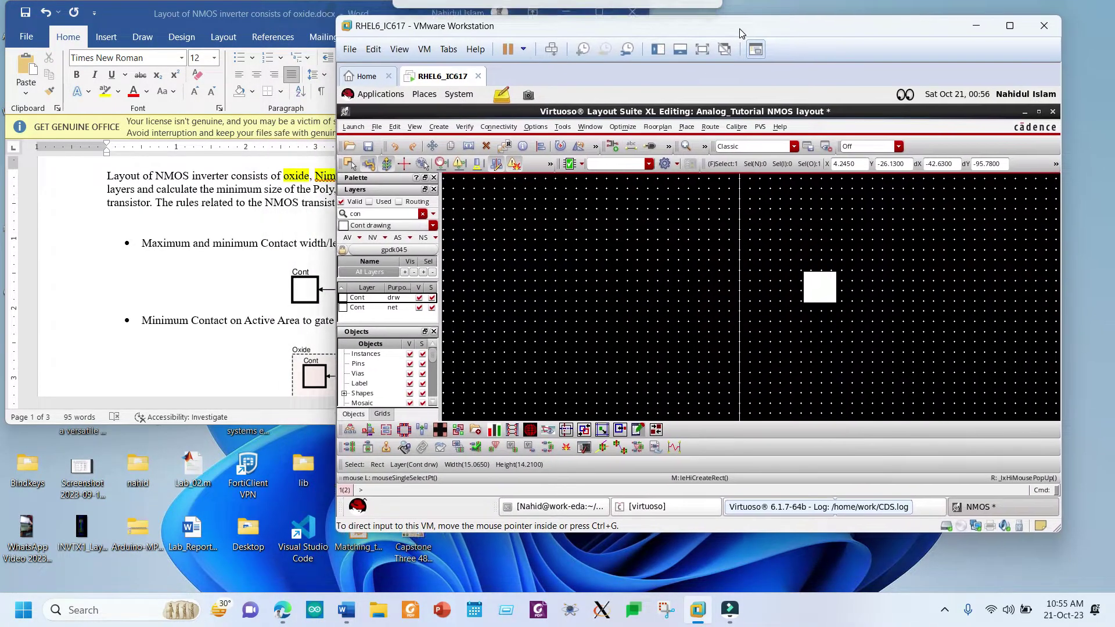
{"action": "left_click_drag", "start_coordinate": [598, 535], "coordinate": [598, 589]}
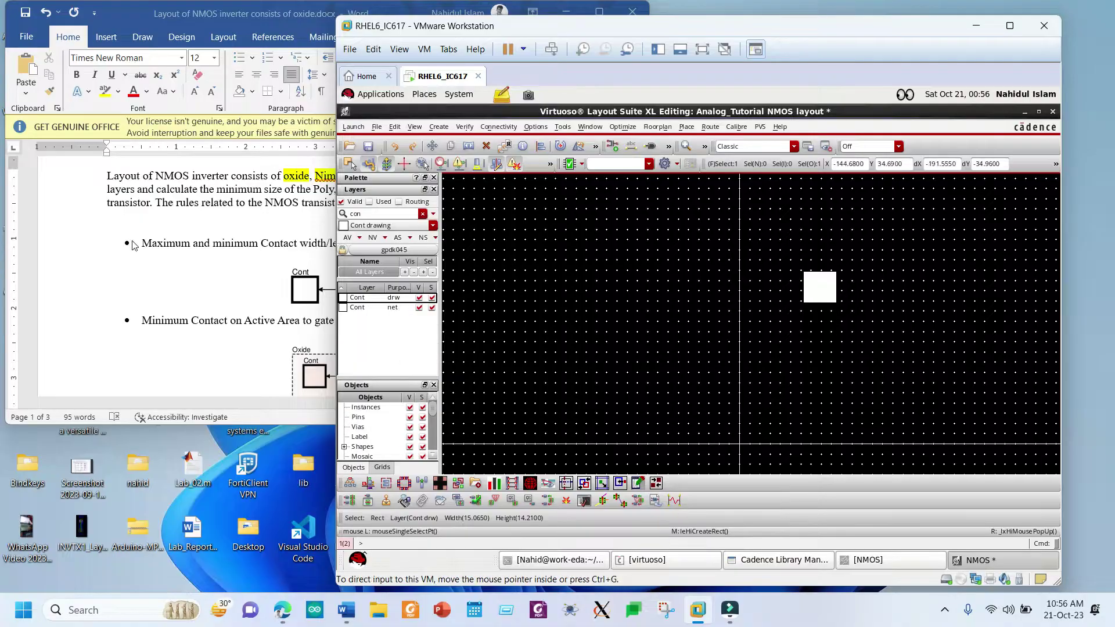
{"action": "left_click_drag", "start_coordinate": [222, 17], "coordinate": [415, 48]}
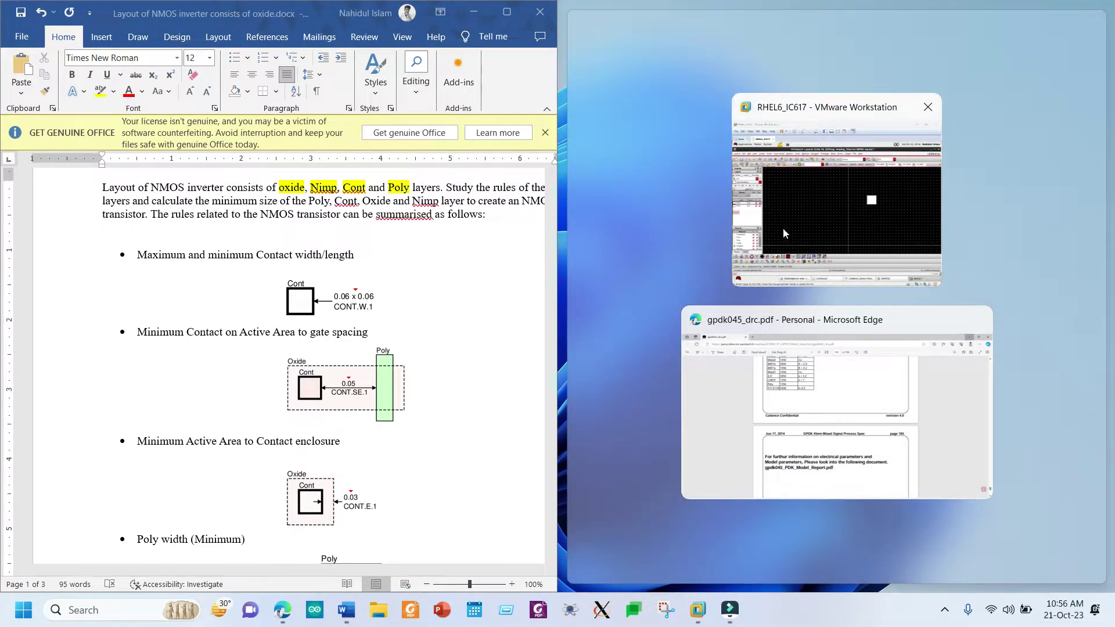
{"action": "left_click", "coordinate": [782, 229]}
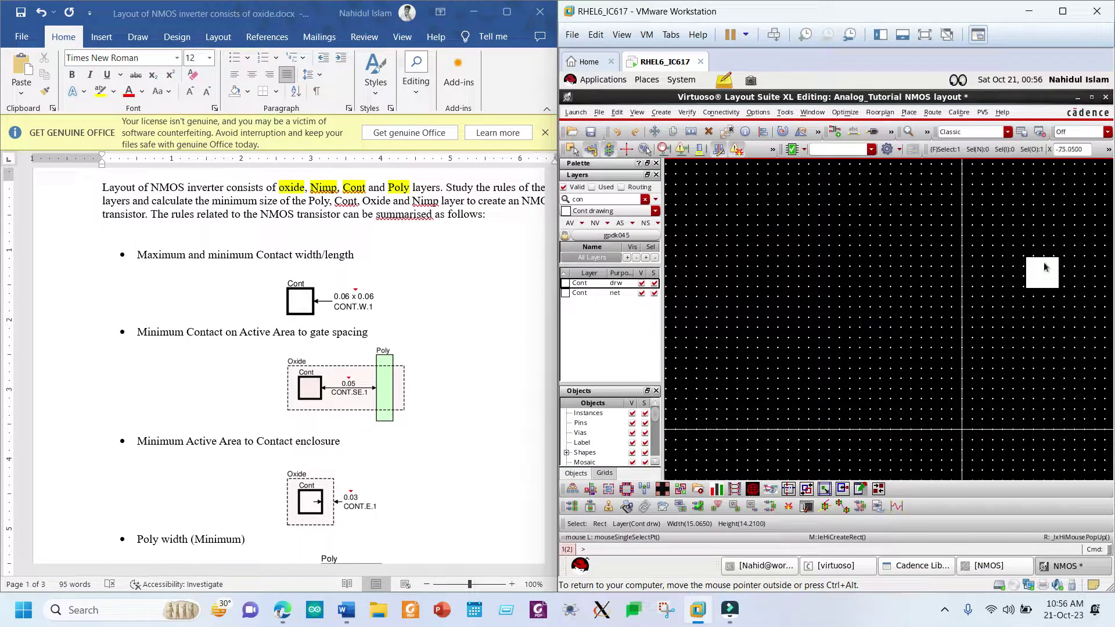
Step: Measure the Cont rectangle's height with a ruler and clear the rulers
{"action": "scroll", "coordinate": [1085, 254], "scroll_direction": "up", "scroll_amount": 2}
{"action": "scroll", "coordinate": [931, 332], "scroll_direction": "down", "scroll_amount": 1}
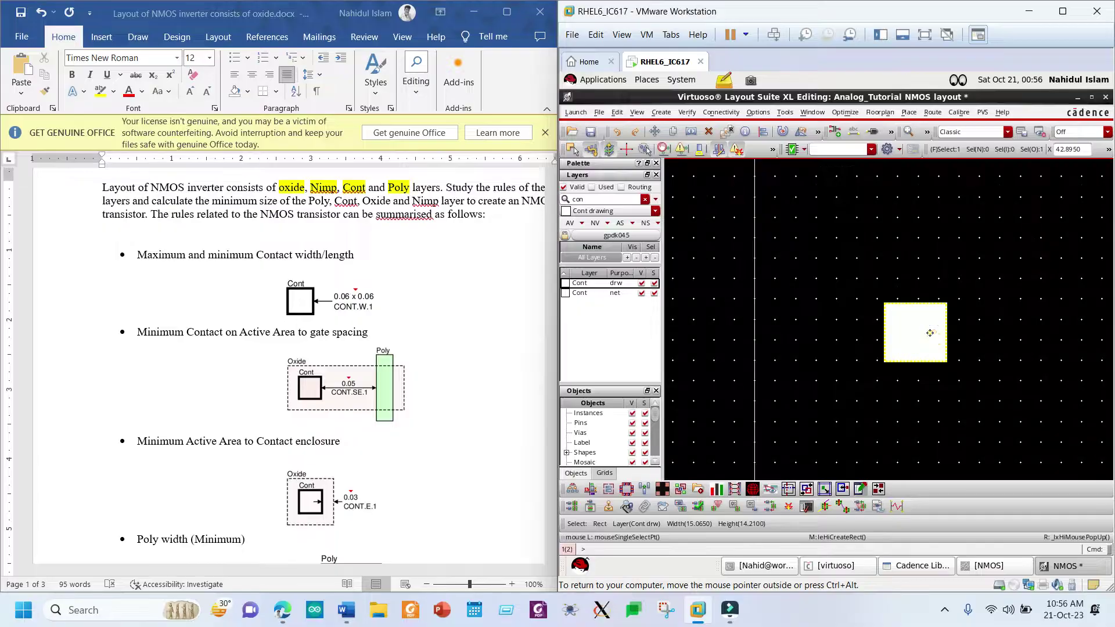
{"action": "left_click", "coordinate": [969, 296]}
{"action": "key", "text": "k"}
{"action": "left_click", "coordinate": [920, 302]}
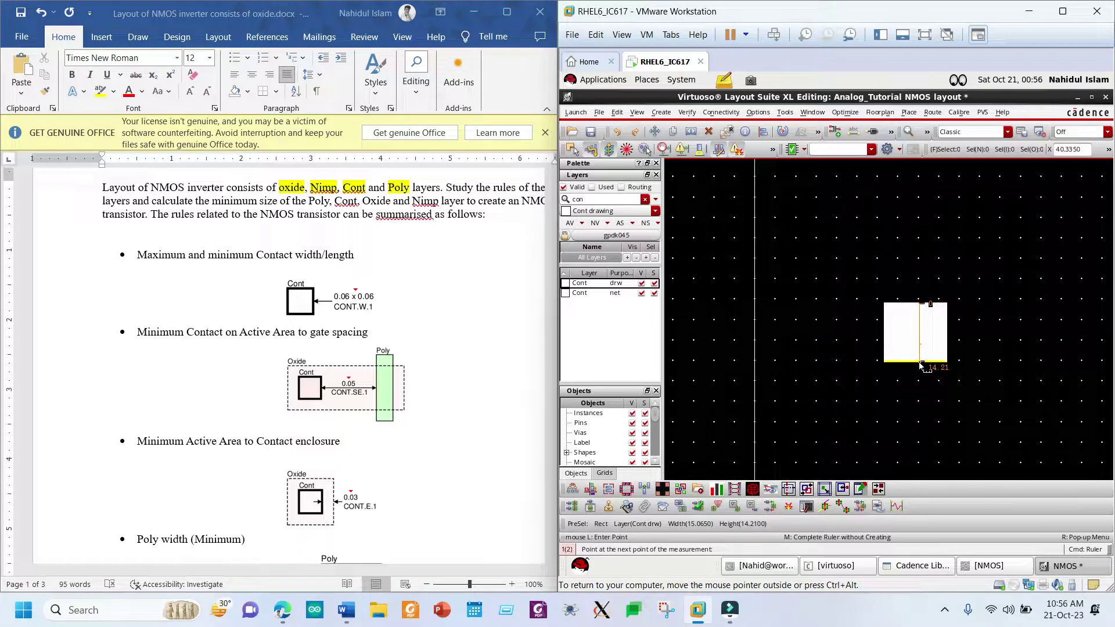
{"action": "left_click", "coordinate": [919, 362]}
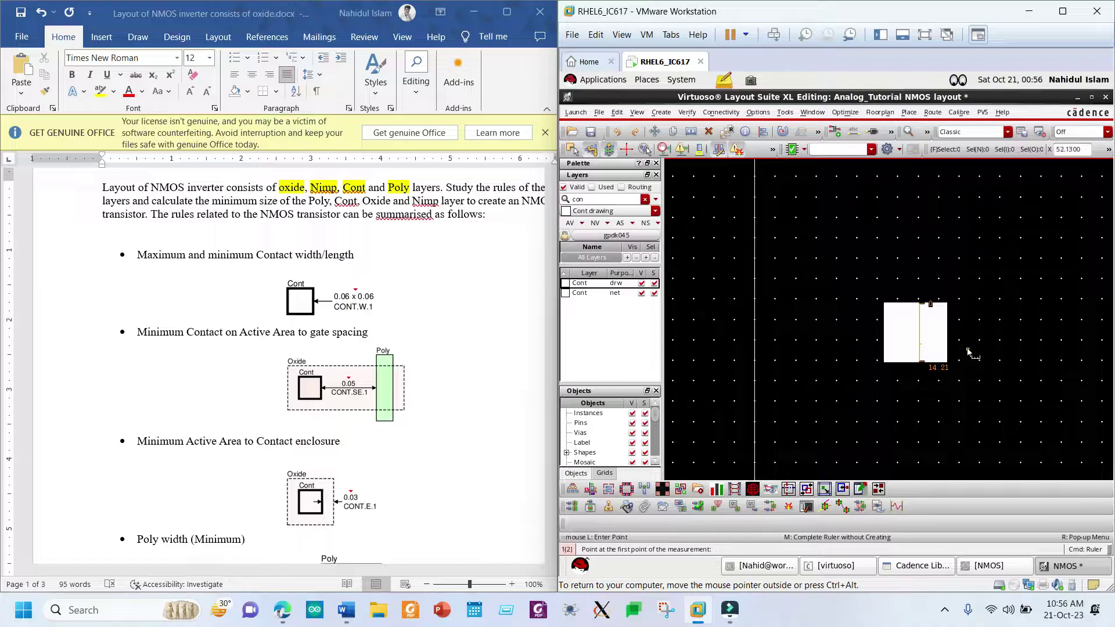
{"action": "left_click", "coordinate": [941, 304]}
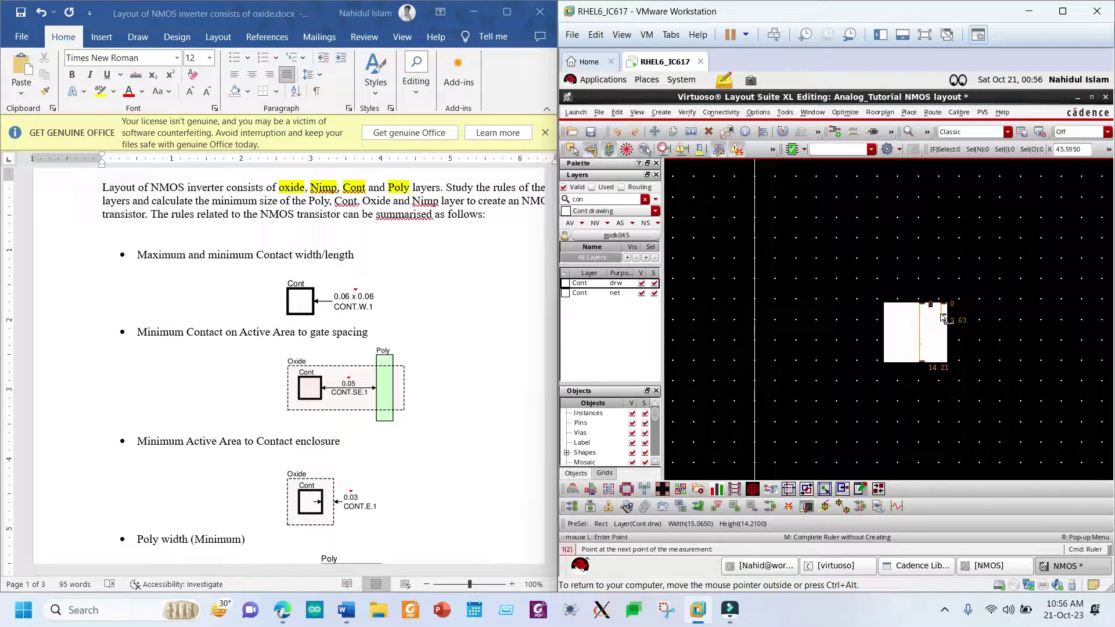
{"action": "key", "text": "Escape"}
{"action": "left_click", "coordinate": [924, 340]}
{"action": "left_click", "coordinate": [1017, 348]}
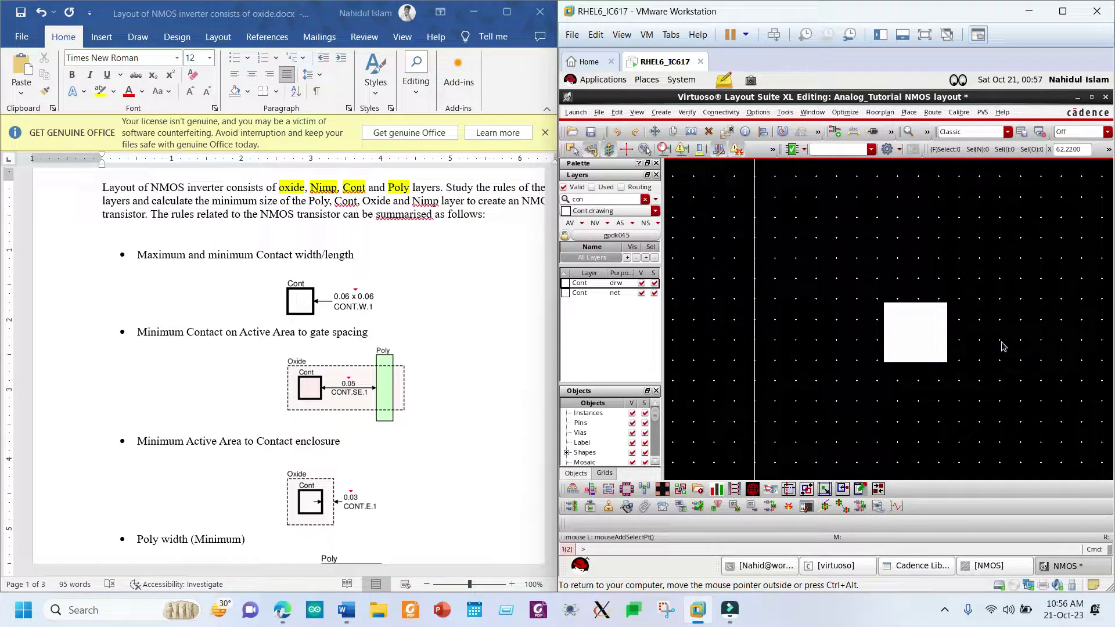
Step: Set the Cont rectangle's width and height to 0.06 each in its properties
{"action": "left_click", "coordinate": [927, 346]}
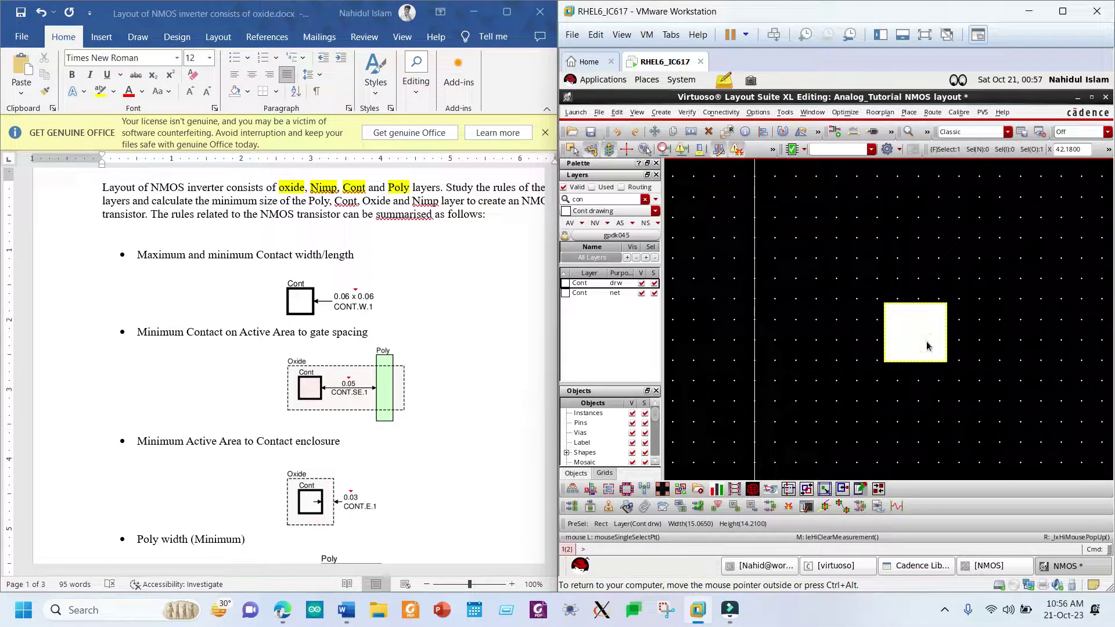
{"action": "key", "text": "q"}
{"action": "left_click", "coordinate": [755, 231]}
{"action": "left_click_drag", "start_coordinate": [755, 231], "coordinate": [718, 232]}
{"action": "type", "text": "0.06"}
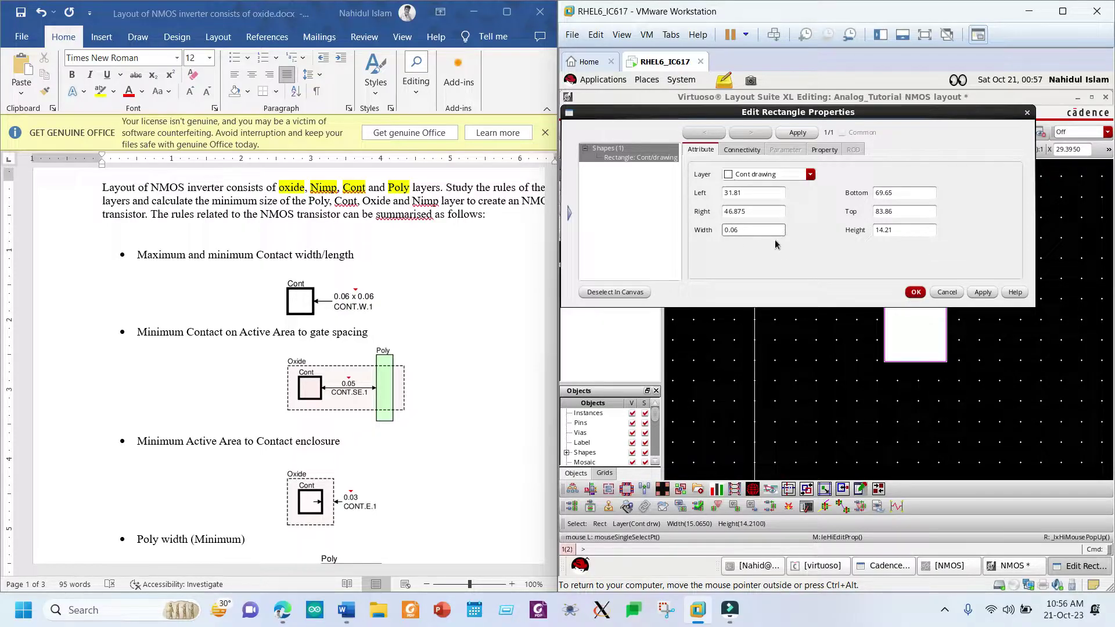
{"action": "left_click_drag", "start_coordinate": [892, 230], "coordinate": [863, 231]}
{"action": "type", "text": "0.06"}
{"action": "left_click", "coordinate": [916, 292]}
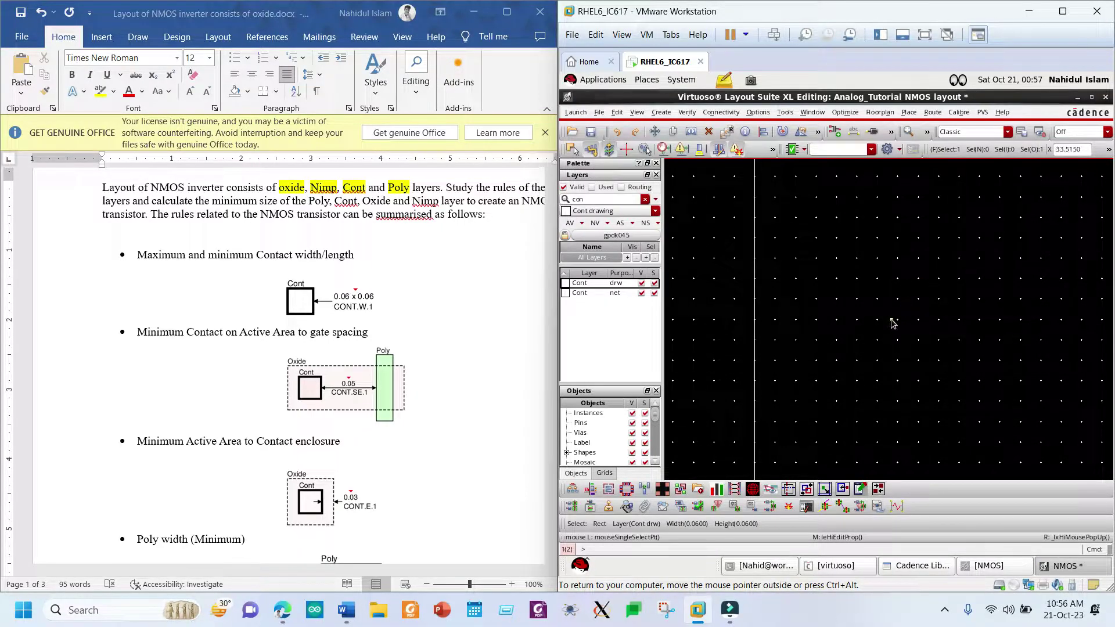
Step: Copy the 0.06 contact square horizontally to its right, leaving a gap between the two contacts for the gate
{"action": "scroll", "coordinate": [890, 319], "scroll_direction": "down", "scroll_amount": 2}
{"action": "key", "text": "f"}
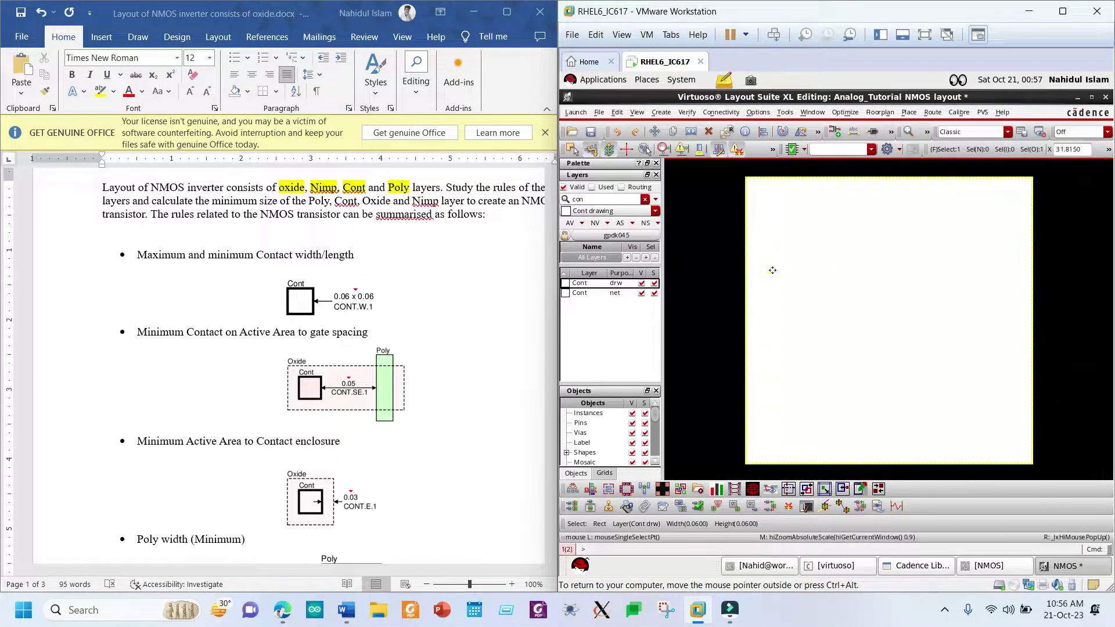
{"action": "scroll", "coordinate": [796, 276], "scroll_direction": "down", "scroll_amount": 4}
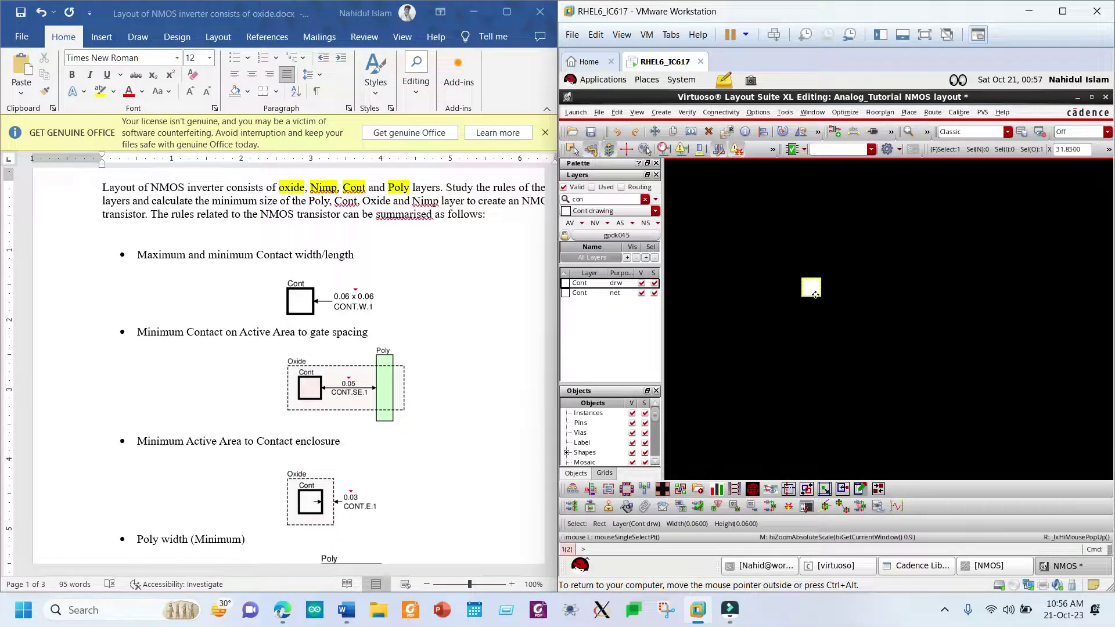
{"action": "scroll", "coordinate": [814, 306], "scroll_direction": "down", "scroll_amount": 1}
{"action": "scroll", "coordinate": [814, 307], "scroll_direction": "up", "scroll_amount": 2}
{"action": "scroll", "coordinate": [813, 300], "scroll_direction": "down", "scroll_amount": 4}
{"action": "scroll", "coordinate": [803, 263], "scroll_direction": "up", "scroll_amount": 3}
{"action": "scroll", "coordinate": [805, 273], "scroll_direction": "down", "scroll_amount": 3}
{"action": "scroll", "coordinate": [805, 292], "scroll_direction": "up", "scroll_amount": 3}
{"action": "scroll", "coordinate": [804, 291], "scroll_direction": "up", "scroll_amount": 3}
{"action": "scroll", "coordinate": [803, 291], "scroll_direction": "down", "scroll_amount": 2}
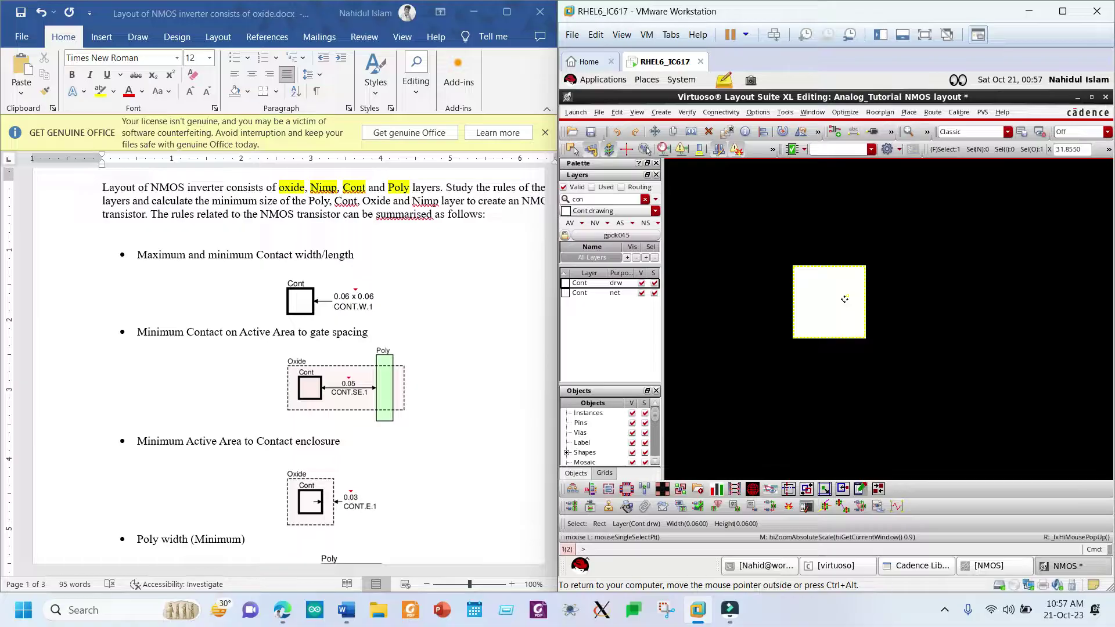
{"action": "key", "text": "c"}
{"action": "left_click", "coordinate": [845, 298]}
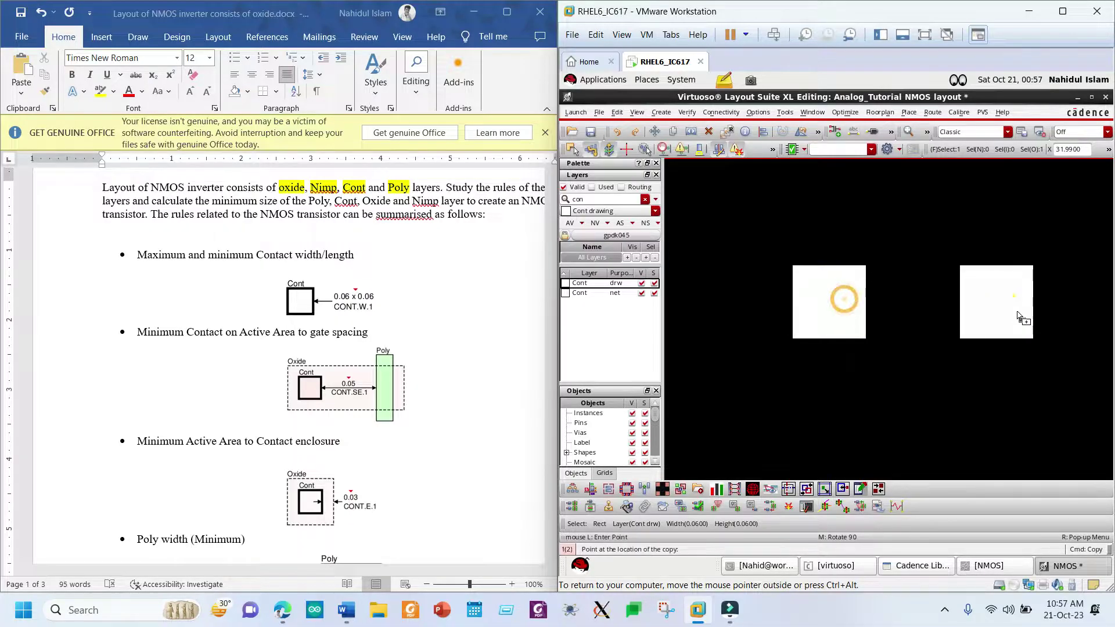
{"action": "left_click", "coordinate": [1076, 313]}
{"action": "scroll", "coordinate": [834, 285], "scroll_direction": "down", "scroll_amount": 1}
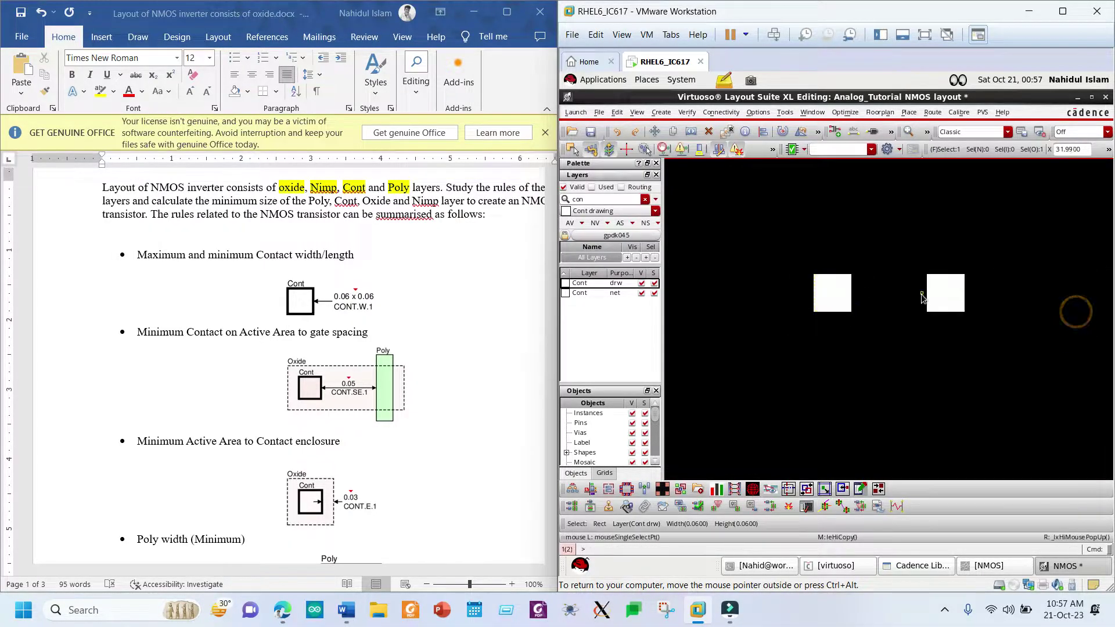
{"action": "scroll", "coordinate": [880, 271], "scroll_direction": "up", "scroll_amount": 1}
{"action": "scroll", "coordinate": [879, 271], "scroll_direction": "down", "scroll_amount": 1}
{"action": "left_click", "coordinate": [869, 261]}
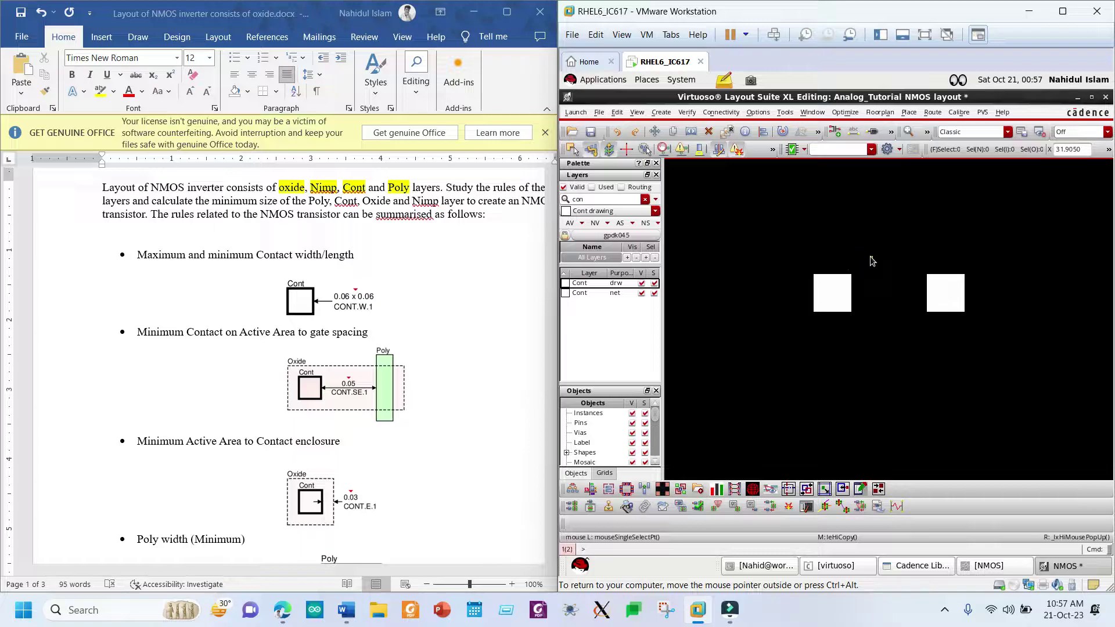
Step: Find the poly layers in the layer palette and make Poly drawing the active layer
{"action": "double_click", "coordinate": [588, 199]}
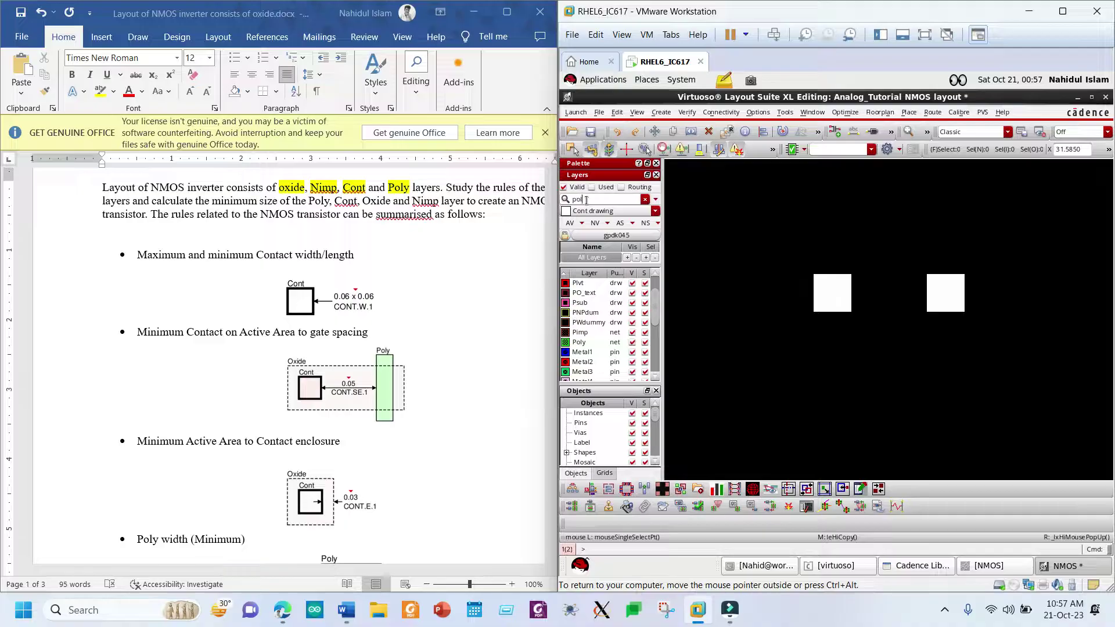
{"action": "type", "text": "y"}
{"action": "left_click", "coordinate": [605, 282]}
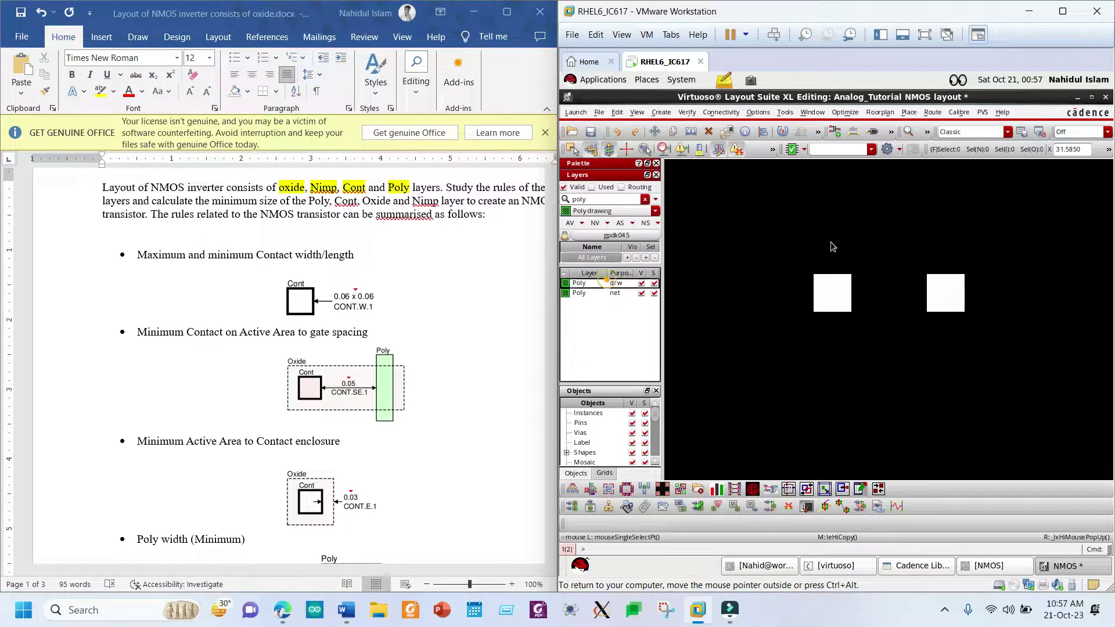
{"action": "key", "text": "p"}
{"action": "left_click", "coordinate": [888, 242]}
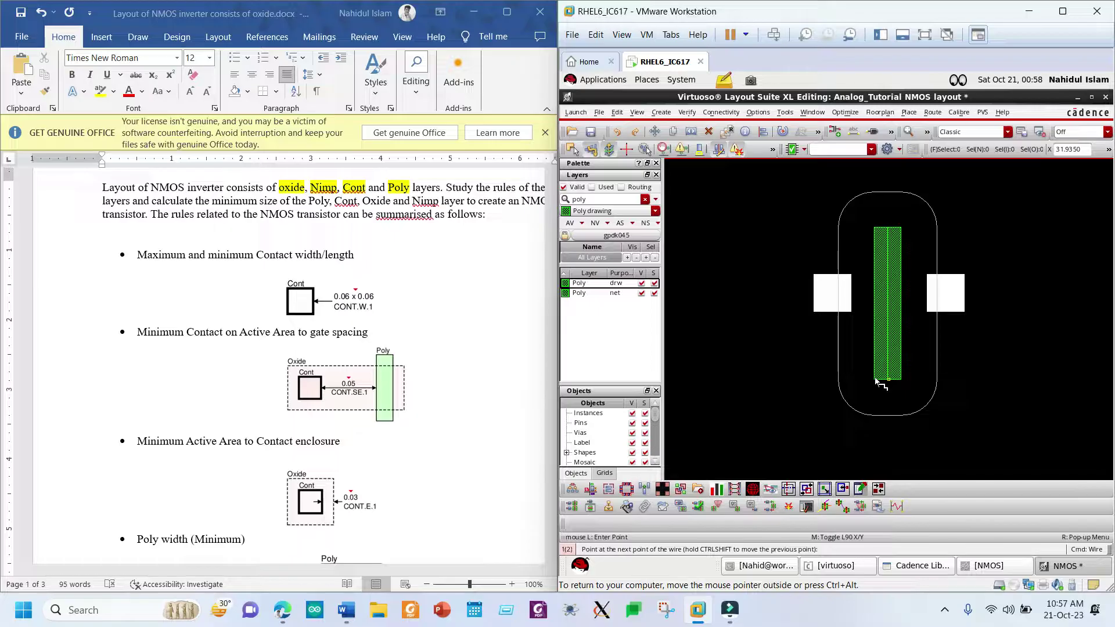
{"action": "key", "text": "Escape"}
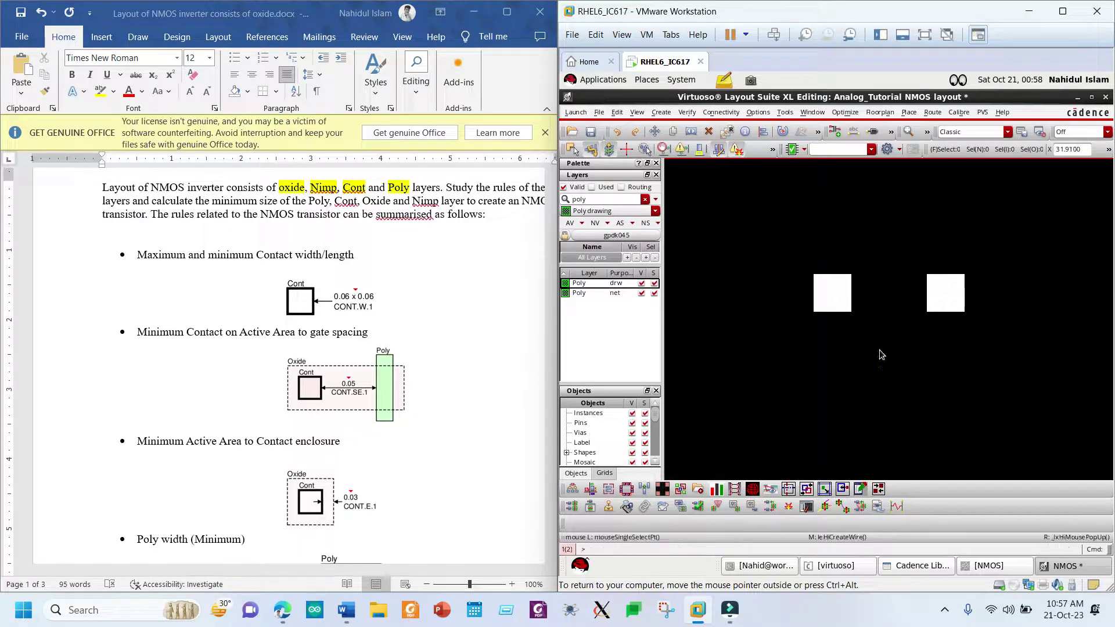
Step: Draw a vertical Poly rectangle about 0.035 wide and 0.215 high between the two contacts as the gate
{"action": "key", "text": "r"}
{"action": "left_click", "coordinate": [879, 233]}
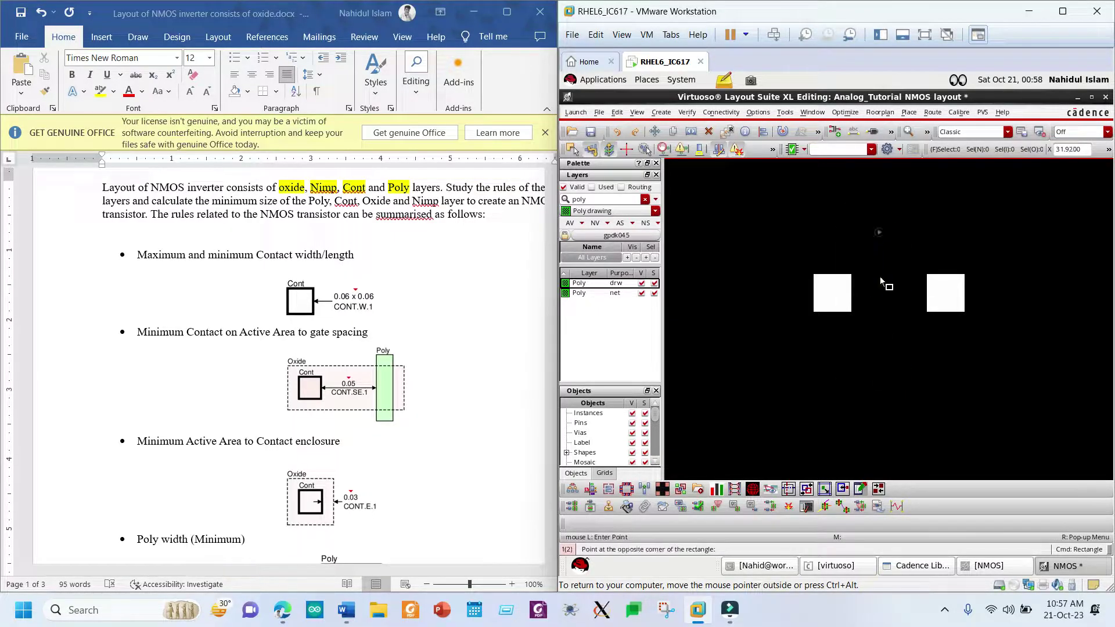
{"action": "left_click", "coordinate": [902, 362]}
{"action": "key", "text": "Escape"}
{"action": "left_click", "coordinate": [913, 394]}
{"action": "left_click", "coordinate": [846, 291]}
{"action": "scroll", "coordinate": [853, 299], "scroll_direction": "up", "scroll_amount": 1}
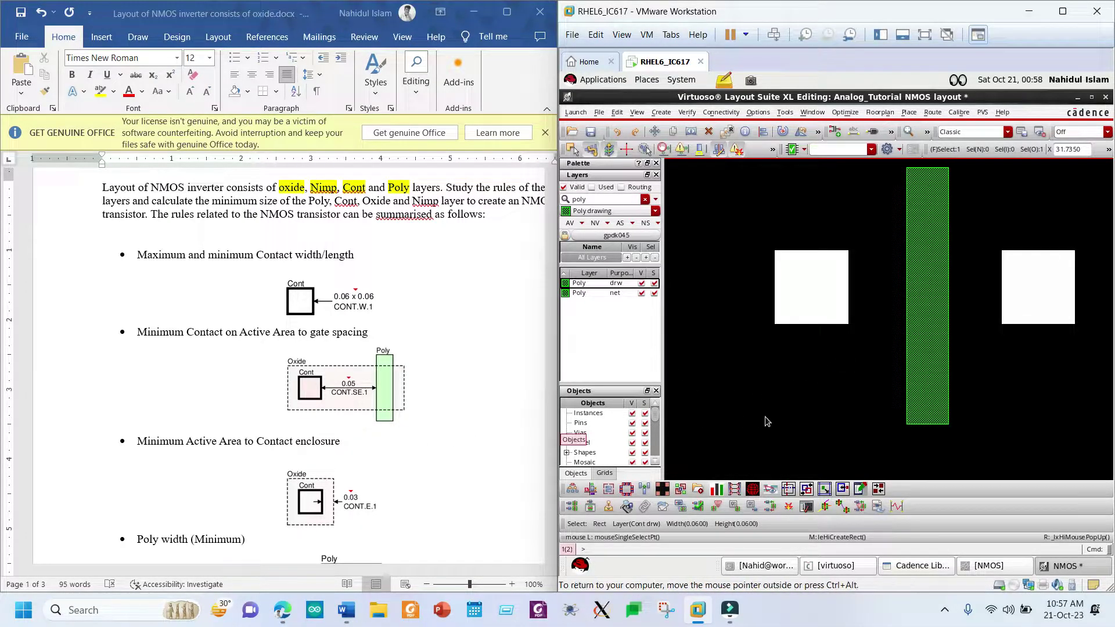
{"action": "key", "text": "k"}
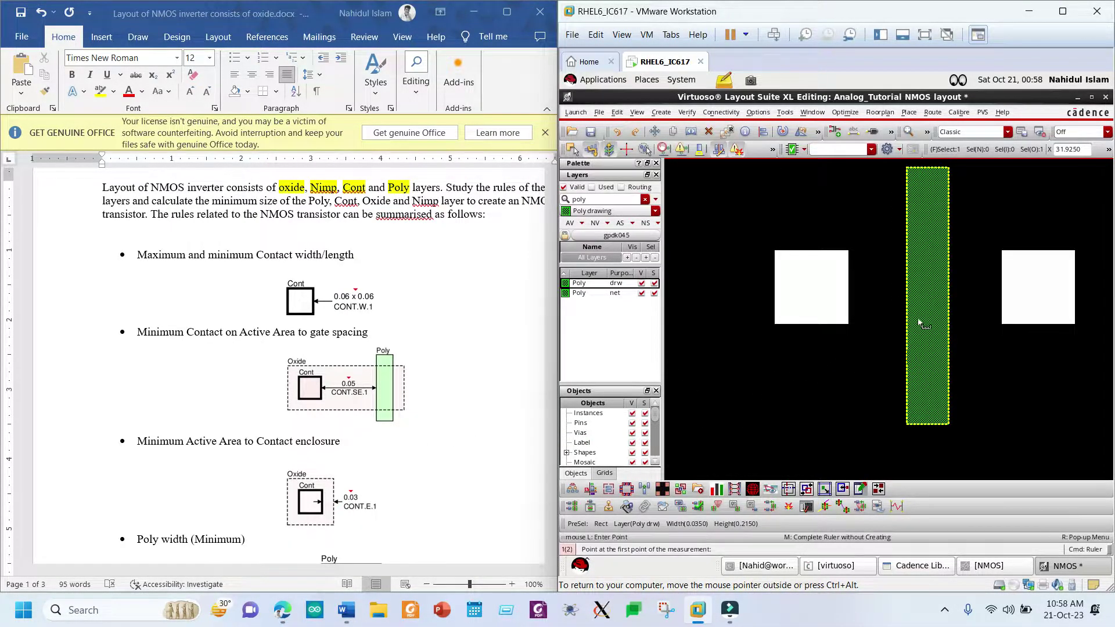
{"action": "left_click", "coordinate": [907, 290]}
{"action": "key", "text": "Escape"}
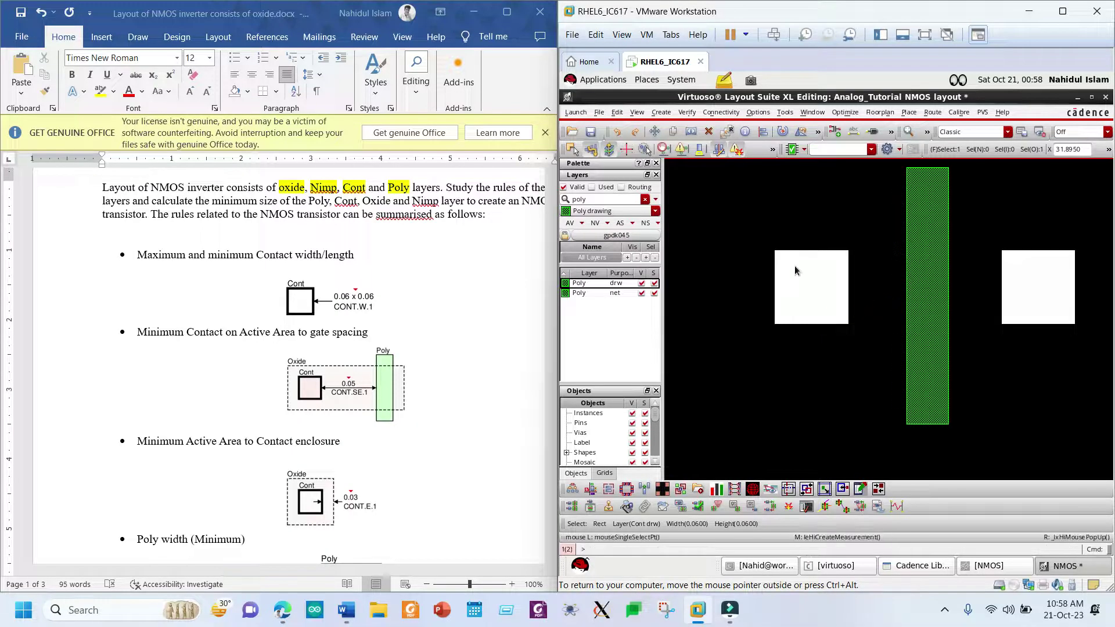
Step: Enable live design-rule notification and move the Poly gate slightly left toward the left contact
{"action": "left_click", "coordinate": [681, 149]}
{"action": "key", "text": "k"}
{"action": "left_click", "coordinate": [906, 283]}
{"action": "key", "text": "Escape"}
{"action": "left_click", "coordinate": [919, 273]}
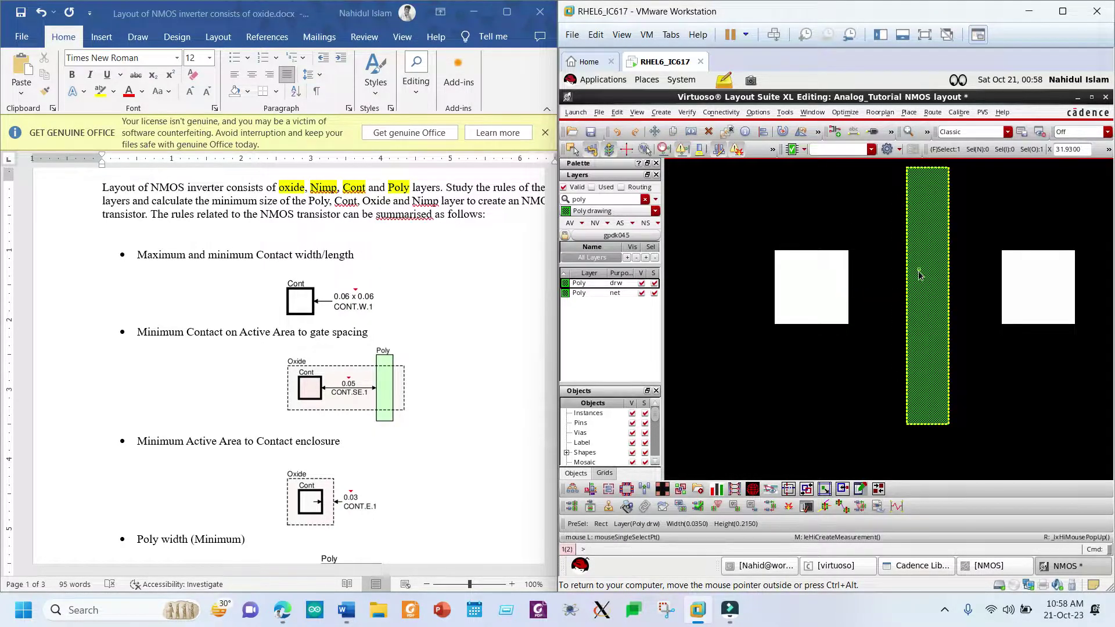
{"action": "key", "text": "m"}
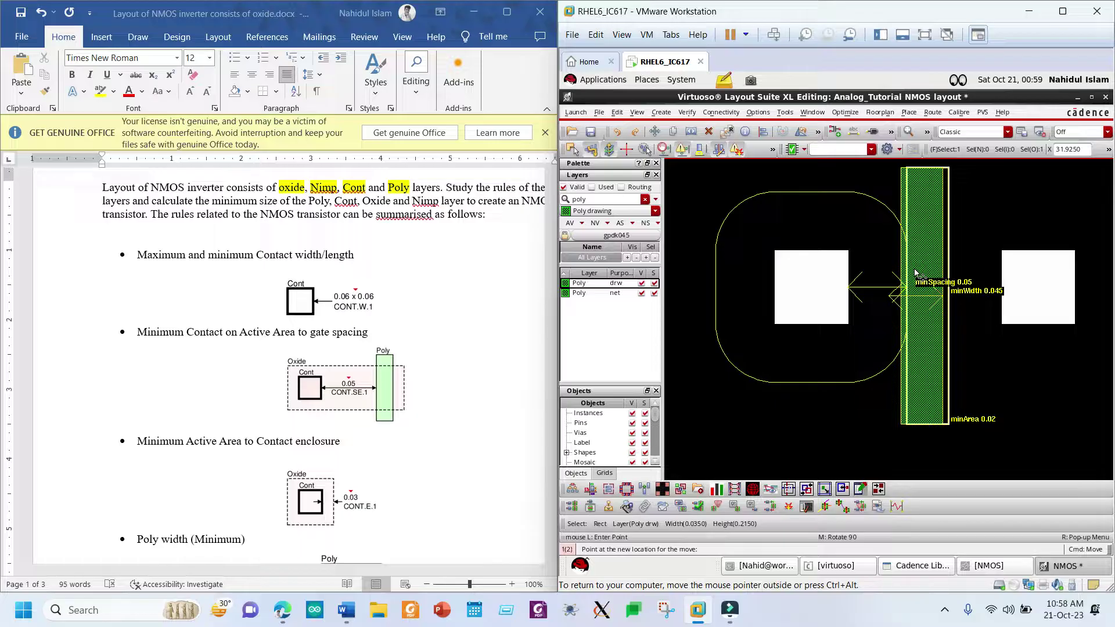
{"action": "left_click", "coordinate": [914, 271]}
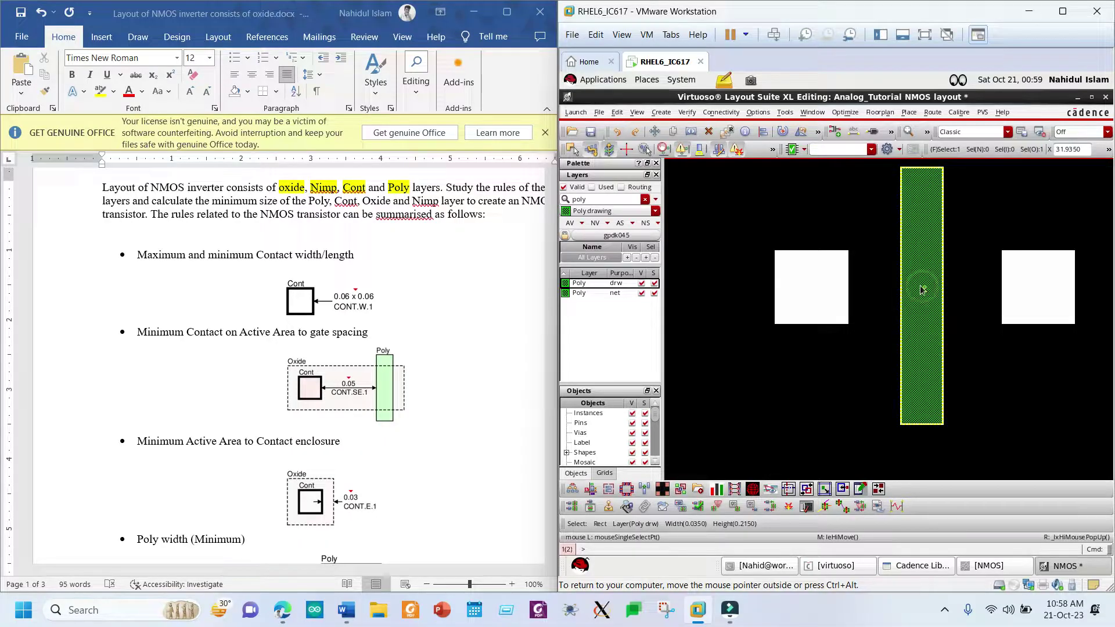
{"action": "key", "text": "m"}
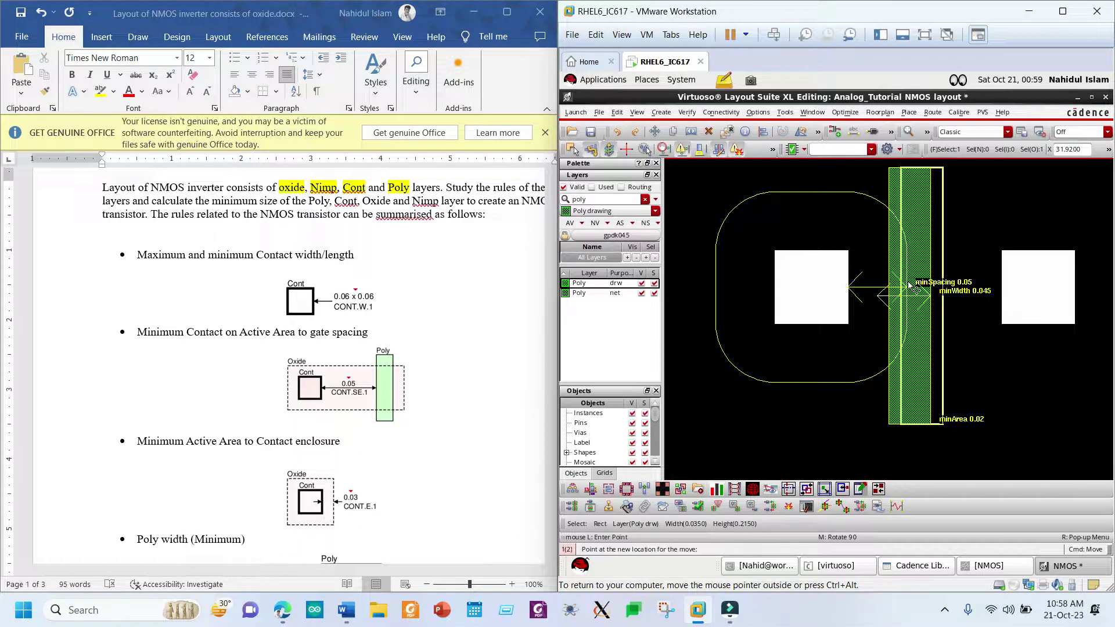
{"action": "key", "text": "Escape"}
Step: Align the left contact's right edge to the gate's left edge with Quick Align, using a user spacing of 0.05
{"action": "left_click", "coordinate": [837, 283]}
{"action": "key", "text": "a"}
{"action": "left_click", "coordinate": [848, 287]}
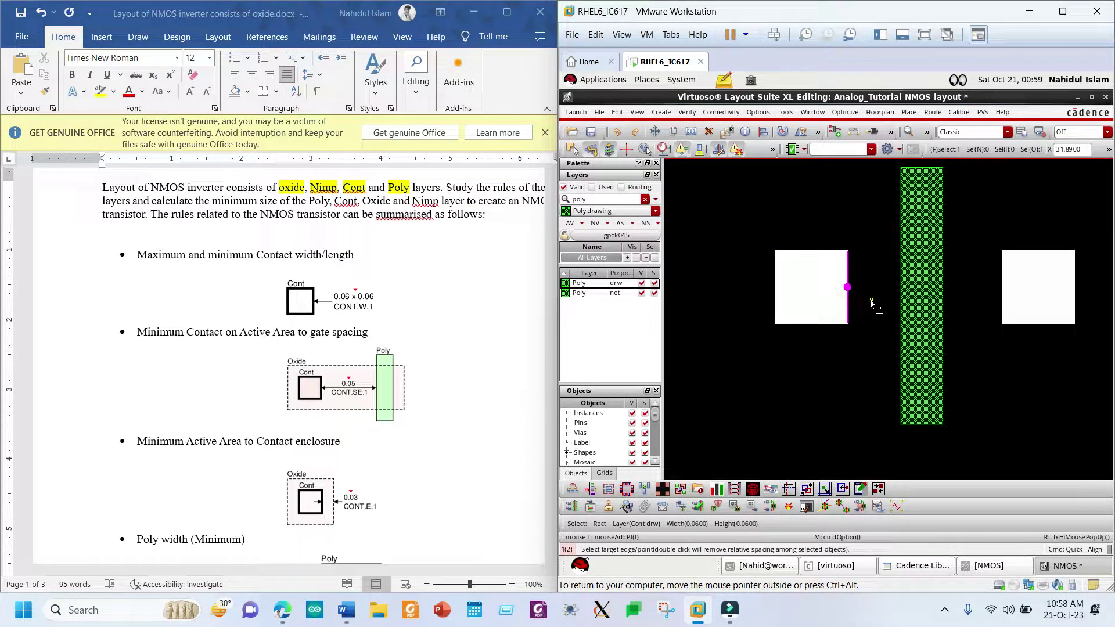
{"action": "key", "text": "F3"}
{"action": "left_click", "coordinate": [859, 232]}
{"action": "left_click", "coordinate": [860, 245]}
{"action": "type", "text": "0.05"}
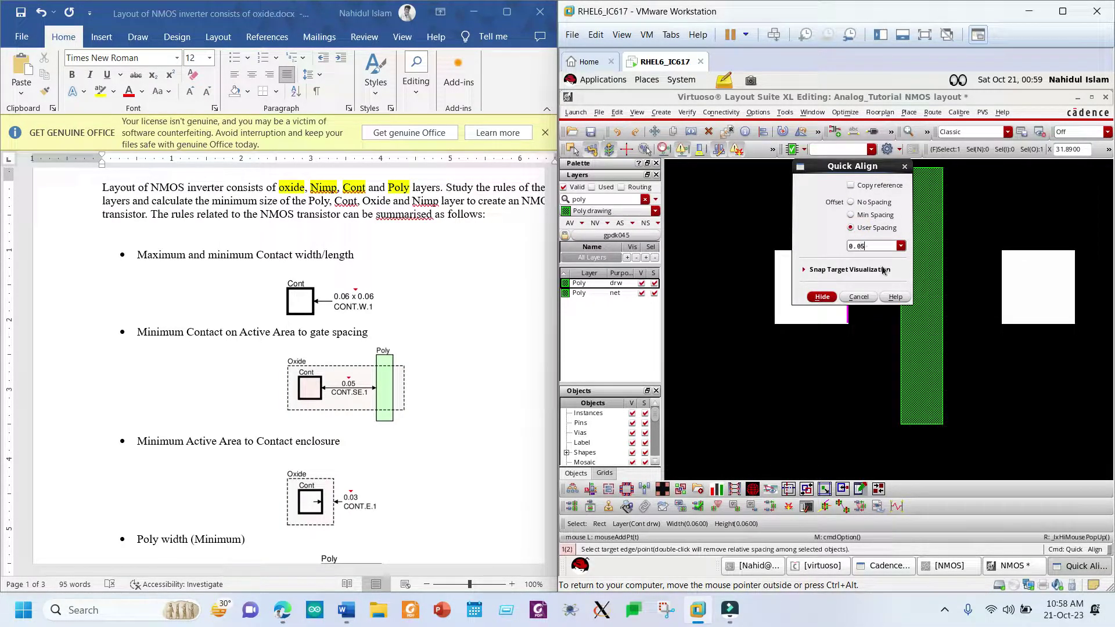
{"action": "left_click", "coordinate": [835, 300]}
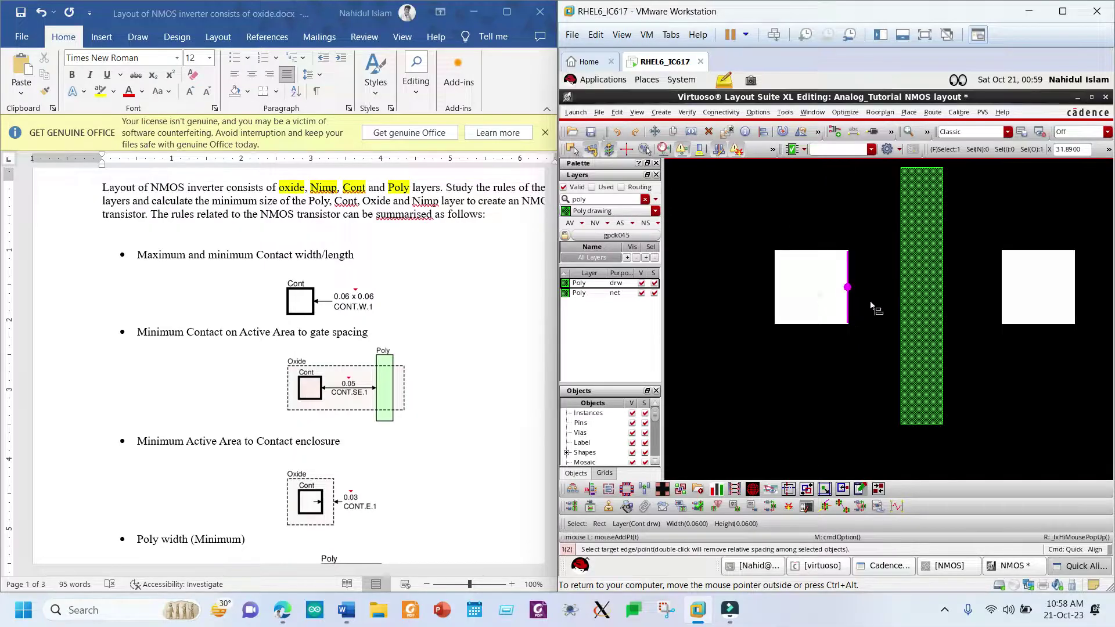
{"action": "left_click", "coordinate": [899, 286]}
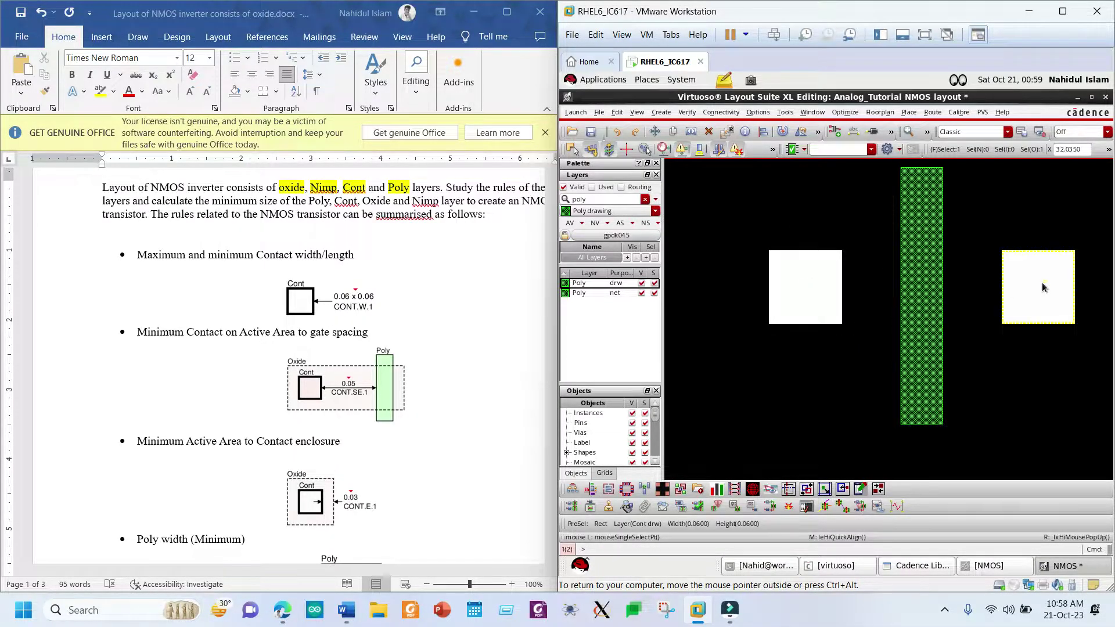
Step: Quick-align the right contact's left edge to the gate's right edge
{"action": "left_click", "coordinate": [1003, 268]}
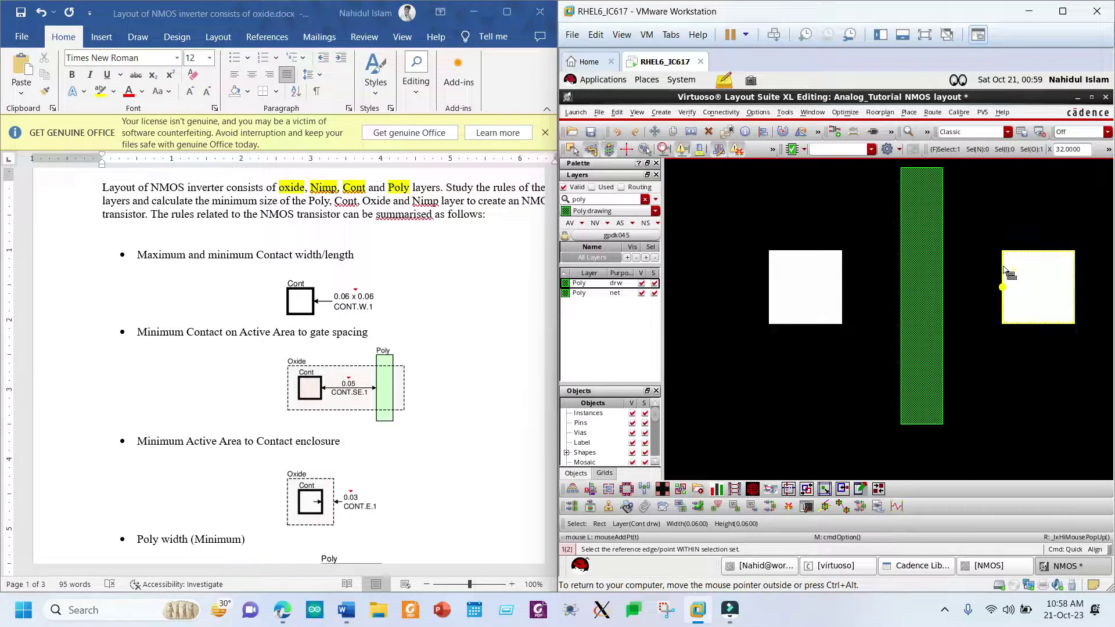
{"action": "left_click", "coordinate": [943, 281]}
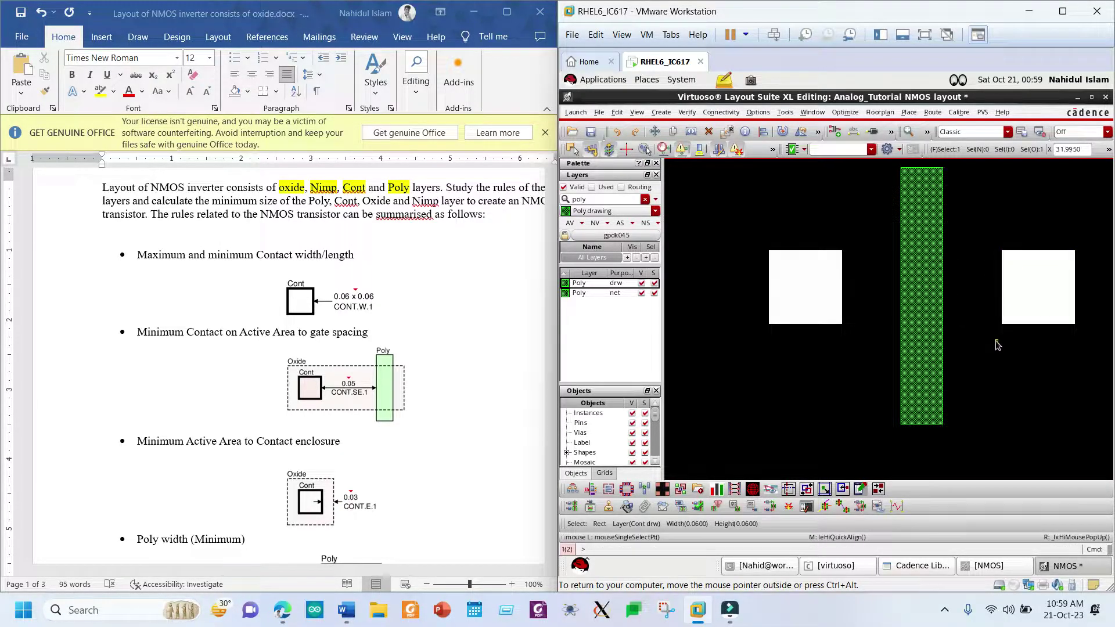
{"action": "left_click", "coordinate": [1019, 283]}
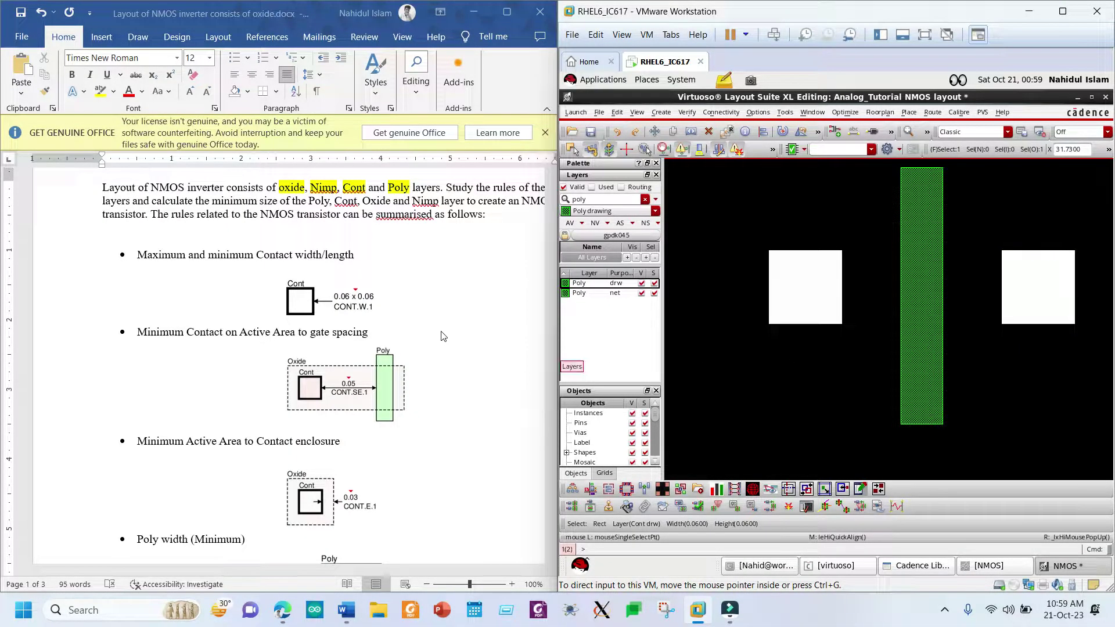
Step: Check the minimum poly width rule in the document and set the Poly gate's width to 0.045 in its properties
{"action": "scroll", "coordinate": [443, 336], "scroll_direction": "down", "scroll_amount": 3}
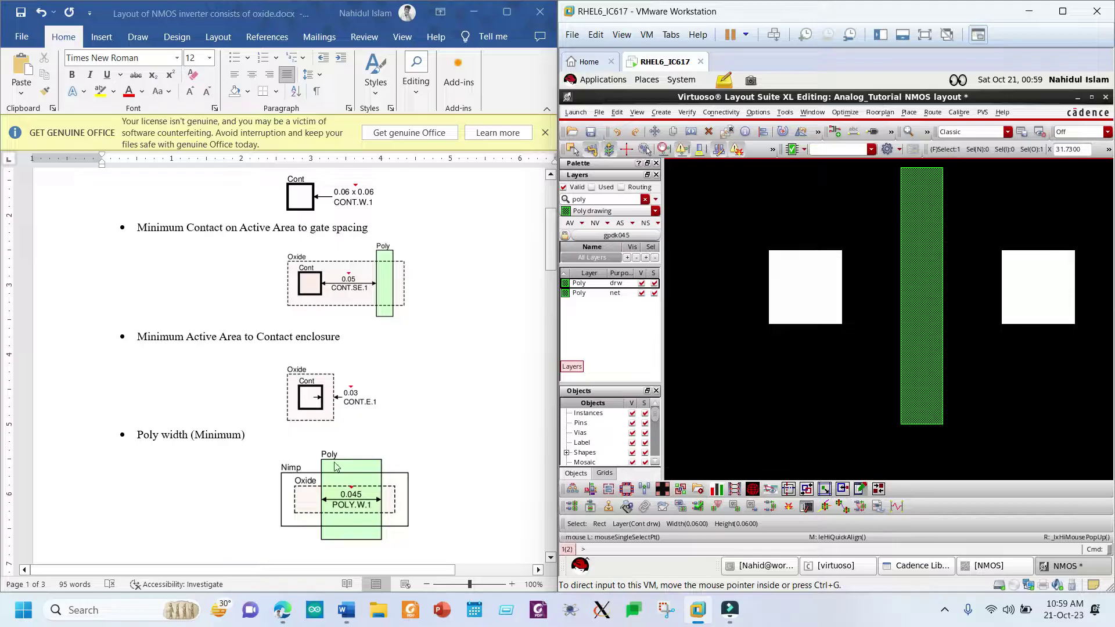
{"action": "left_click", "coordinate": [921, 357]}
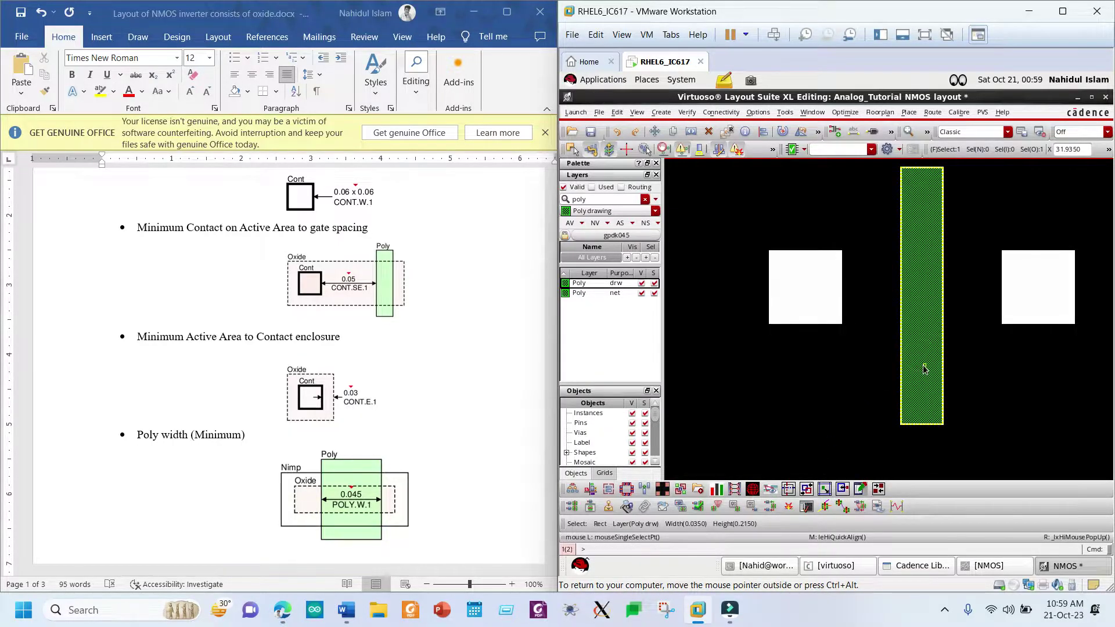
{"action": "key", "text": "q"}
{"action": "left_click", "coordinate": [949, 306]}
{"action": "key", "text": "q"}
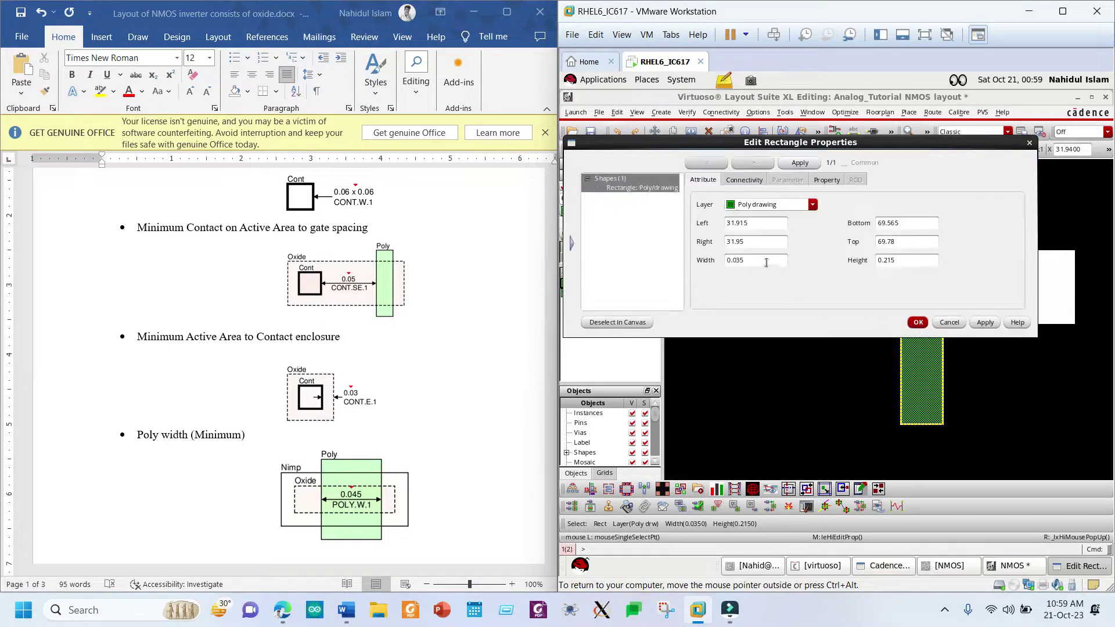
{"action": "left_click", "coordinate": [764, 262]}
{"action": "left_click_drag", "start_coordinate": [761, 261], "coordinate": [736, 261]}
{"action": "type", "text": "45"}
{"action": "left_click", "coordinate": [918, 322]}
Step: Quick-align the right contact's left edge to the widened gate's right edge at the 0.05 spacing
{"action": "left_click", "coordinate": [1004, 334]}
{"action": "left_click", "coordinate": [1010, 295]}
{"action": "key", "text": "a"}
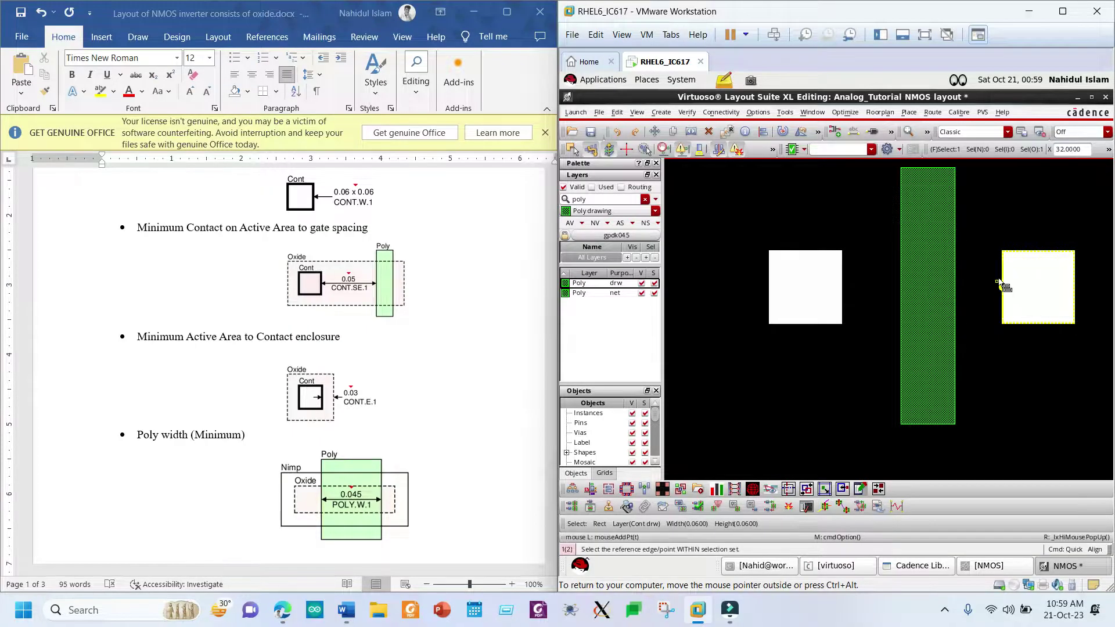
{"action": "left_click", "coordinate": [1004, 286]}
{"action": "left_click", "coordinate": [957, 291]}
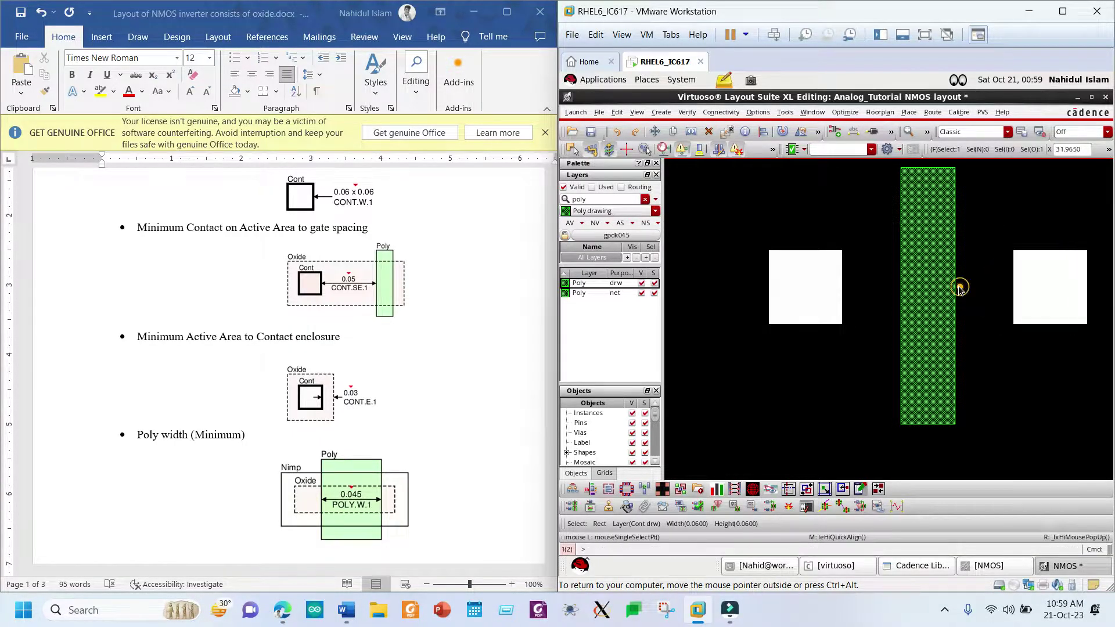
Step: Align the left contact's top edge with the right contact's top edge using Quick Align with no spacing
{"action": "scroll", "coordinate": [994, 371], "scroll_direction": "down", "scroll_amount": 2, "text": "ctrl"}
{"action": "scroll", "coordinate": [996, 349], "scroll_direction": "up", "scroll_amount": 2, "text": "ctrl"}
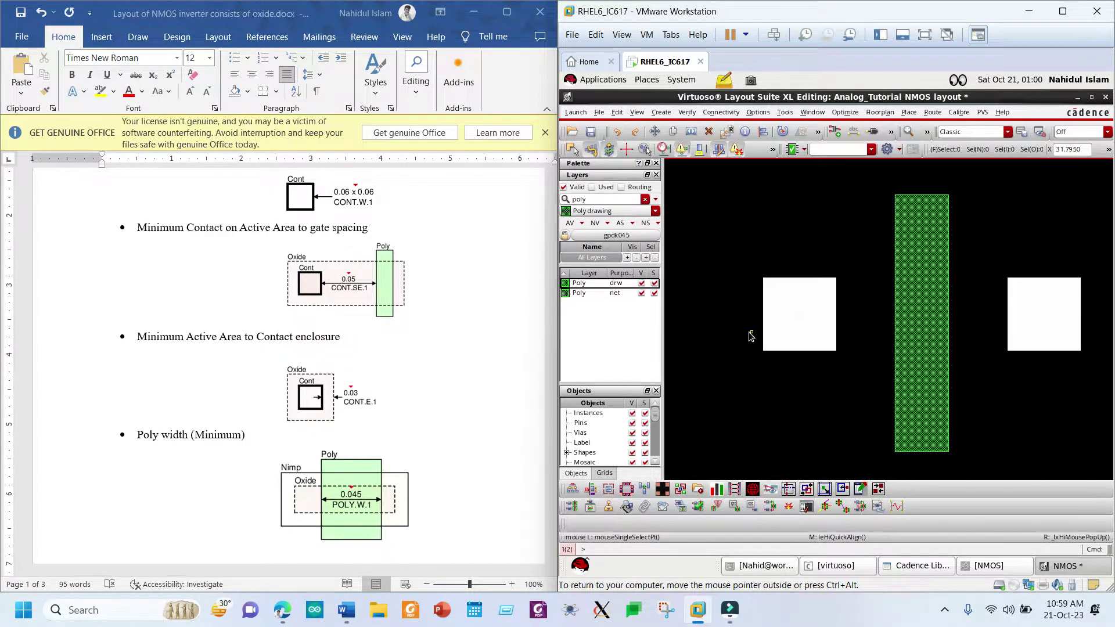
{"action": "scroll", "coordinate": [751, 337], "scroll_direction": "down", "scroll_amount": 2, "text": "ctrl"}
{"action": "left_click", "coordinate": [790, 321]}
{"action": "key", "text": "a"}
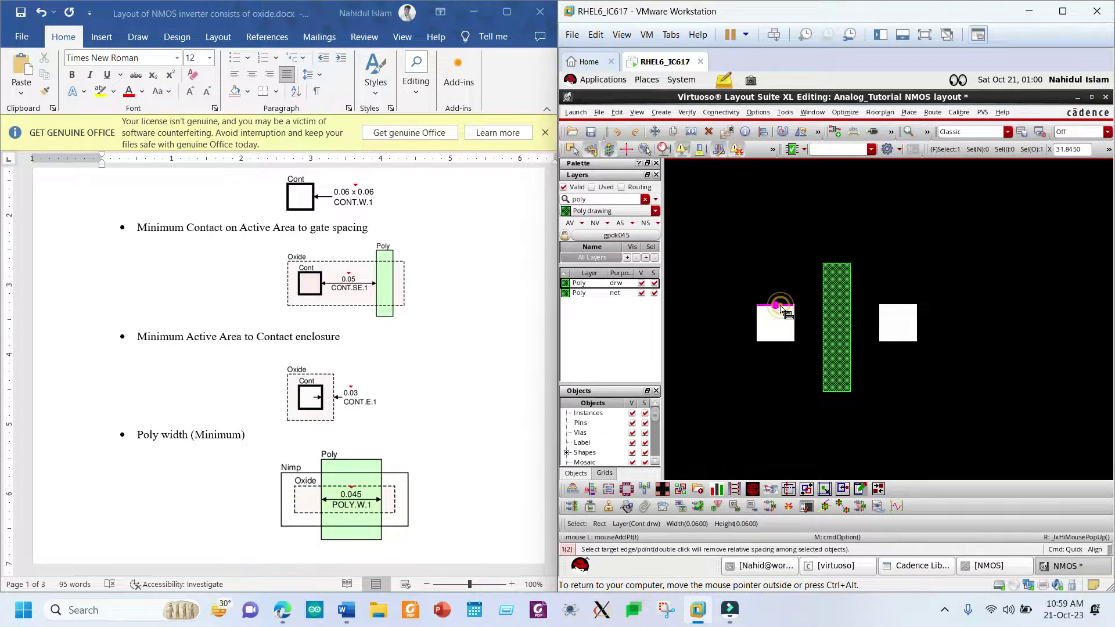
{"action": "key", "text": "F3"}
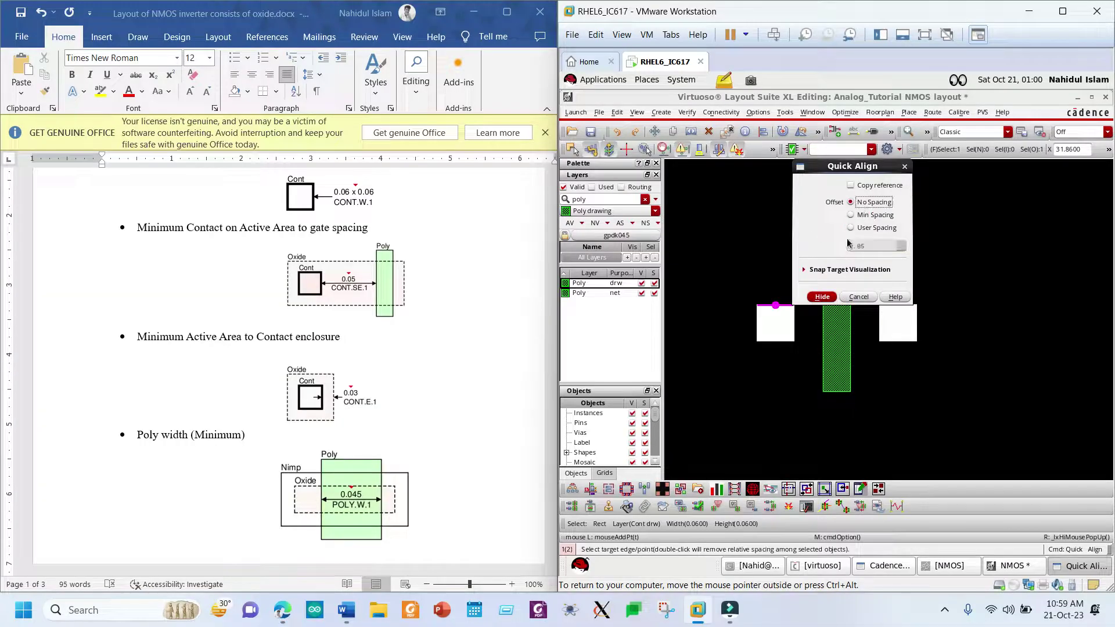
{"action": "left_click", "coordinate": [822, 296]}
{"action": "left_click", "coordinate": [909, 306]}
{"action": "key", "text": "Escape"}
{"action": "left_click", "coordinate": [962, 341]}
Step: Review the contact enclosure rule, then draw an Oxide drawing rectangle about 0.195 by 0.175 around the left contact, reaching the gate
{"action": "scroll", "coordinate": [853, 332], "scroll_direction": "up", "scroll_amount": 1}
{"action": "scroll", "coordinate": [854, 336], "scroll_direction": "down", "scroll_amount": 1}
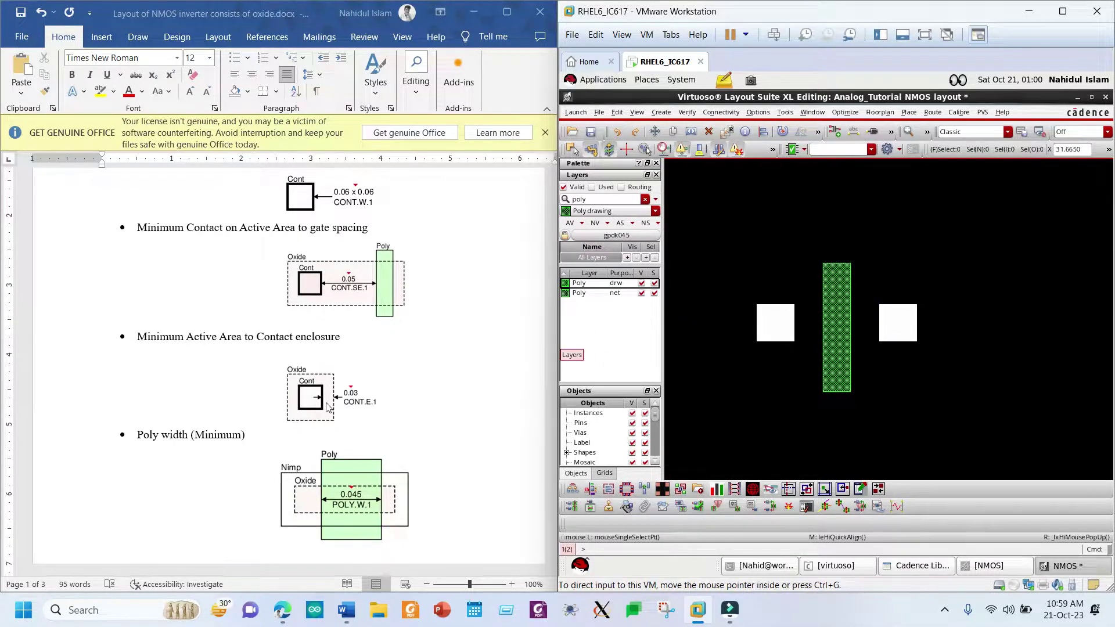
{"action": "scroll", "coordinate": [296, 401], "scroll_direction": "up", "scroll_amount": 2}
{"action": "scroll", "coordinate": [293, 397], "scroll_direction": "down", "scroll_amount": 1}
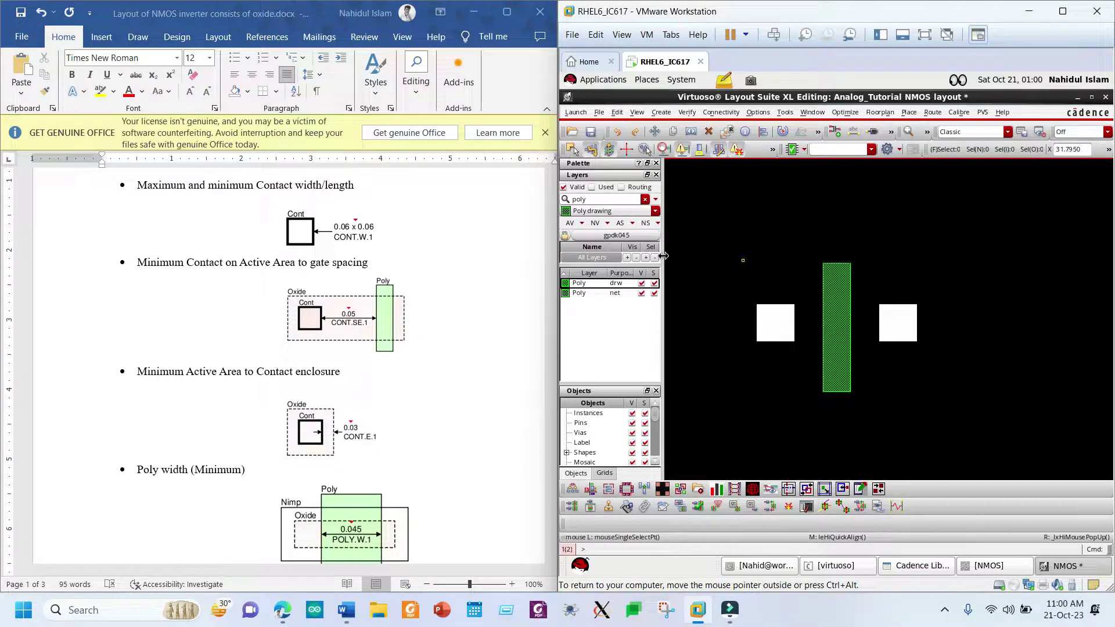
{"action": "double_click", "coordinate": [598, 200]}
{"action": "key", "text": "BackSpace"}
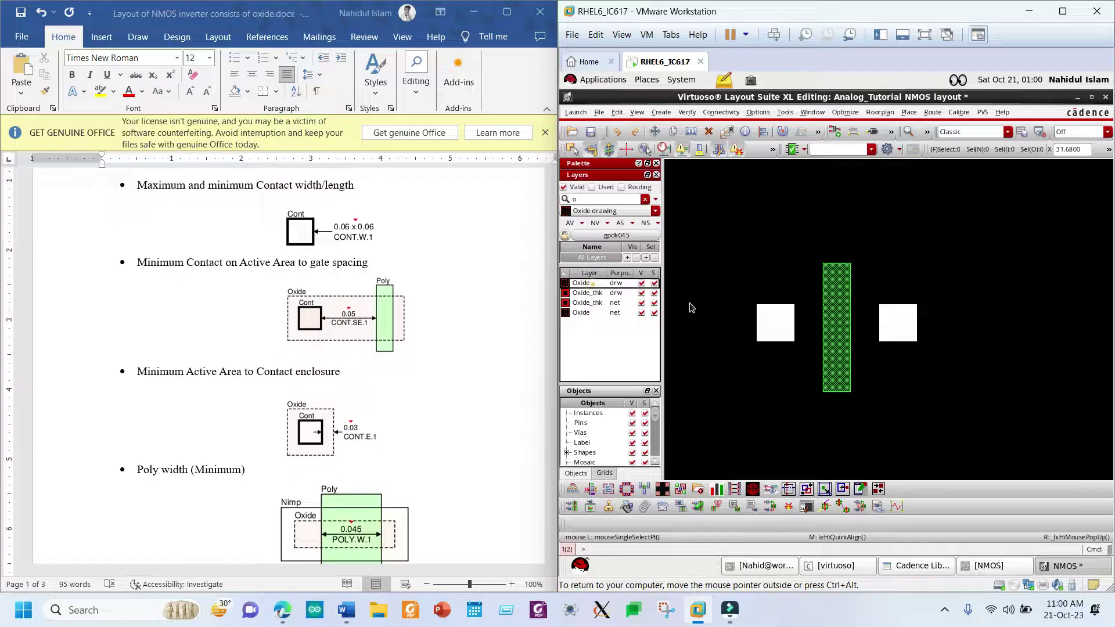
{"action": "key", "text": "r"}
{"action": "left_click", "coordinate": [707, 274]}
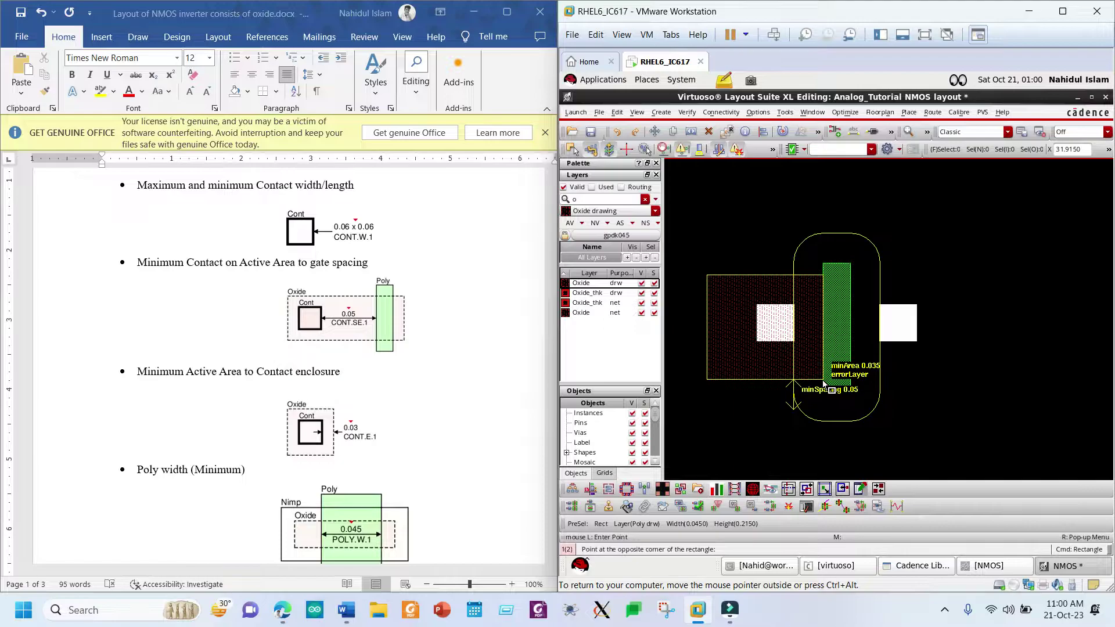
{"action": "left_click", "coordinate": [824, 380]}
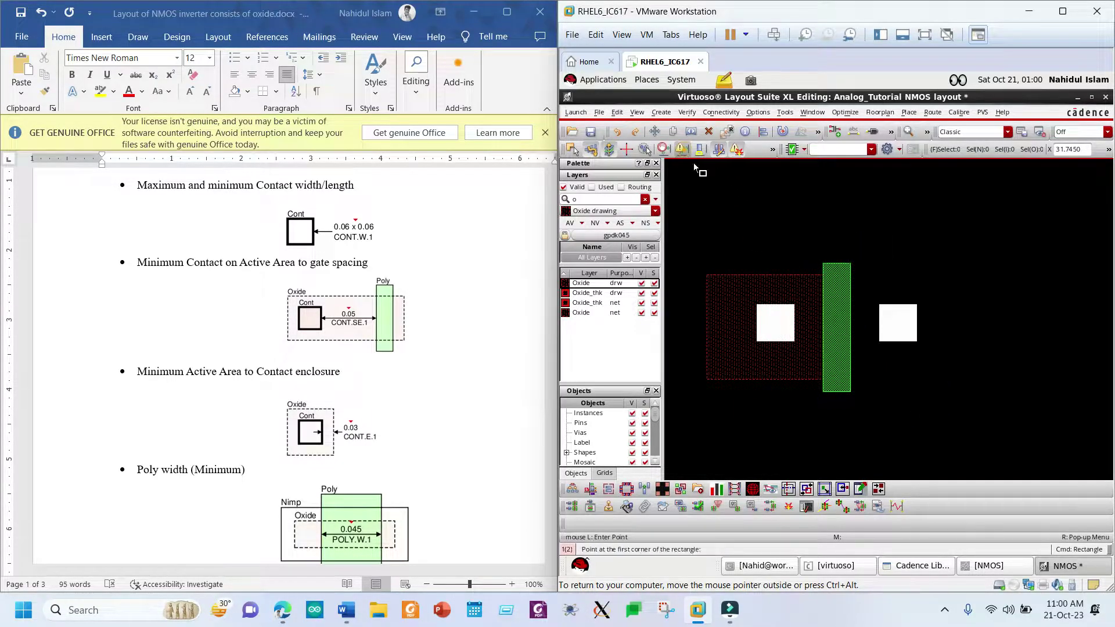
{"action": "key", "text": "Escape"}
Step: Quick-align the oxide rectangle's top edge to the left contact's top edge with a user spacing of 0.03
{"action": "left_click", "coordinate": [786, 204]}
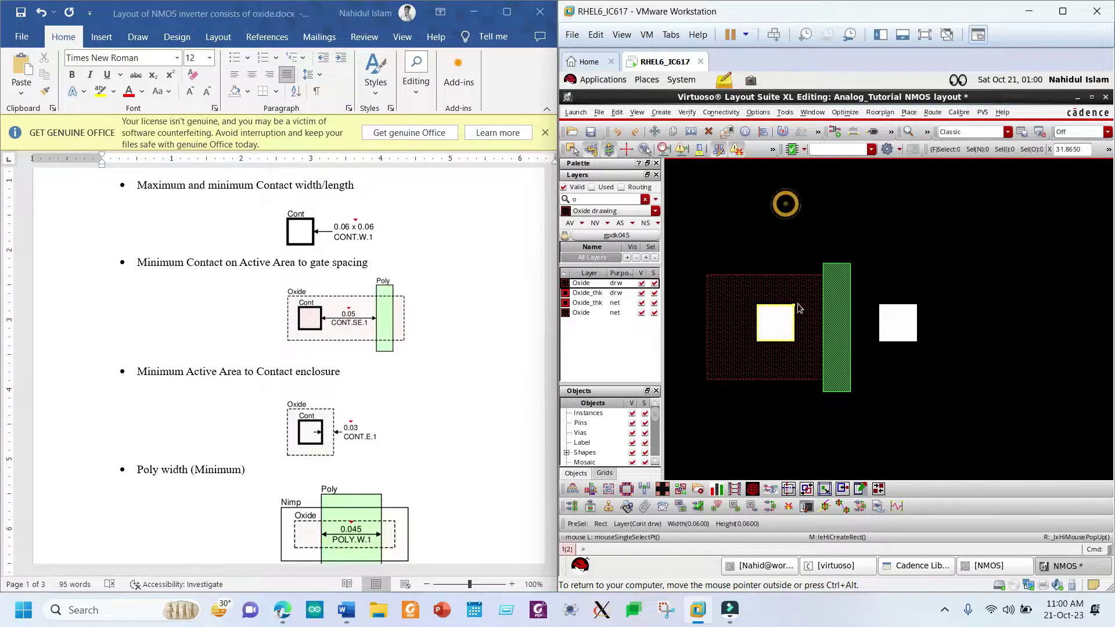
{"action": "left_click", "coordinate": [787, 292]}
{"action": "left_click", "coordinate": [792, 237]}
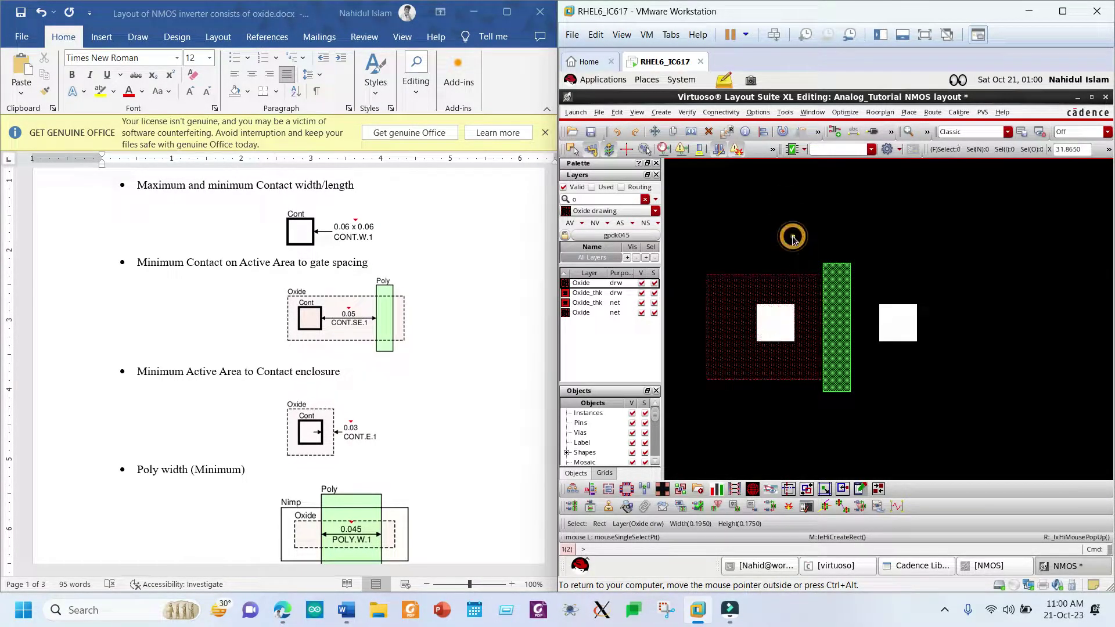
{"action": "left_click", "coordinate": [788, 284]}
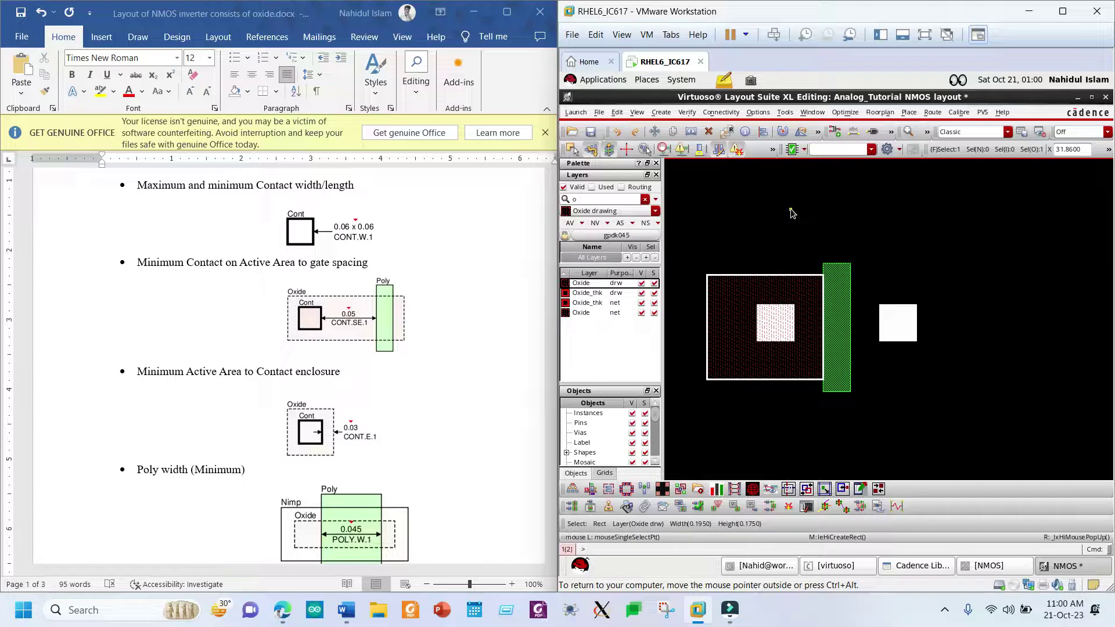
{"action": "left_click", "coordinate": [571, 147]}
{"action": "left_click", "coordinate": [773, 274]}
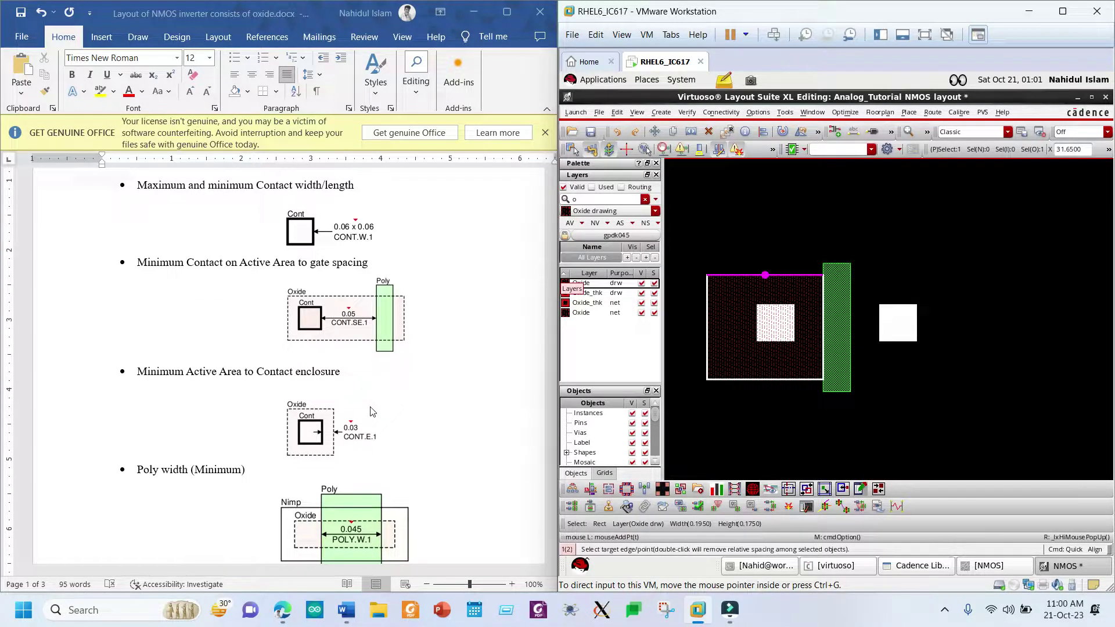
{"action": "left_click", "coordinate": [792, 274]}
{"action": "middle_click", "coordinate": [793, 277]}
{"action": "left_click", "coordinate": [794, 275]}
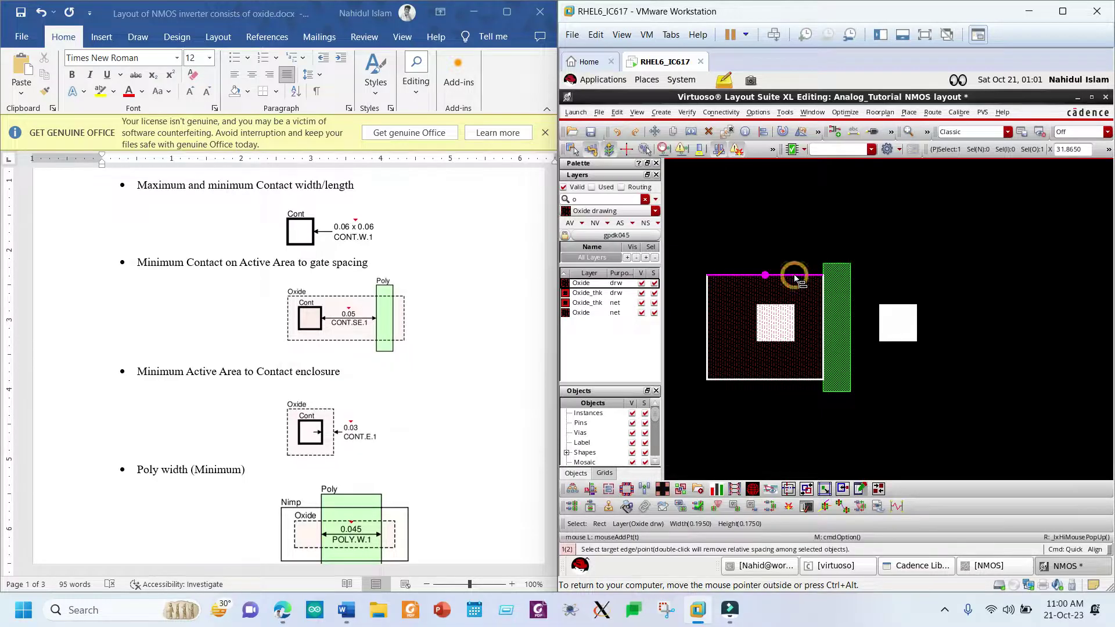
{"action": "left_click", "coordinate": [880, 228]}
{"action": "left_click", "coordinate": [870, 246]}
{"action": "key", "text": "BackSpace"}
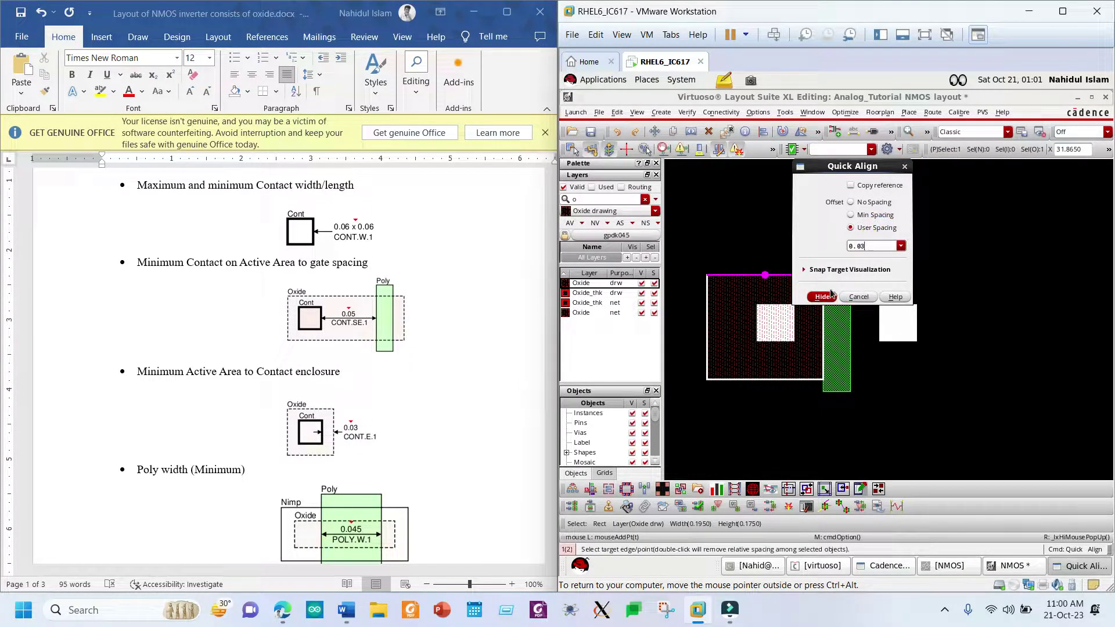
{"action": "type", "text": "3"}
{"action": "left_click", "coordinate": [824, 297]}
{"action": "left_click", "coordinate": [783, 305]}
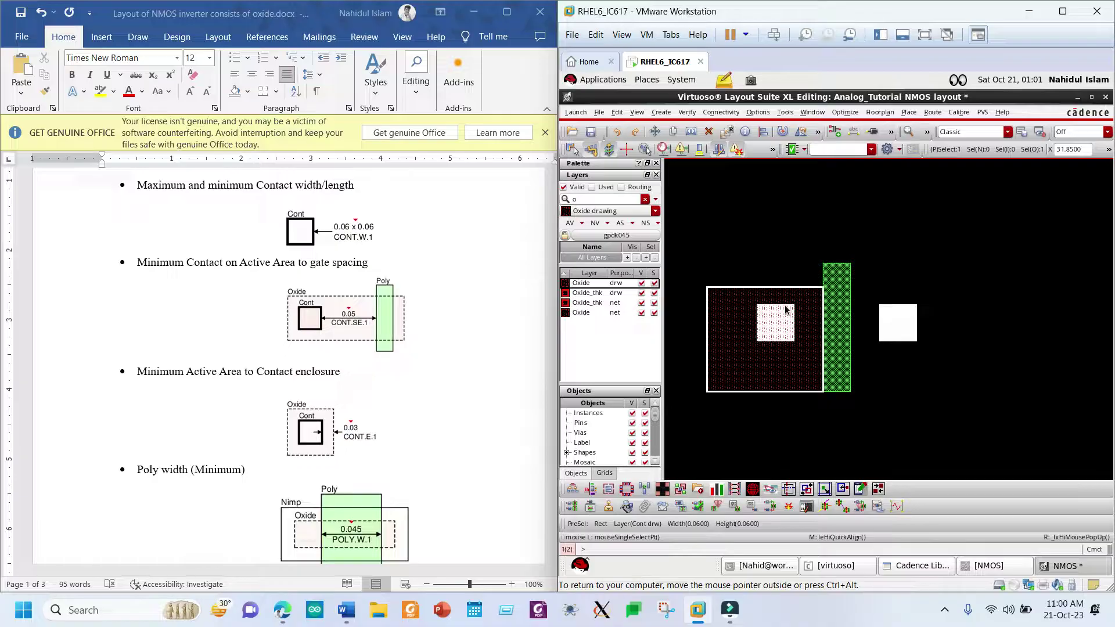
Step: Quick-align the oxide rectangle's bottom and left edges to the left contact's matching edges at the same 0.03 spacing
{"action": "left_click", "coordinate": [824, 437]}
{"action": "key", "text": "a"}
{"action": "left_click", "coordinate": [784, 392]}
{"action": "left_click", "coordinate": [784, 341]}
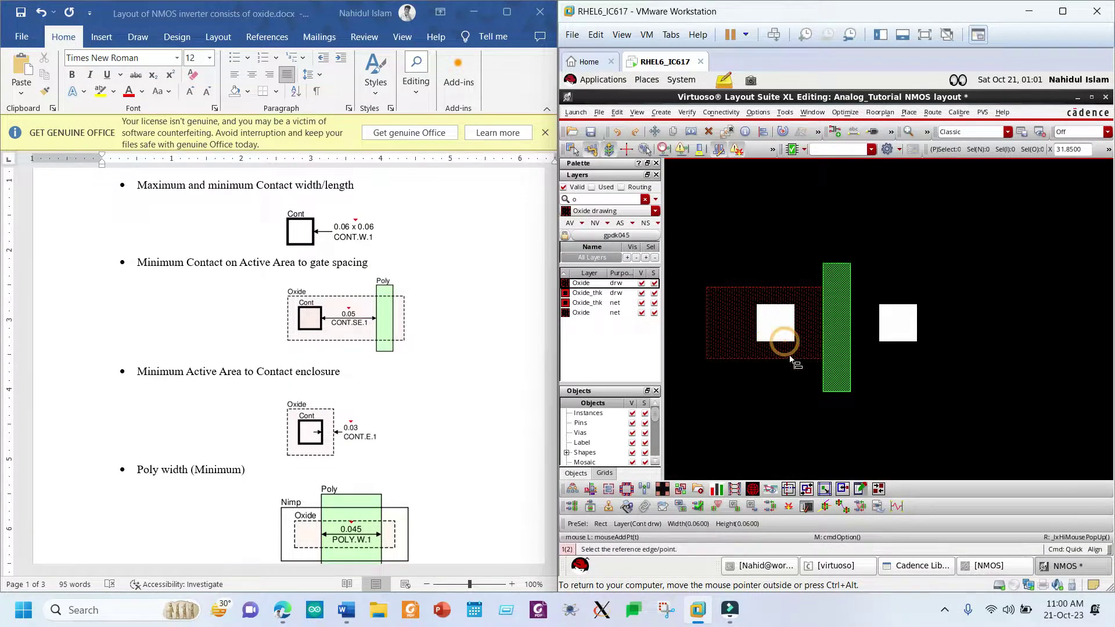
{"action": "left_click", "coordinate": [707, 322]}
{"action": "left_click", "coordinate": [758, 321]}
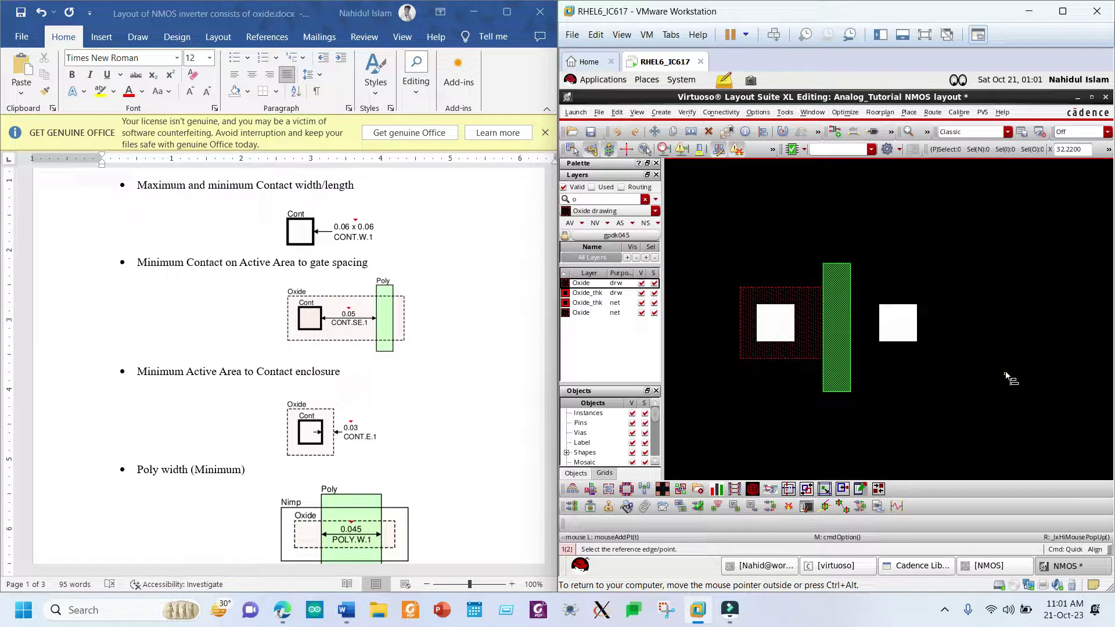
{"action": "key", "text": "Escape"}
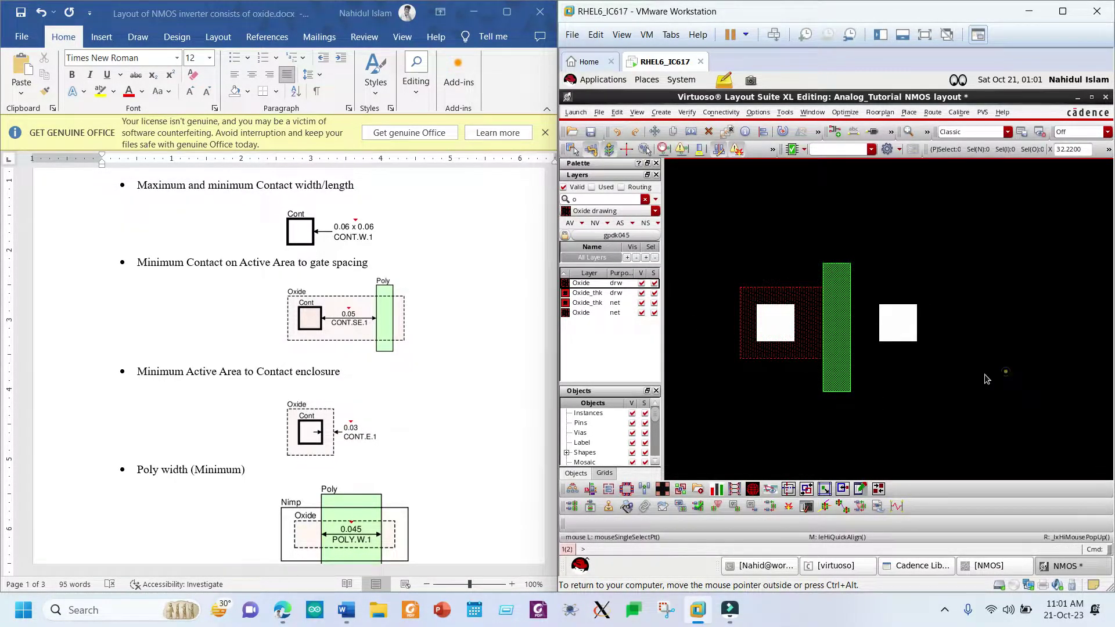
Step: Copy the left oxide rectangle to the other side of the poly gate, around the right contact
{"action": "left_click", "coordinate": [806, 314]}
{"action": "left_click", "coordinate": [966, 393]}
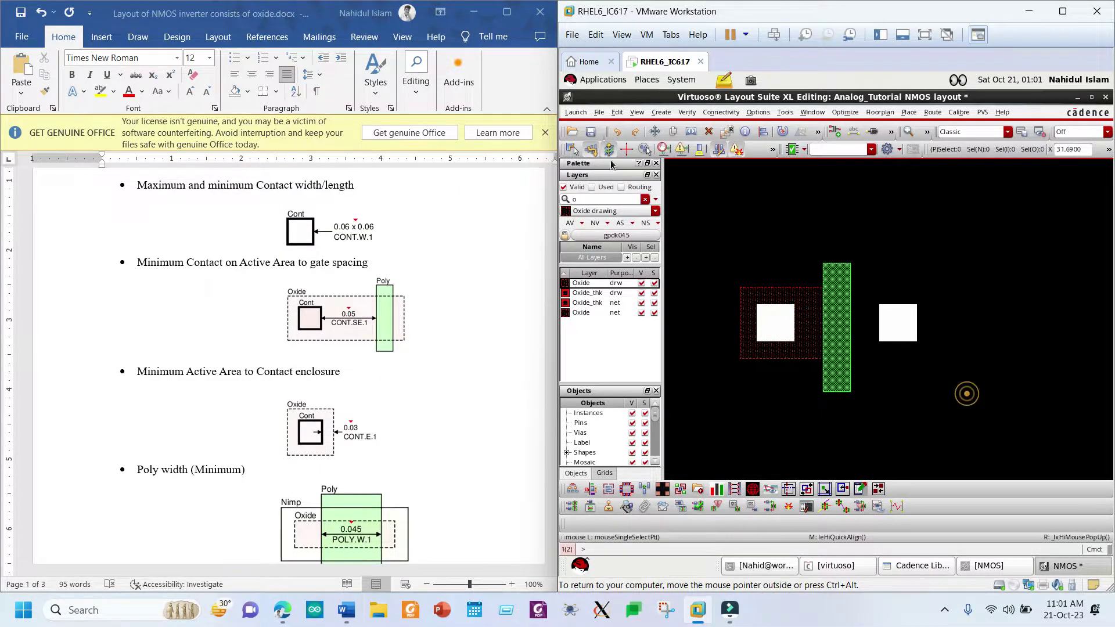
{"action": "left_click", "coordinate": [572, 150]}
{"action": "left_click", "coordinate": [751, 301]}
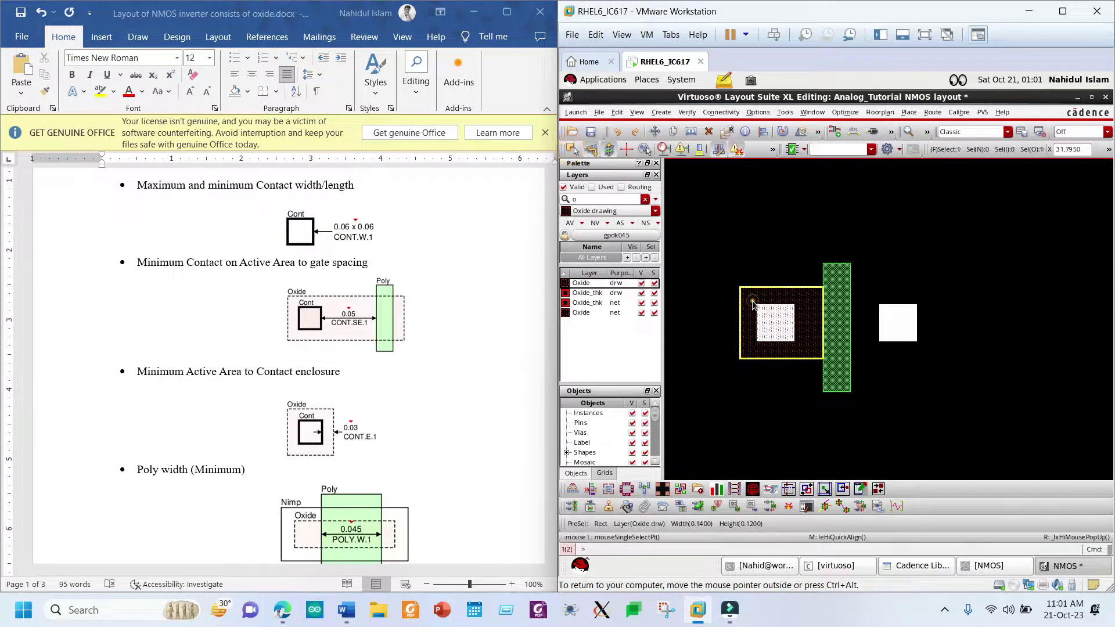
{"action": "key", "text": "c"}
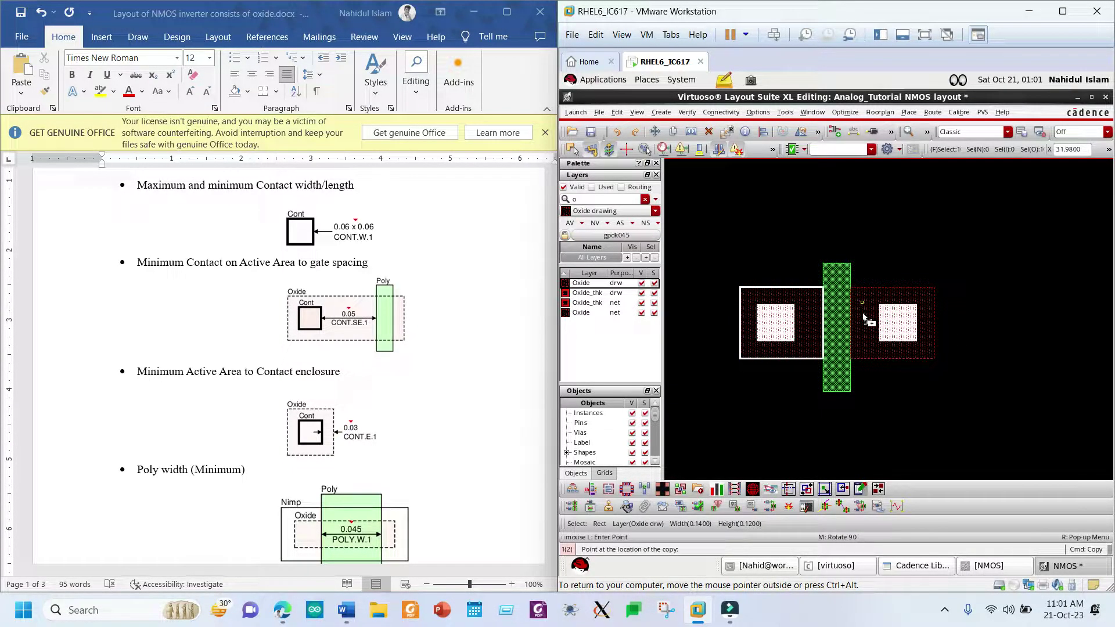
{"action": "left_click", "coordinate": [864, 318]}
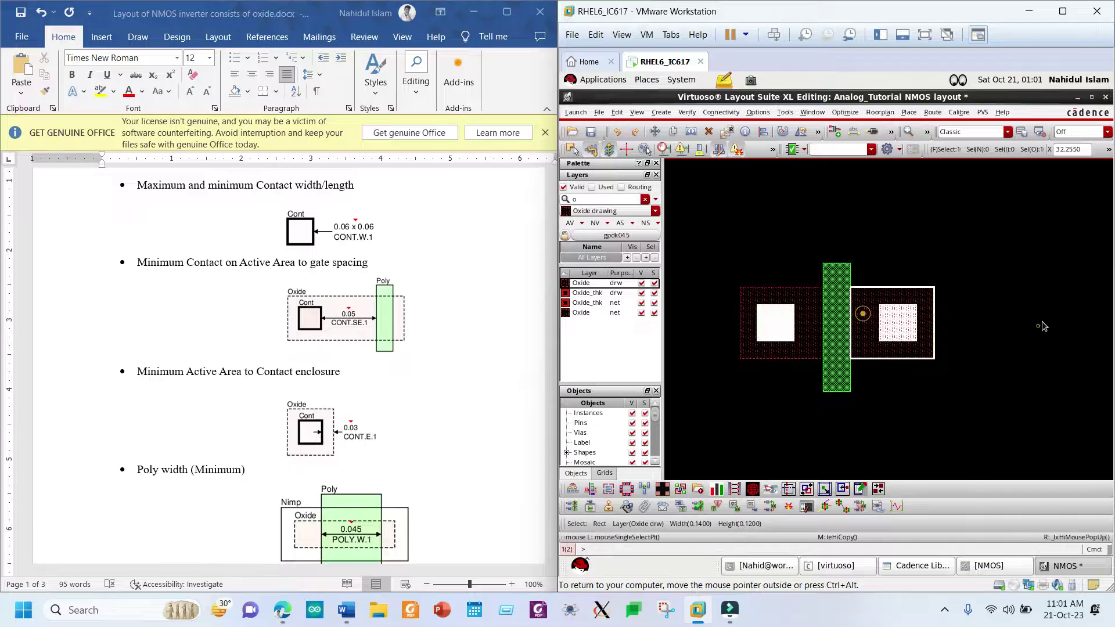
{"action": "left_click", "coordinate": [886, 381]}
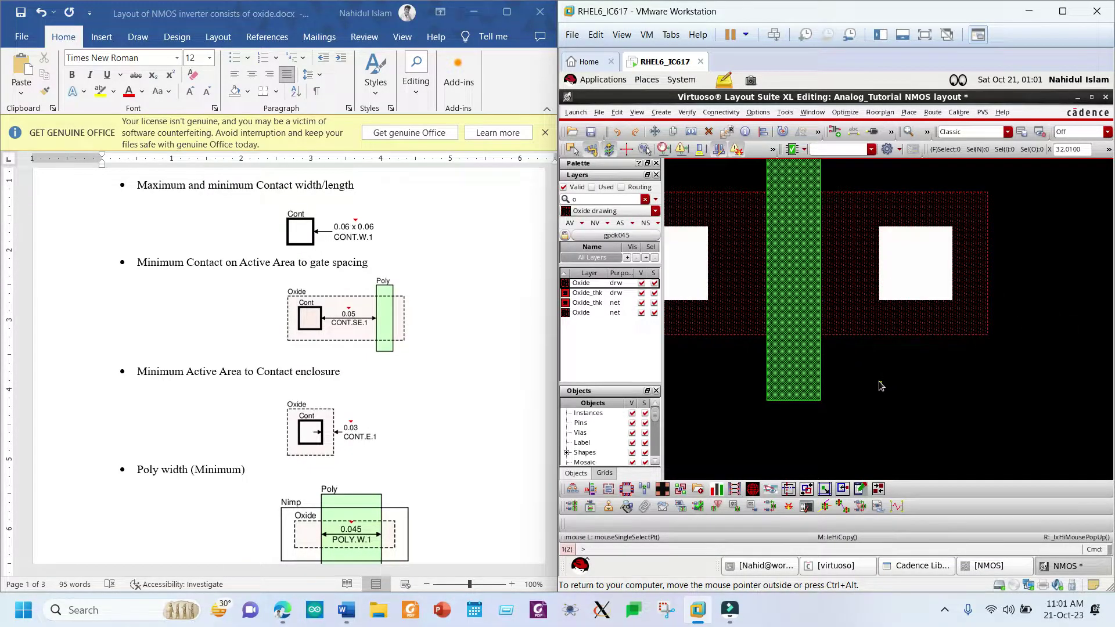
Step: List only the layers used in the cellview, clear the layer filter, and hide every layer except Oxide drawing
{"action": "left_click", "coordinate": [598, 224]}
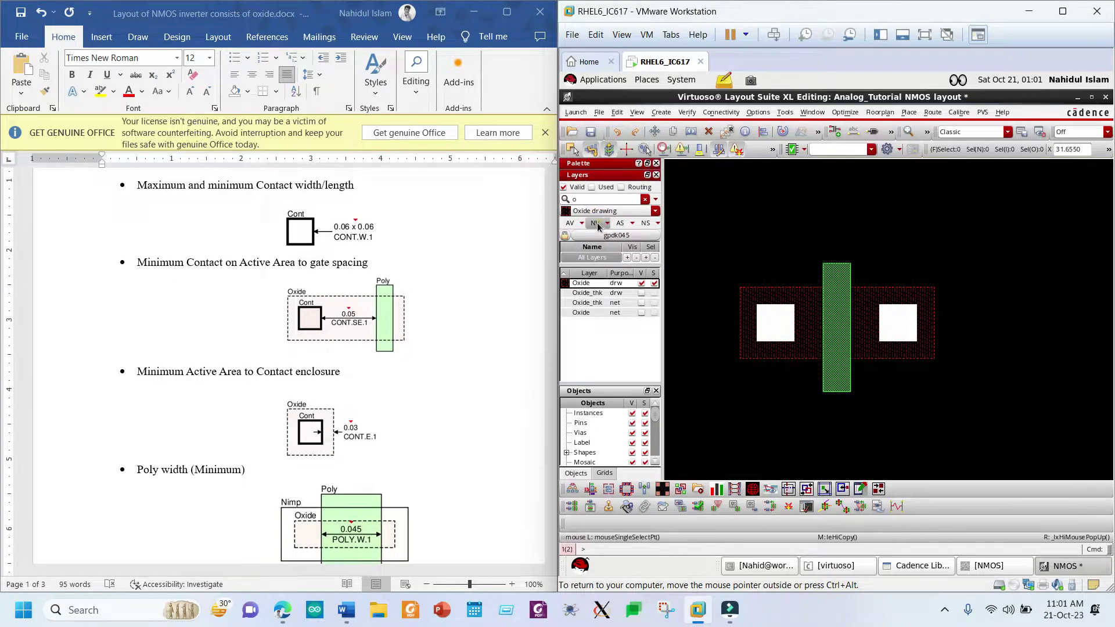
{"action": "left_click", "coordinate": [590, 187]}
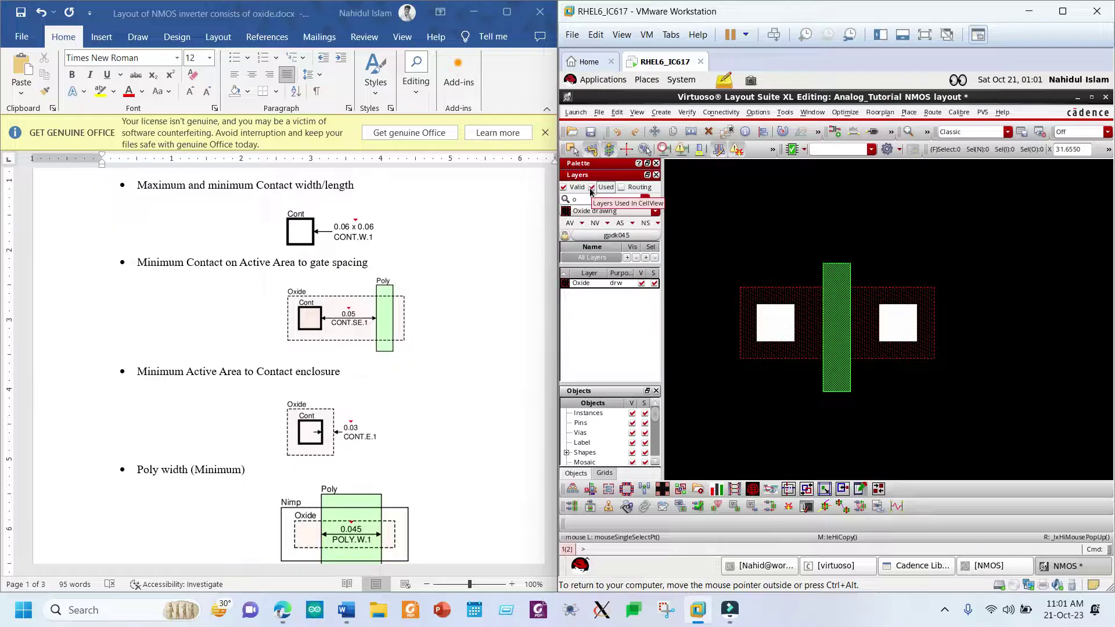
{"action": "double_click", "coordinate": [582, 200]}
{"action": "key", "text": "BackSpace"}
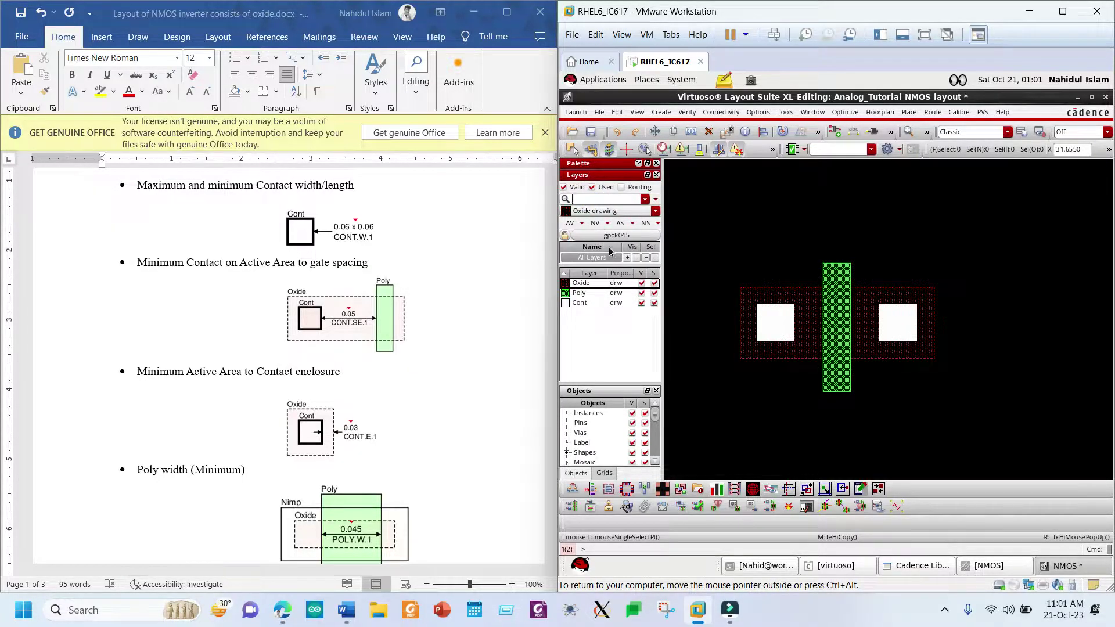
{"action": "left_click", "coordinate": [595, 223]}
Step: Draw an Oxide drawing rectangle that fills the gap between the two oxide regions across their full height
{"action": "scroll", "coordinate": [854, 424], "scroll_direction": "up", "scroll_amount": 2, "text": "ctrl"}
{"action": "scroll", "coordinate": [854, 421], "scroll_direction": "up", "scroll_amount": 2}
{"action": "key", "text": "r"}
{"action": "left_click", "coordinate": [796, 273]}
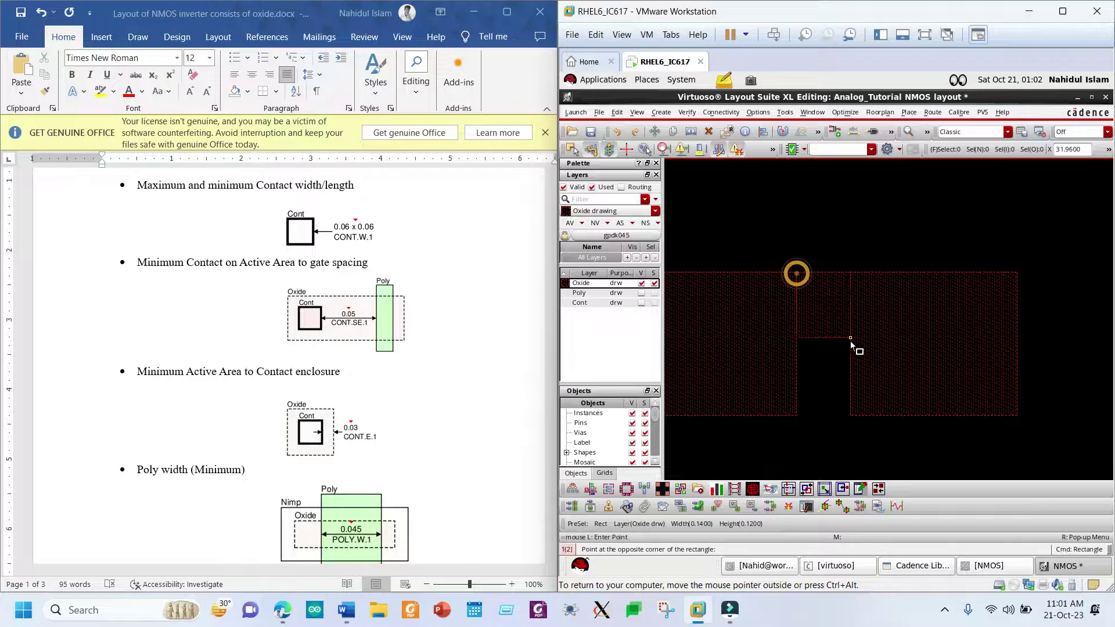
{"action": "left_click", "coordinate": [850, 414]}
{"action": "key", "text": "Escape"}
{"action": "scroll", "coordinate": [789, 206], "scroll_direction": "down", "scroll_amount": 1, "text": "ctrl"}
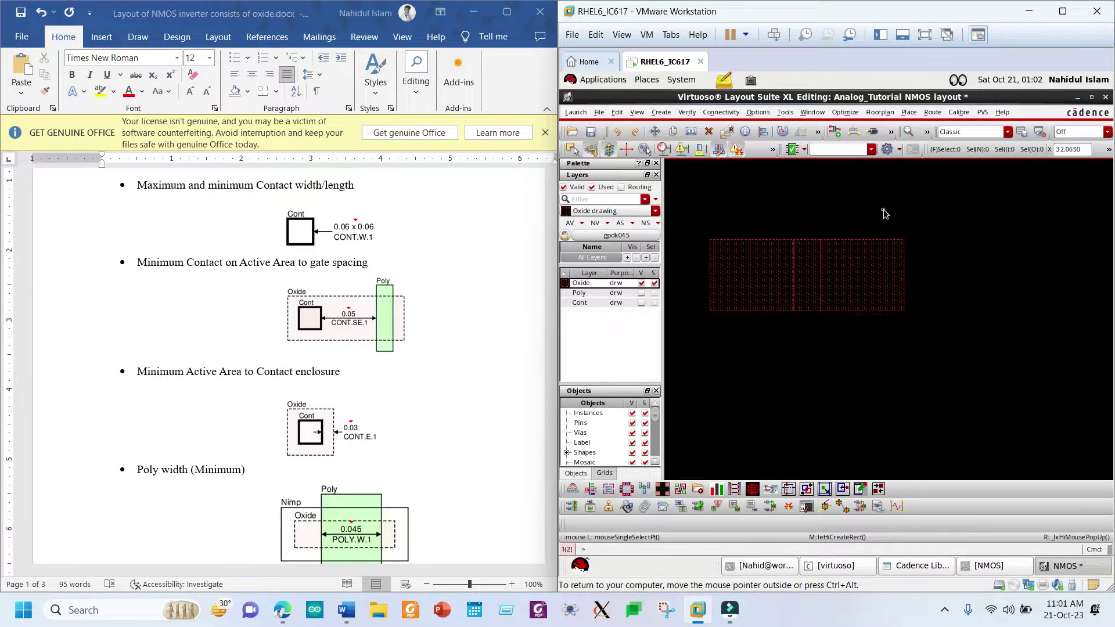
Step: Make the Poly and Cont layers visible again and inspect the assembled oxide, gate and contacts
{"action": "left_click", "coordinate": [606, 293]}
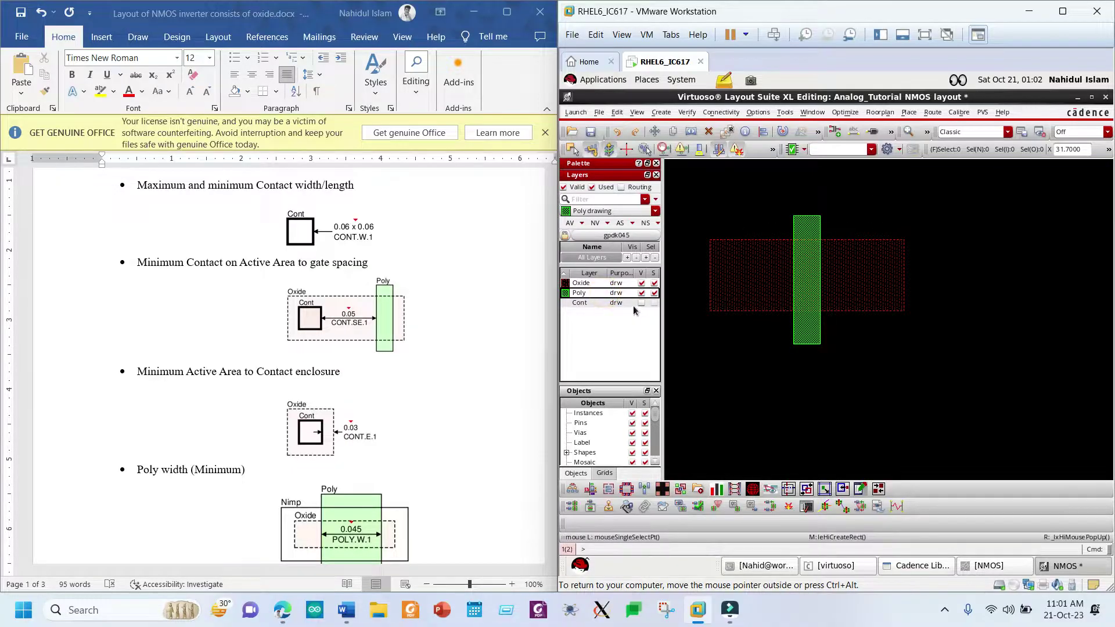
{"action": "left_click", "coordinate": [642, 303]}
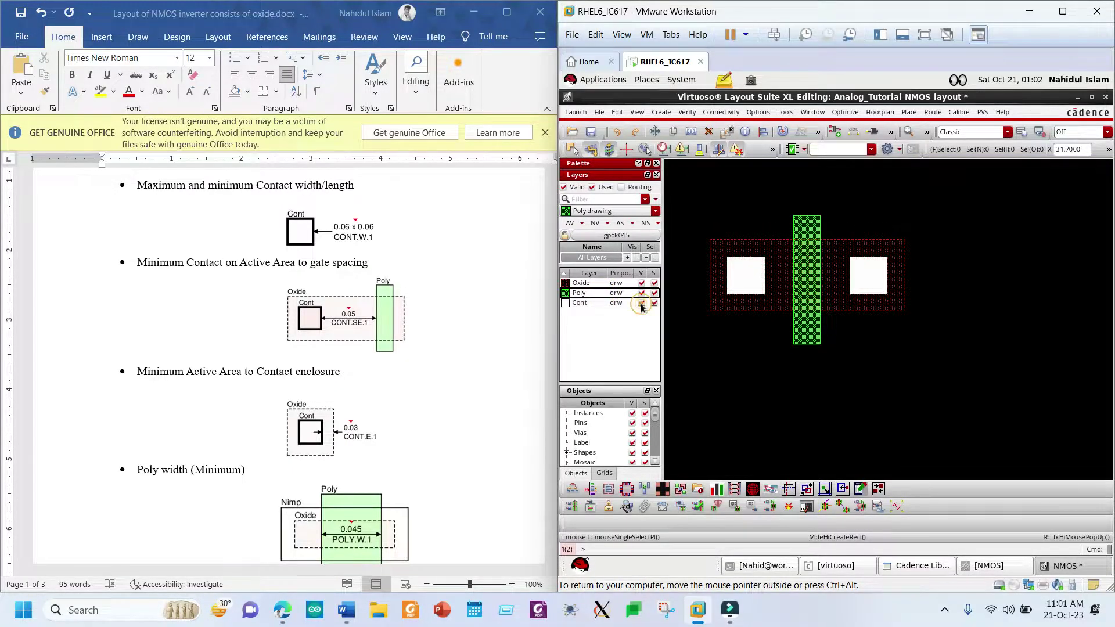
{"action": "scroll", "coordinate": [746, 194], "scroll_direction": "up", "scroll_amount": 1, "text": "ctrl"}
{"action": "scroll", "coordinate": [749, 228], "scroll_direction": "down", "scroll_amount": 1, "text": "ctrl"}
{"action": "scroll", "coordinate": [717, 228], "scroll_direction": "up", "scroll_amount": 1, "text": "ctrl"}
{"action": "scroll", "coordinate": [733, 227], "scroll_direction": "down", "scroll_amount": 1, "text": "ctrl"}
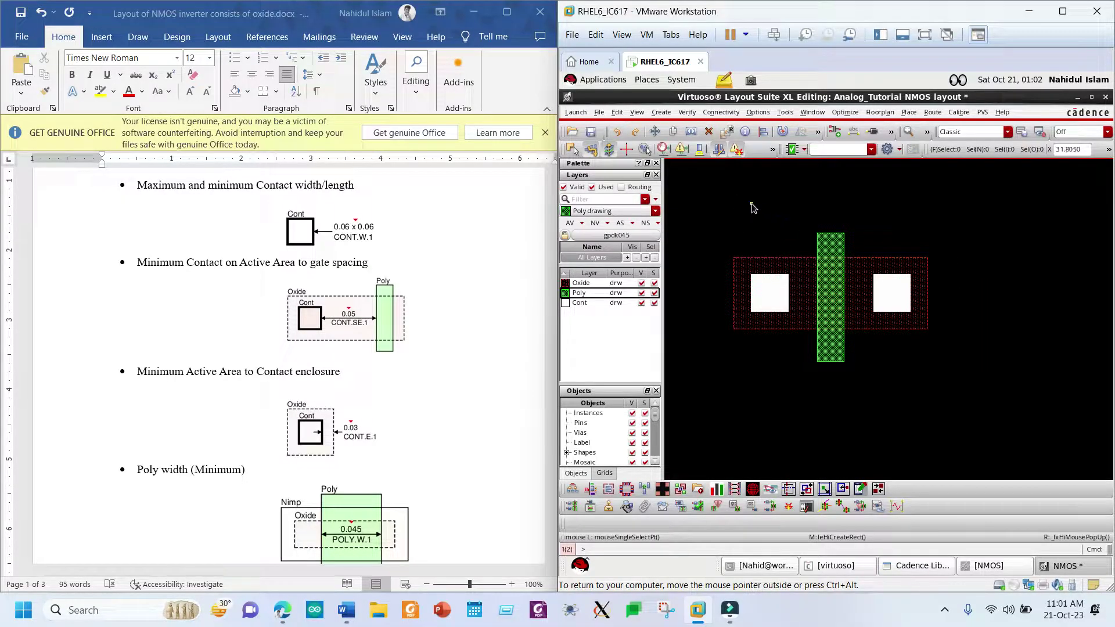
{"action": "scroll", "coordinate": [778, 237], "scroll_direction": "up", "scroll_amount": 1, "text": "ctrl"}
{"action": "scroll", "coordinate": [778, 238], "scroll_direction": "down", "scroll_amount": 1, "text": "ctrl"}
{"action": "scroll", "coordinate": [752, 218], "scroll_direction": "up", "scroll_amount": 1, "text": "ctrl"}
{"action": "scroll", "coordinate": [752, 218], "scroll_direction": "down", "scroll_amount": 1, "text": "ctrl"}
{"action": "left_click", "coordinate": [780, 237]}
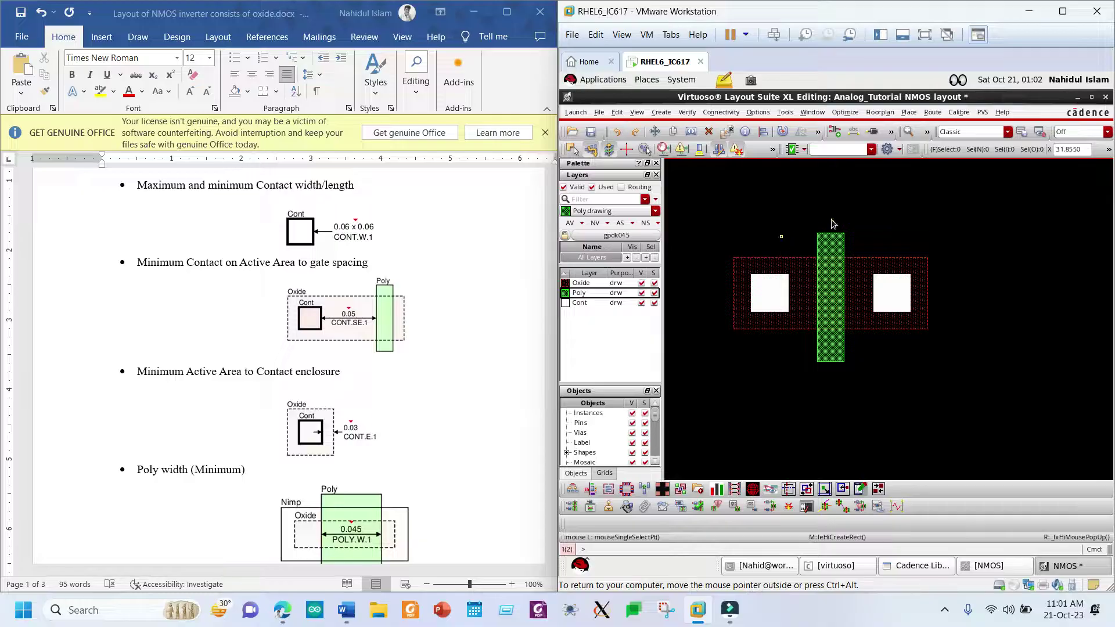
Step: Open the PVS DRC run submission form and load the virtuoso6.drc_preset presets file
{"action": "left_click", "coordinate": [981, 113]}
{"action": "left_click", "coordinate": [995, 162]}
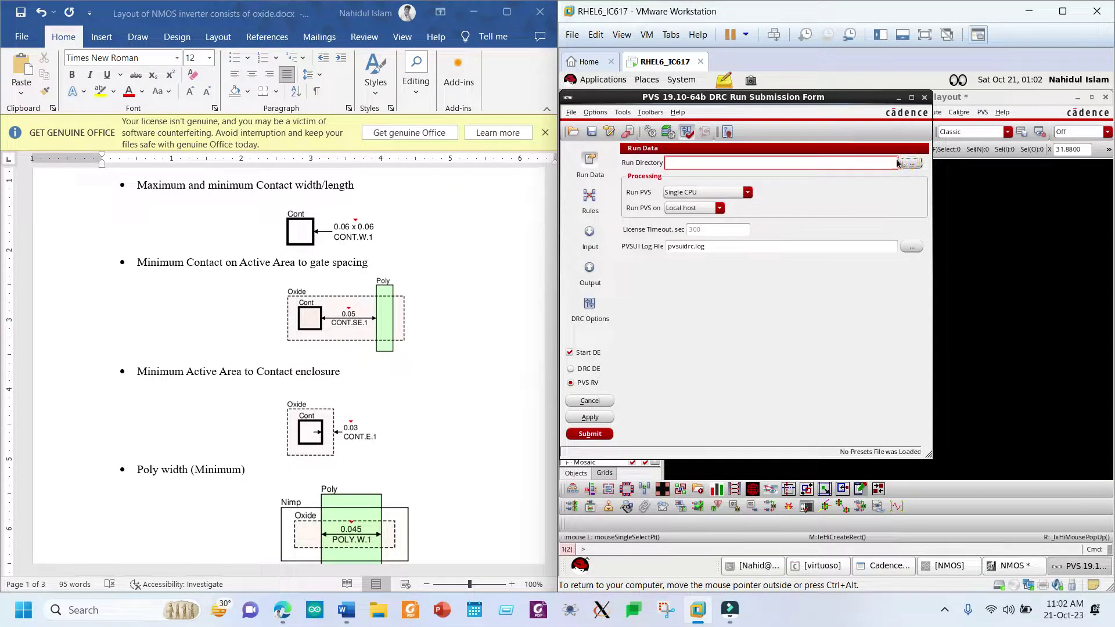
{"action": "left_click", "coordinate": [910, 163]}
{"action": "left_click", "coordinate": [916, 152]}
{"action": "left_click", "coordinate": [571, 113]}
{"action": "left_click", "coordinate": [606, 141]}
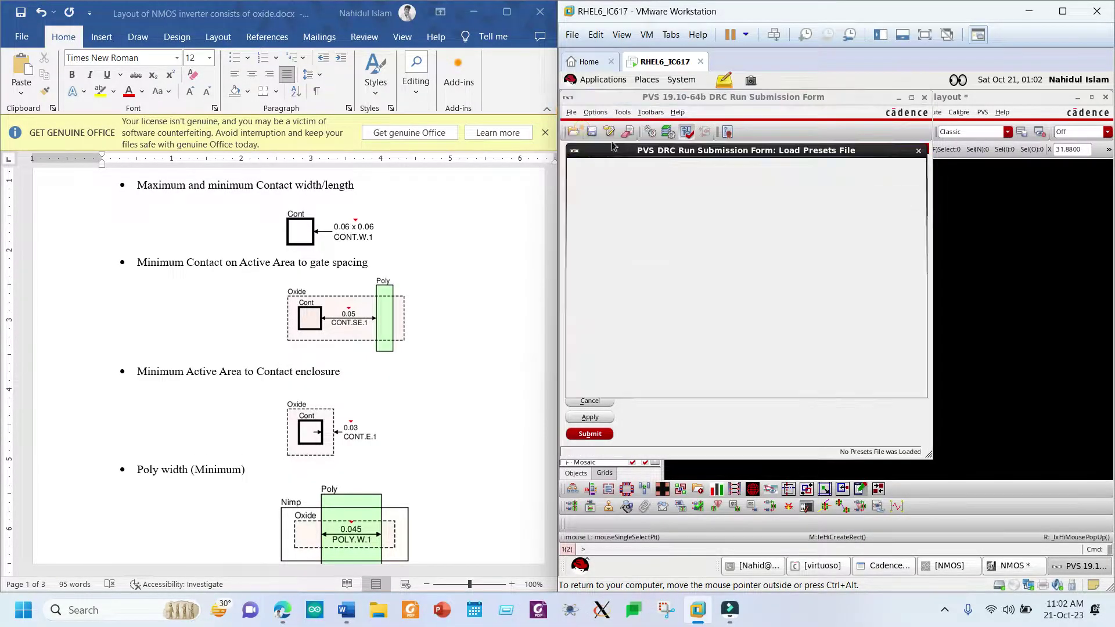
{"action": "left_click", "coordinate": [665, 271]}
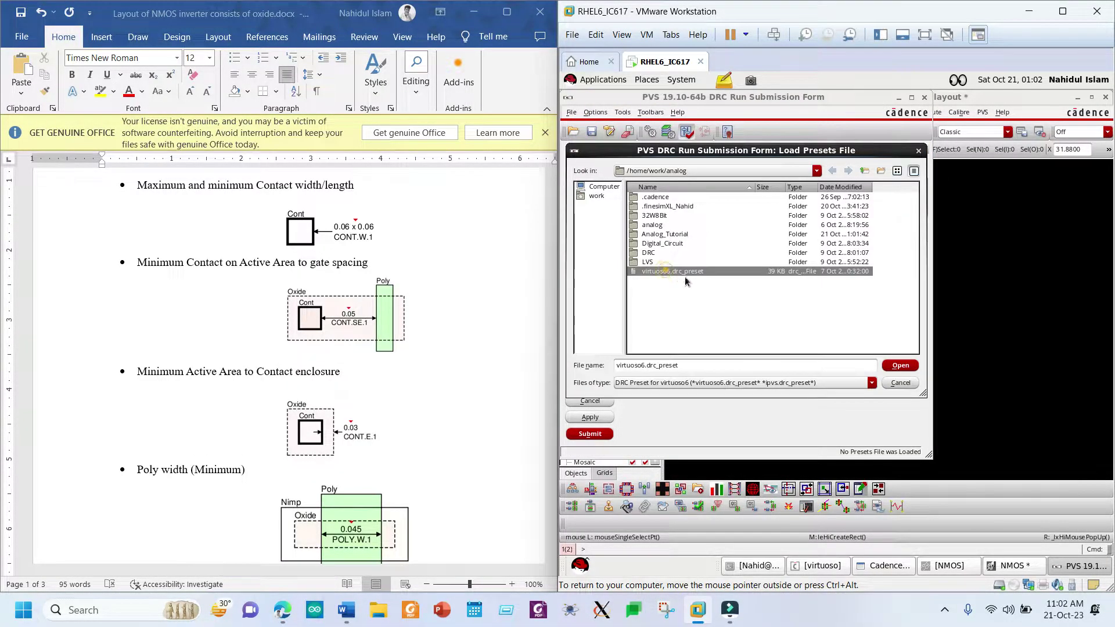
{"action": "left_click", "coordinate": [899, 366]}
Step: Submit the DRC run, overwriting the existing DRC run directory
{"action": "left_click", "coordinate": [590, 434]}
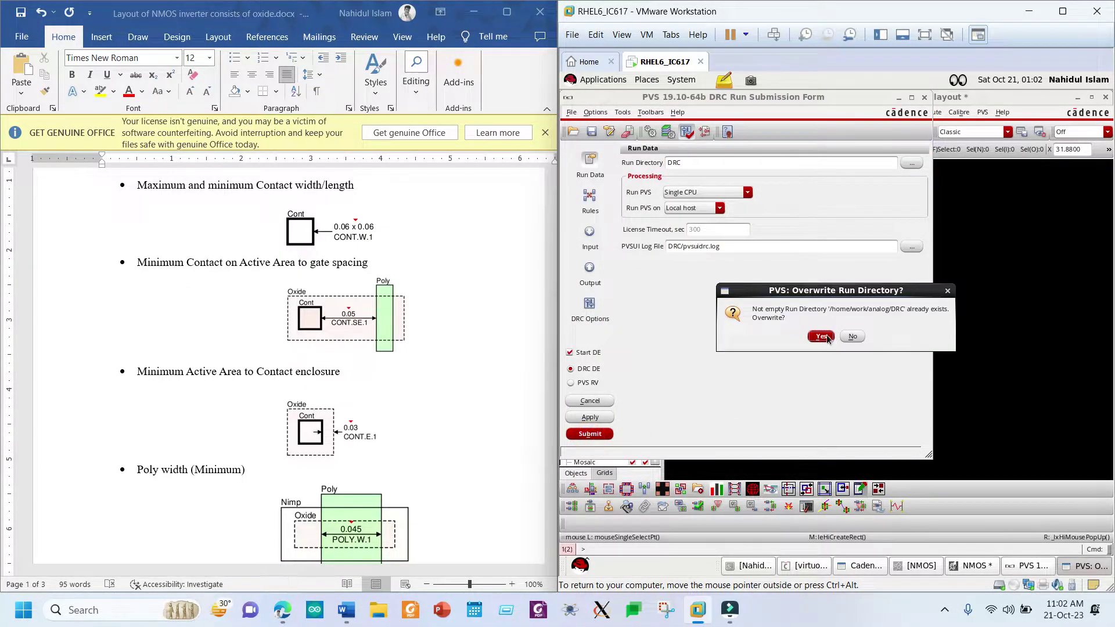
{"action": "left_click", "coordinate": [820, 336]}
{"action": "left_click", "coordinate": [716, 267]}
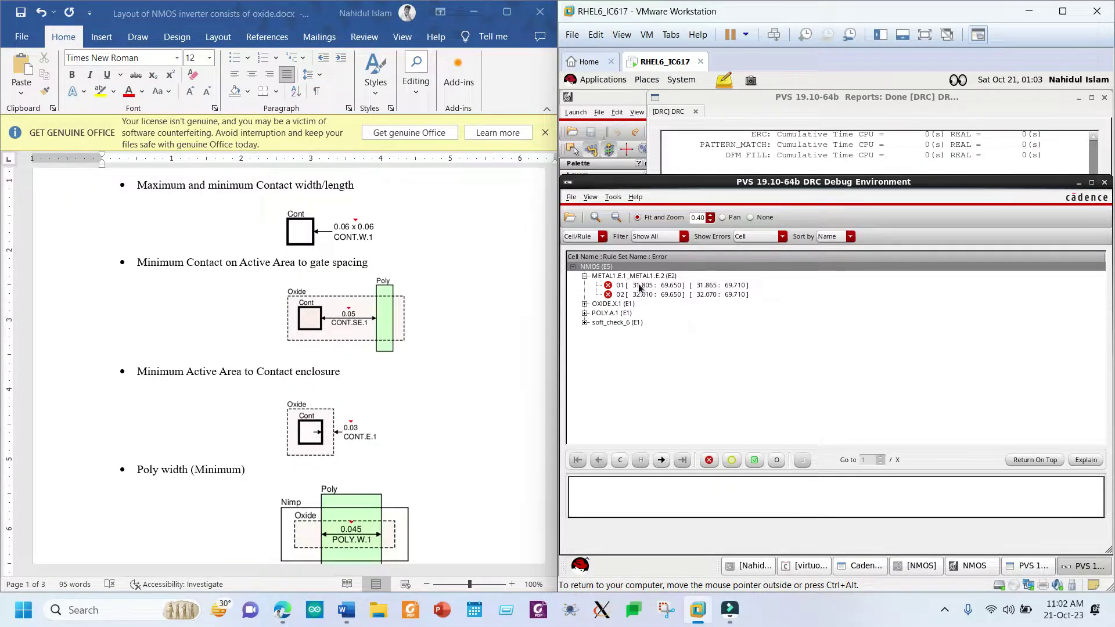
Step: Read the DRC report summary, minimize the report, and examine the first METAL1.E.1_METAL1.E.2 violation in the debug environment
{"action": "left_click_drag", "start_coordinate": [689, 185], "coordinate": [783, 369]}
{"action": "left_click", "coordinate": [778, 229]}
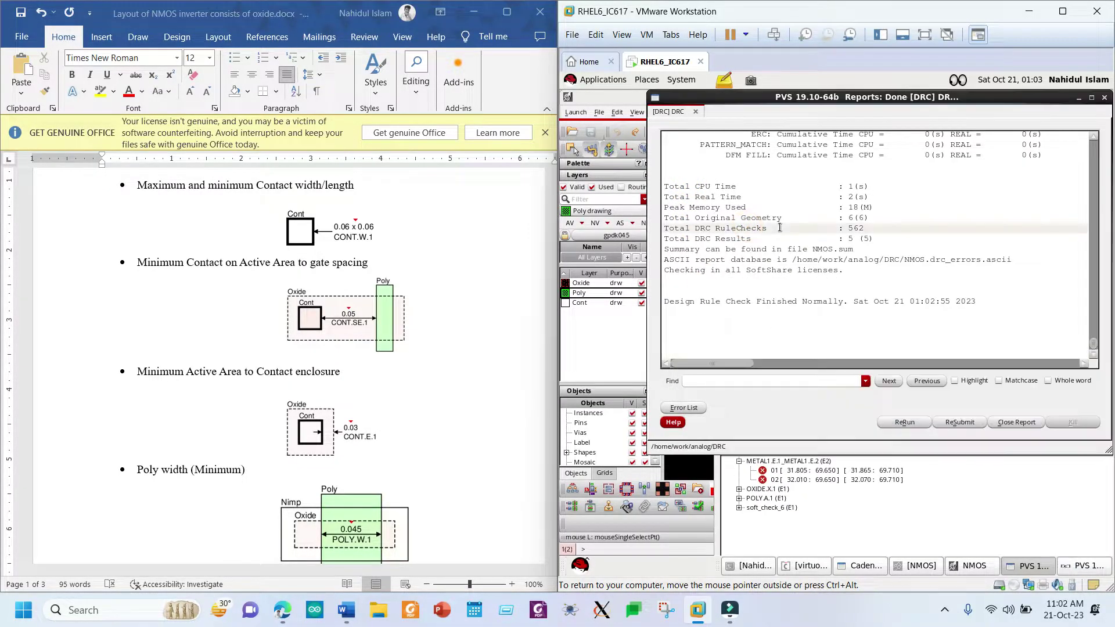
{"action": "left_click", "coordinate": [1079, 99]}
{"action": "mouse_move", "coordinate": [838, 373]}
{"action": "left_mouse_down"}
{"action": "mouse_move", "coordinate": [827, 380]}
{"action": "mouse_move", "coordinate": [797, 268]}
{"action": "mouse_move", "coordinate": [802, 432]}
{"action": "mouse_move", "coordinate": [786, 346]}
{"action": "mouse_move", "coordinate": [795, 395]}
{"action": "mouse_move", "coordinate": [778, 397]}
{"action": "mouse_move", "coordinate": [772, 247]}
{"action": "left_mouse_up"}
{"action": "left_click", "coordinate": [778, 368]}
{"action": "left_click", "coordinate": [676, 367]}
{"action": "left_click", "coordinate": [675, 366]}
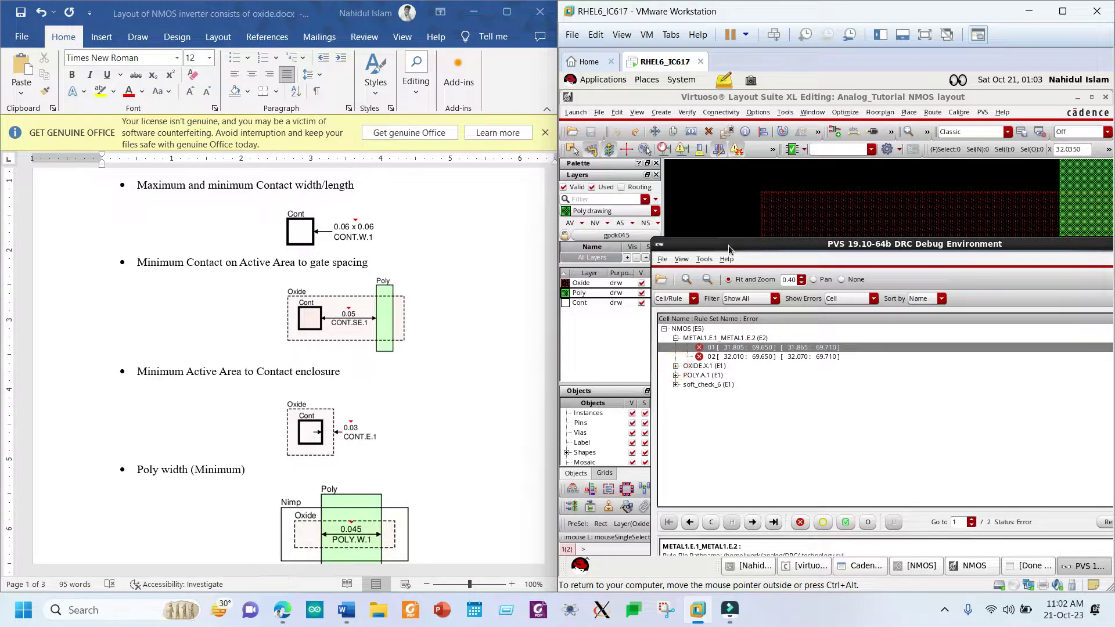
{"action": "left_click_drag", "start_coordinate": [729, 248], "coordinate": [723, 204]}
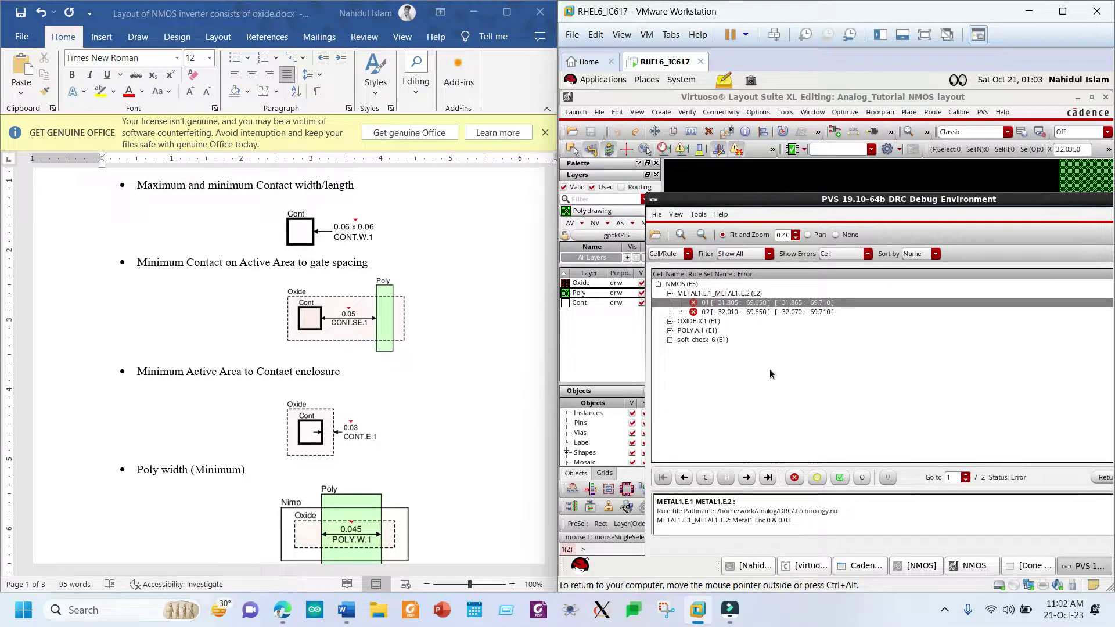
Step: Read the rule descriptions of the OXIDE.X.1 and POLY.A.1 violations
{"action": "left_click", "coordinate": [691, 323]}
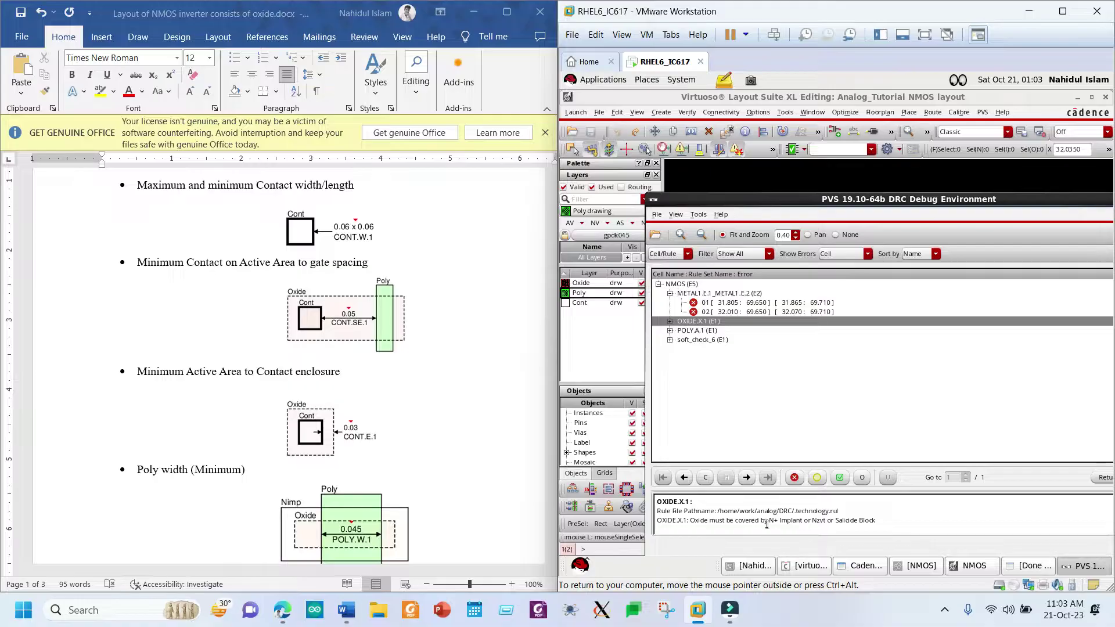
{"action": "left_click", "coordinate": [690, 330]}
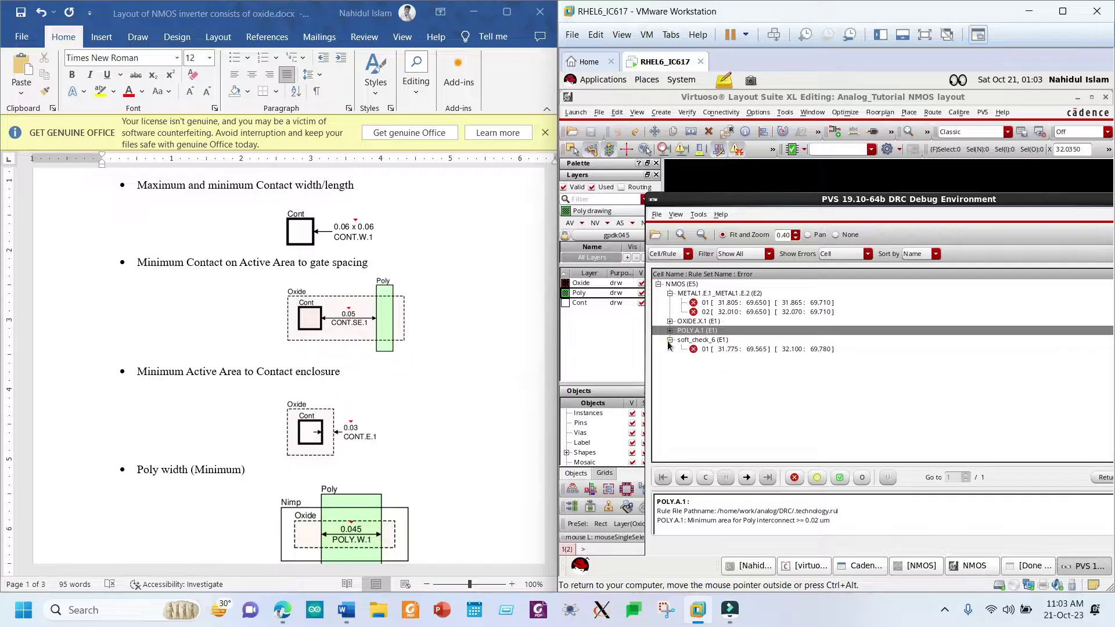
{"action": "left_click_drag", "start_coordinate": [725, 199], "coordinate": [605, 186]}
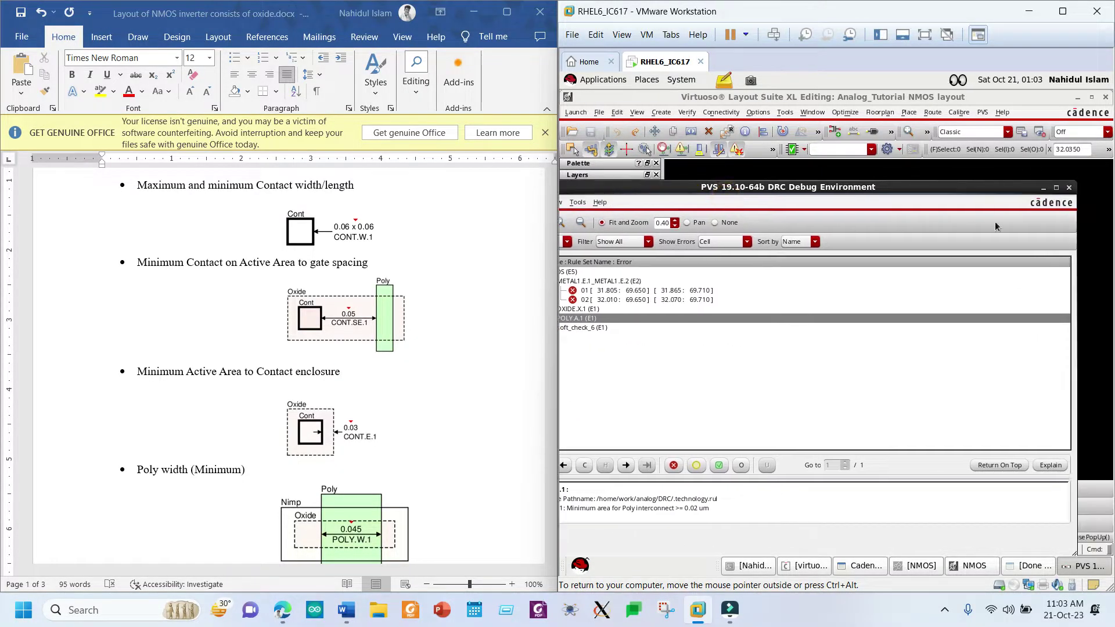
Step: Close the DRC debug environment and look up the N-channel gate extension rule POLY.E.1 in the Word document
{"action": "left_click", "coordinate": [1068, 188]}
{"action": "left_click", "coordinate": [779, 235]}
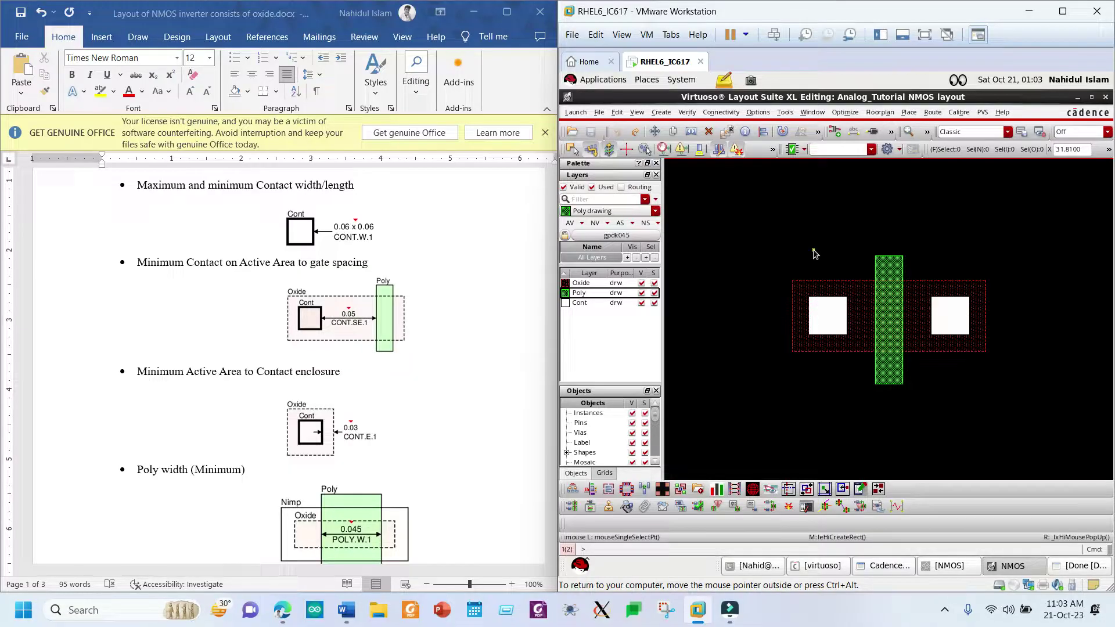
{"action": "scroll", "coordinate": [390, 369], "scroll_direction": "down", "scroll_amount": 2}
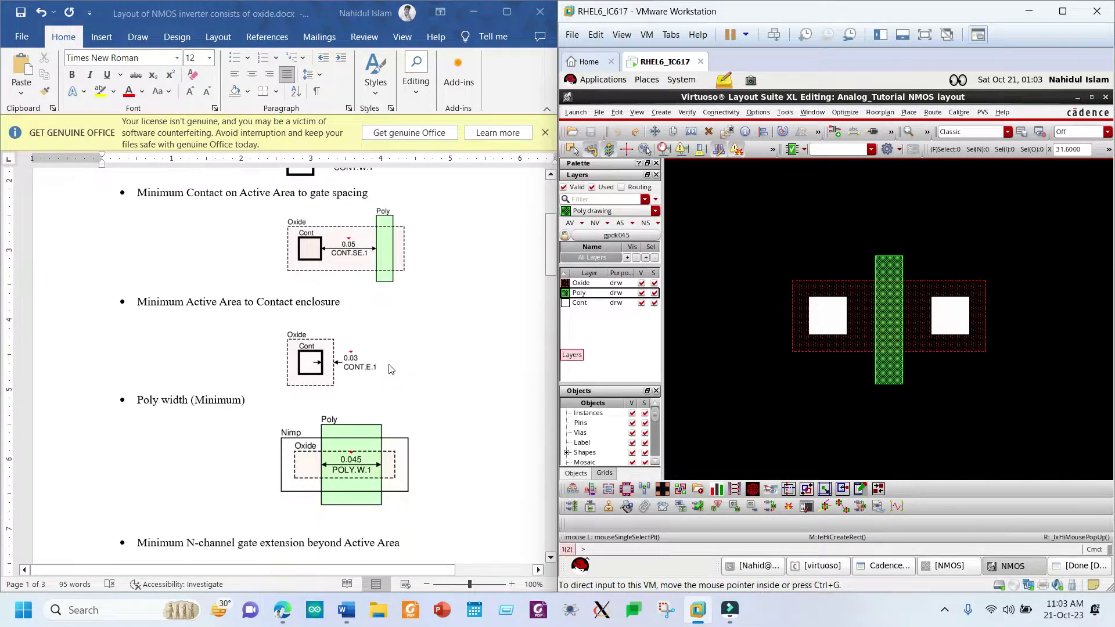
{"action": "scroll", "coordinate": [390, 369], "scroll_direction": "down", "scroll_amount": 1}
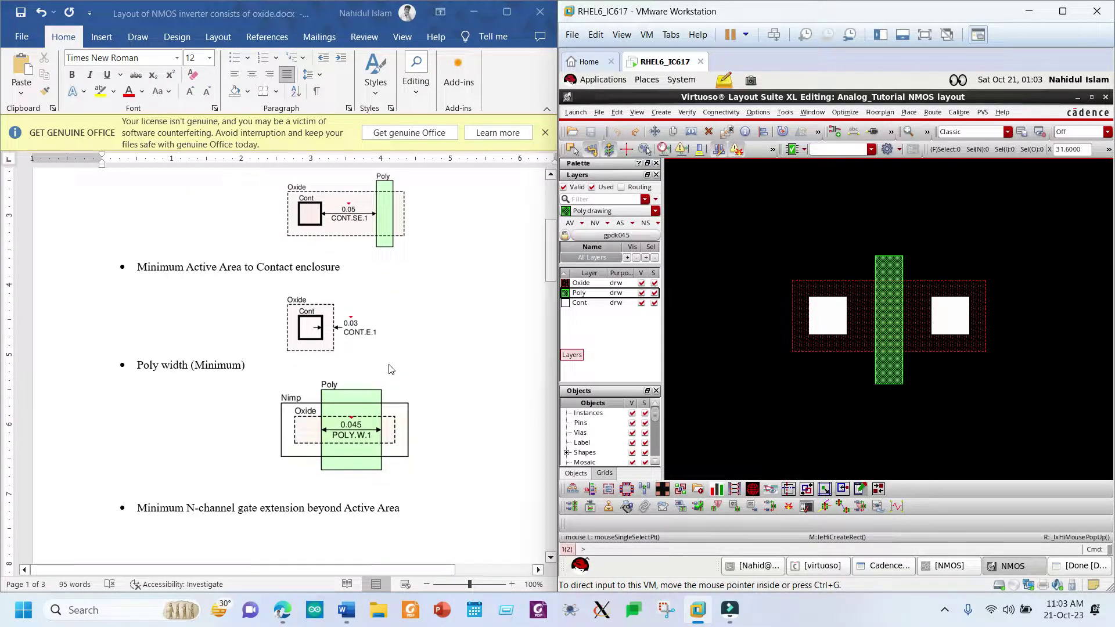
{"action": "scroll", "coordinate": [391, 369], "scroll_direction": "down", "scroll_amount": 2}
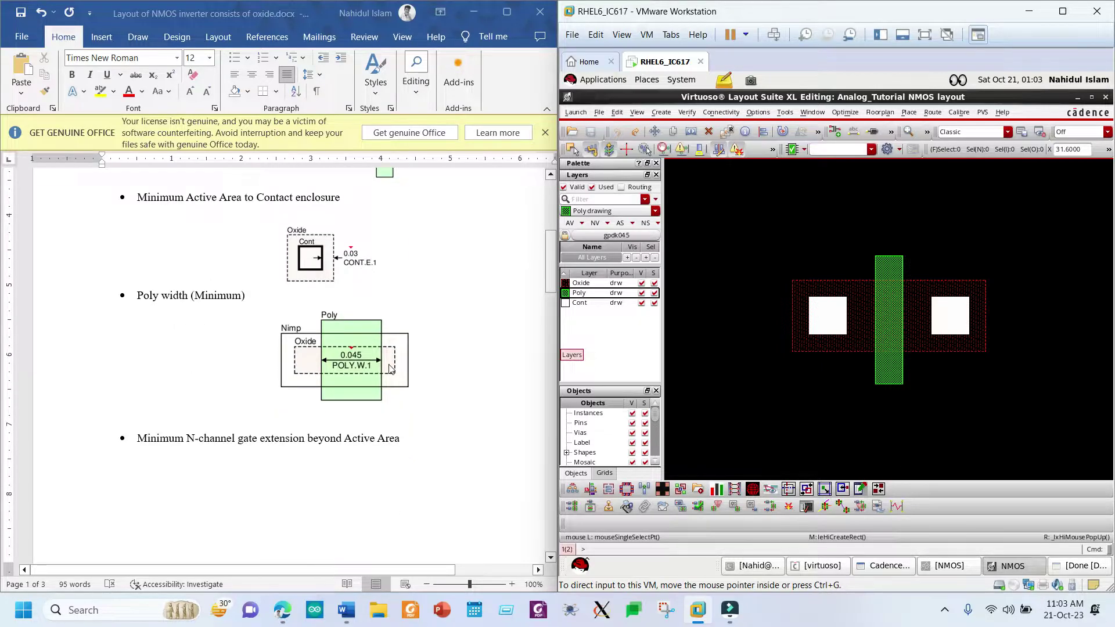
{"action": "scroll", "coordinate": [391, 369], "scroll_direction": "down", "scroll_amount": 9}
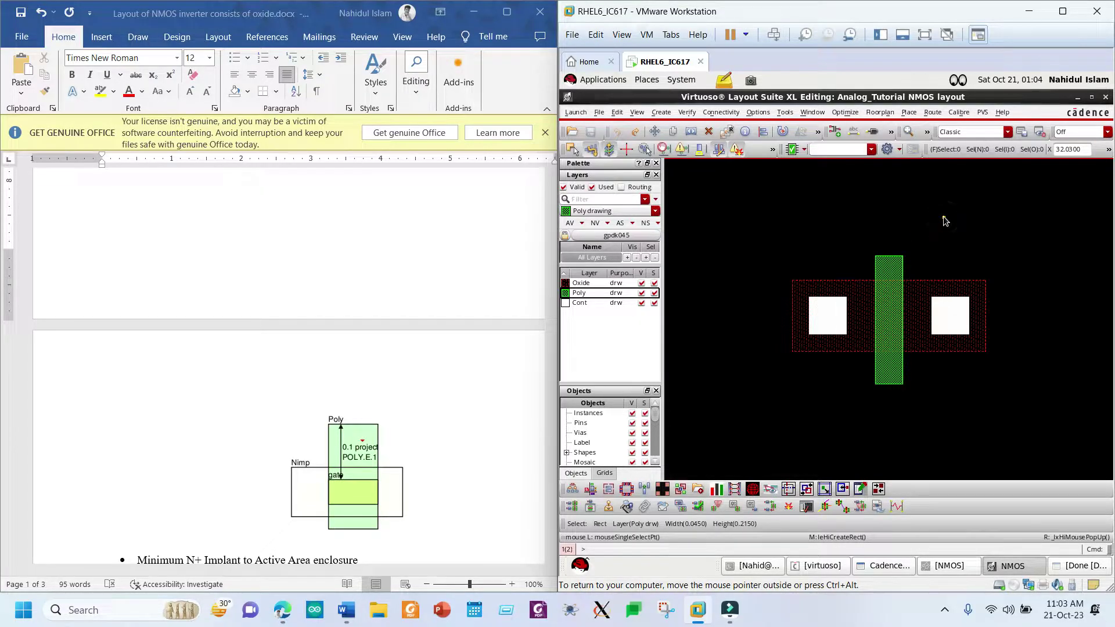
Step: Align the poly gate's top edge flush with the oxide's top edge using Quick Align with adjusted user spacing
{"action": "left_click", "coordinate": [891, 253]}
{"action": "key", "text": "a"}
{"action": "left_click", "coordinate": [890, 256]}
{"action": "left_click", "coordinate": [894, 280]}
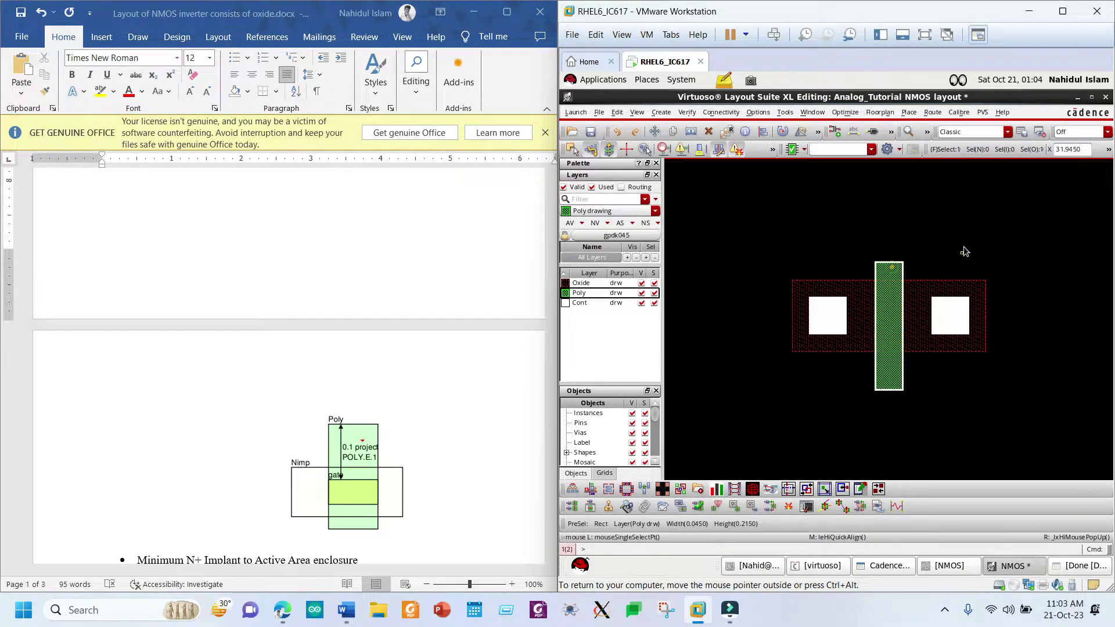
{"action": "left_click", "coordinate": [897, 257]}
{"action": "left_click", "coordinate": [893, 263]}
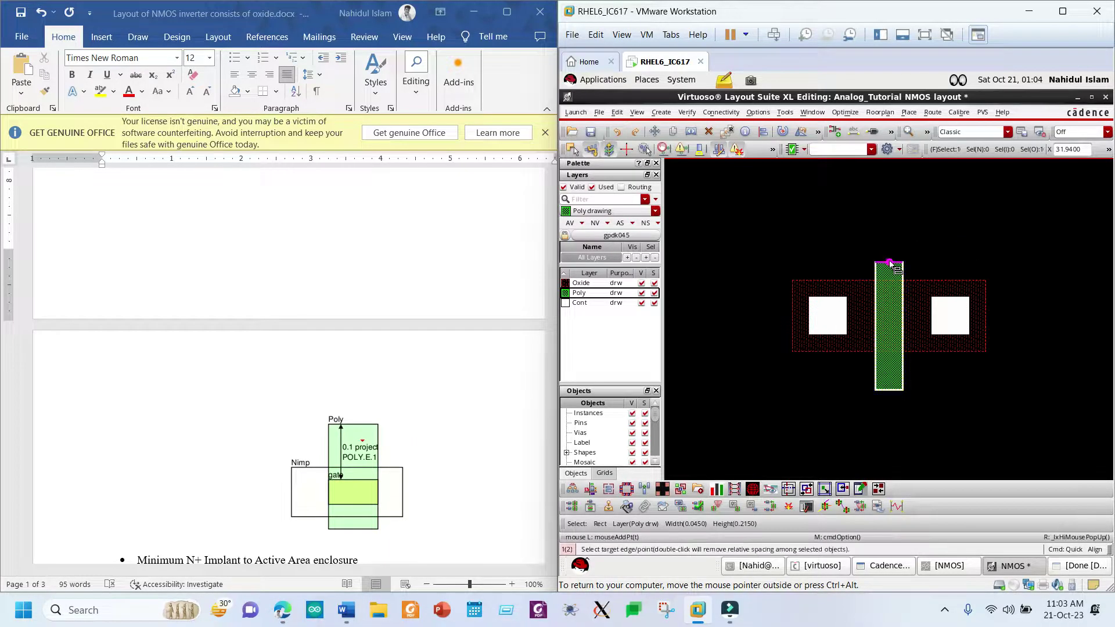
{"action": "key", "text": "F3"}
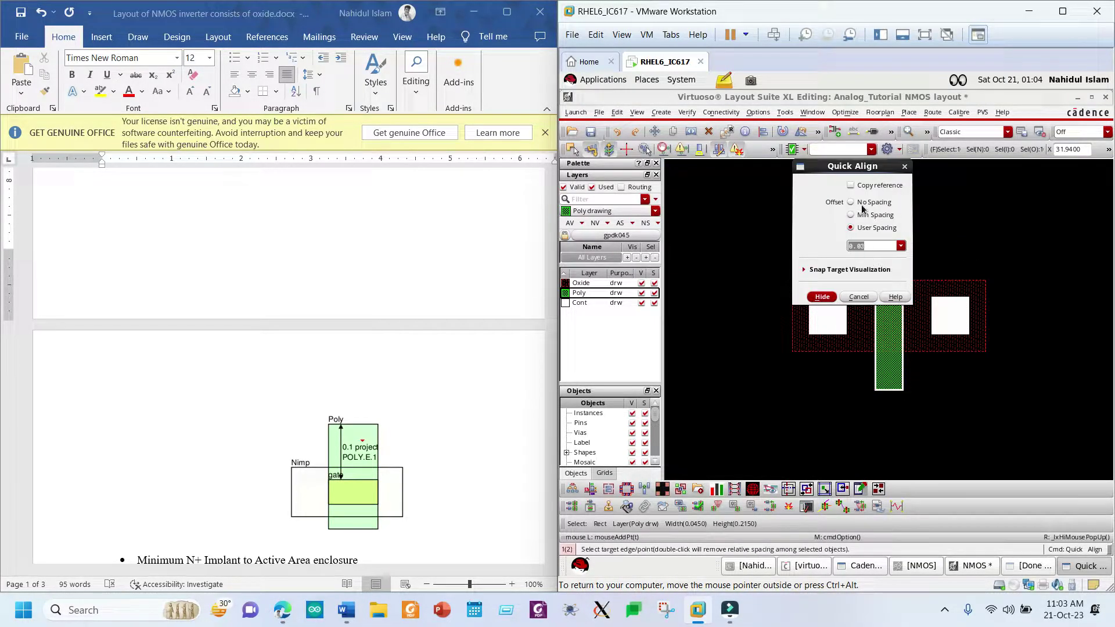
{"action": "left_click", "coordinate": [822, 296]}
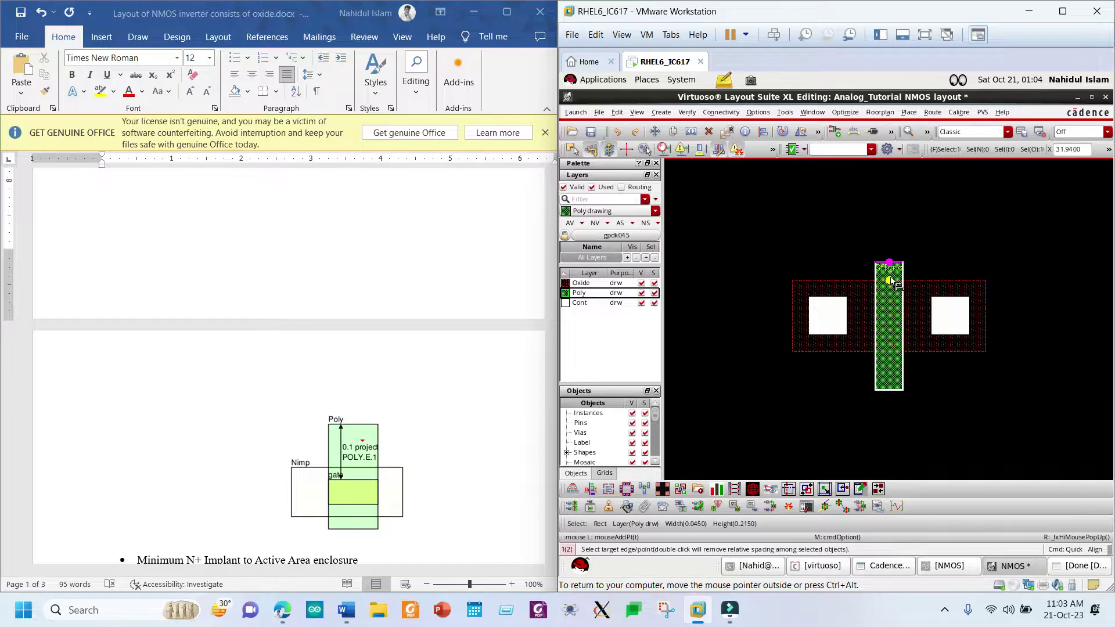
{"action": "left_click", "coordinate": [899, 284]}
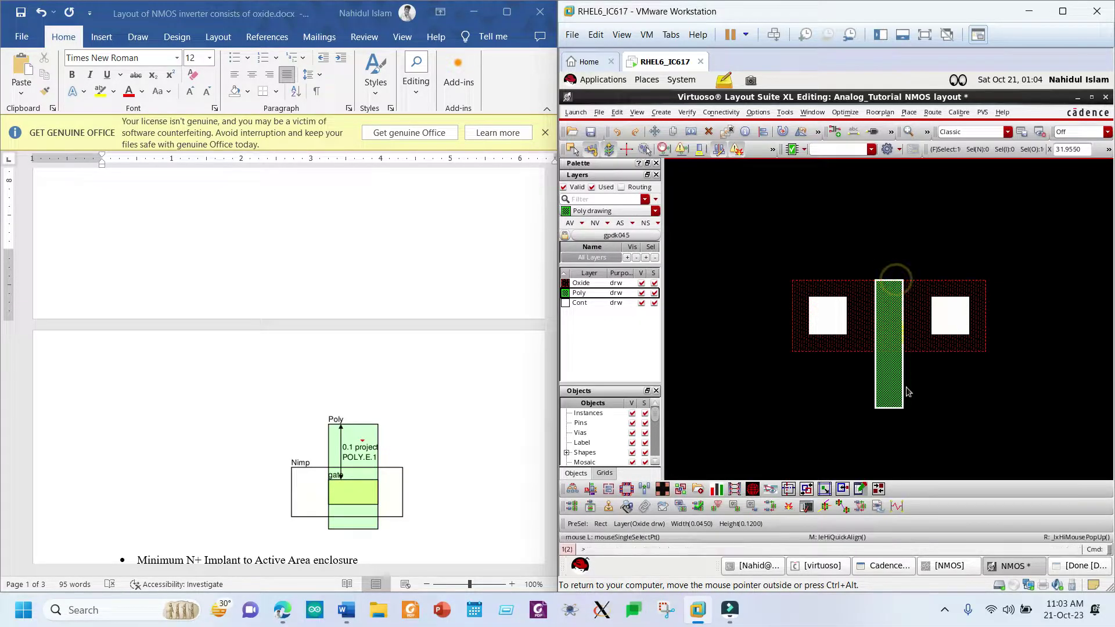
Step: Align the poly gate's bottom edge flush with the oxide's bottom edge and trim its top edge to the oxide's top edge
{"action": "left_click", "coordinate": [894, 408]}
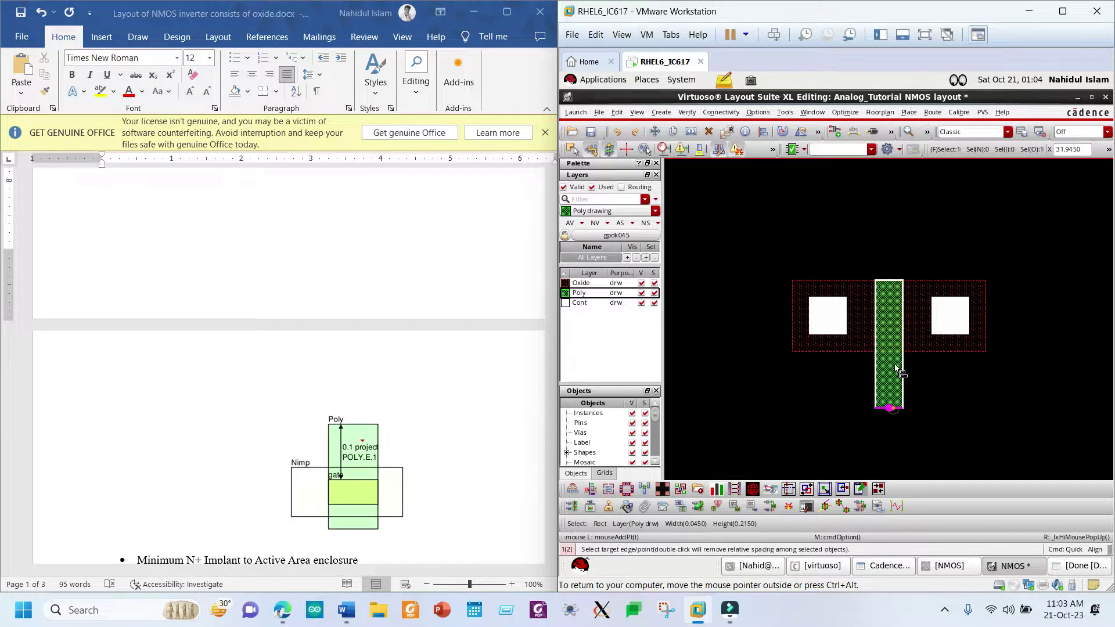
{"action": "left_click", "coordinate": [892, 351]}
{"action": "left_click", "coordinate": [904, 398]}
{"action": "key", "text": "a"}
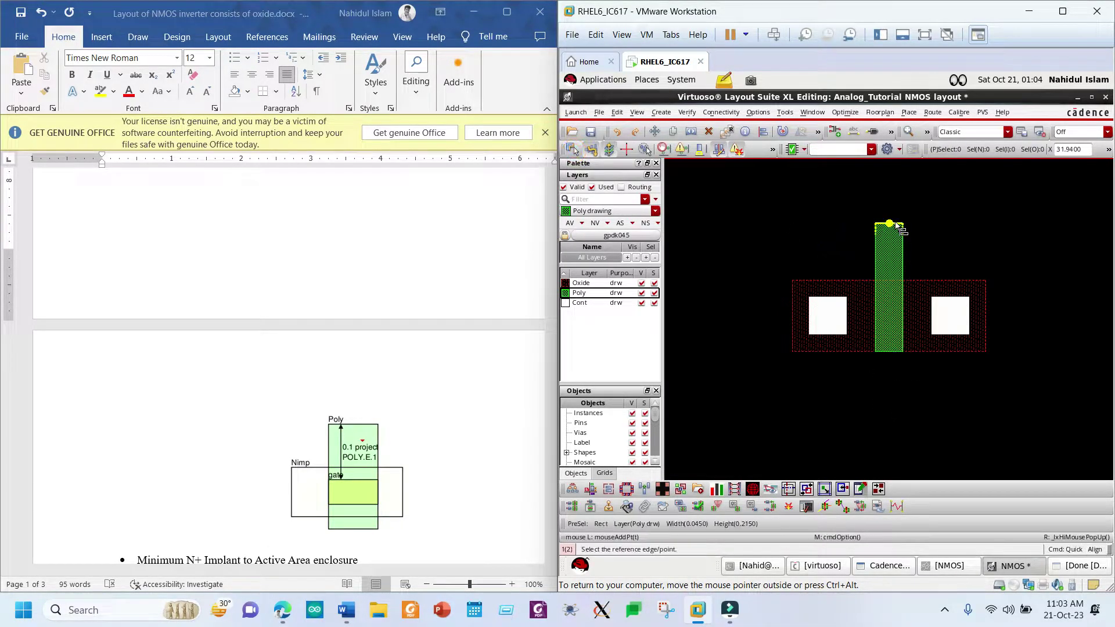
{"action": "left_click", "coordinate": [894, 223]}
{"action": "left_click", "coordinate": [898, 282]}
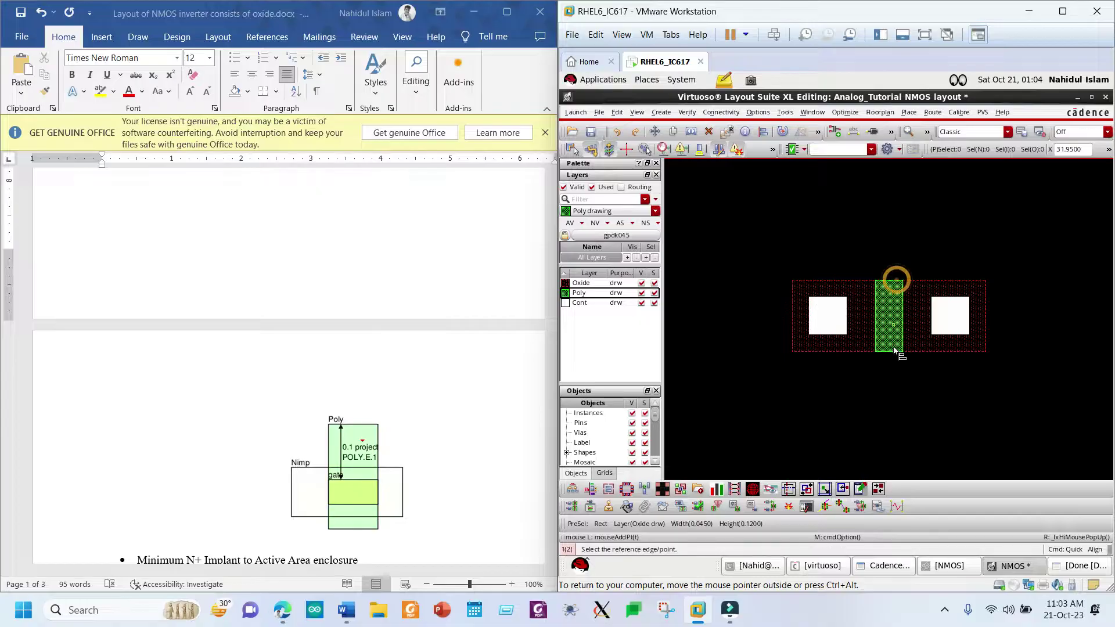
{"action": "key", "text": "Escape"}
{"action": "left_click", "coordinate": [899, 385]}
{"action": "left_click", "coordinate": [888, 255]}
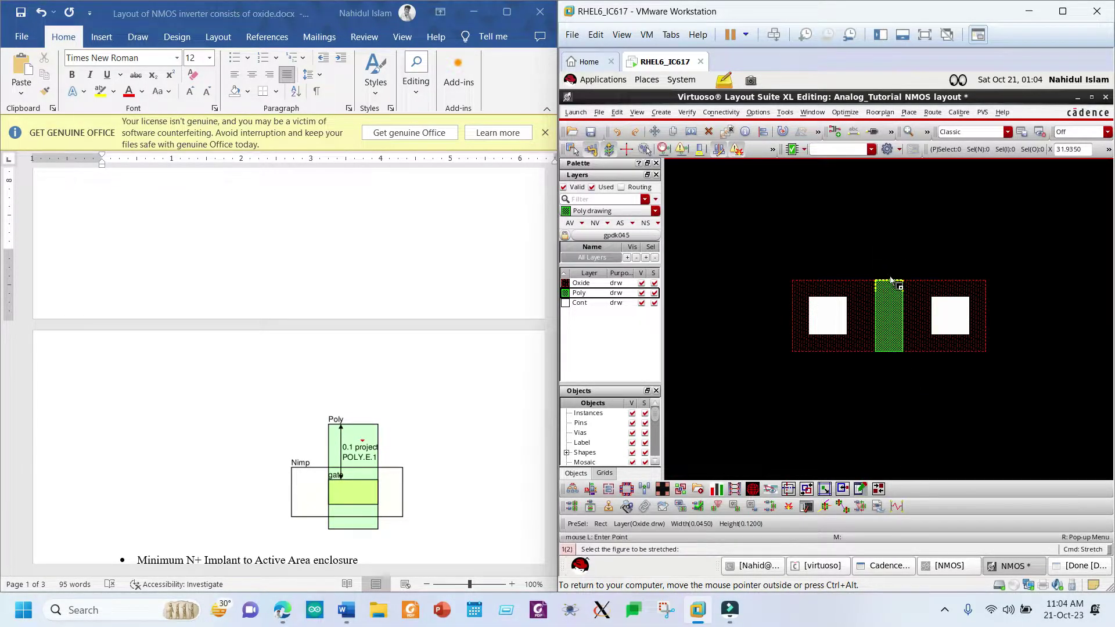
{"action": "left_click", "coordinate": [898, 256]}
Step: Draw a poly rectangle about 0.045 wide and 0.095 high directly above the oxide, over the gate
{"action": "key", "text": "r"}
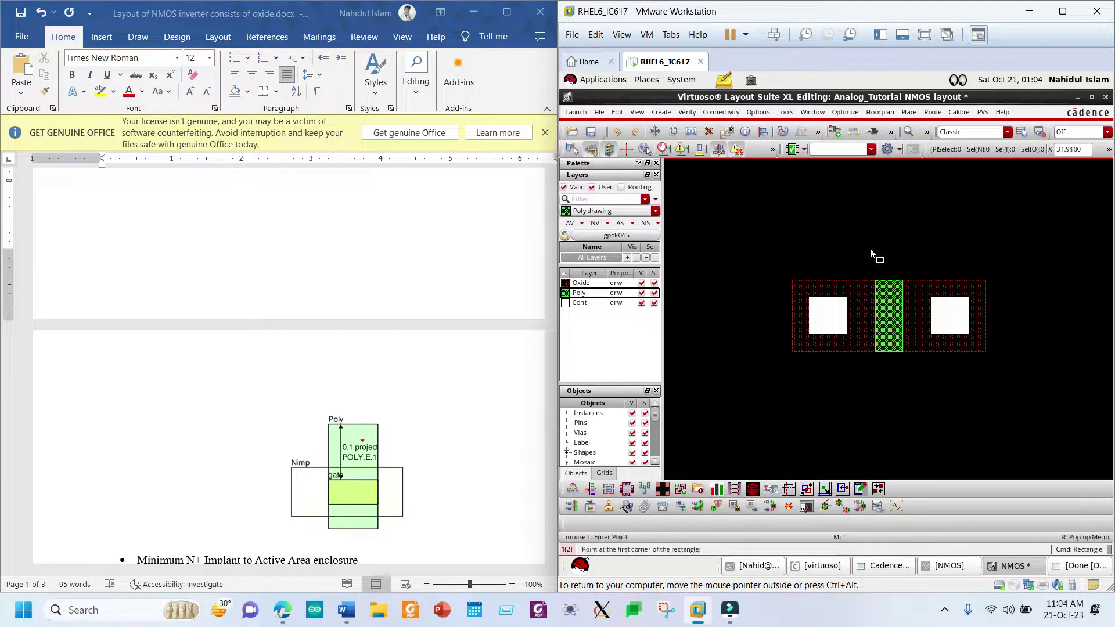
{"action": "left_click", "coordinate": [878, 223]}
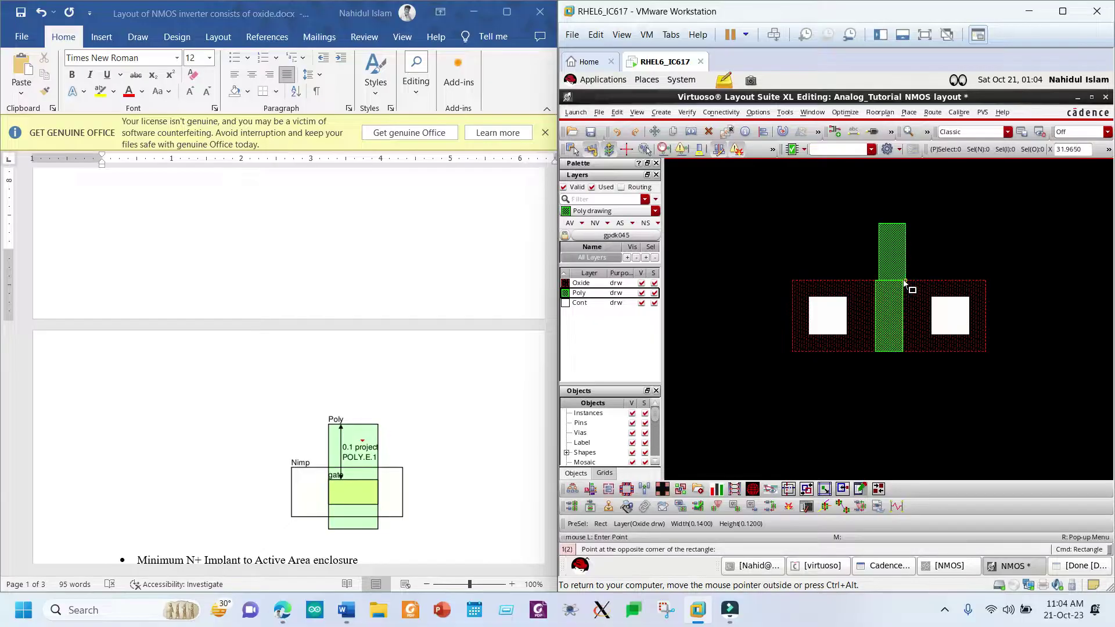
{"action": "left_click", "coordinate": [903, 281]}
{"action": "key", "text": "Escape"}
Step: Quick-align the side edge of the upper poly rectangle with the side edge of the gate poly beneath it
{"action": "scroll", "coordinate": [884, 244], "scroll_direction": "up", "scroll_amount": 2, "text": "ctrl"}
{"action": "key", "text": "a"}
{"action": "left_click", "coordinate": [860, 244]}
{"action": "left_click", "coordinate": [849, 410]}
{"action": "scroll", "coordinate": [869, 355], "scroll_direction": "down", "scroll_amount": 2, "text": "ctrl"}
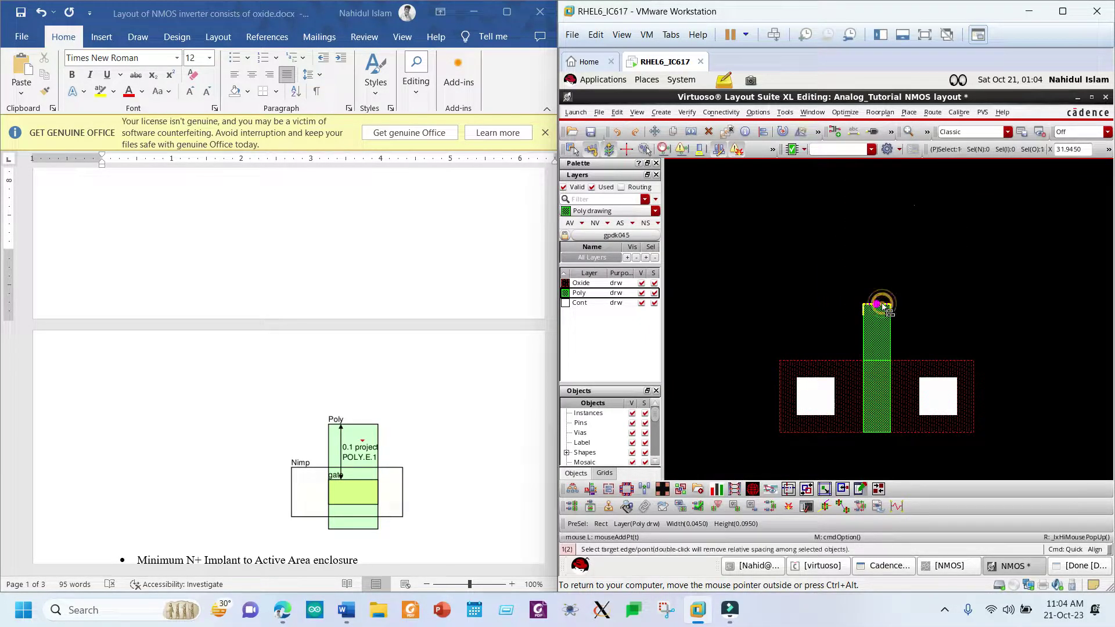
Step: Set the Quick Align user spacing to 0.1 and align the poly extension's top edge that distance above the oxide's top edge
{"action": "left_click", "coordinate": [884, 308]}
{"action": "left_click", "coordinate": [865, 229]}
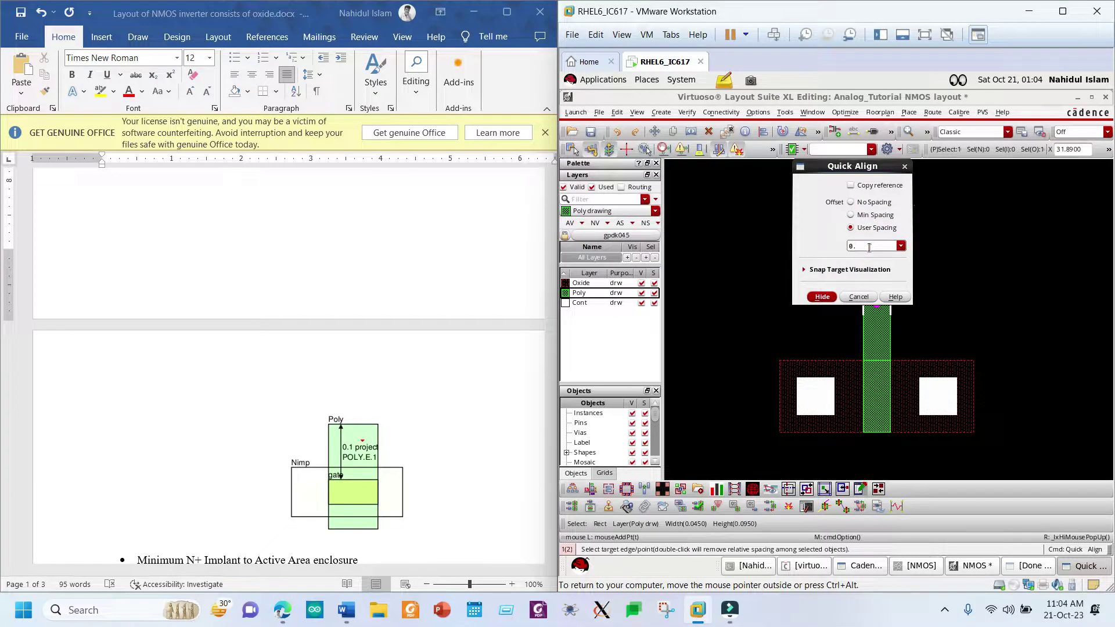
{"action": "left_click", "coordinate": [823, 297]}
{"action": "scroll", "coordinate": [287, 356], "scroll_direction": "up", "scroll_amount": 2}
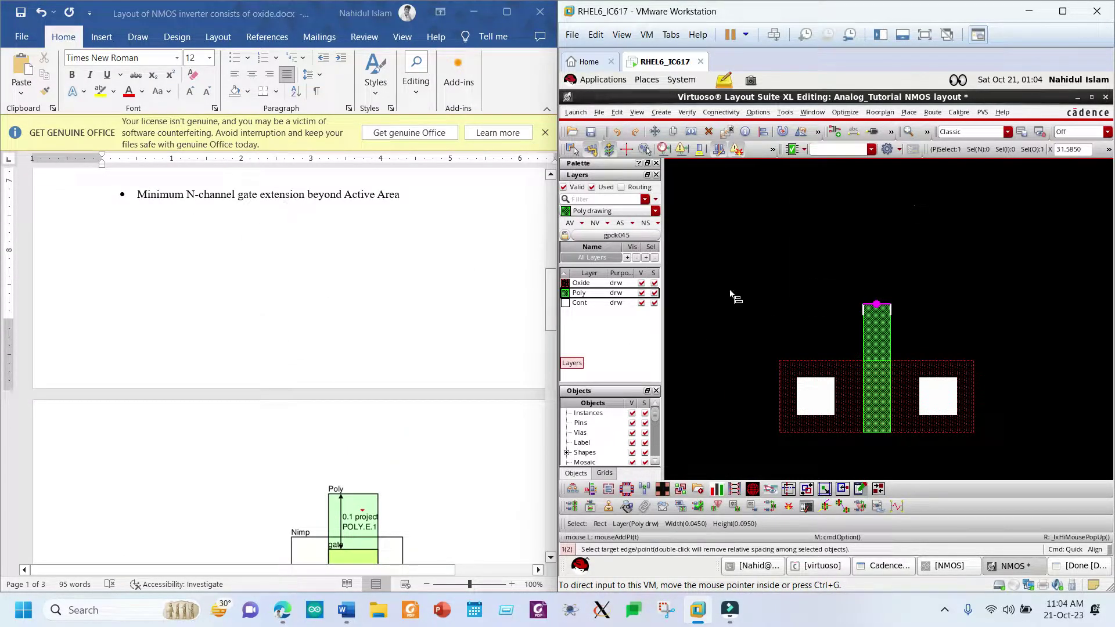
{"action": "left_click", "coordinate": [884, 364]}
{"action": "key", "text": "Escape"}
Step: Copy the upper poly extension to directly below the oxide, in line with the gate, and save the layout
{"action": "scroll", "coordinate": [938, 303], "scroll_direction": "down", "scroll_amount": 2}
{"action": "scroll", "coordinate": [939, 307], "scroll_direction": "up", "scroll_amount": 2}
{"action": "left_click", "coordinate": [879, 314]}
{"action": "key", "text": "c"}
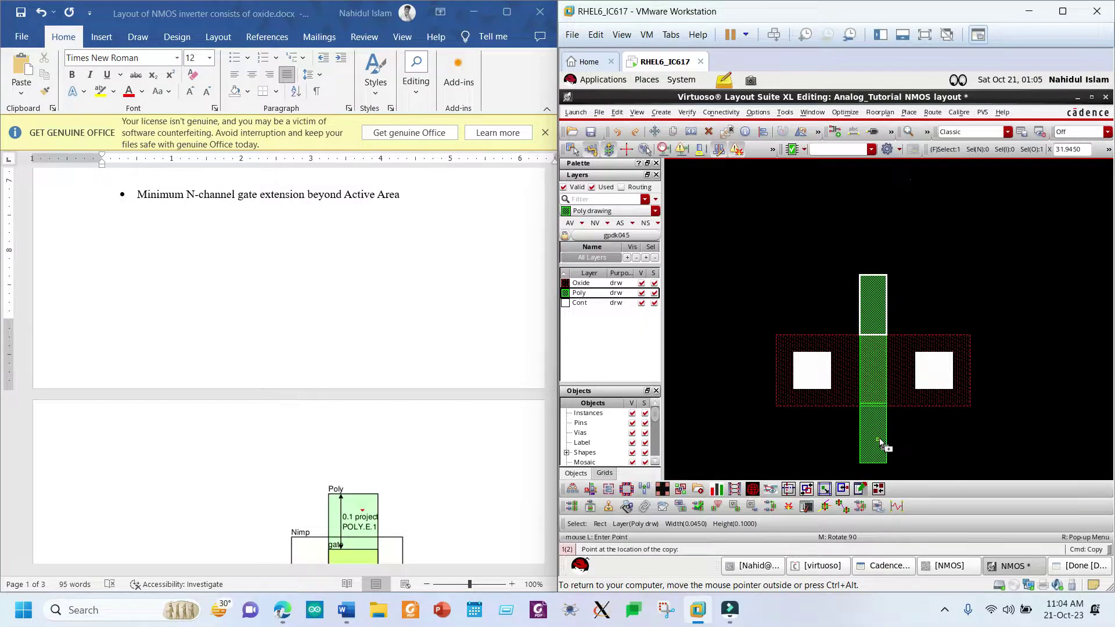
{"action": "left_click", "coordinate": [880, 445]}
{"action": "scroll", "coordinate": [941, 264], "scroll_direction": "down", "scroll_amount": 2}
{"action": "scroll", "coordinate": [1050, 300], "scroll_direction": "up", "scroll_amount": 1}
{"action": "scroll", "coordinate": [997, 295], "scroll_direction": "down", "scroll_amount": 1}
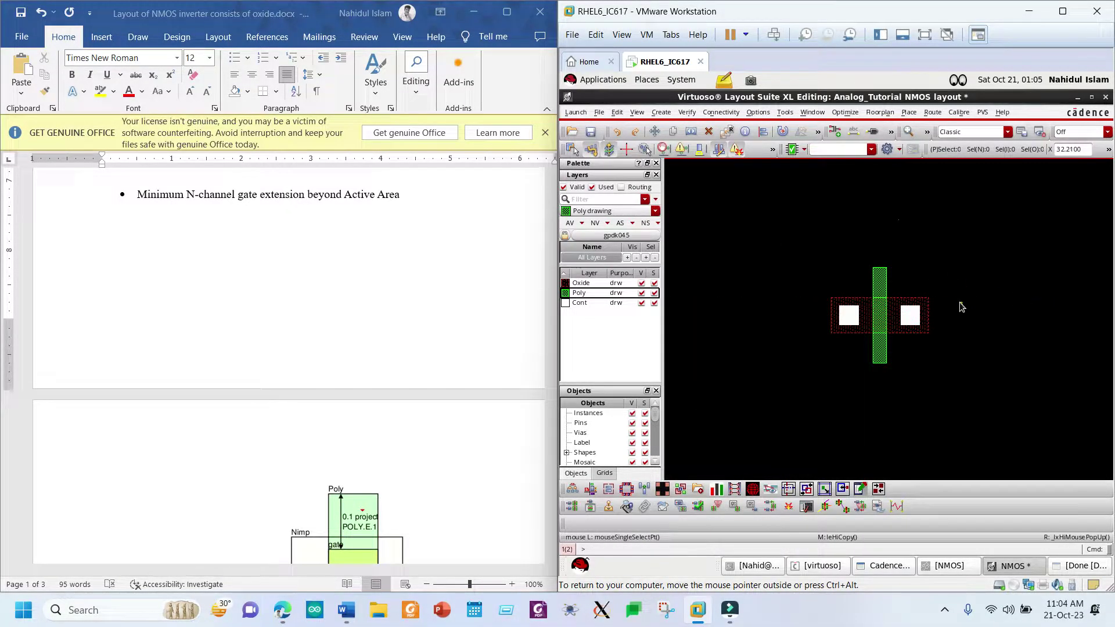
{"action": "left_click", "coordinate": [590, 131]}
{"action": "scroll", "coordinate": [880, 331], "scroll_direction": "up", "scroll_amount": 1}
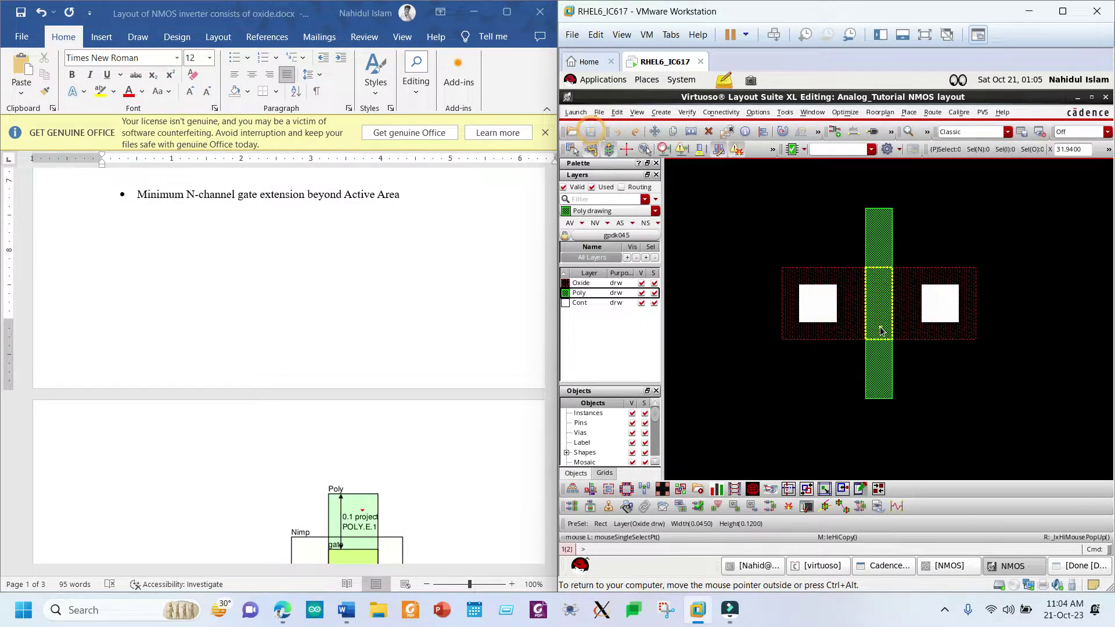
{"action": "scroll", "coordinate": [834, 252], "scroll_direction": "down", "scroll_amount": 1}
{"action": "scroll", "coordinate": [834, 252], "scroll_direction": "up", "scroll_amount": 1}
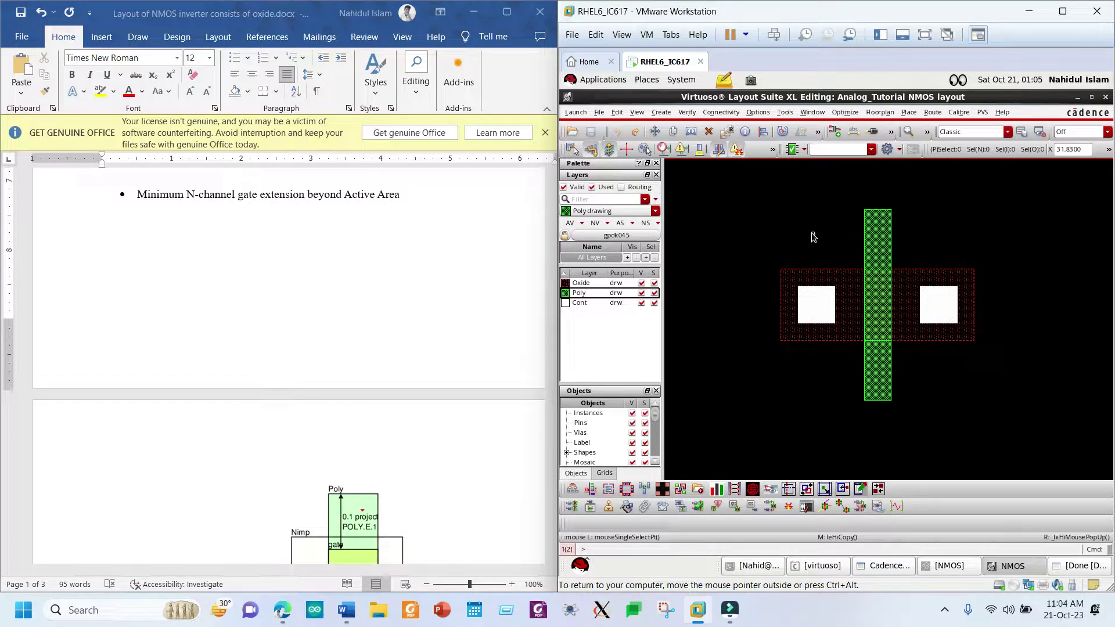
Step: Review the contact spacing, contact enclosure and poly width rules in the design rules document against the layout
{"action": "scroll", "coordinate": [389, 301], "scroll_direction": "down", "scroll_amount": 7}
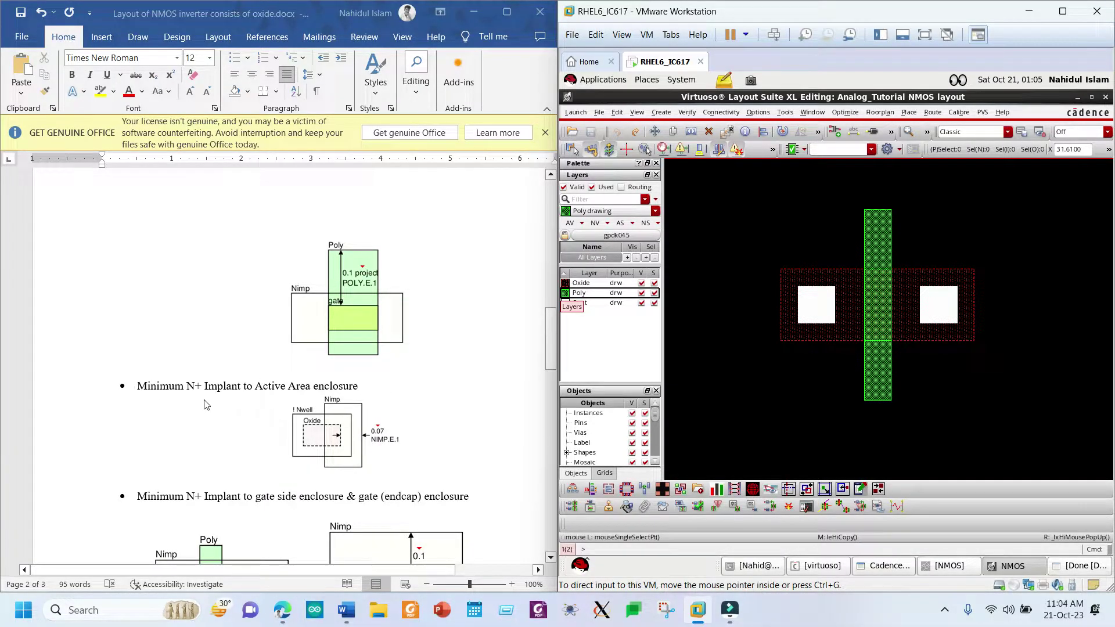
{"action": "scroll", "coordinate": [321, 408], "scroll_direction": "down", "scroll_amount": 15}
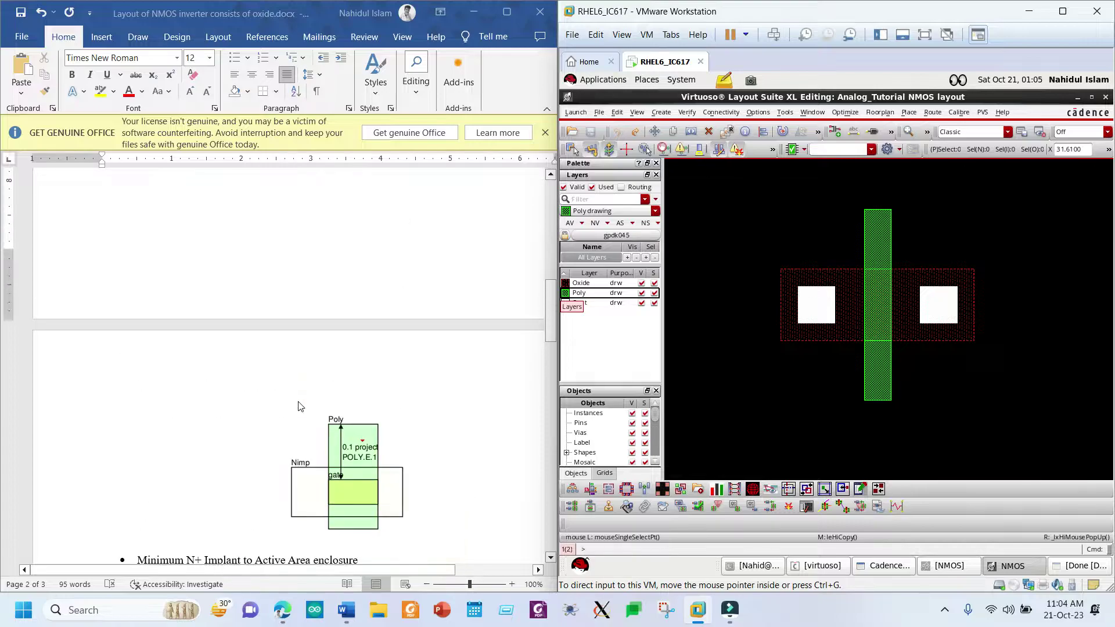
{"action": "scroll", "coordinate": [300, 406], "scroll_direction": "up", "scroll_amount": 2}
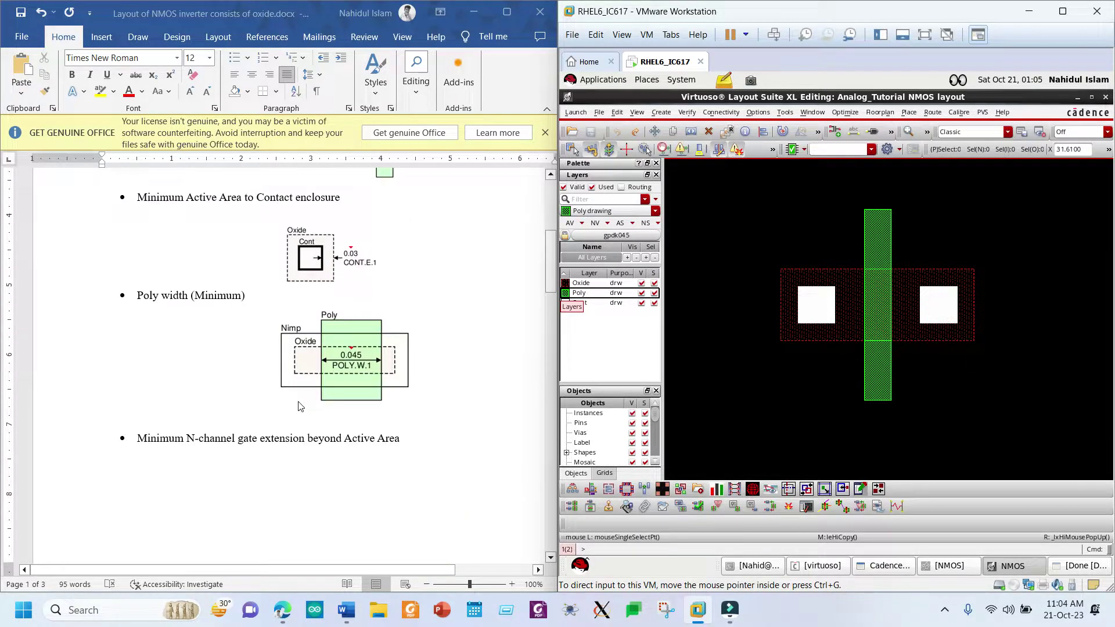
{"action": "scroll", "coordinate": [301, 405], "scroll_direction": "up", "scroll_amount": 3}
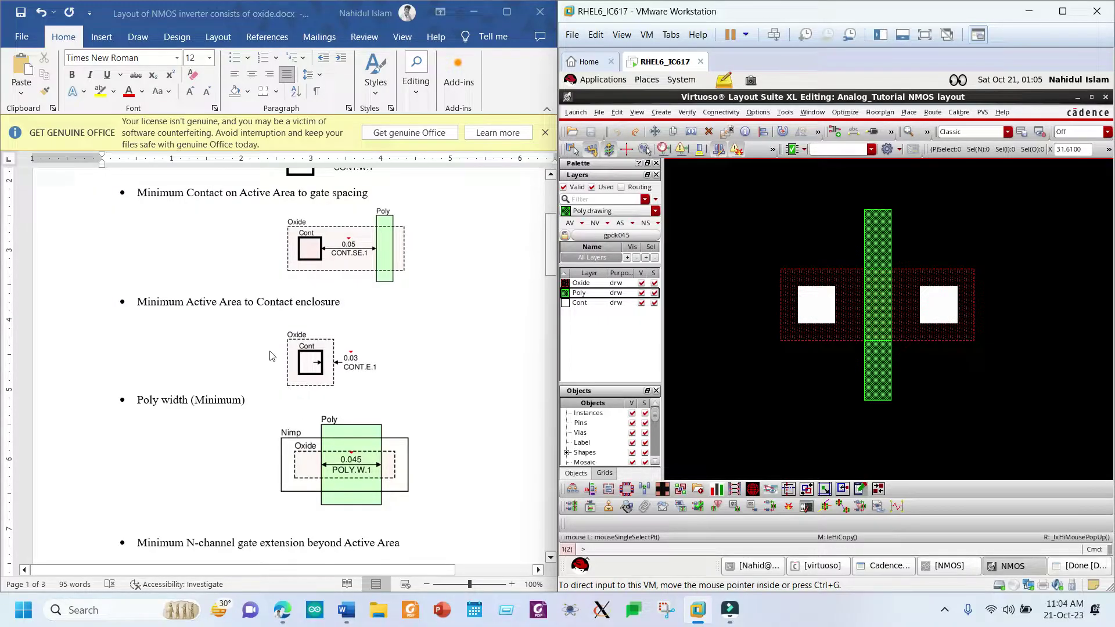
{"action": "scroll", "coordinate": [272, 355], "scroll_direction": "up", "scroll_amount": 1}
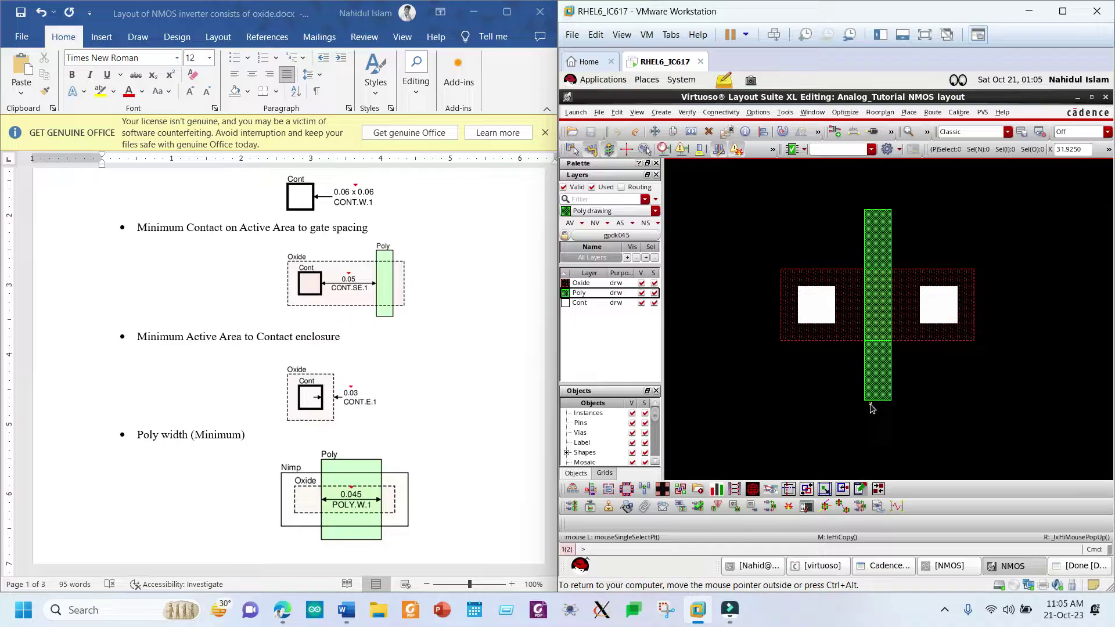
{"action": "key", "text": "k"}
{"action": "left_click", "coordinate": [799, 320]}
{"action": "key", "text": "Escape"}
{"action": "scroll", "coordinate": [372, 373], "scroll_direction": "down", "scroll_amount": 1}
{"action": "scroll", "coordinate": [372, 373], "scroll_direction": "up", "scroll_amount": 1}
{"action": "scroll", "coordinate": [372, 373], "scroll_direction": "down", "scroll_amount": 1}
Step: Read the N+ implant enclosure rules NIMP.E.1, NIMP.E.3 and NIMP.E.4 in the design rules document
{"action": "scroll", "coordinate": [372, 372], "scroll_direction": "down", "scroll_amount": 10}
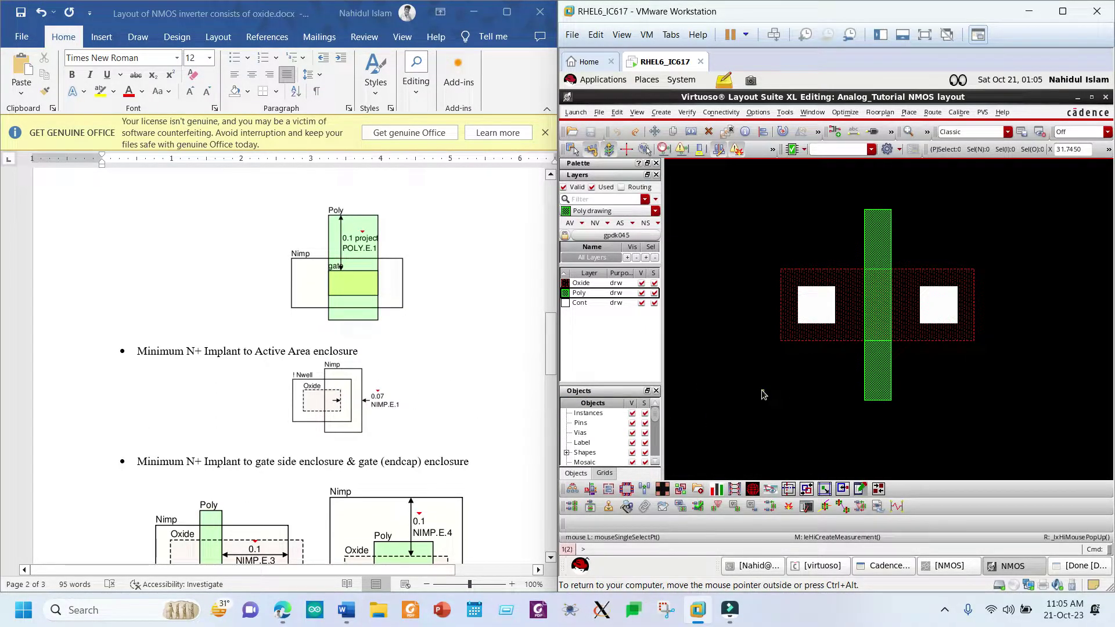
{"action": "scroll", "coordinate": [405, 364], "scroll_direction": "down", "scroll_amount": 1}
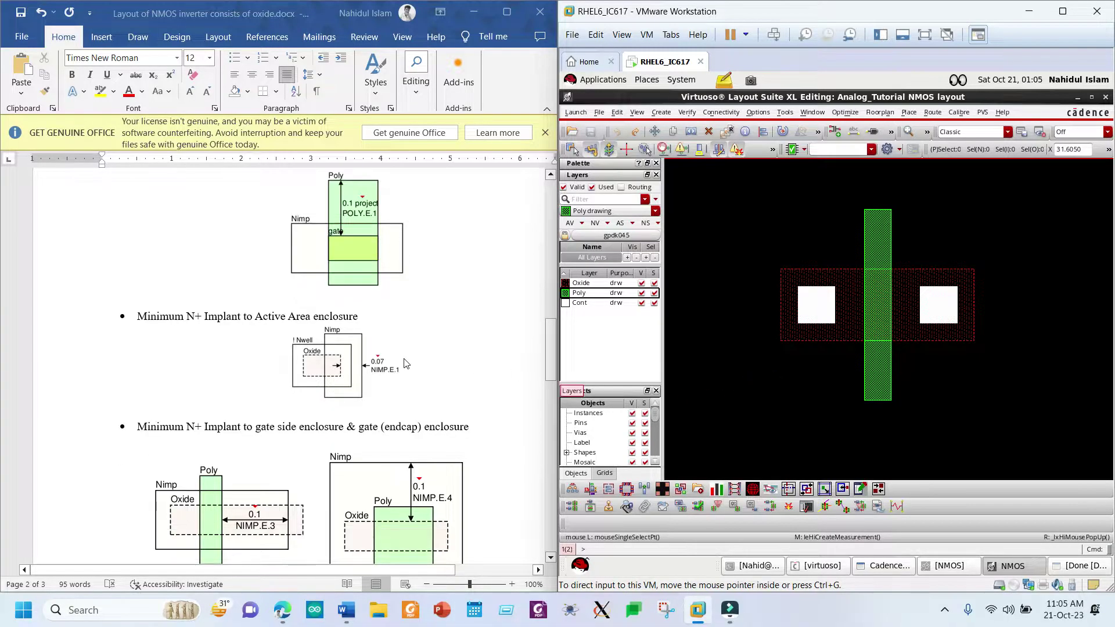
{"action": "left_click", "coordinate": [549, 333]}
{"action": "scroll", "coordinate": [331, 350], "scroll_direction": "down", "scroll_amount": 1}
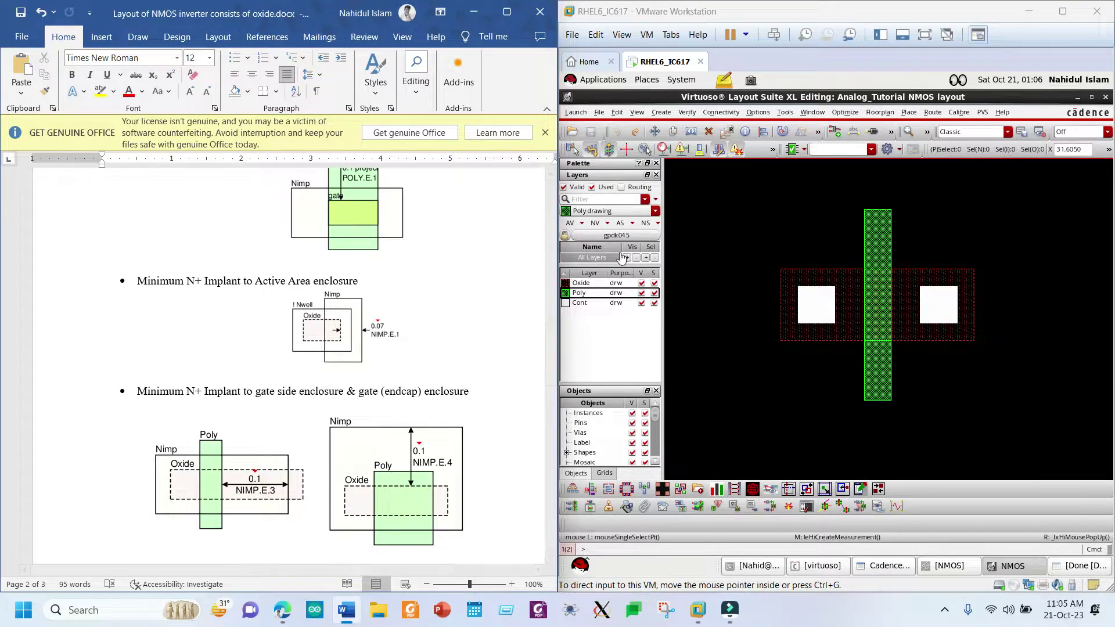
Step: Show unused layers, filter them by "n", choose Nimp drawing, and draw a rectangle about 0.485 by 0.23 around the oxide
{"action": "left_click", "coordinate": [592, 188]}
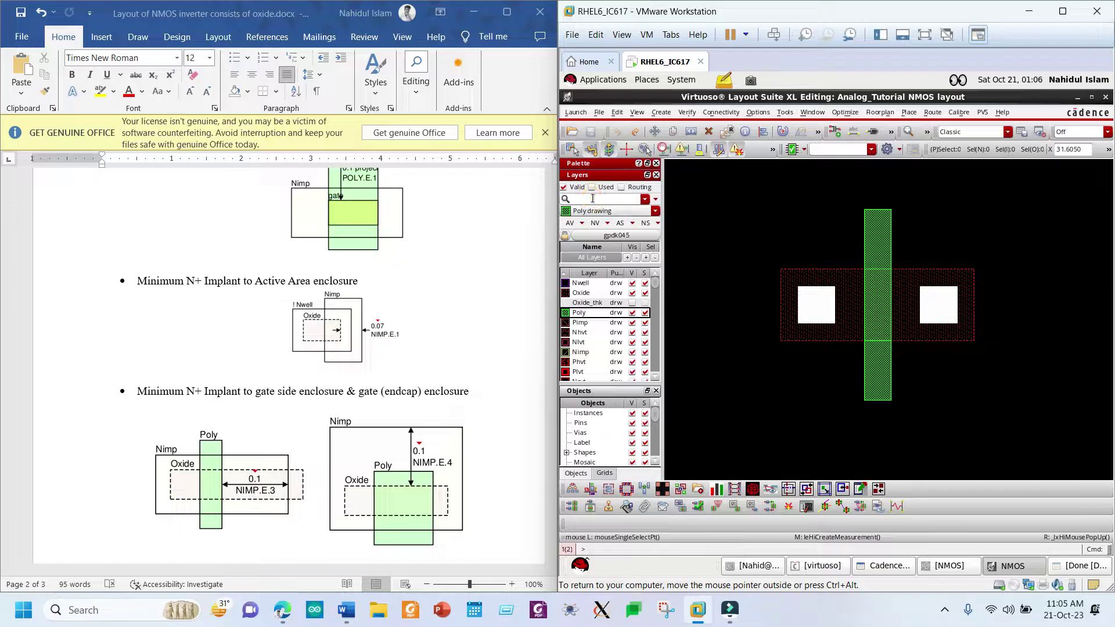
{"action": "left_click", "coordinate": [580, 313]}
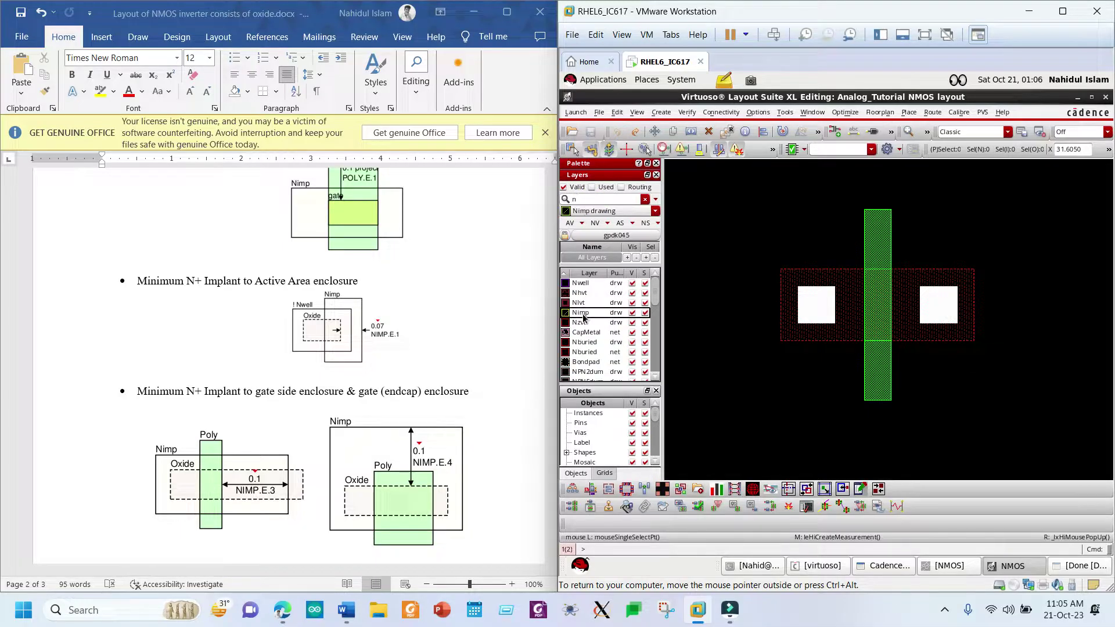
{"action": "key", "text": "r"}
{"action": "left_click", "coordinate": [716, 236]}
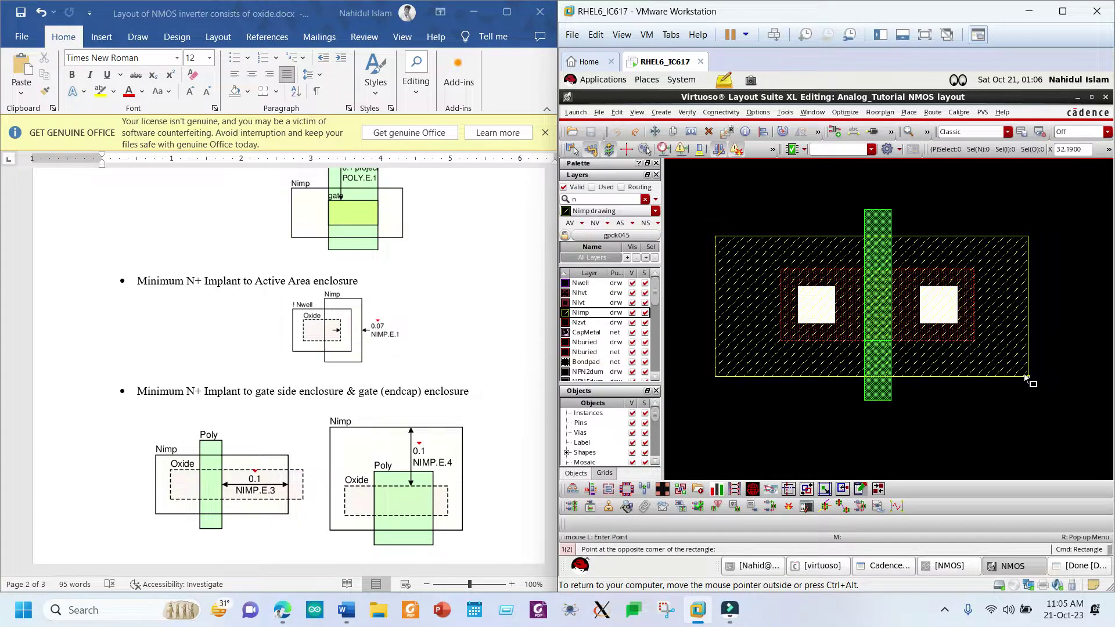
{"action": "left_click", "coordinate": [1005, 374]}
{"action": "key", "text": "Escape"}
Step: Quick-align the Nimp rectangle's left edge outside the oxide's left edge with a user spacing of 0.07
{"action": "left_click", "coordinate": [683, 430]}
{"action": "left_click", "coordinate": [716, 311]}
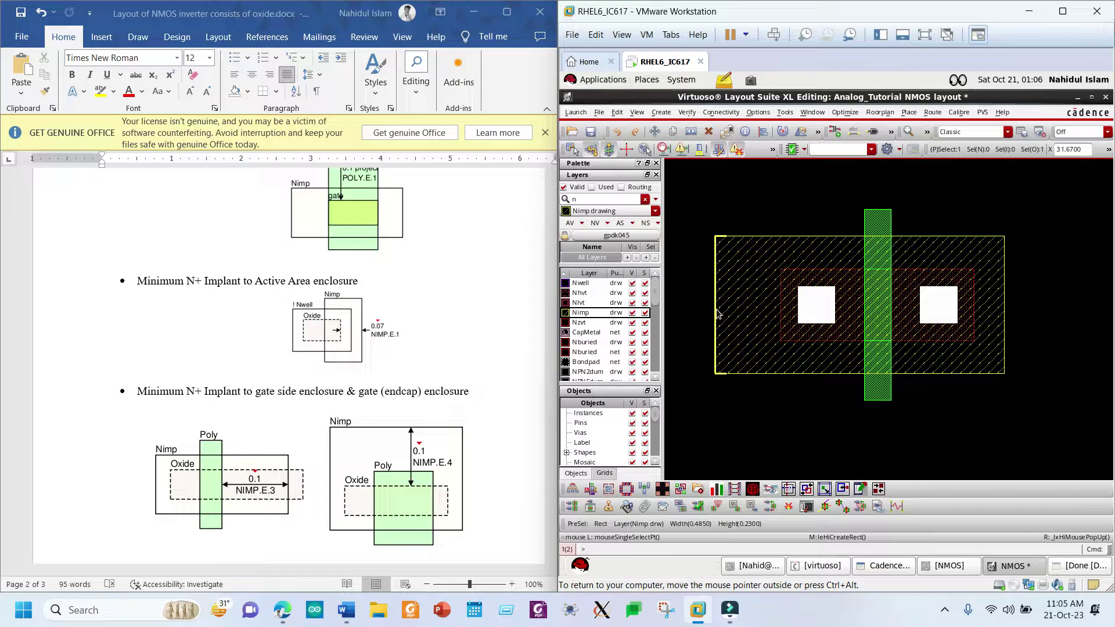
{"action": "left_click", "coordinate": [720, 309]}
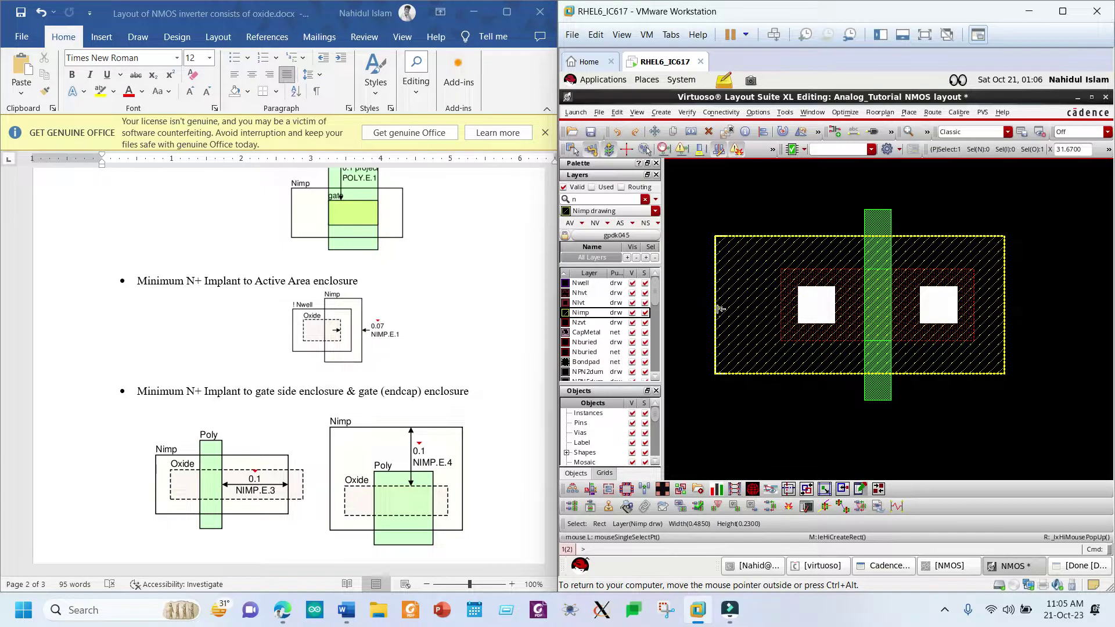
{"action": "key", "text": "a"}
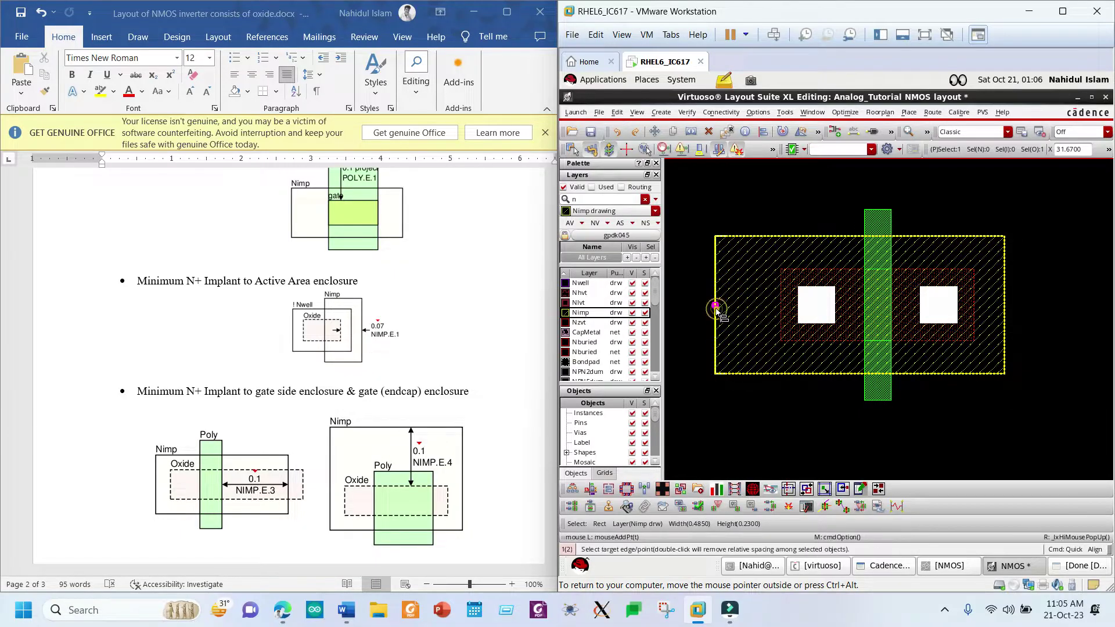
{"action": "key", "text": "F3"}
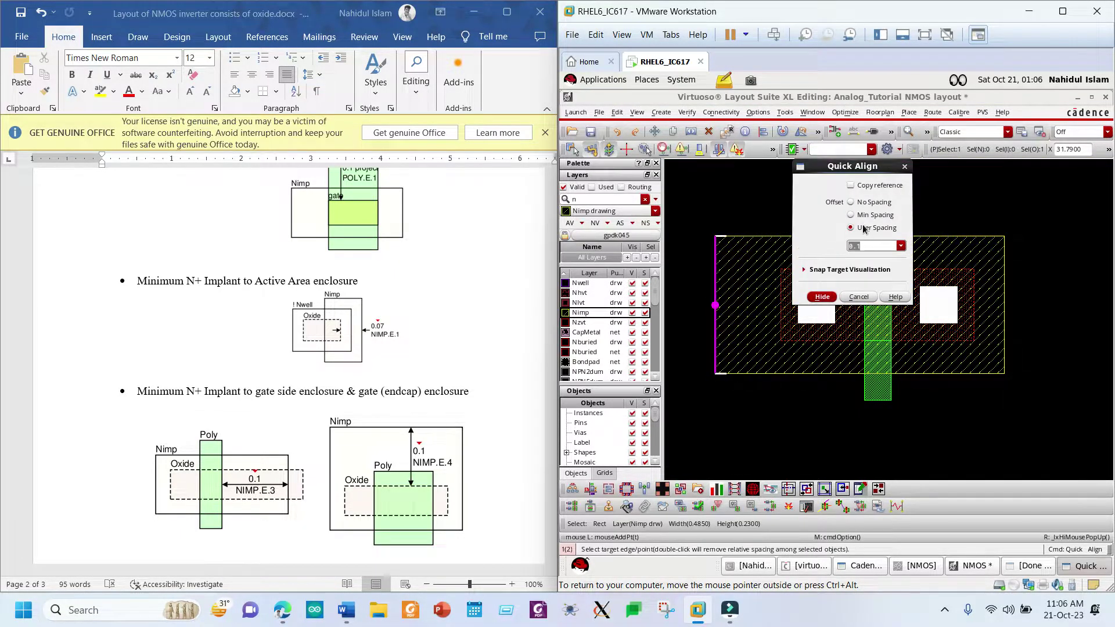
{"action": "left_click", "coordinate": [865, 244]}
{"action": "key", "text": "BackSpace"}
{"action": "left_click", "coordinate": [825, 298]}
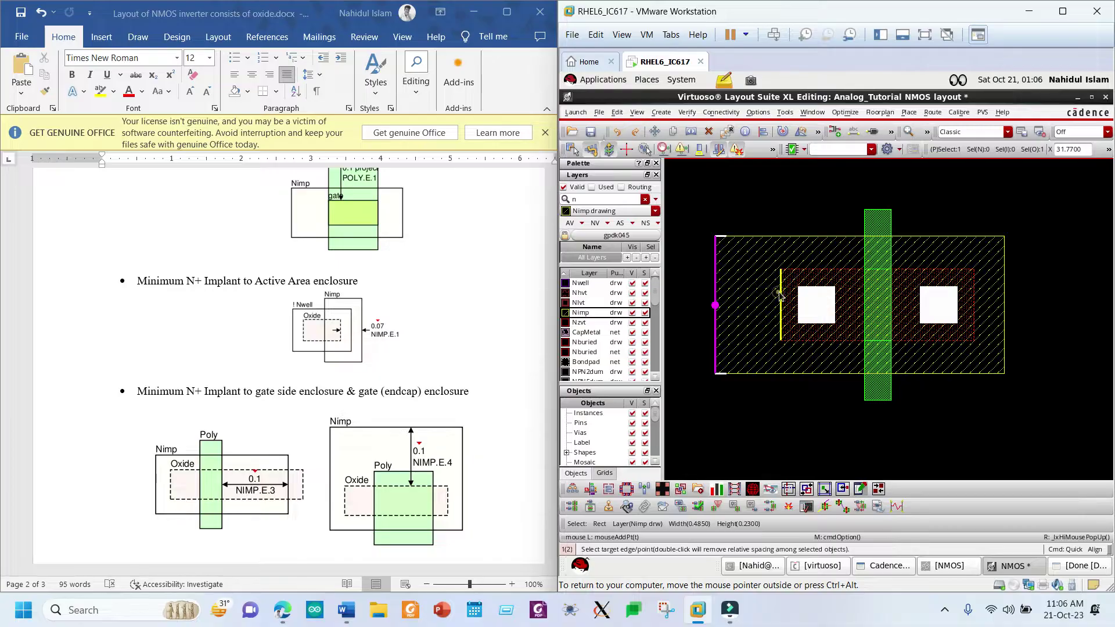
{"action": "left_click", "coordinate": [790, 302]}
Step: Align the Nimp rectangle's right, upper and lower edges 0.07 outside the matching oxide edges and save the layout
{"action": "key", "text": "a"}
{"action": "left_click", "coordinate": [1005, 303]}
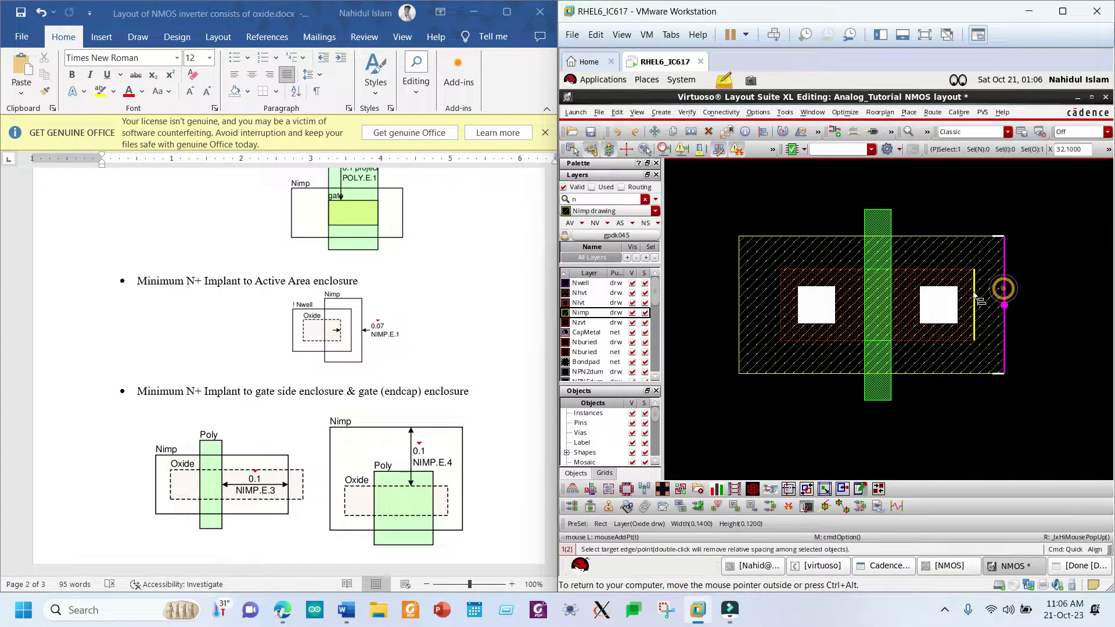
{"action": "left_click", "coordinate": [976, 296]}
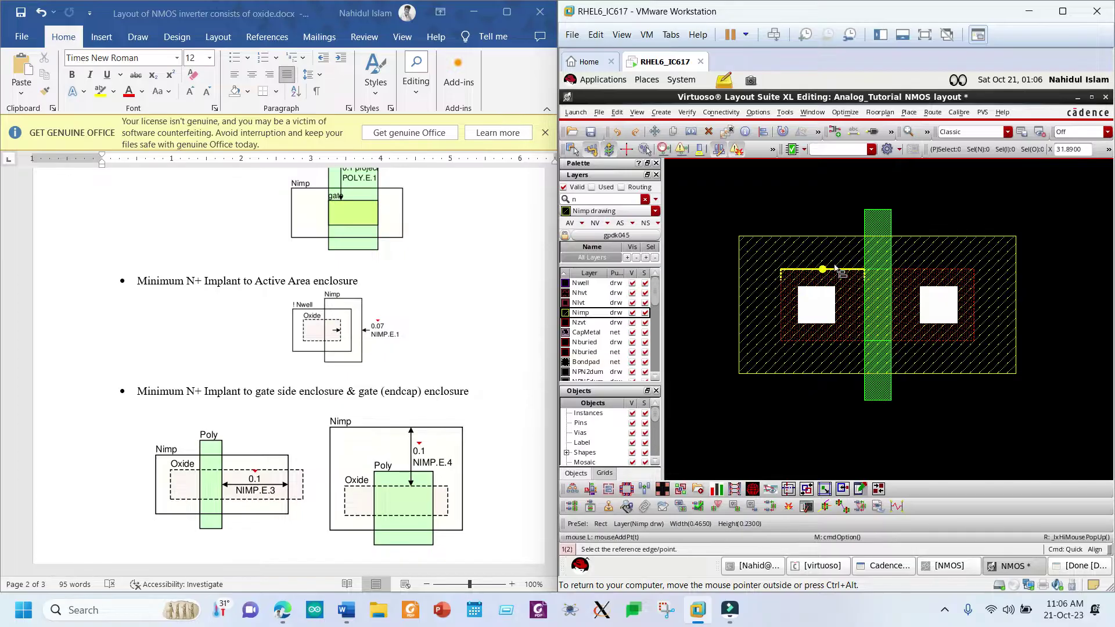
{"action": "left_click", "coordinate": [822, 237]}
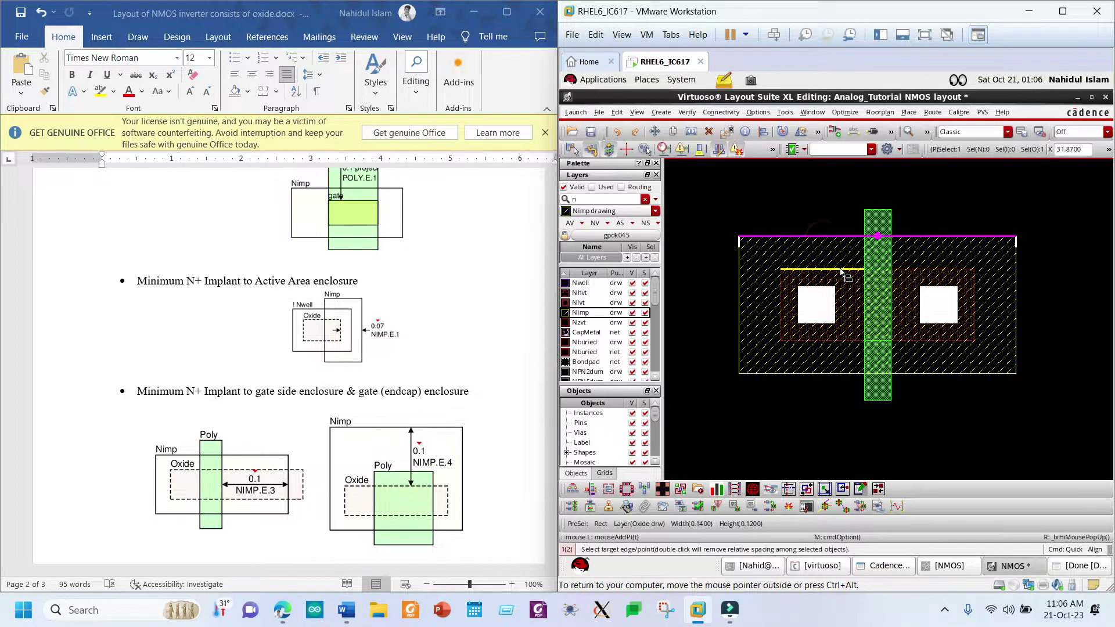
{"action": "left_click", "coordinate": [842, 271]}
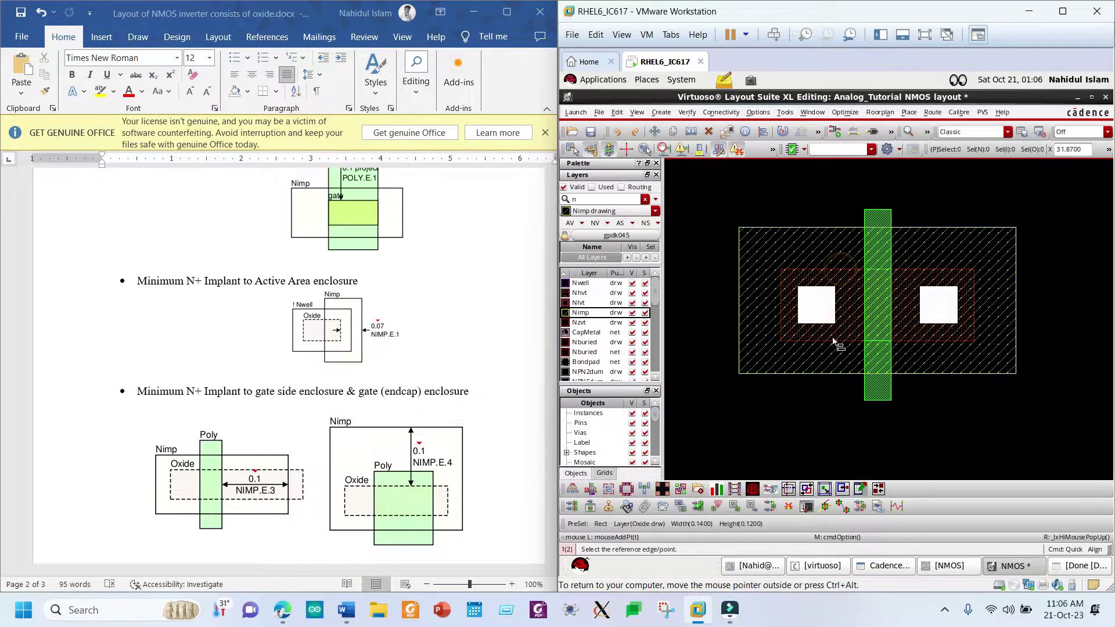
{"action": "left_click", "coordinate": [832, 374]}
{"action": "left_click", "coordinate": [832, 343]}
{"action": "left_click", "coordinate": [830, 431]}
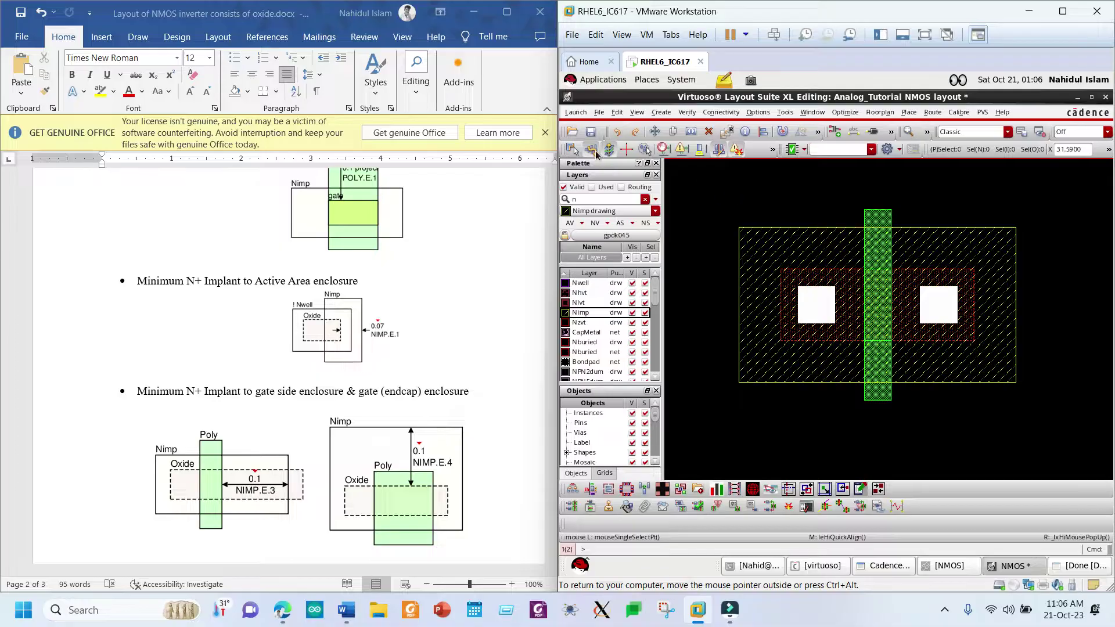
{"action": "left_click", "coordinate": [591, 131]}
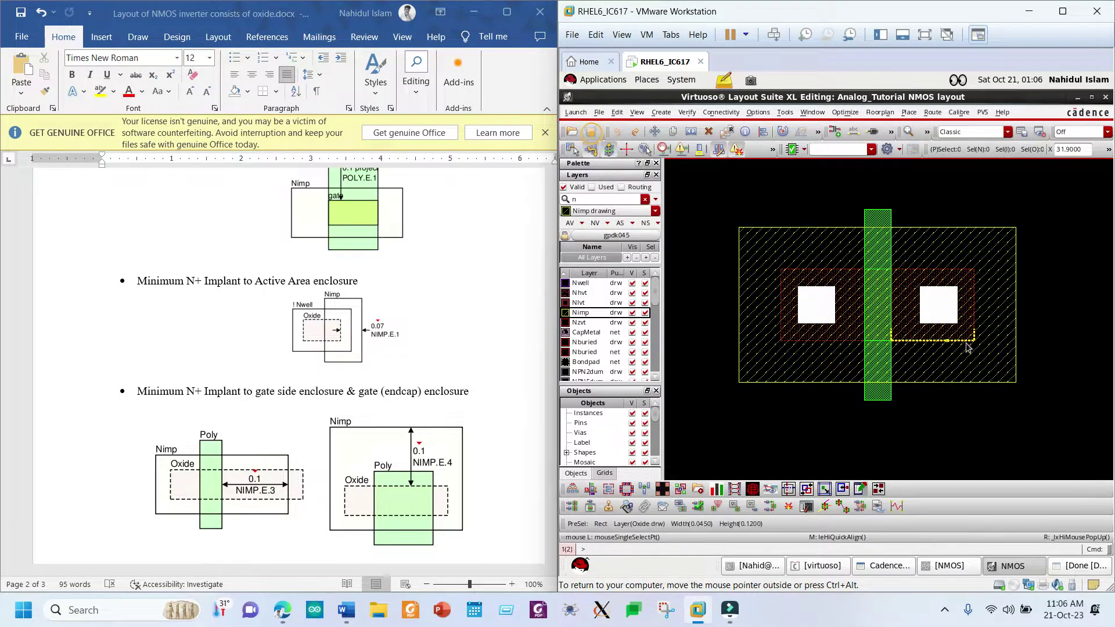
Step: Draw a second Nimp drawing rectangle about 0.25 by 0.545 around the poly gate, extending above and below the first implant
{"action": "left_click", "coordinate": [861, 608]}
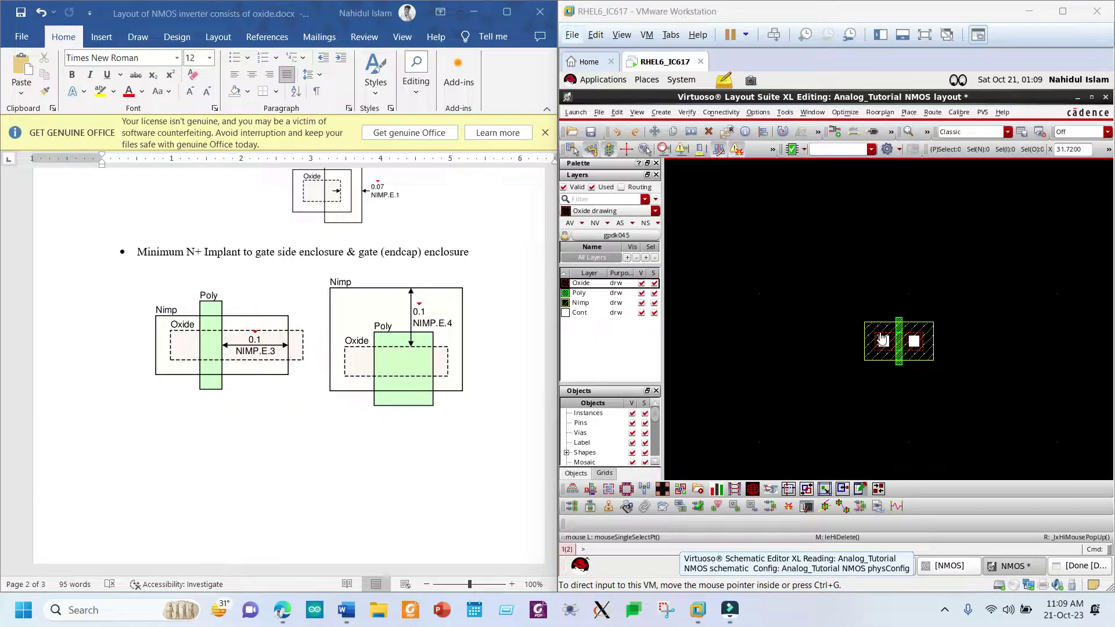
{"action": "left_click", "coordinate": [946, 362]}
{"action": "scroll", "coordinate": [909, 386], "scroll_direction": "up", "scroll_amount": 2}
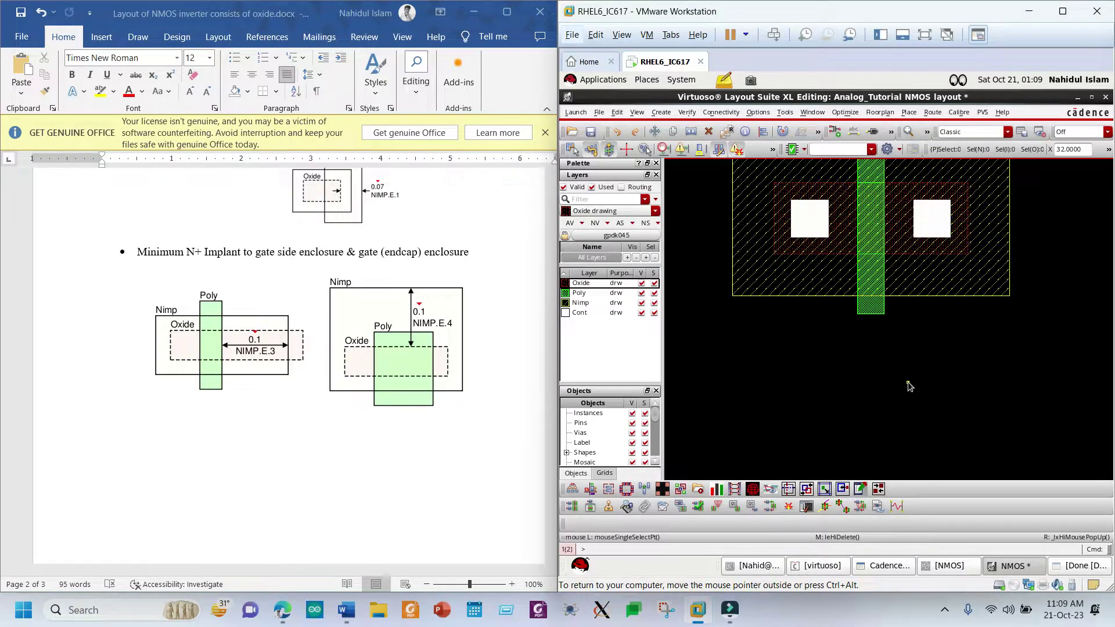
{"action": "scroll", "coordinate": [909, 386], "scroll_direction": "down", "scroll_amount": 1}
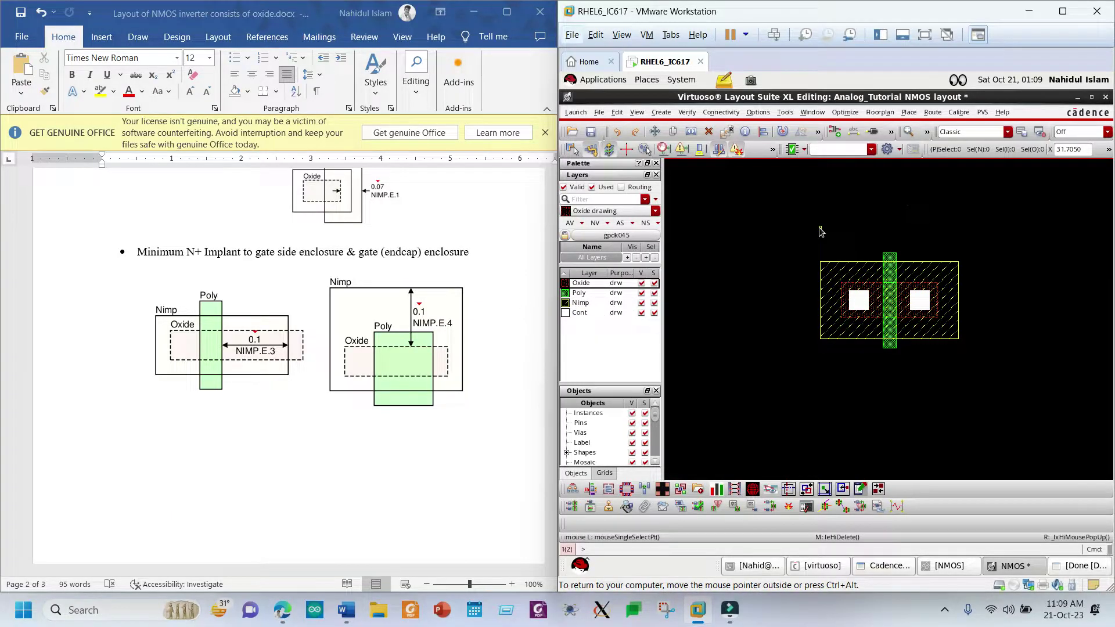
{"action": "left_click", "coordinate": [593, 302]}
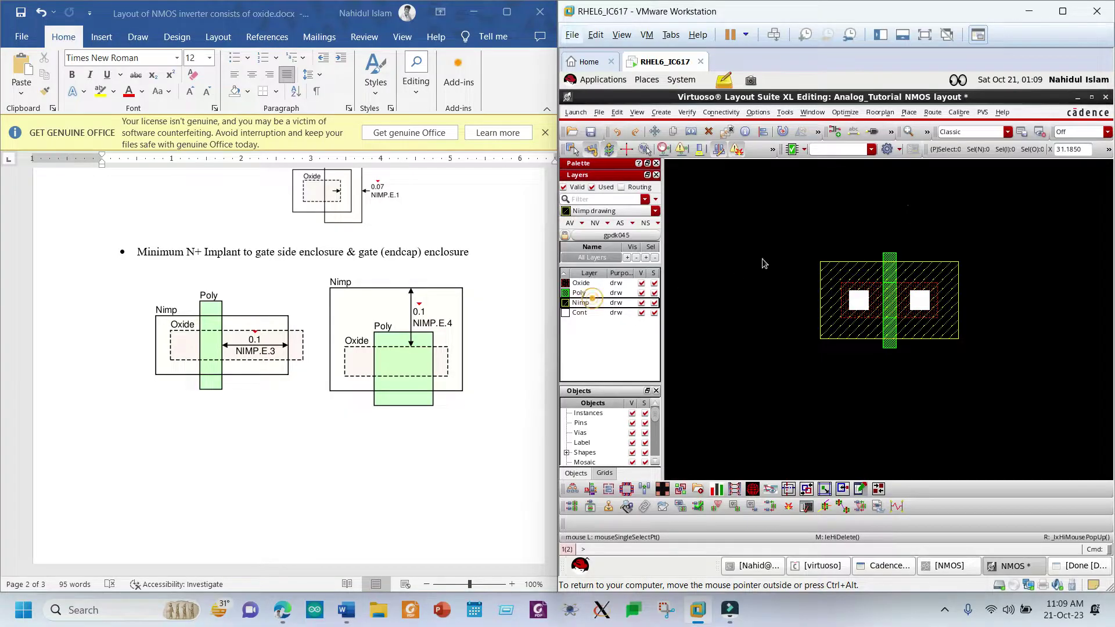
{"action": "key", "text": "r"}
{"action": "left_click", "coordinate": [854, 228]}
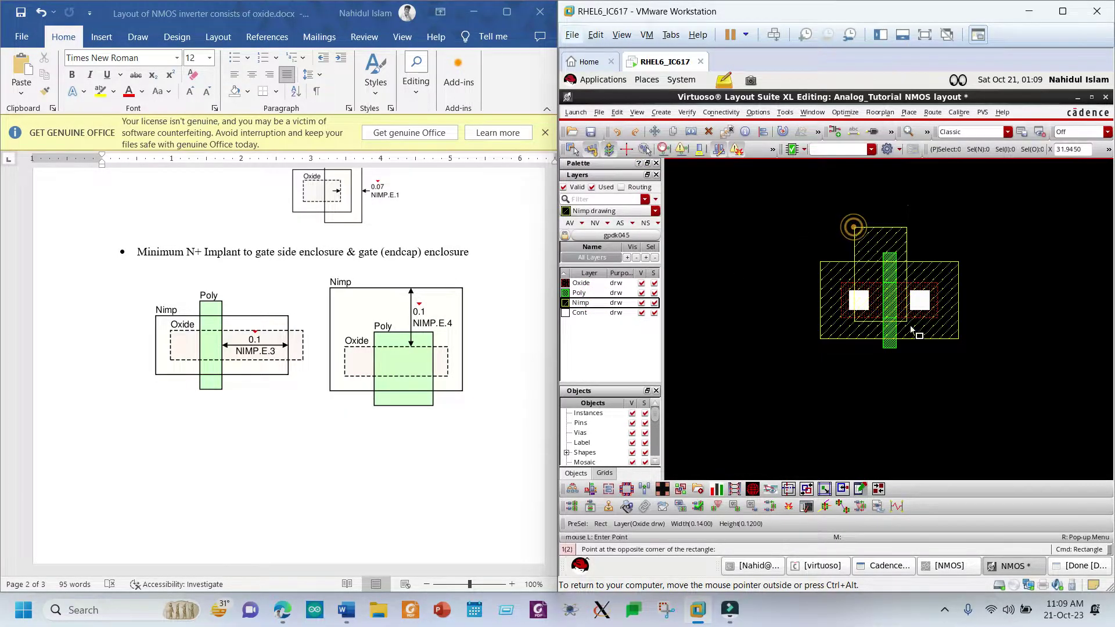
{"action": "left_click", "coordinate": [928, 389]}
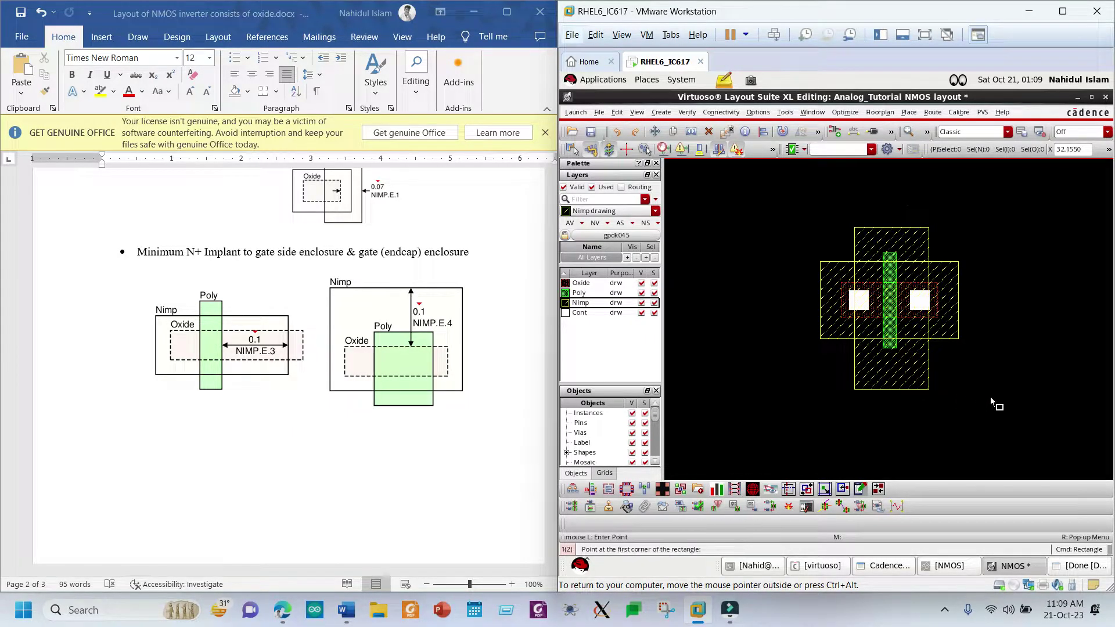
Step: Try to quick-align the second Nimp rectangle's upper edge to the oxide's upper edge with a user spacing of 0.01
{"action": "key", "text": "a"}
{"action": "scroll", "coordinate": [889, 235], "scroll_direction": "up", "scroll_amount": 2, "text": "ctrl"}
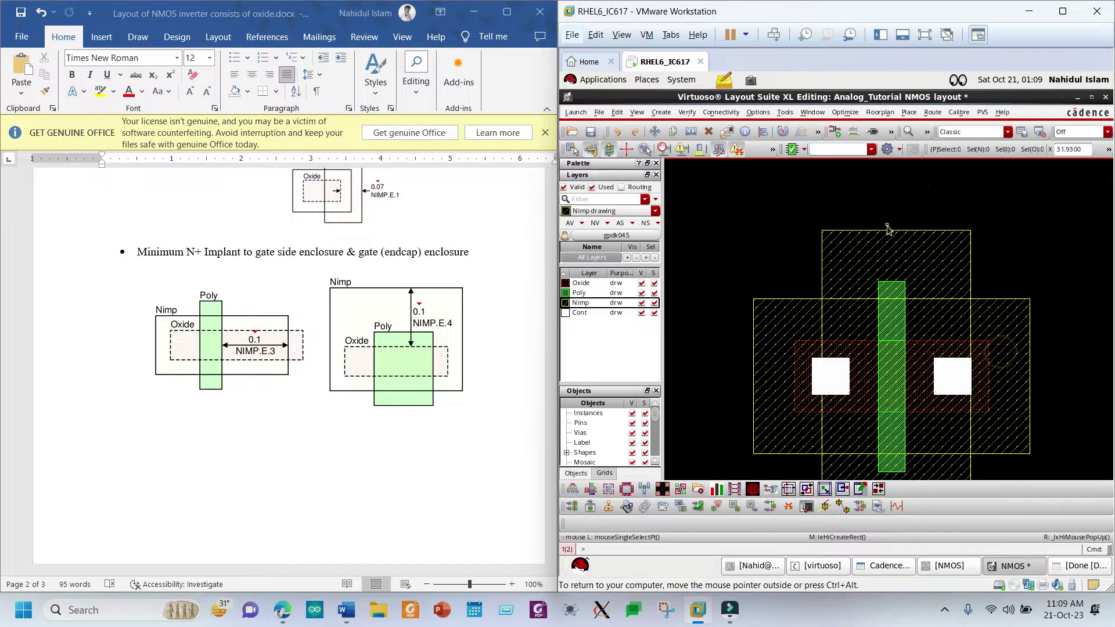
{"action": "left_click", "coordinate": [897, 232]}
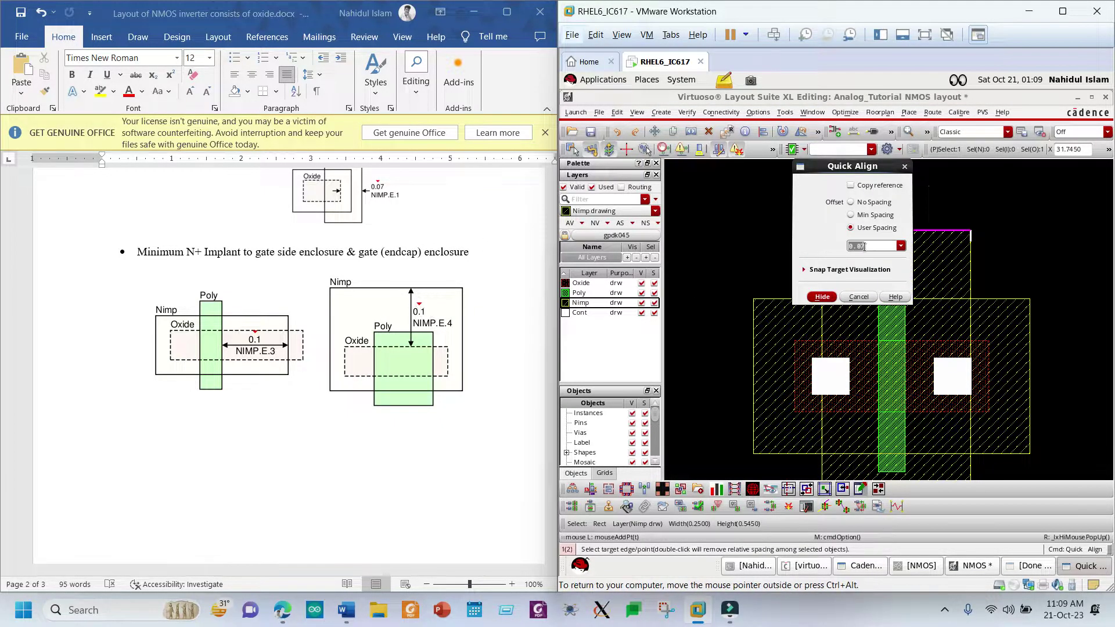
{"action": "key", "text": "BackSpace"}
{"action": "type", "text": "1"}
{"action": "left_click", "coordinate": [822, 296]}
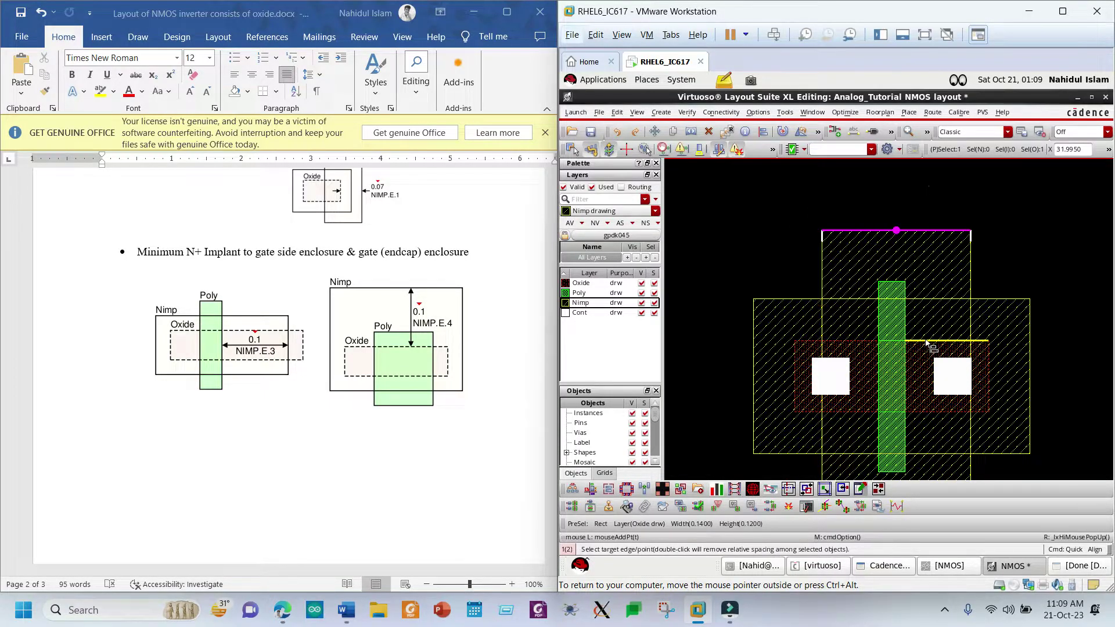
{"action": "left_click", "coordinate": [926, 341]}
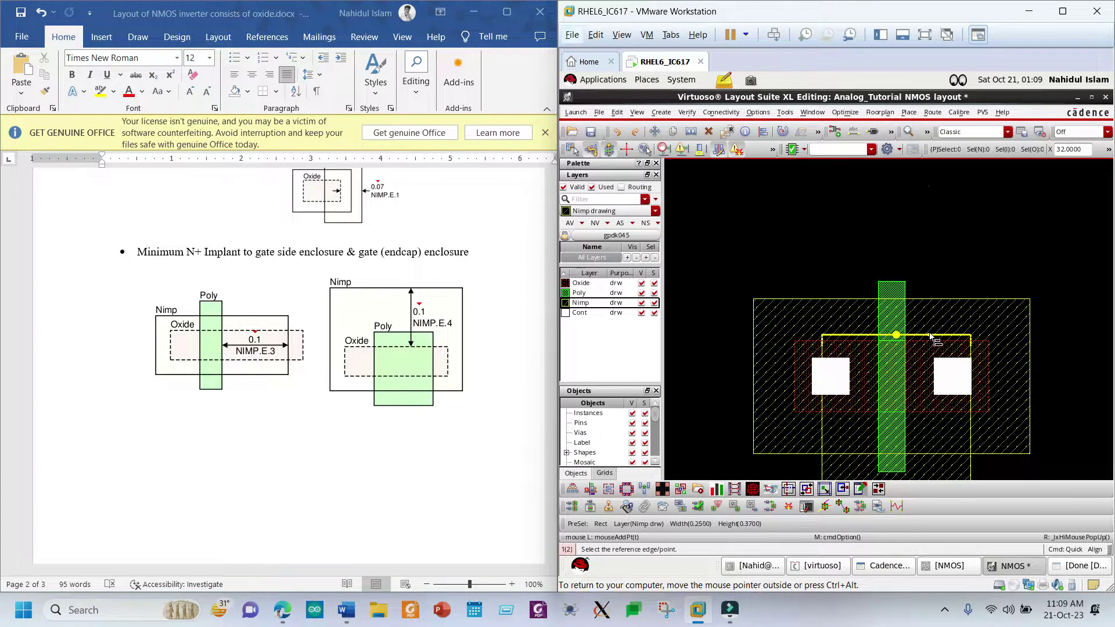
Step: Set the Quick Align user spacing to 0.1 and align the second Nimp rectangle's upper edge above the oxide
{"action": "left_click", "coordinate": [930, 336]}
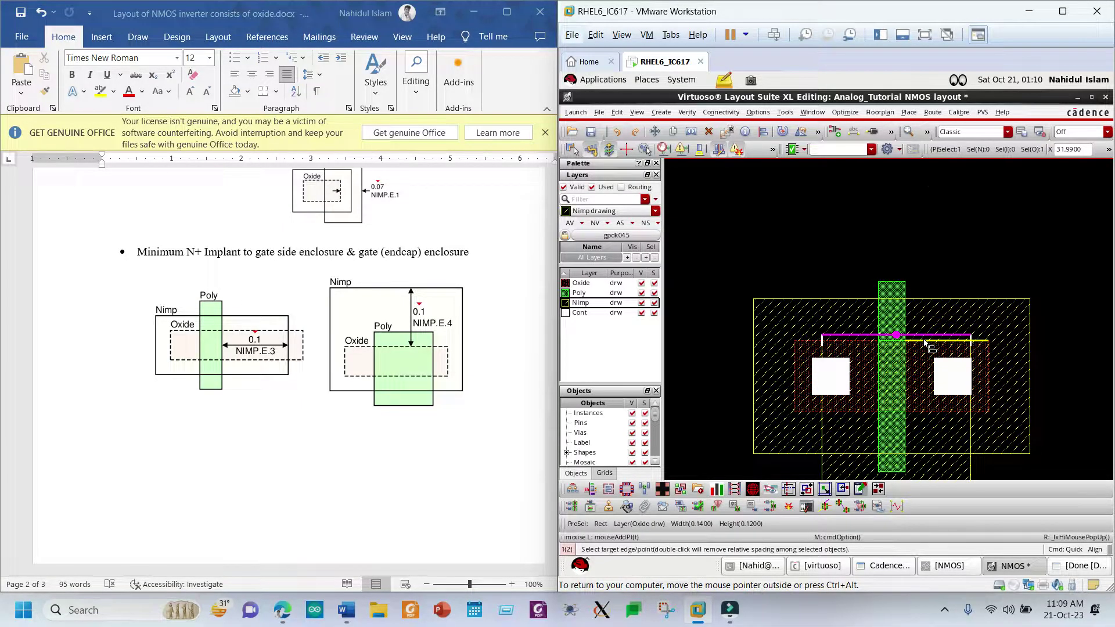
{"action": "key", "text": "F3"}
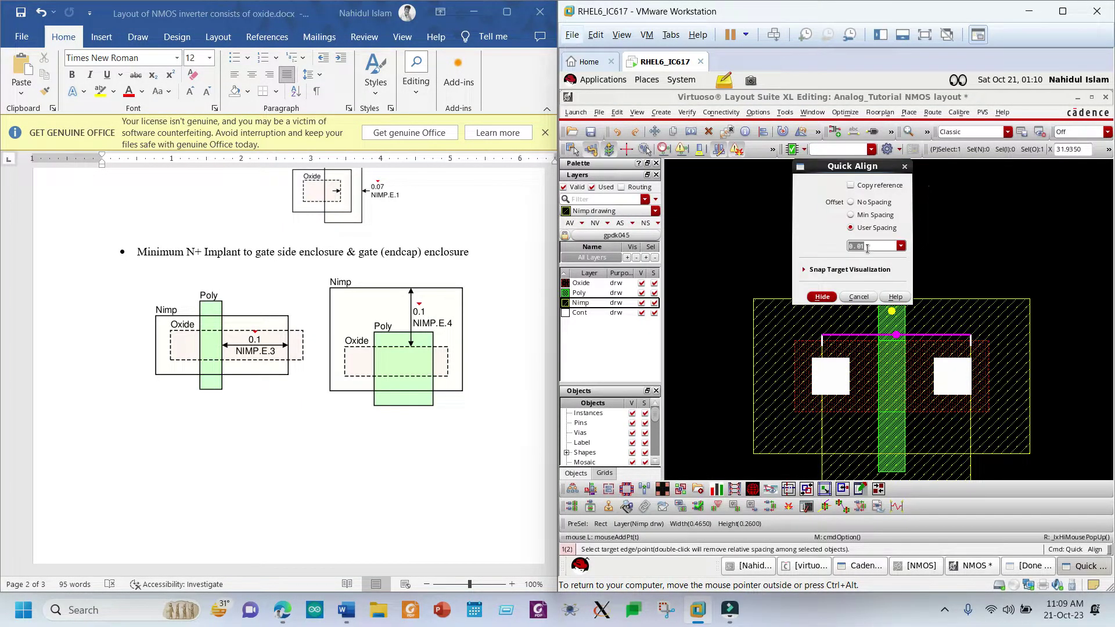
{"action": "type", "text": "0.1"}
{"action": "left_click", "coordinate": [833, 292]}
{"action": "left_click", "coordinate": [929, 341]}
Step: Align the second Nimp rectangle's lower edge 0.1 below the oxide's lower edge
{"action": "scroll", "coordinate": [844, 242], "scroll_direction": "down", "scroll_amount": 2}
{"action": "scroll", "coordinate": [875, 329], "scroll_direction": "up", "scroll_amount": 2}
{"action": "left_click", "coordinate": [848, 294]}
{"action": "scroll", "coordinate": [835, 201], "scroll_direction": "up", "scroll_amount": 1}
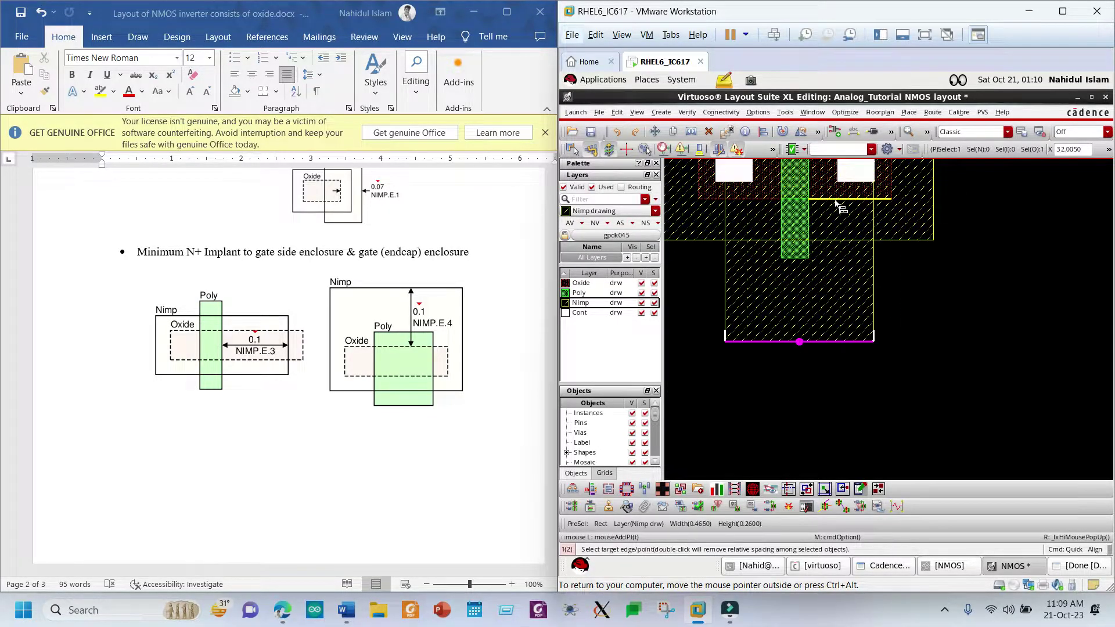
{"action": "left_click", "coordinate": [836, 200]}
Step: Align the second Nimp rectangle's left and right edges 0.1 away from the corresponding sides of the poly gate
{"action": "scroll", "coordinate": [836, 203], "scroll_direction": "down", "scroll_amount": 2}
{"action": "scroll", "coordinate": [783, 172], "scroll_direction": "up", "scroll_amount": 2}
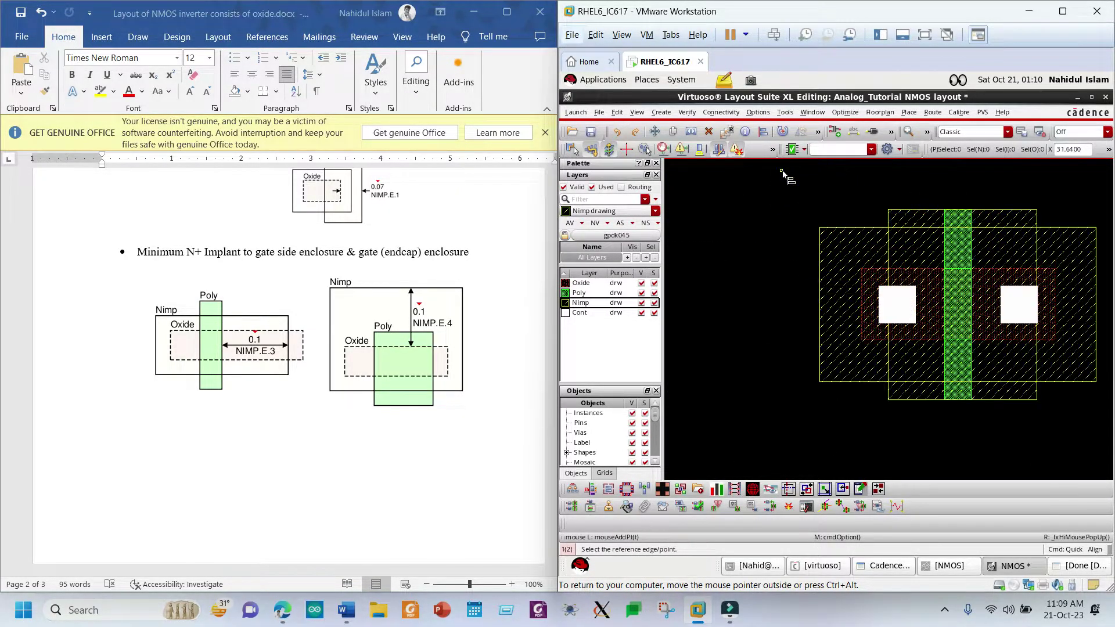
{"action": "left_click", "coordinate": [887, 241]}
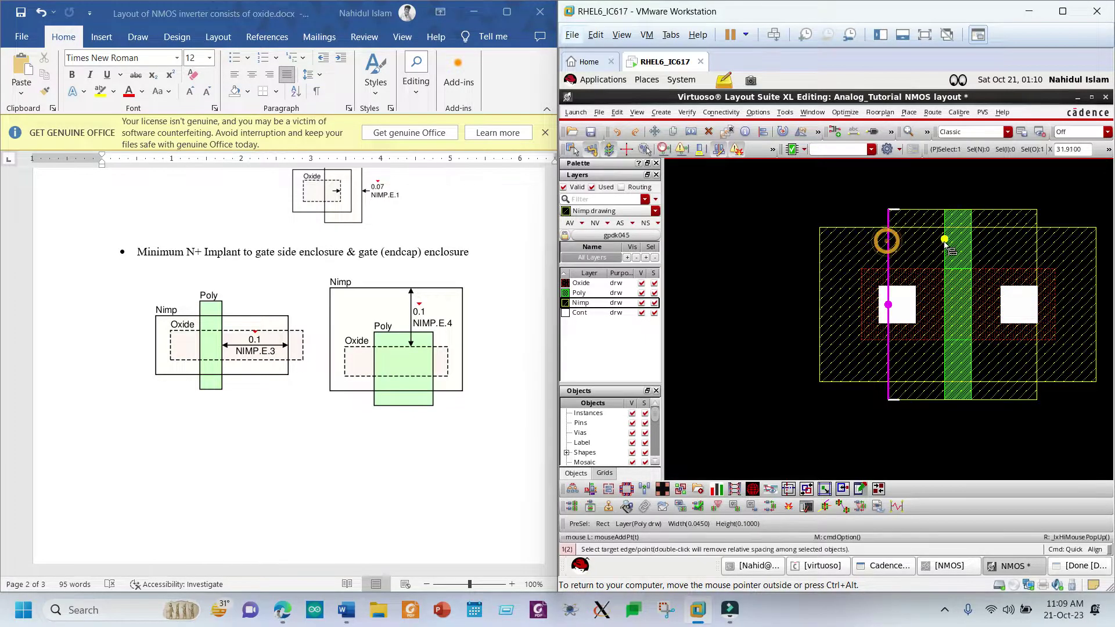
{"action": "left_click", "coordinate": [944, 250]}
{"action": "left_click", "coordinate": [1037, 243]}
{"action": "left_click", "coordinate": [974, 245]}
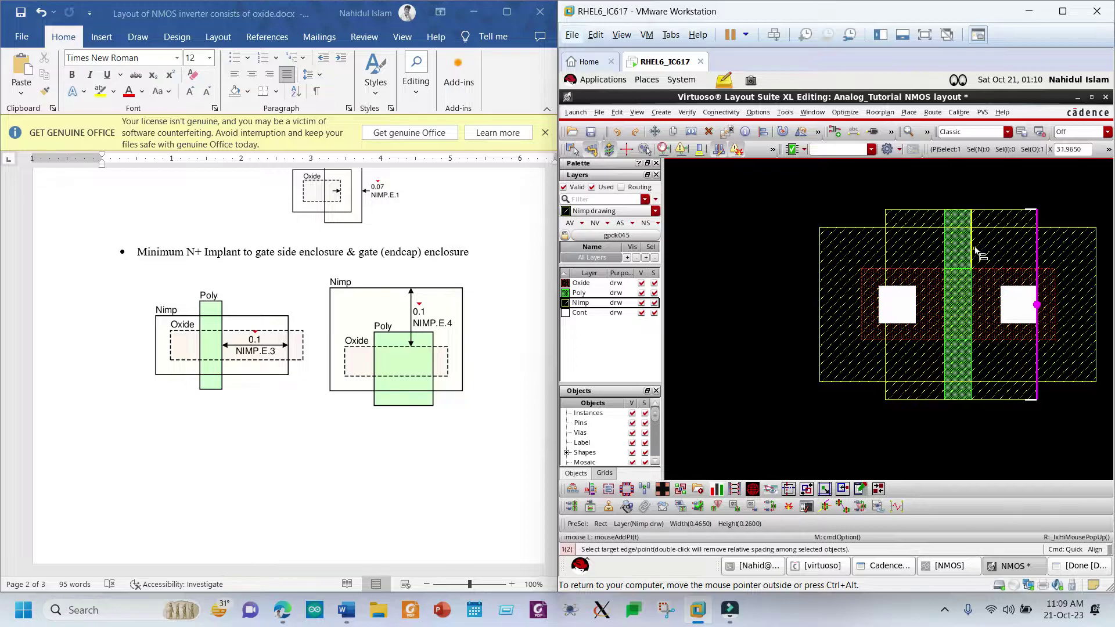
{"action": "scroll", "coordinate": [979, 266], "scroll_direction": "down", "scroll_amount": 1, "text": "ctrl"}
{"action": "scroll", "coordinate": [979, 266], "scroll_direction": "up", "scroll_amount": 1, "text": "ctrl"}
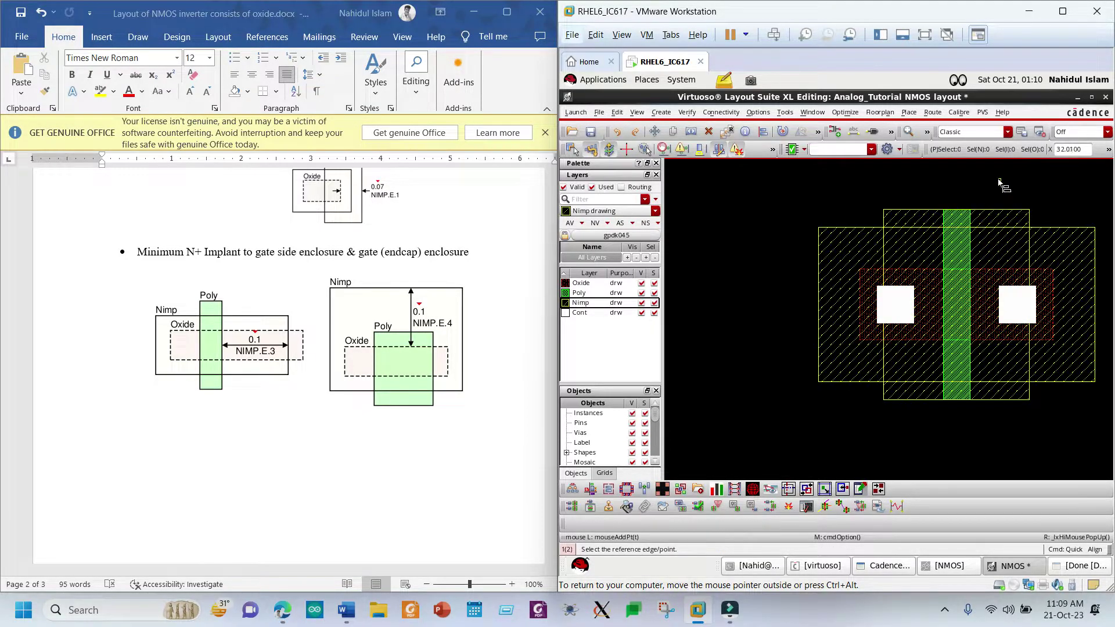
{"action": "key", "text": "Escape"}
Step: Save the layout with both Nimp rectangles in place
{"action": "scroll", "coordinate": [913, 207], "scroll_direction": "down", "scroll_amount": 1, "text": "ctrl"}
{"action": "scroll", "coordinate": [896, 199], "scroll_direction": "up", "scroll_amount": 1, "text": "ctrl"}
{"action": "scroll", "coordinate": [895, 198], "scroll_direction": "down", "scroll_amount": 1, "text": "ctrl"}
{"action": "scroll", "coordinate": [894, 196], "scroll_direction": "up", "scroll_amount": 1, "text": "ctrl"}
{"action": "key", "text": "F2"}
{"action": "scroll", "coordinate": [778, 238], "scroll_direction": "down", "scroll_amount": 1, "text": "ctrl"}
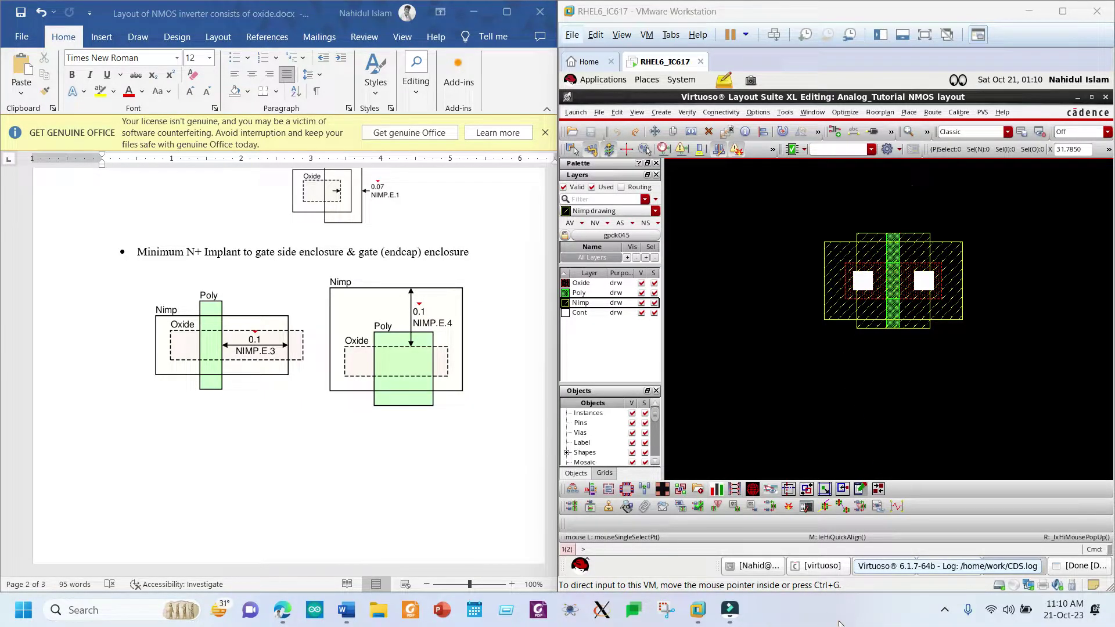
{"action": "scroll", "coordinate": [871, 232], "scroll_direction": "up", "scroll_amount": 2}
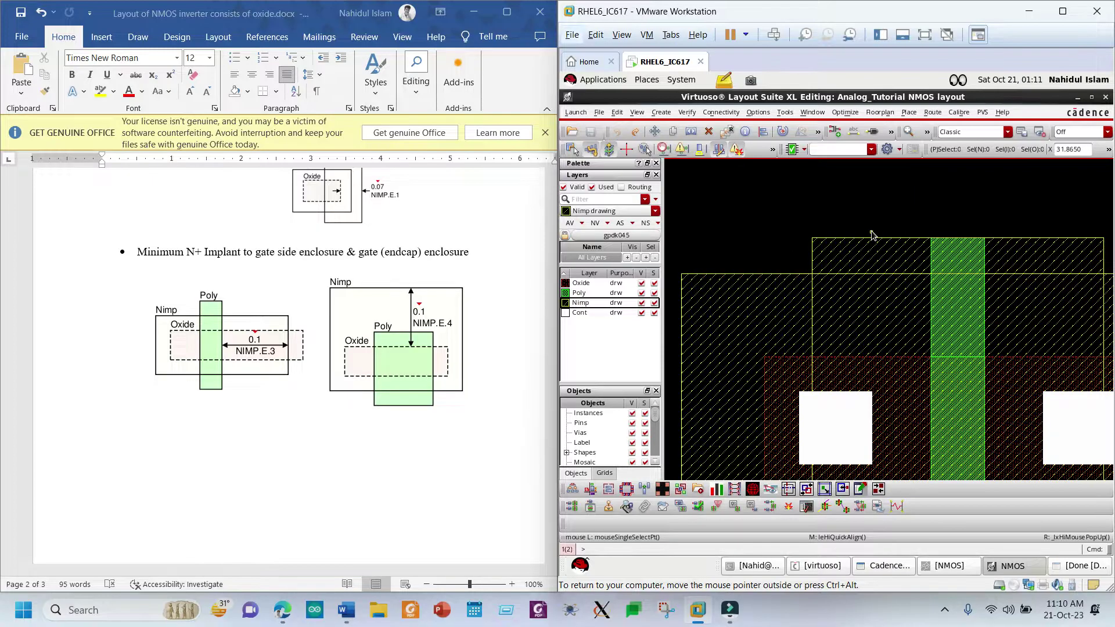
{"action": "scroll", "coordinate": [871, 231], "scroll_direction": "down", "scroll_amount": 1}
{"action": "scroll", "coordinate": [846, 296], "scroll_direction": "up", "scroll_amount": 1}
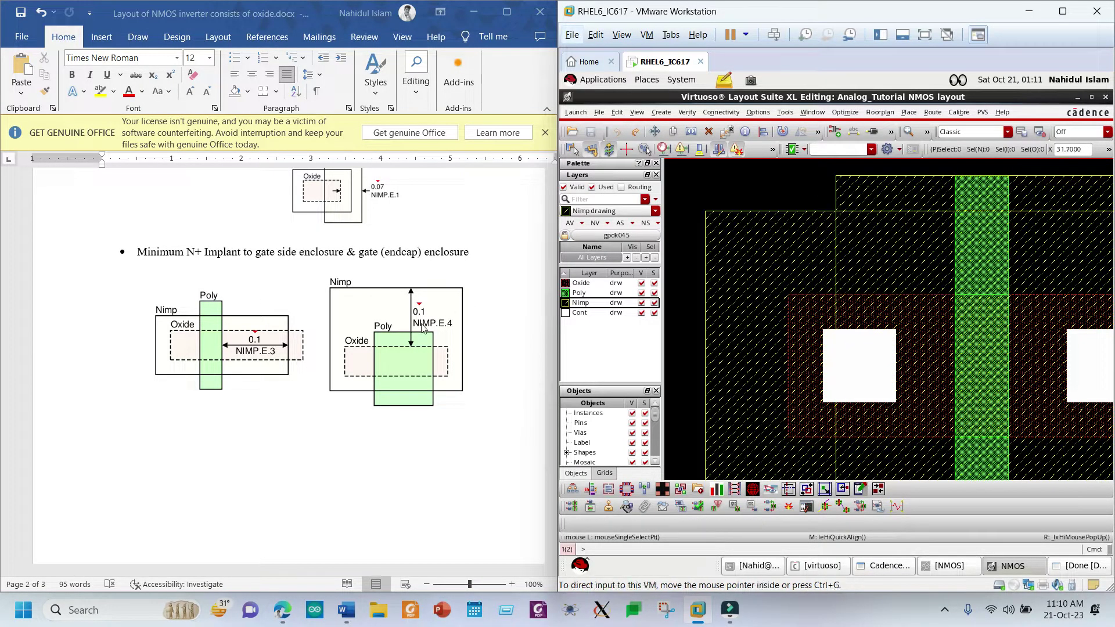
{"action": "scroll", "coordinate": [317, 317], "scroll_direction": "down", "scroll_amount": 3}
{"action": "scroll", "coordinate": [317, 317], "scroll_direction": "up", "scroll_amount": 3}
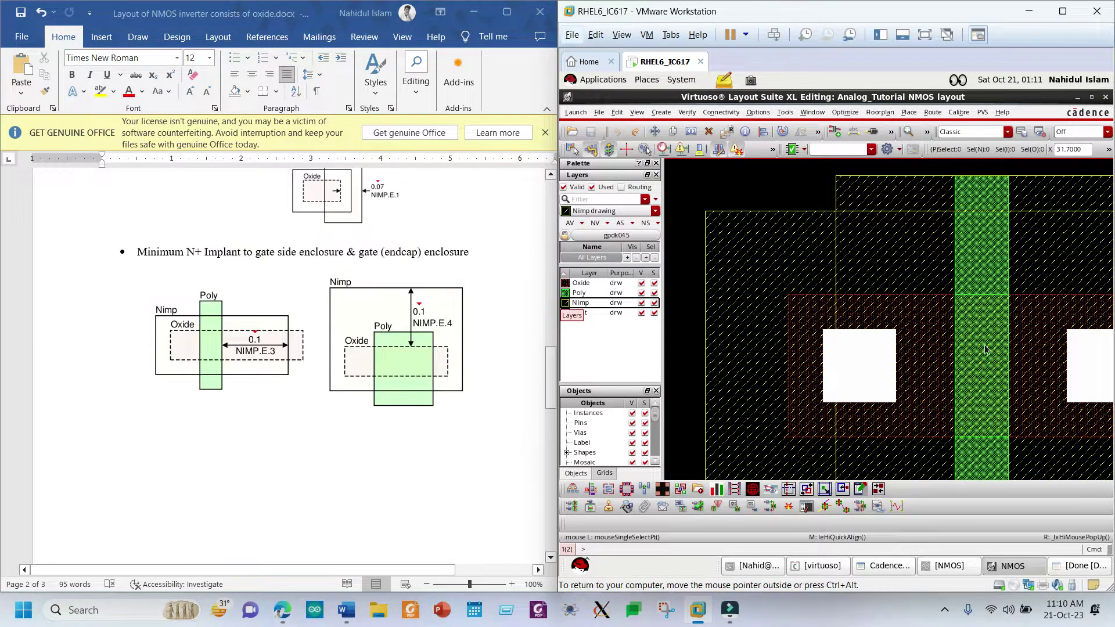
Step: Filter the layers by "met" with unused layers included, and make Metal1 drawing the active layer
{"action": "left_click", "coordinate": [586, 199]}
{"action": "type", "text": "m"}
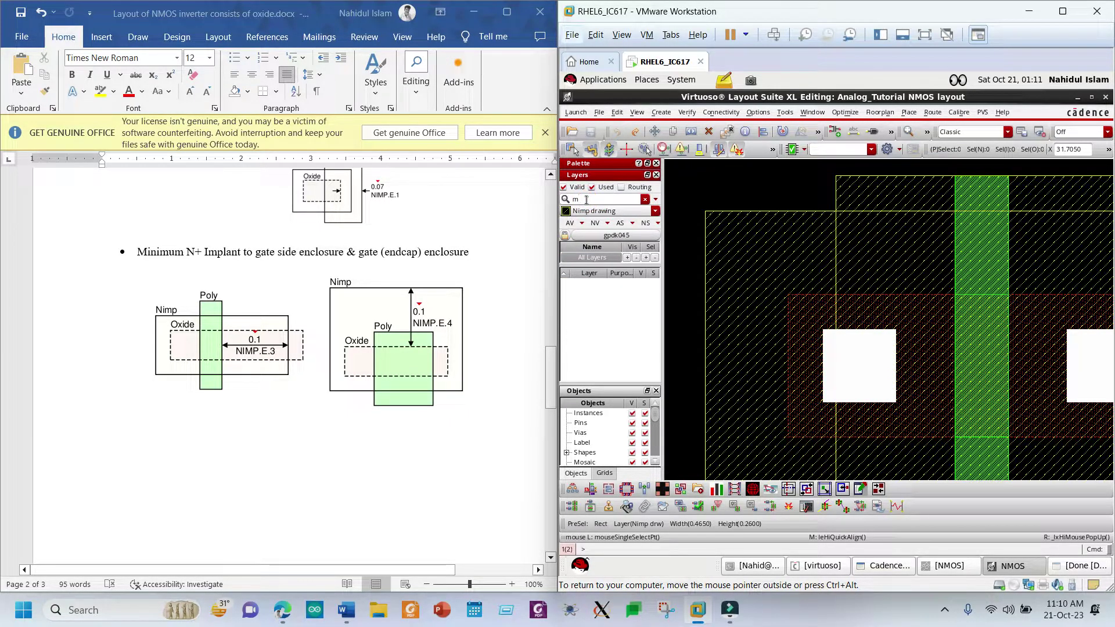
{"action": "left_click", "coordinate": [591, 186]}
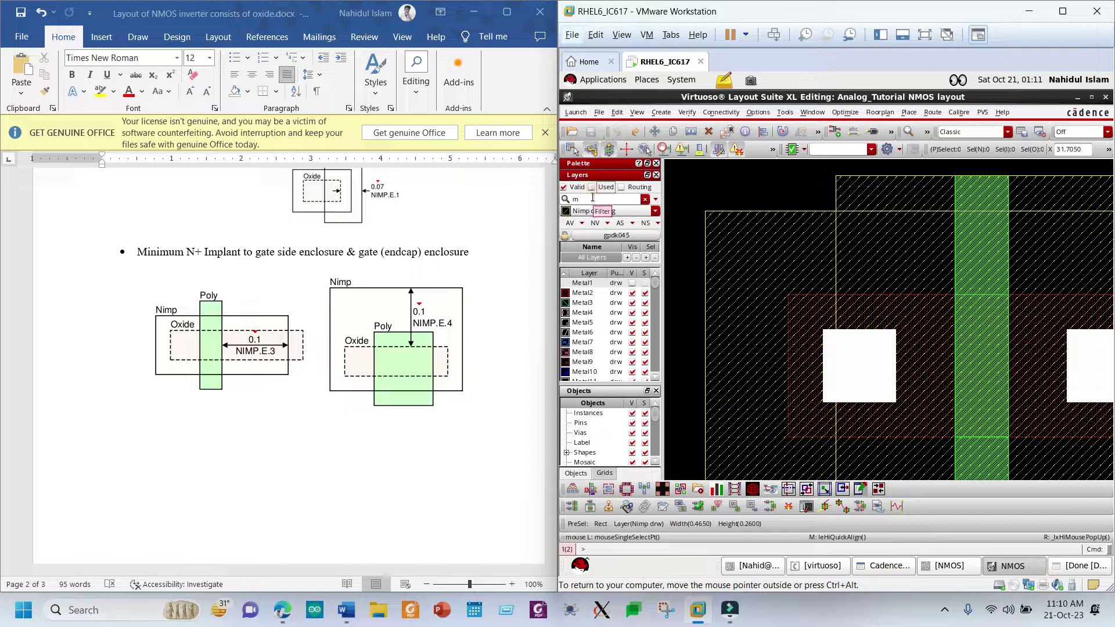
{"action": "key", "text": "e"}
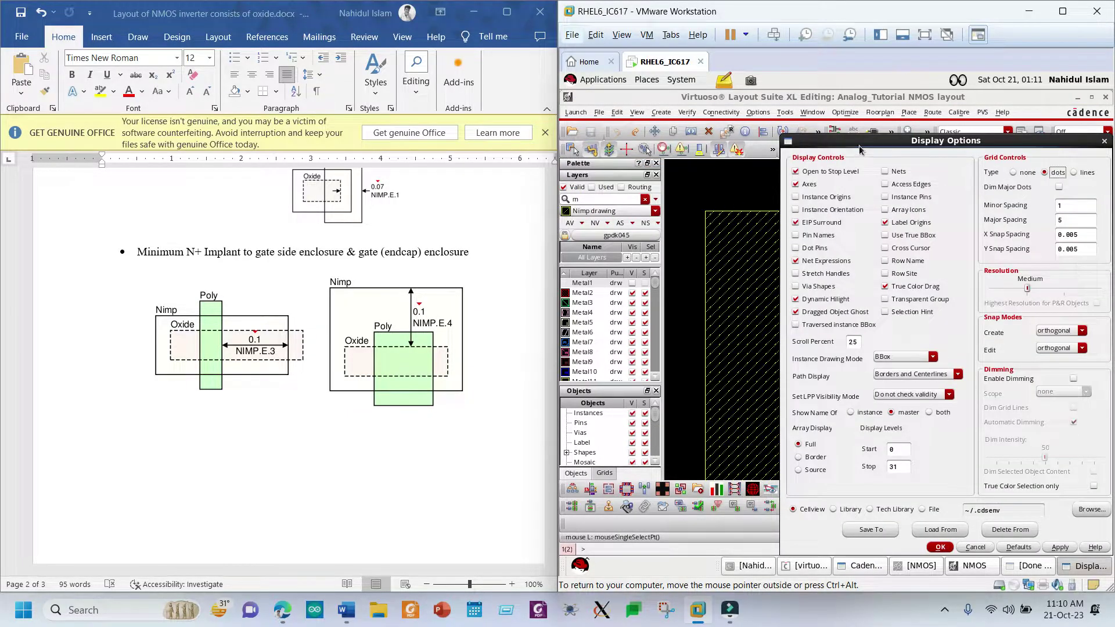
{"action": "left_click_drag", "start_coordinate": [927, 146], "coordinate": [859, 146]}
{"action": "left_click", "coordinate": [1035, 142]}
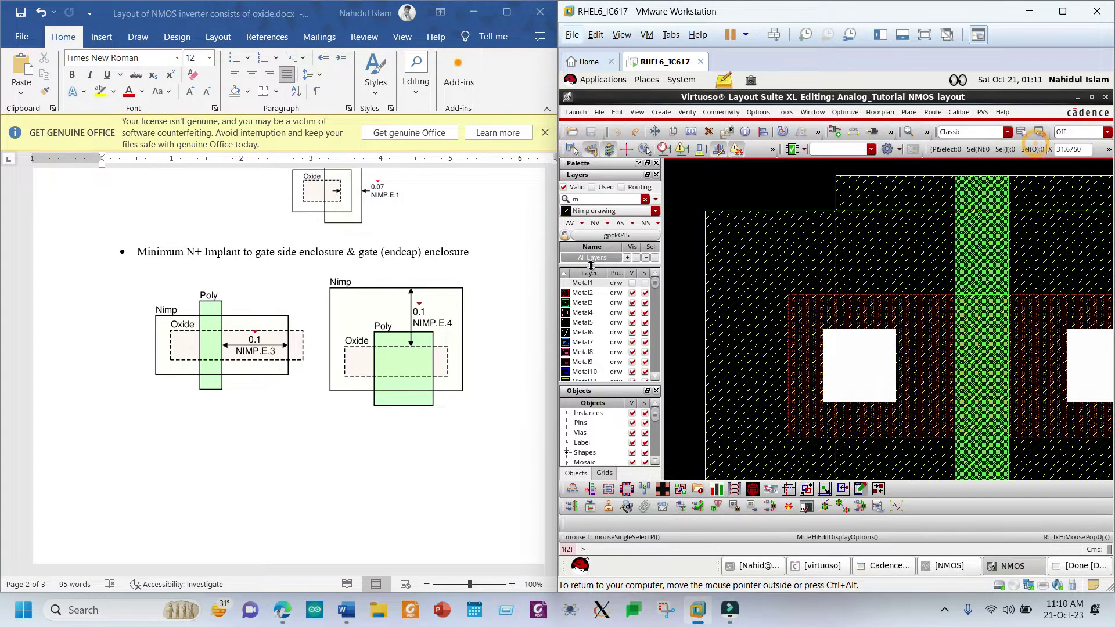
{"action": "left_click", "coordinate": [592, 201]}
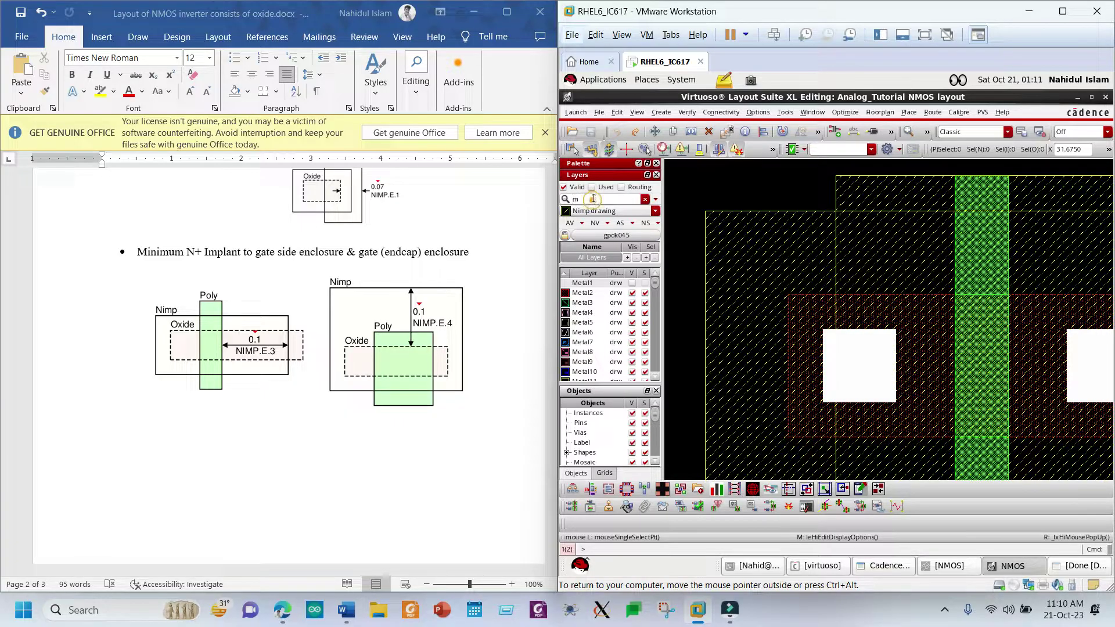
{"action": "type", "text": "et"}
{"action": "left_click", "coordinate": [589, 283]}
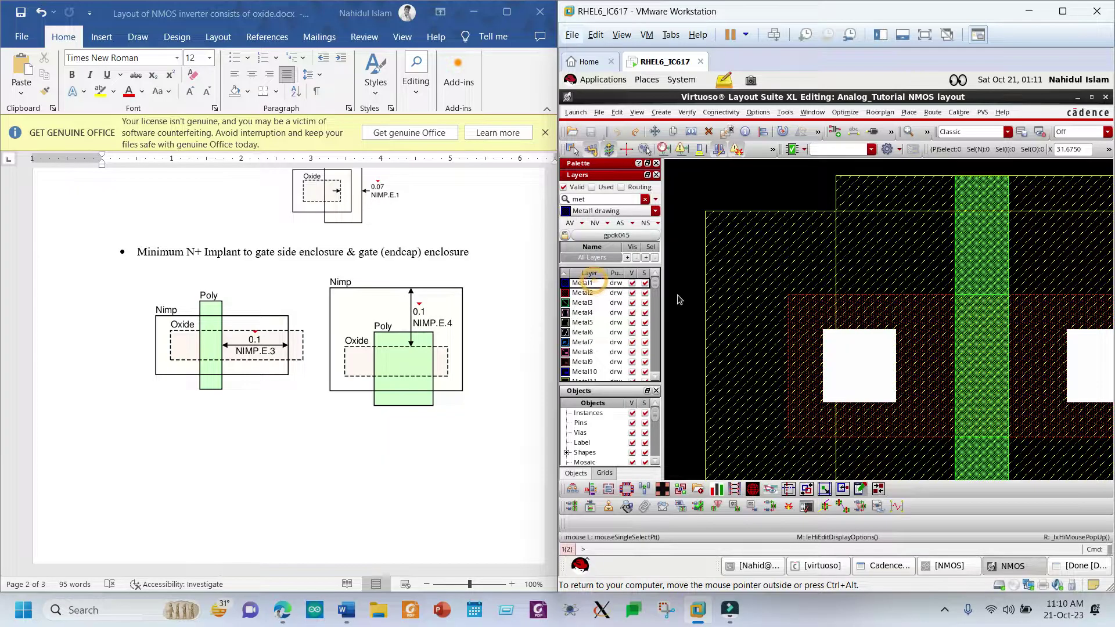
Step: Draw a Metal1 rectangle about 0.065 wide and 0.19 high over the left contact
{"action": "scroll", "coordinate": [869, 291], "scroll_direction": "down", "scroll_amount": 1, "text": "ctrl"}
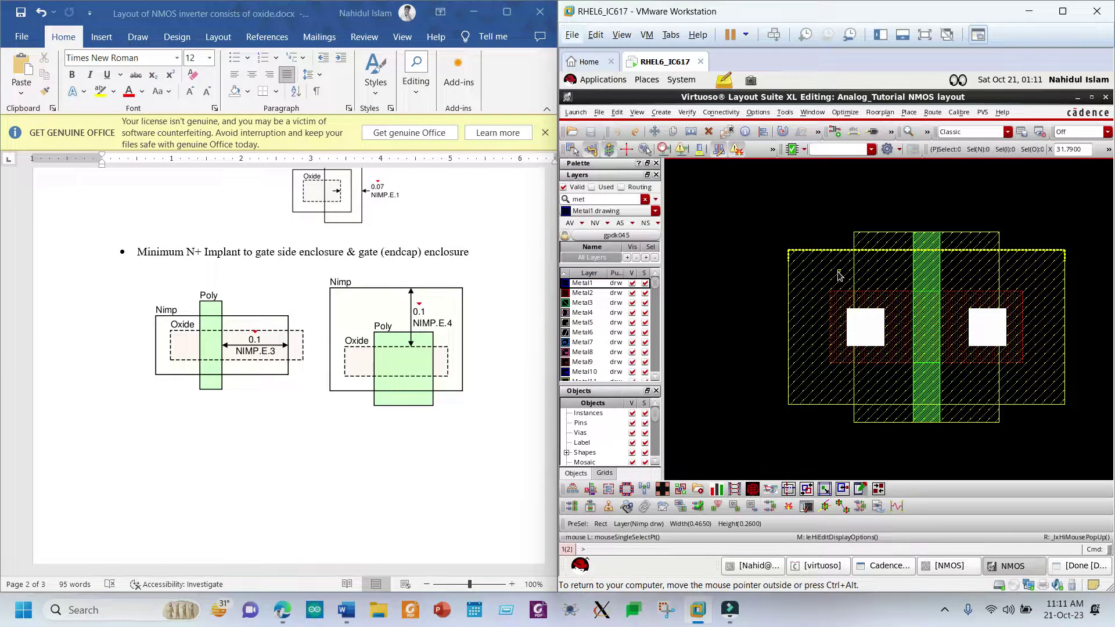
{"action": "key", "text": "r"}
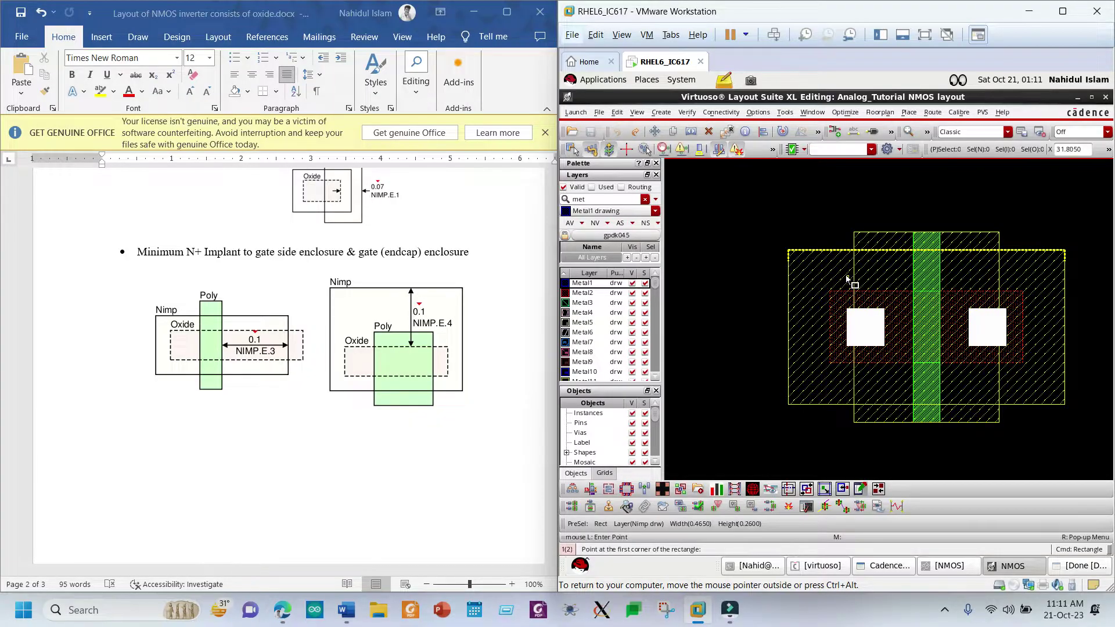
{"action": "left_click", "coordinate": [845, 271]}
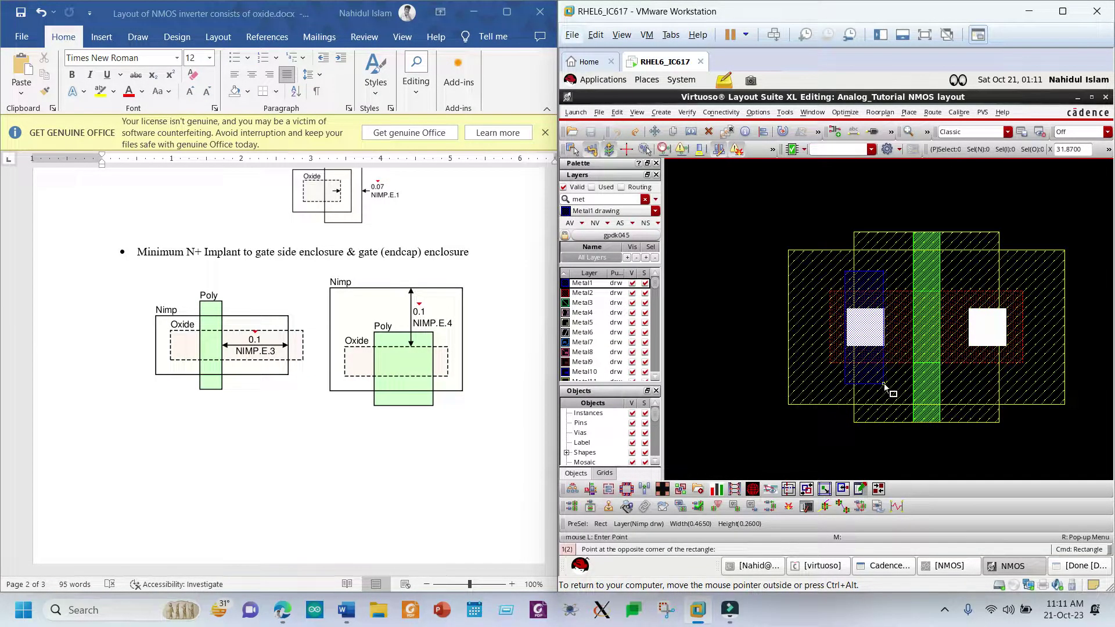
{"action": "left_click", "coordinate": [883, 383]}
{"action": "key", "text": "Escape"}
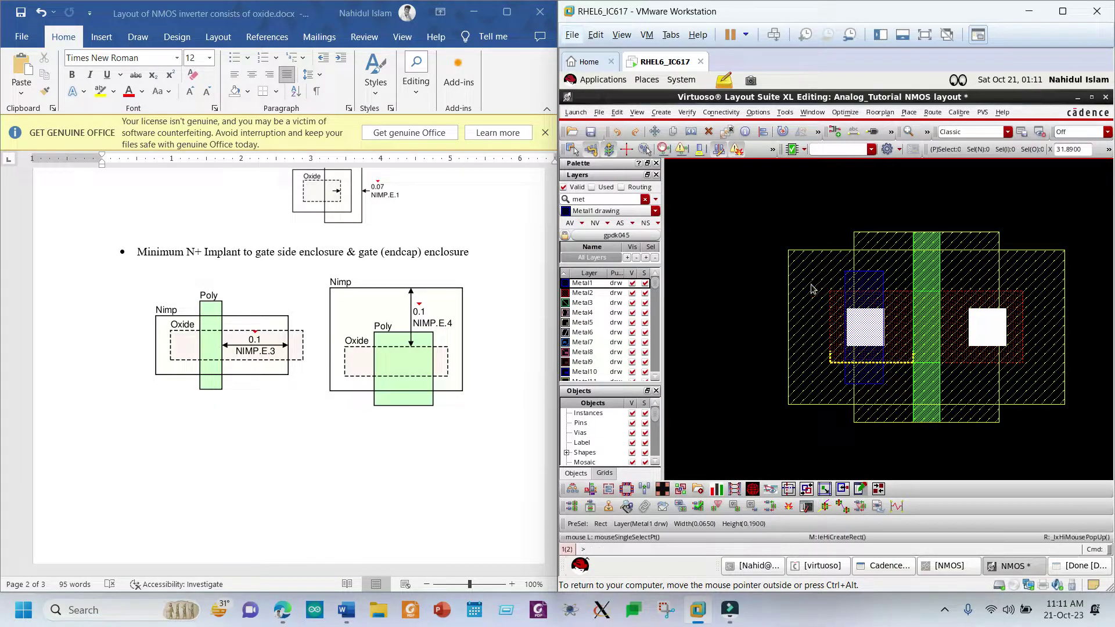
Step: Set the Metal1 rectangle's width to 0.06
{"action": "left_click", "coordinate": [866, 287]}
{"action": "left_click", "coordinate": [870, 282]}
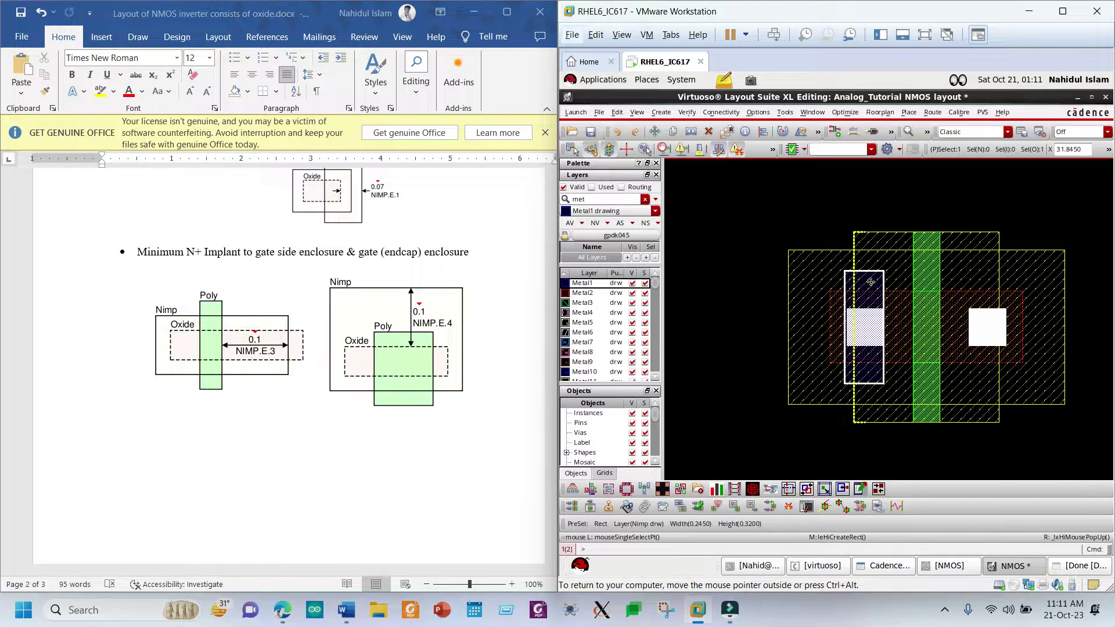
{"action": "key", "text": "q"}
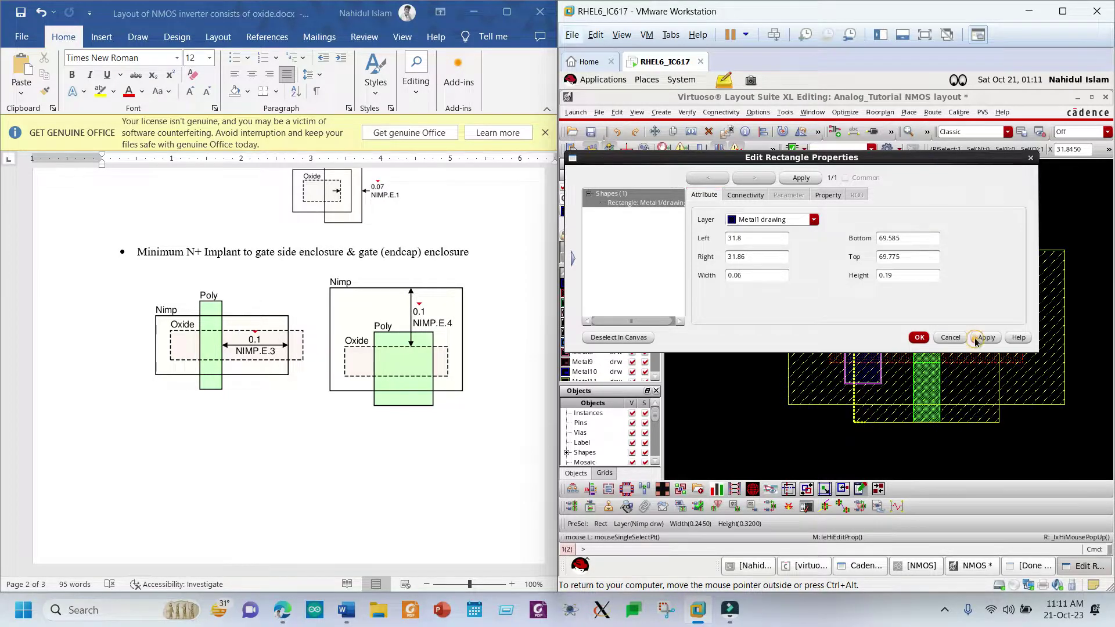
{"action": "left_click", "coordinate": [919, 338]}
Step: Quick Align the Metal1 rectangle's left edge to the left contact's left edge with No Spacing
{"action": "scroll", "coordinate": [866, 300], "scroll_direction": "up", "scroll_amount": 2}
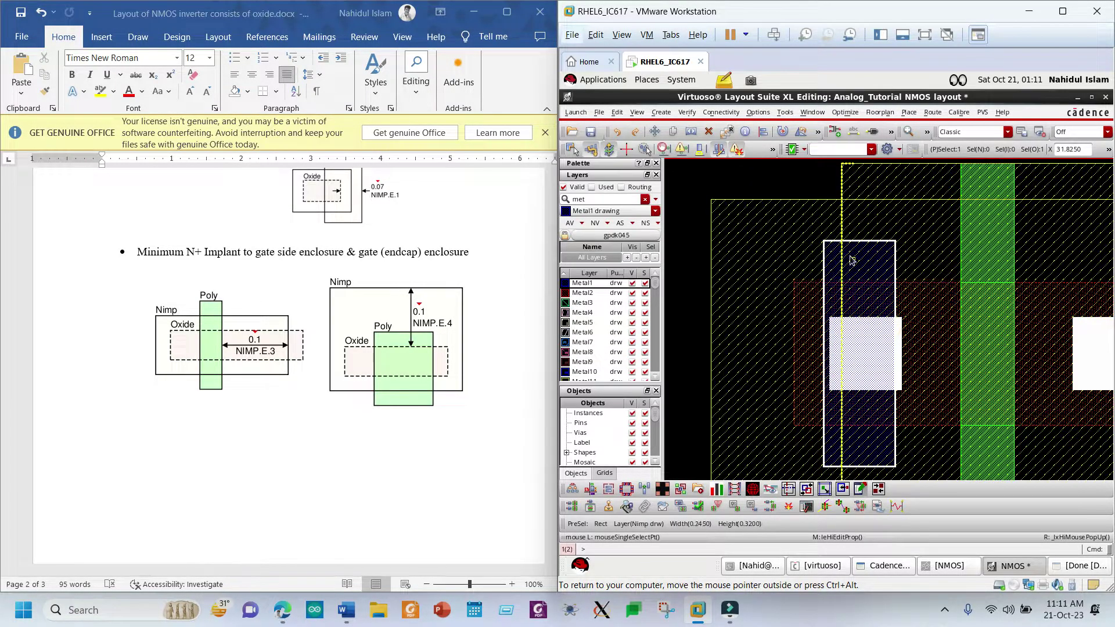
{"action": "key", "text": "a"}
{"action": "left_click", "coordinate": [825, 266]}
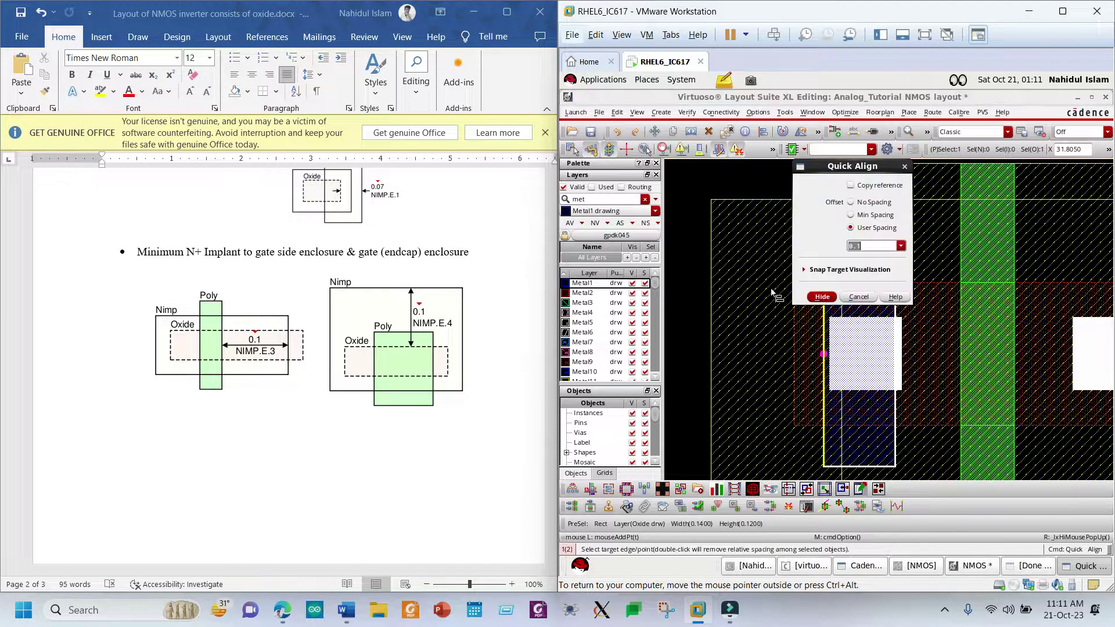
{"action": "left_click", "coordinate": [858, 203]}
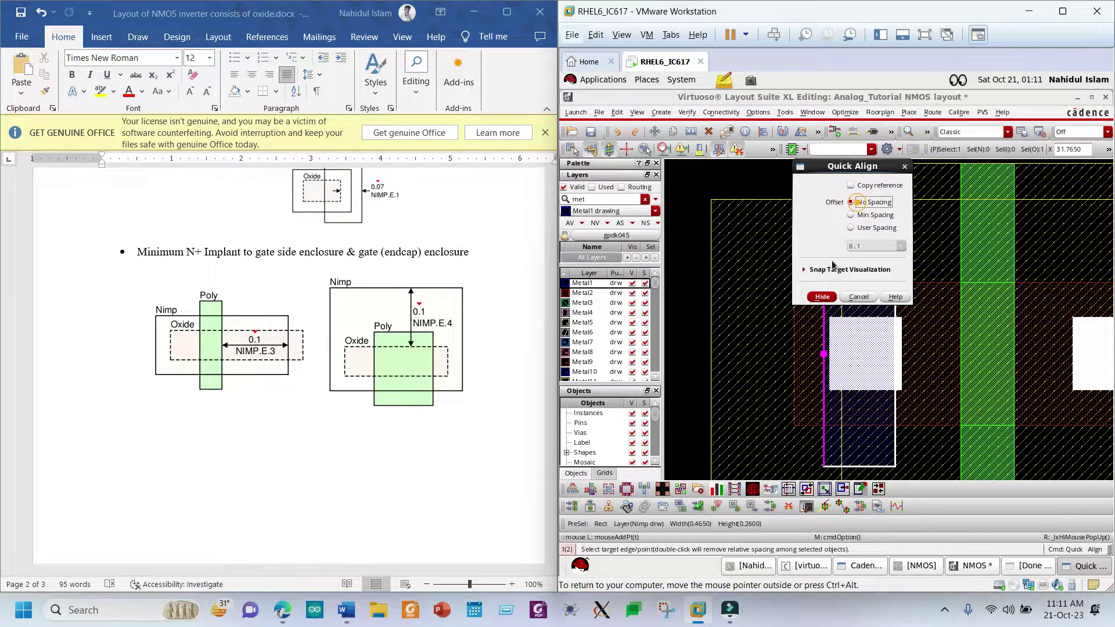
{"action": "left_click", "coordinate": [833, 297]}
{"action": "left_click", "coordinate": [831, 337]}
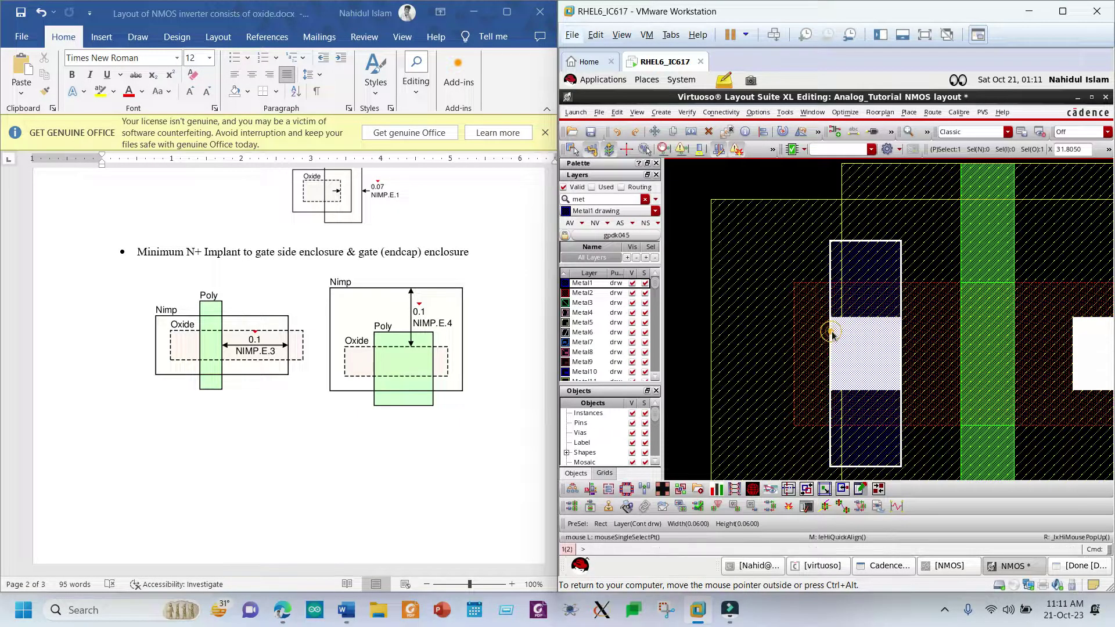
Step: Try setting the Metal1 rectangle's height to 0.12 in its properties and undo the change
{"action": "scroll", "coordinate": [858, 246], "scroll_direction": "down", "scroll_amount": 1}
{"action": "scroll", "coordinate": [858, 246], "scroll_direction": "up", "scroll_amount": 1}
{"action": "scroll", "coordinate": [858, 247], "scroll_direction": "down", "scroll_amount": 1}
{"action": "scroll", "coordinate": [858, 246], "scroll_direction": "up", "scroll_amount": 1}
{"action": "scroll", "coordinate": [858, 247], "scroll_direction": "down", "scroll_amount": 1}
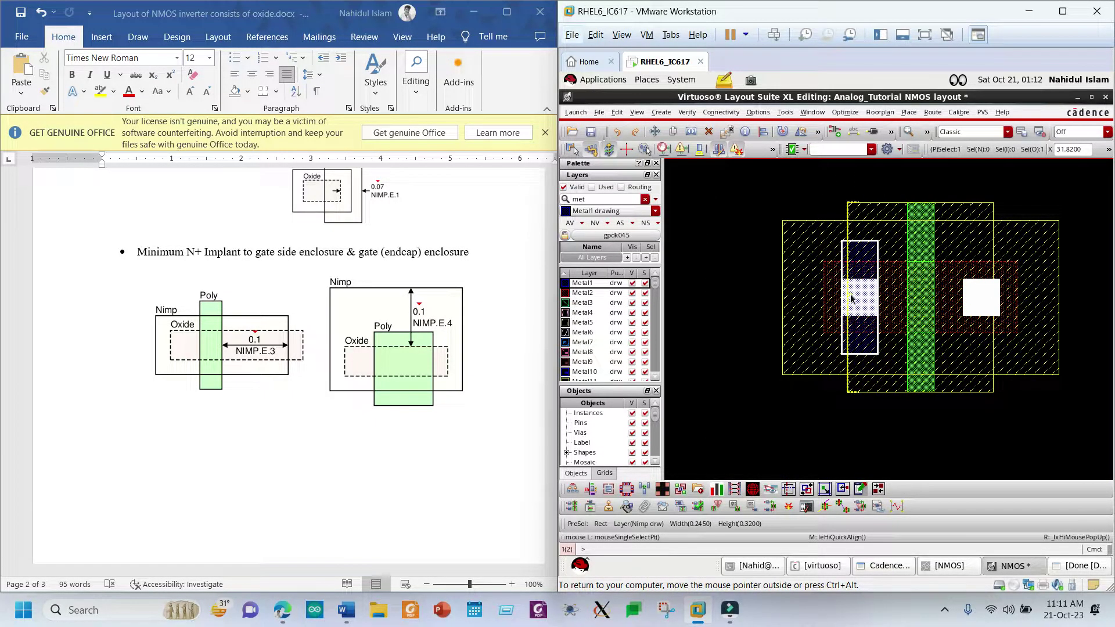
{"action": "left_click", "coordinate": [864, 259]}
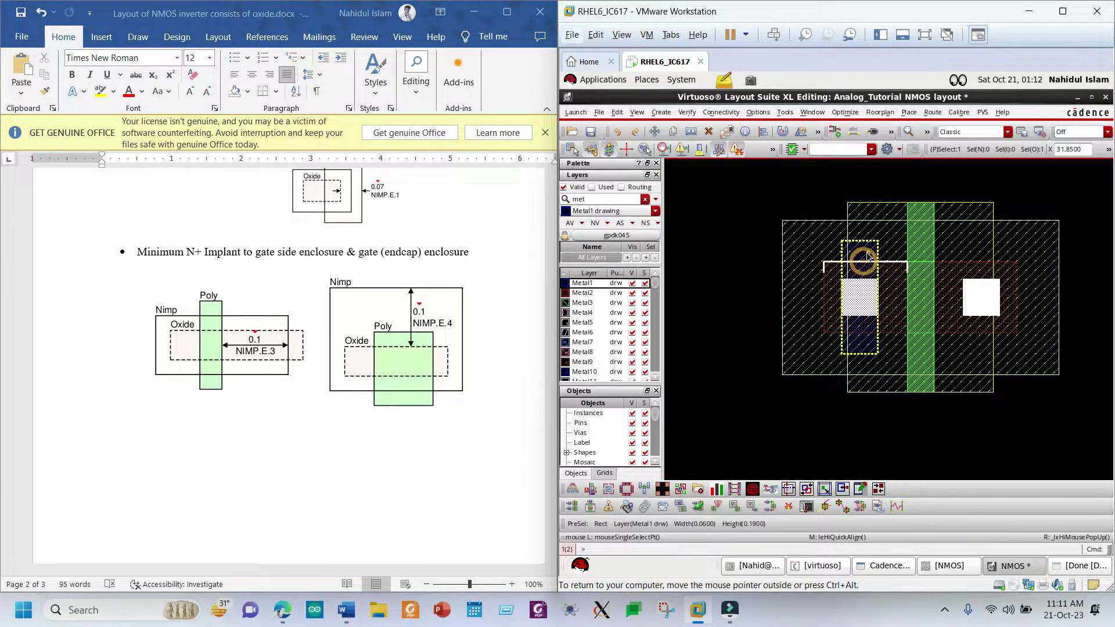
{"action": "key", "text": "q"}
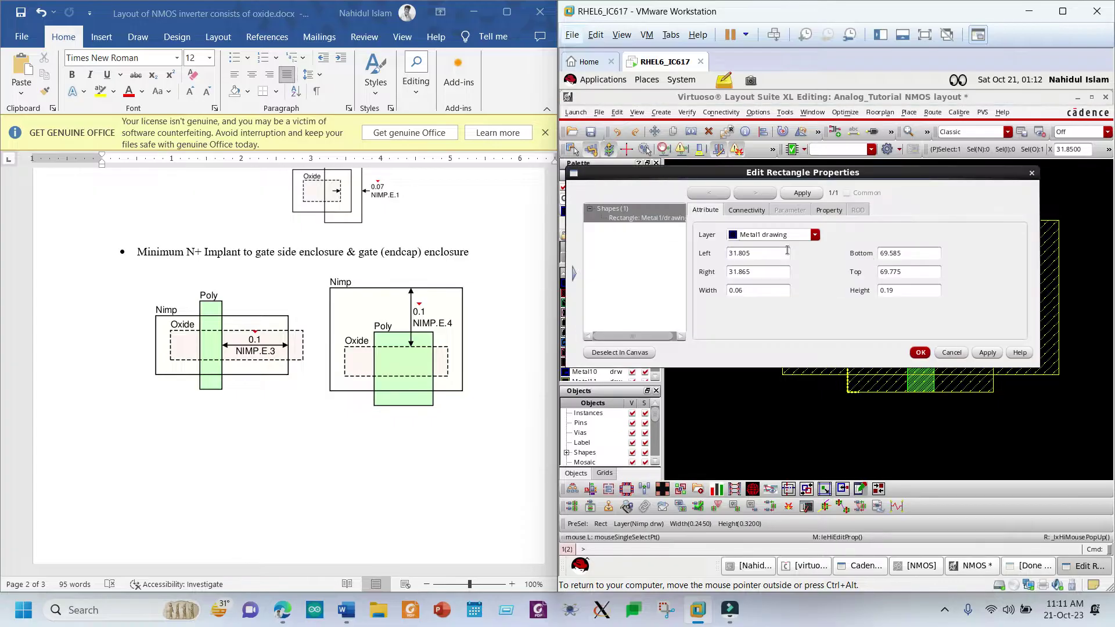
{"action": "left_click", "coordinate": [903, 290]}
{"action": "key", "text": "BackSpace"}
{"action": "type", "text": "2"}
{"action": "left_click", "coordinate": [987, 352]}
{"action": "left_click", "coordinate": [920, 353]}
{"action": "key", "text": "u"}
{"action": "left_click", "coordinate": [869, 440]}
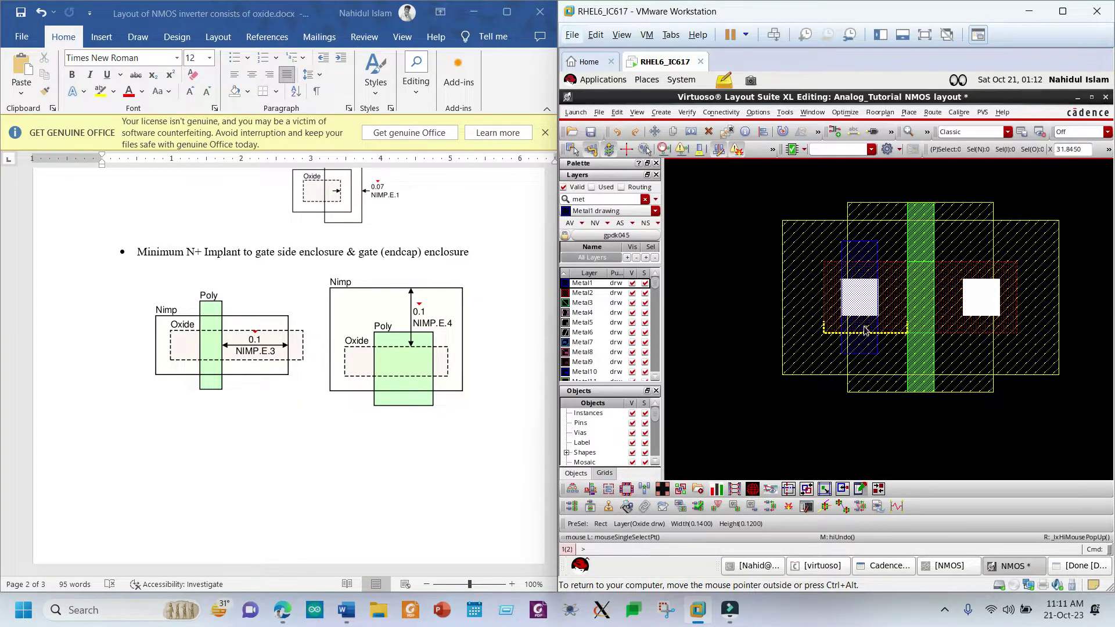
{"action": "left_click", "coordinate": [865, 345]}
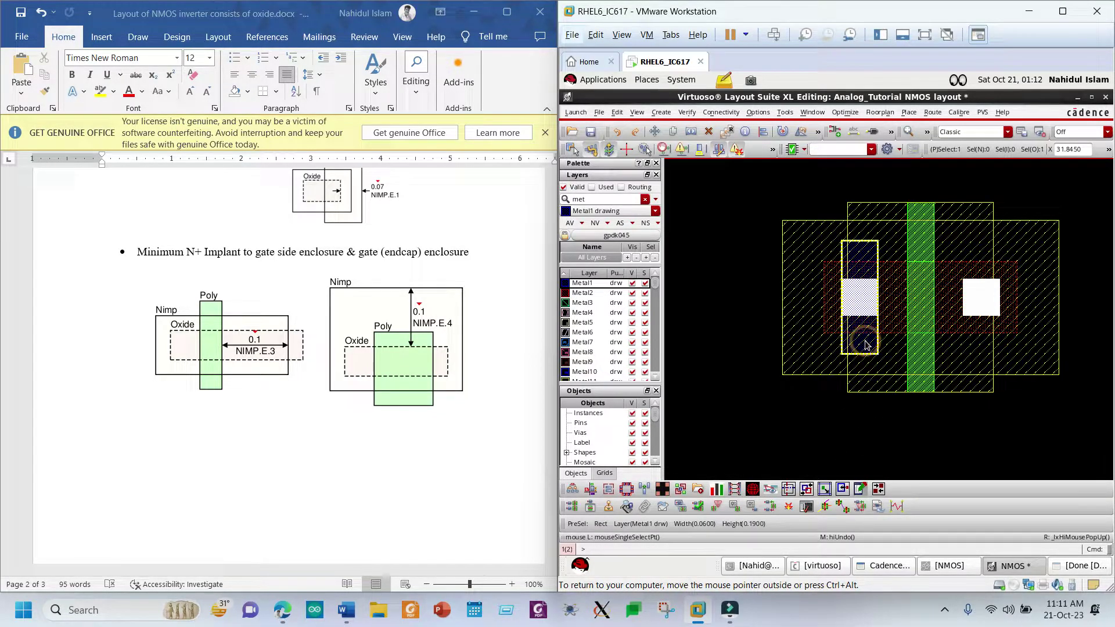
{"action": "left_click", "coordinate": [729, 290]}
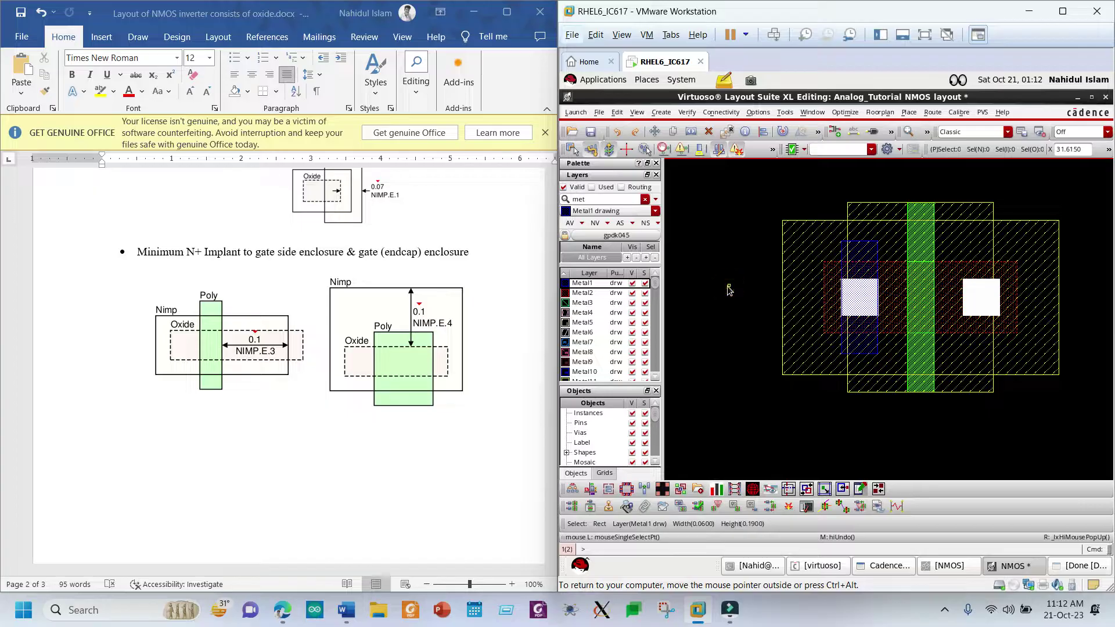
Step: Align the Metal1 rectangle's upper and lower edges with the corresponding edges of the oxide
{"action": "scroll", "coordinate": [380, 360], "scroll_direction": "down", "scroll_amount": 4}
{"action": "scroll", "coordinate": [380, 360], "scroll_direction": "up", "scroll_amount": 3}
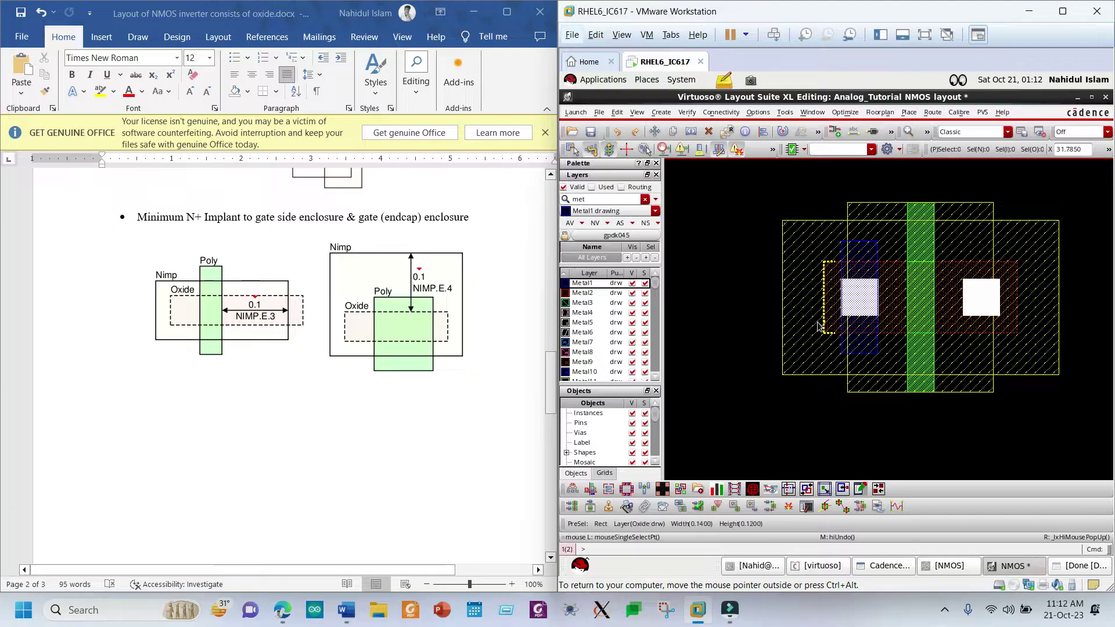
{"action": "left_click", "coordinate": [872, 245]}
{"action": "key", "text": "a"}
{"action": "left_click", "coordinate": [874, 261]}
{"action": "left_click", "coordinate": [865, 354]}
{"action": "left_click", "coordinate": [858, 332]}
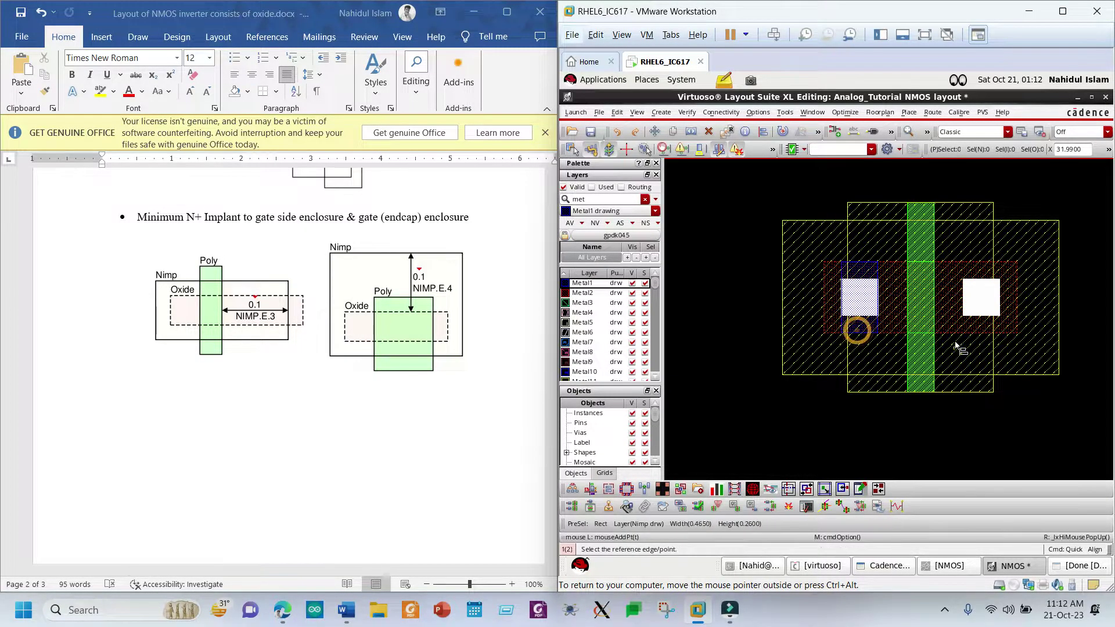
{"action": "key", "text": "Escape"}
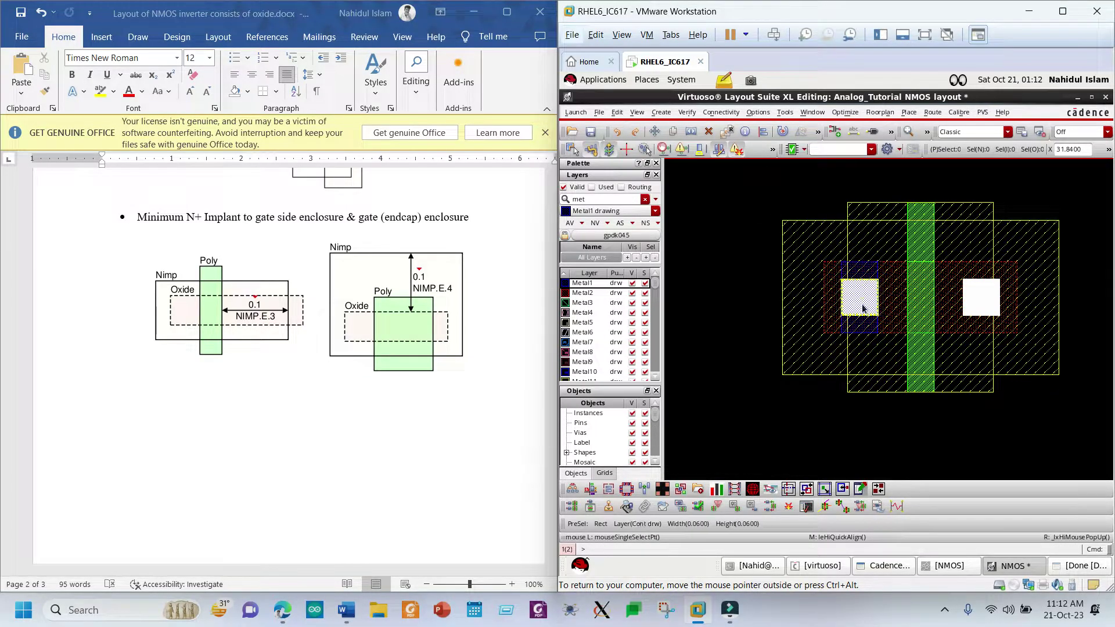
Step: Copy the Metal1 rectangle from the left contact onto the right contact
{"action": "left_click", "coordinate": [865, 327]}
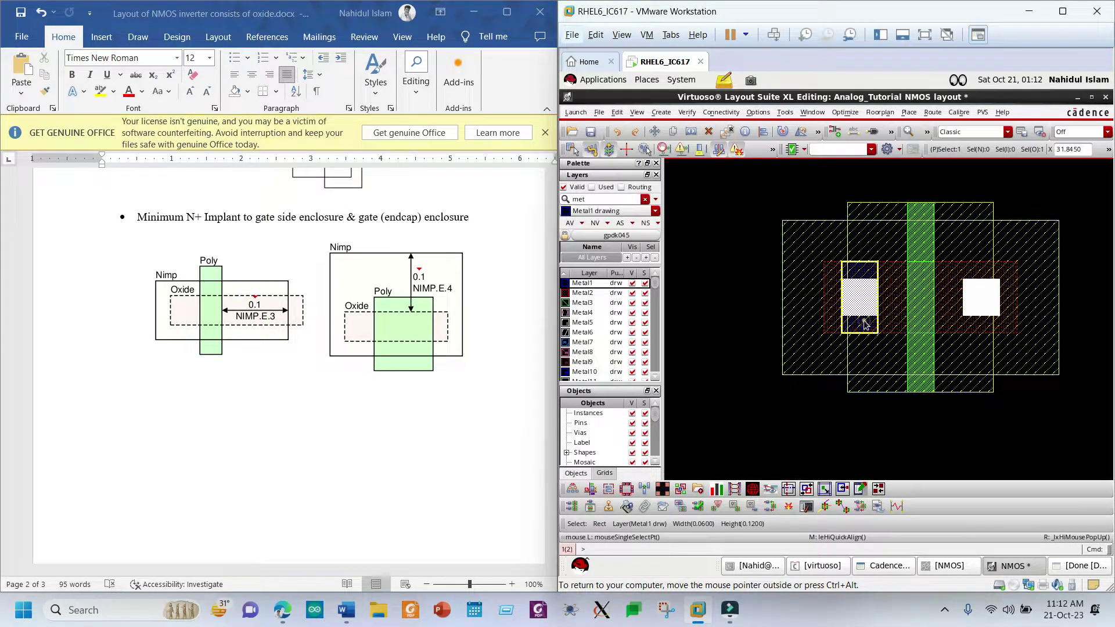
{"action": "key", "text": "c"}
{"action": "left_click", "coordinate": [864, 318]}
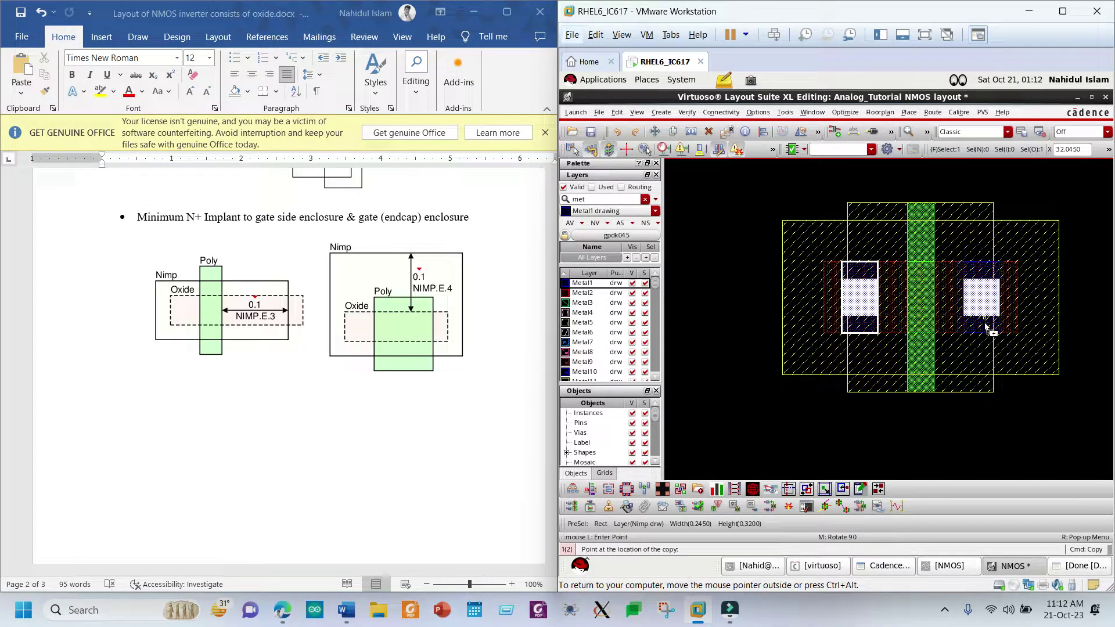
{"action": "left_click", "coordinate": [1038, 352]}
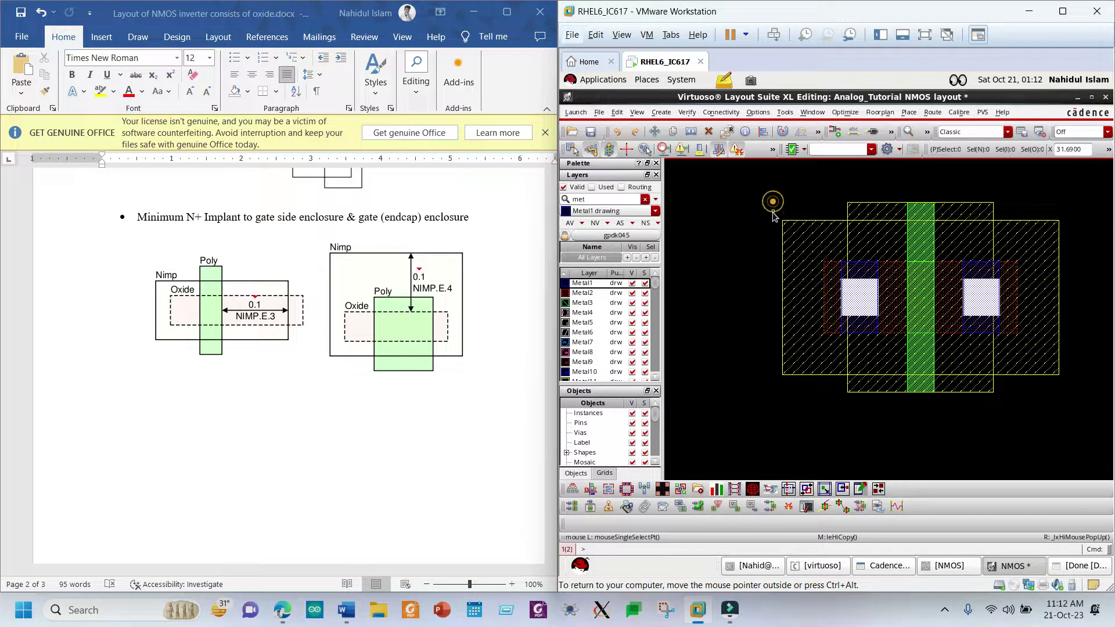
Step: Filter the layer list for "pw" and make PWdummy drawing the active layer
{"action": "left_click", "coordinate": [838, 612]}
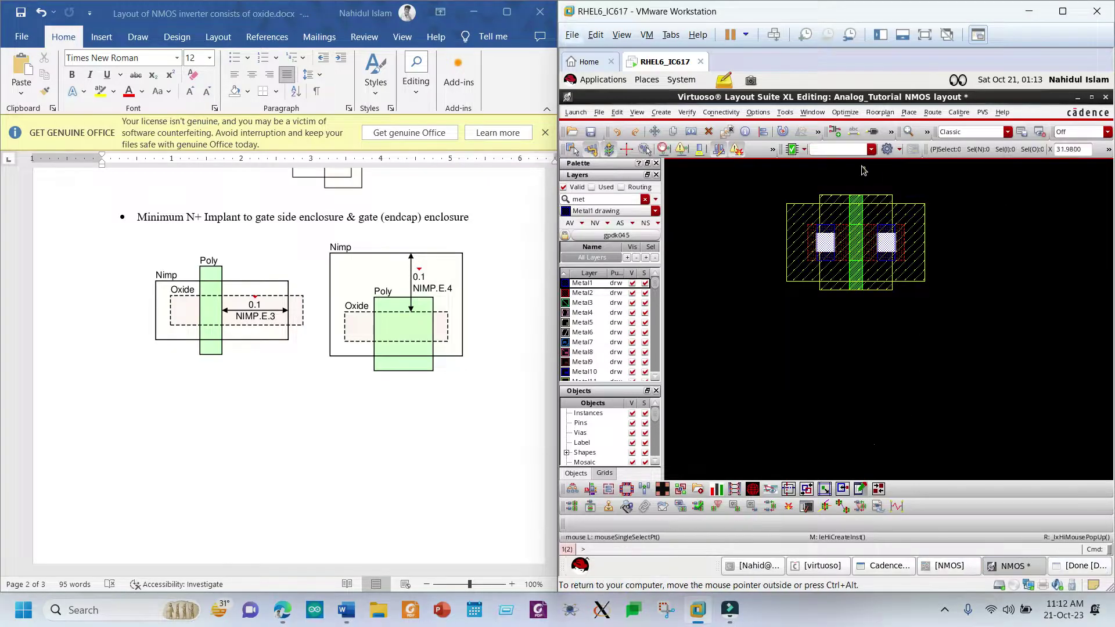
{"action": "scroll", "coordinate": [845, 192], "scroll_direction": "up", "scroll_amount": 1}
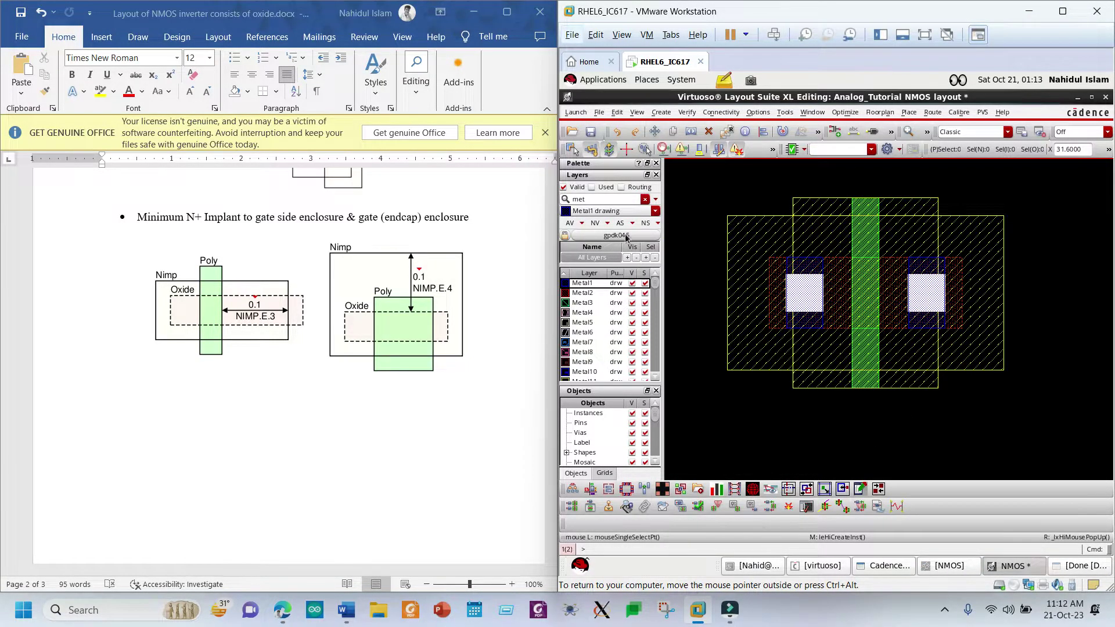
{"action": "scroll", "coordinate": [493, 290], "scroll_direction": "down", "scroll_amount": 1}
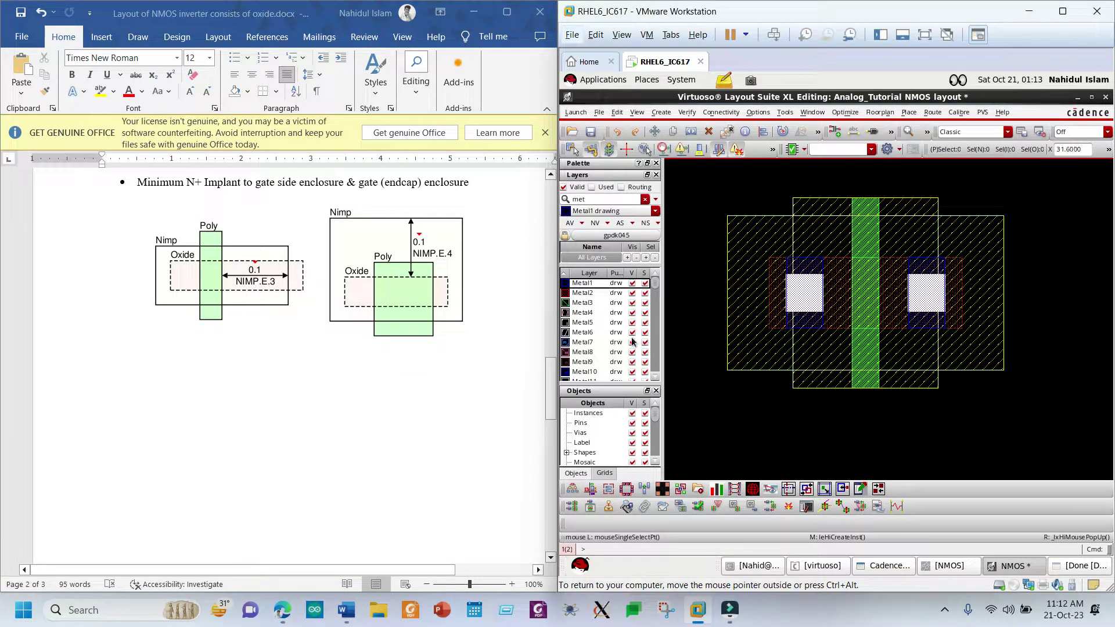
{"action": "scroll", "coordinate": [633, 341], "scroll_direction": "down", "scroll_amount": 1}
{"action": "double_click", "coordinate": [602, 200]}
{"action": "type", "text": "pw"}
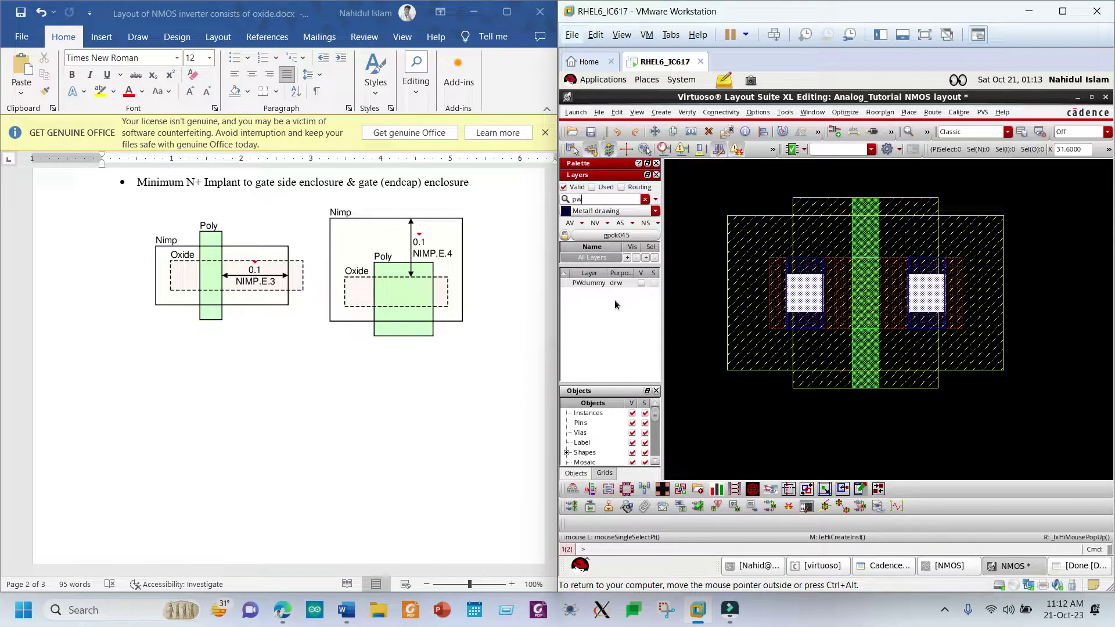
{"action": "left_click", "coordinate": [605, 283]}
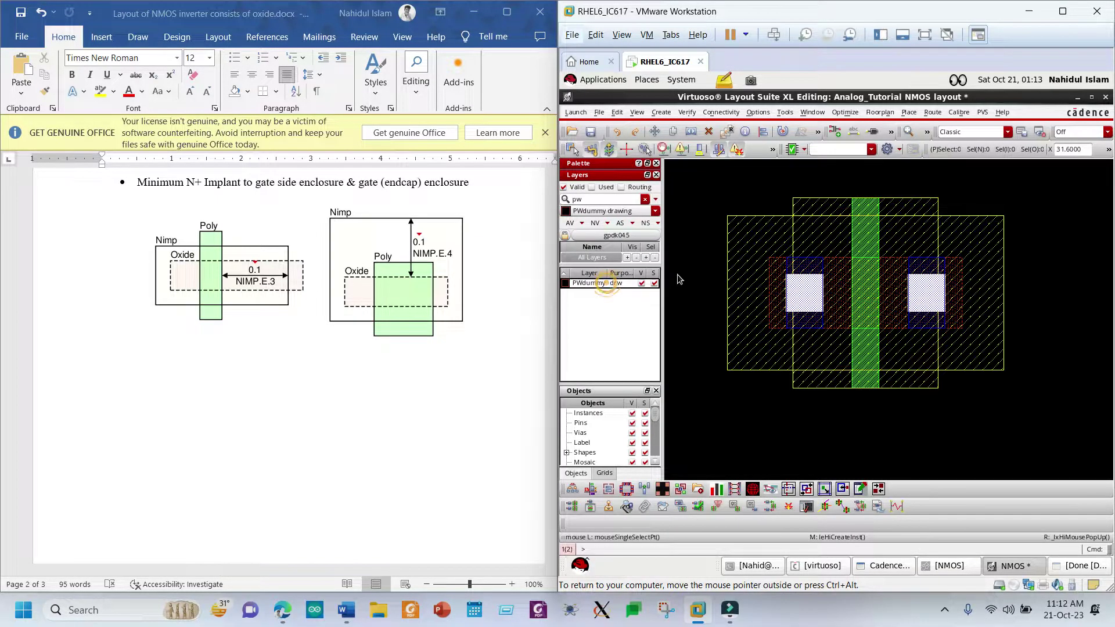
Step: Draw a PWdummy rectangle about 0.56 wide and 0.35 high around the whole transistor
{"action": "key", "text": "r"}
{"action": "left_click", "coordinate": [698, 196]}
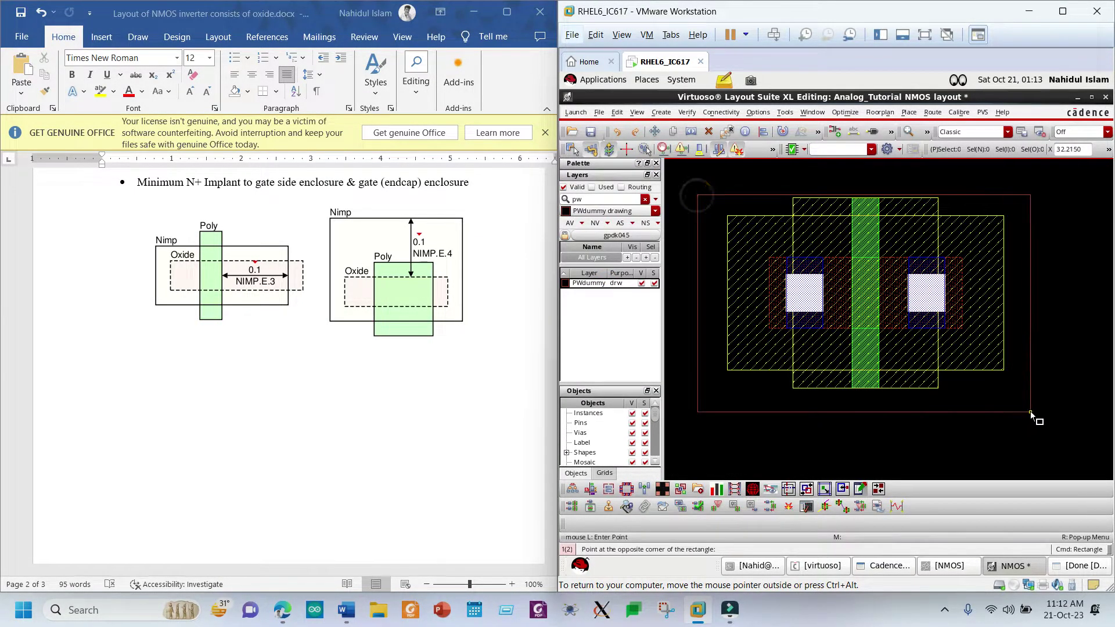
{"action": "left_click", "coordinate": [1030, 403]}
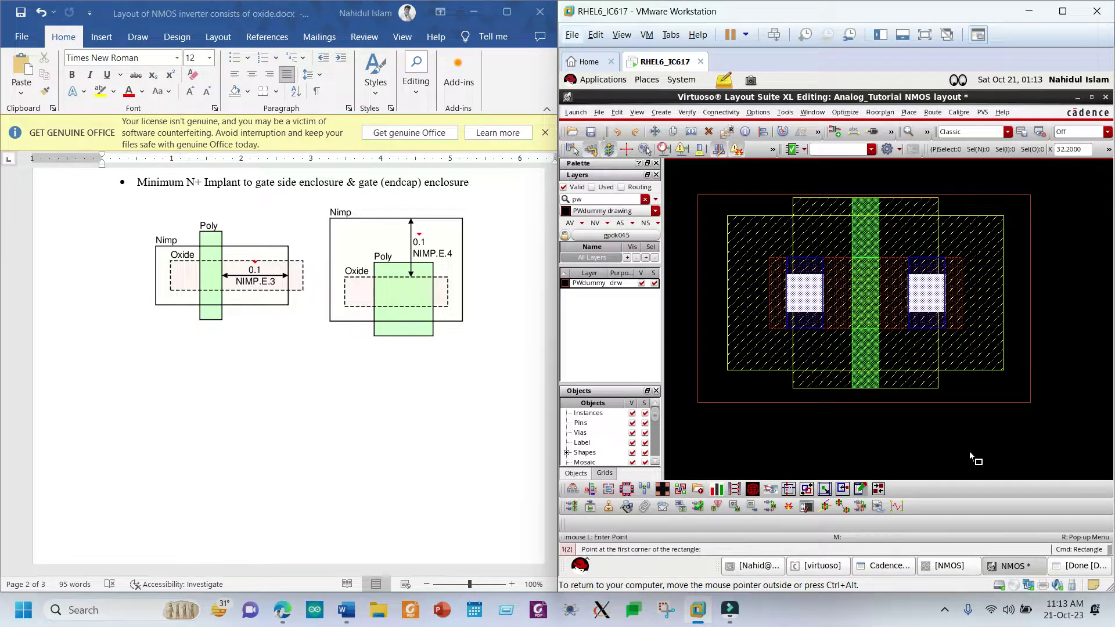
{"action": "key", "text": "Escape"}
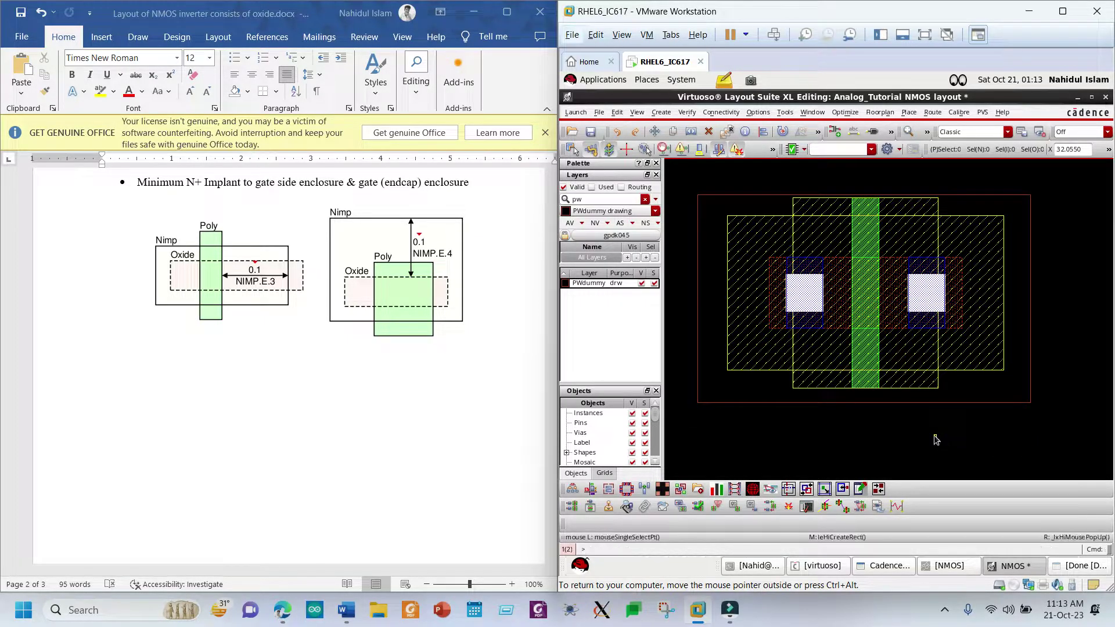
Step: Quick Align the PWdummy rectangle's left edge to the Nimp rectangle's left edge with a user spacing of 0.03
{"action": "key", "text": "a"}
{"action": "left_click", "coordinate": [699, 291]}
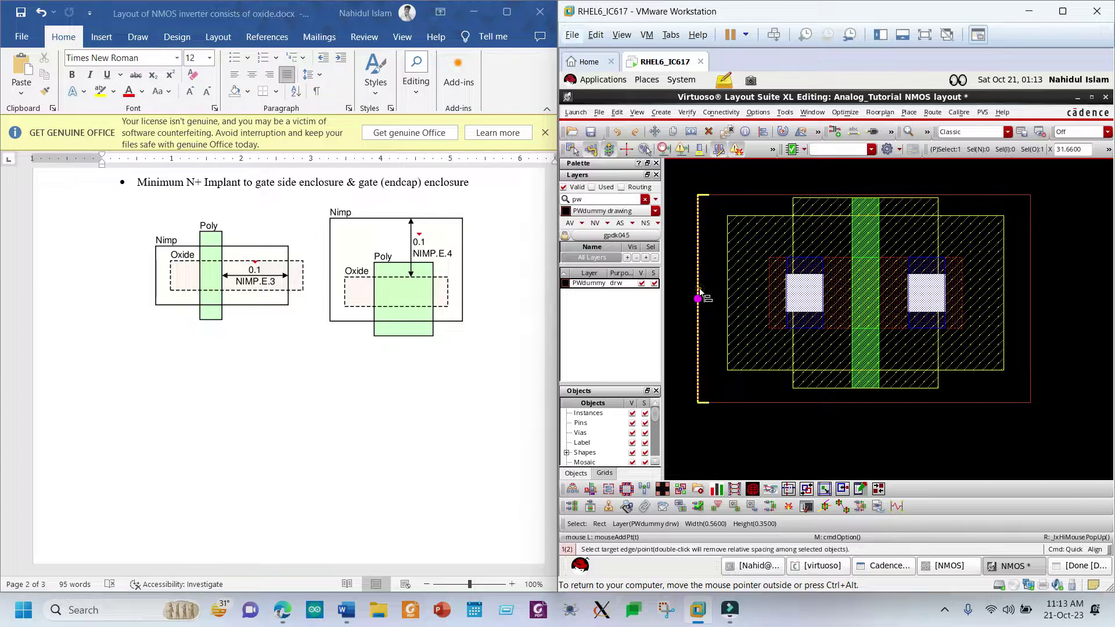
{"action": "key", "text": "F3"}
{"action": "left_click", "coordinate": [851, 229]}
{"action": "left_click", "coordinate": [867, 246]}
{"action": "double_click", "coordinate": [867, 247]}
{"action": "type", "text": "0.03"}
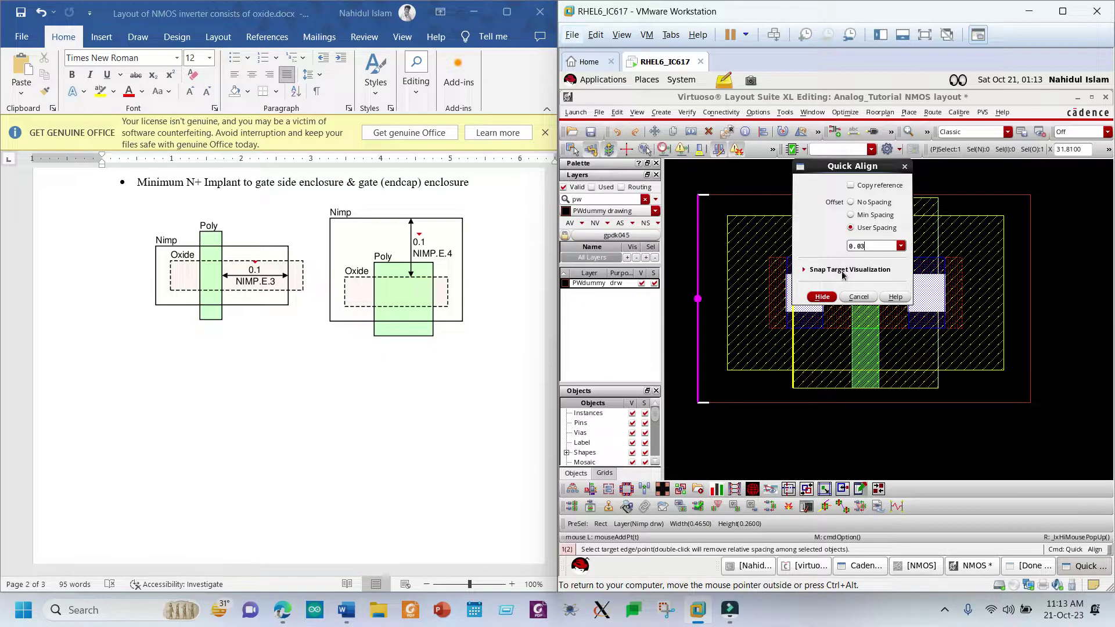
{"action": "left_click", "coordinate": [827, 297]}
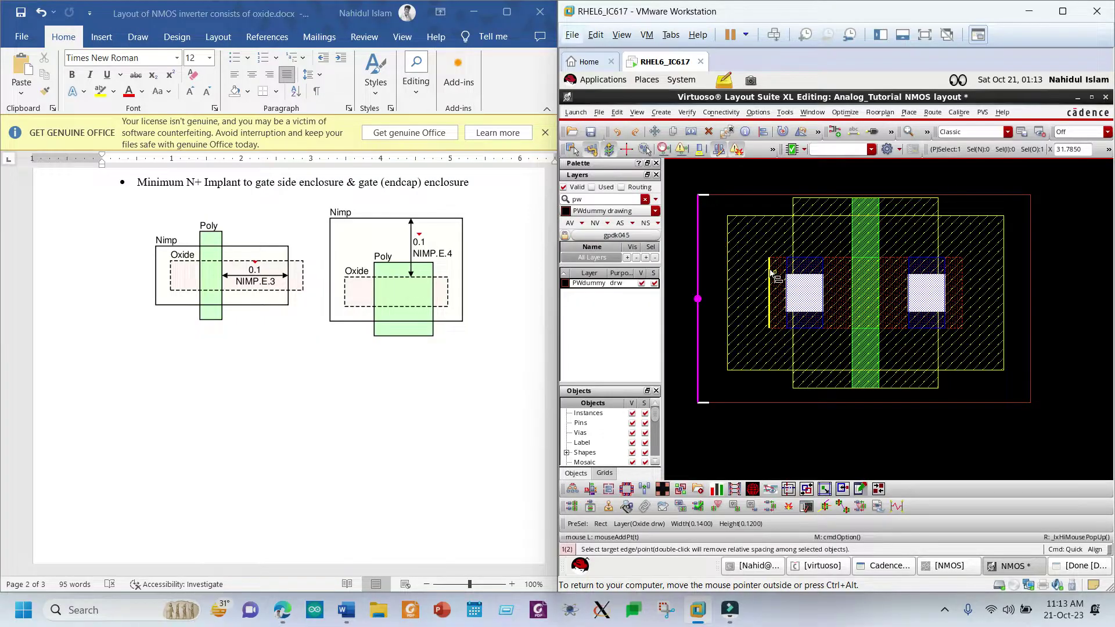
{"action": "left_click", "coordinate": [729, 259]}
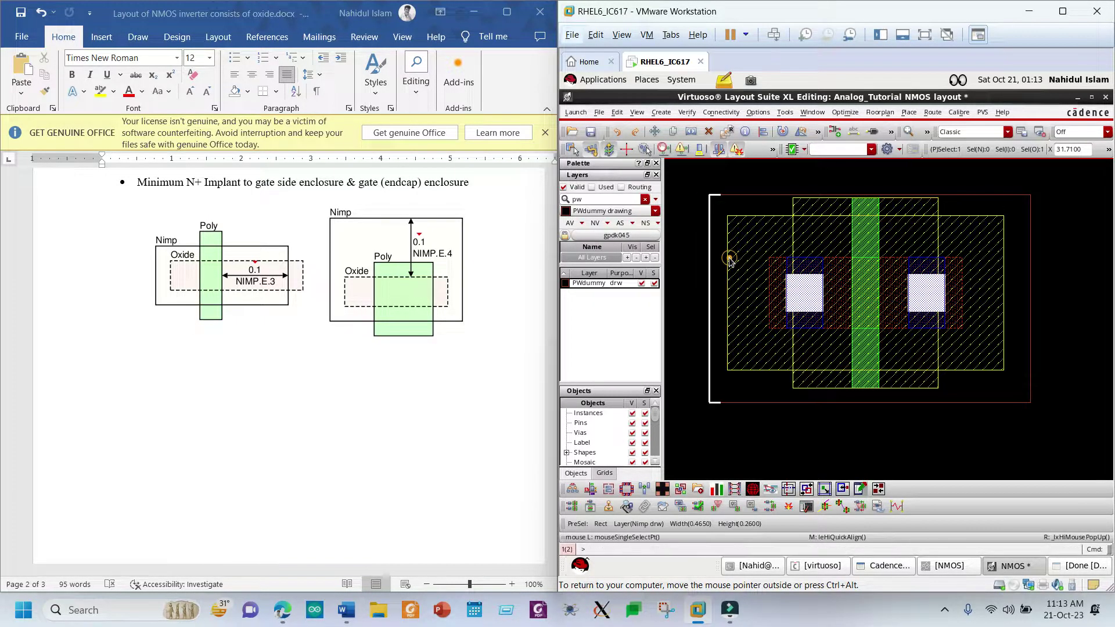
{"action": "left_click", "coordinate": [720, 288]}
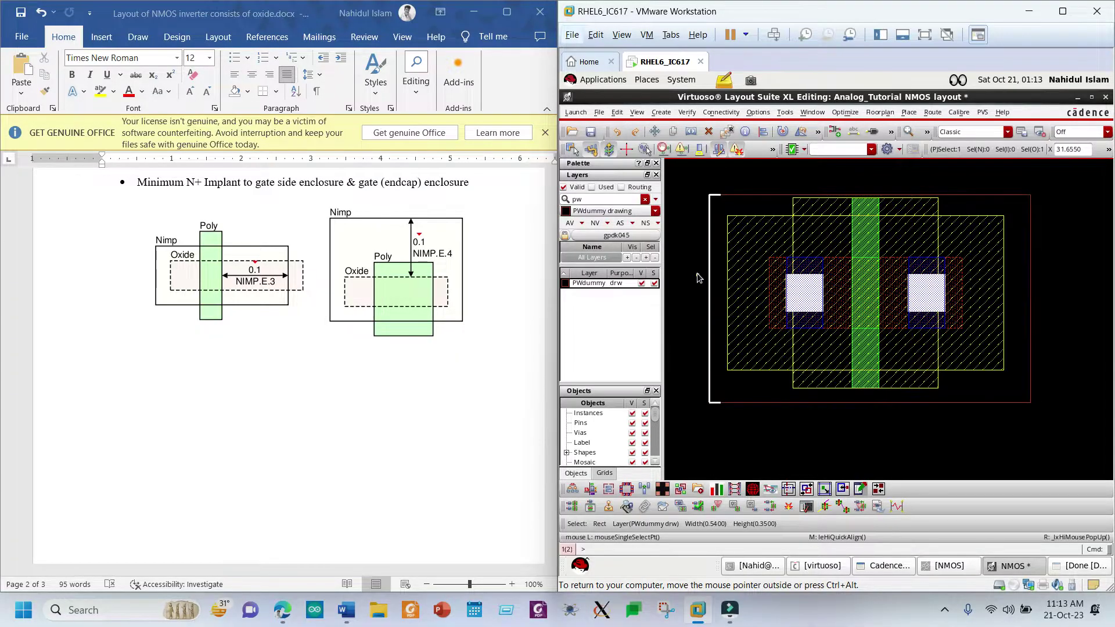
{"action": "left_click", "coordinate": [700, 277]}
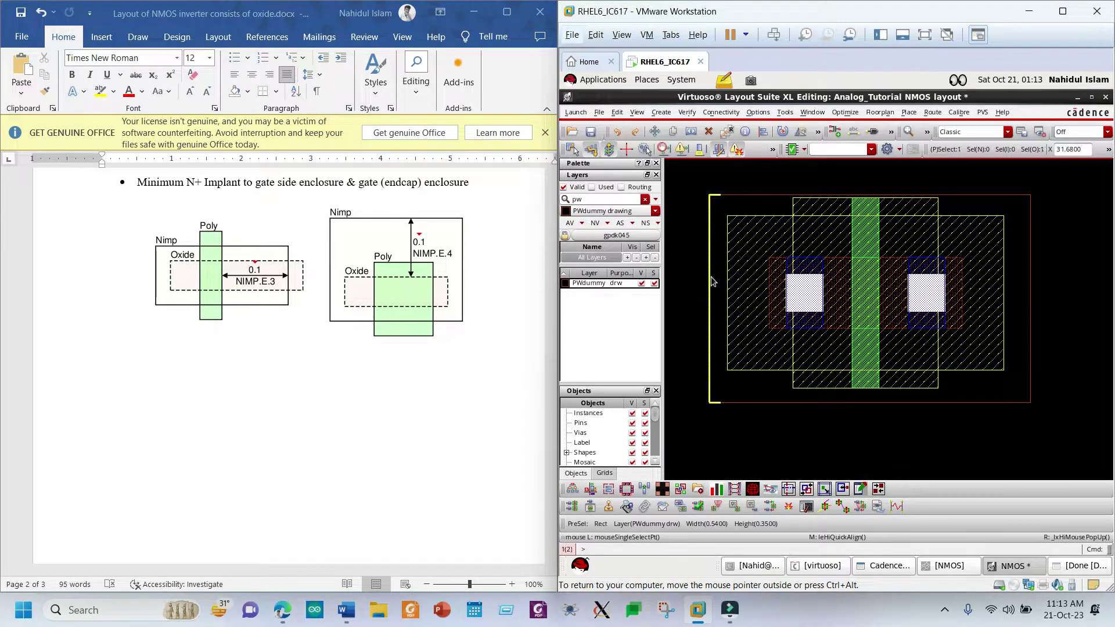
Step: Stretch the PWdummy rectangle's left and upper edges inward past the corresponding Nimp edges, to a size of about 0.465 by 0.285
{"action": "key", "text": "s"}
{"action": "left_click", "coordinate": [712, 278]}
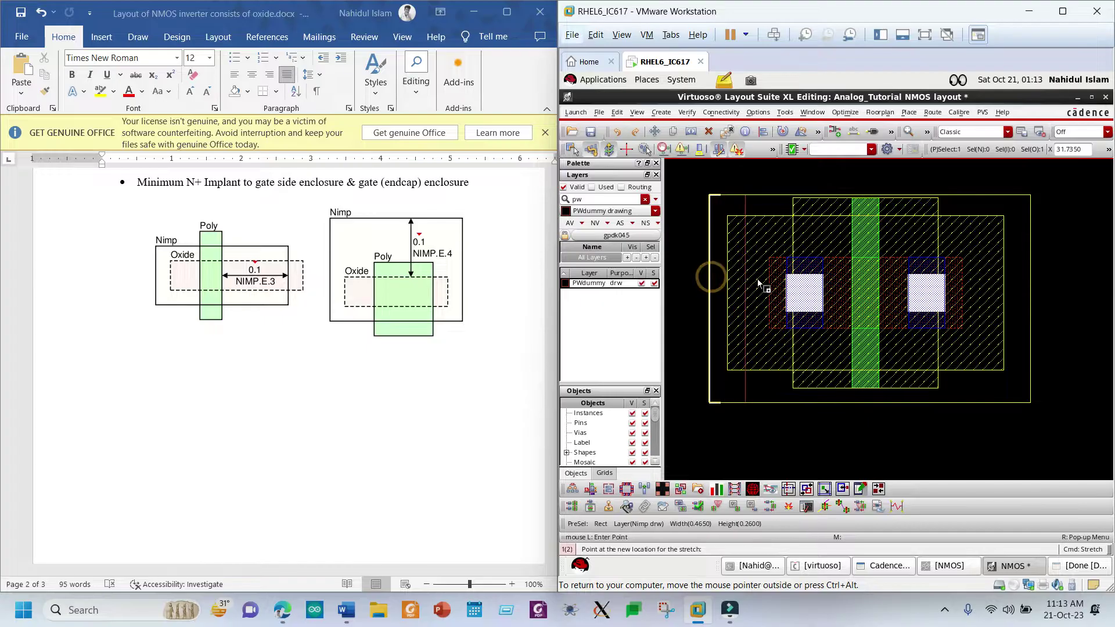
{"action": "left_click", "coordinate": [756, 281]}
{"action": "left_click", "coordinate": [969, 196]}
{"action": "key", "text": "s"}
{"action": "left_click", "coordinate": [968, 200]}
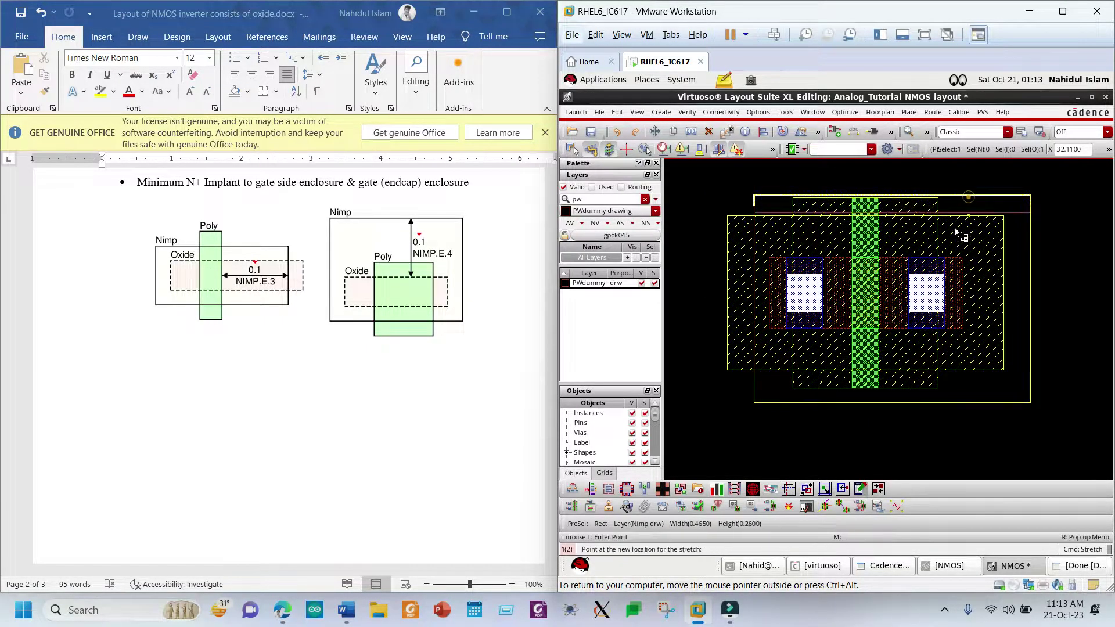
{"action": "left_click", "coordinate": [952, 236]}
{"action": "left_click", "coordinate": [1022, 269]}
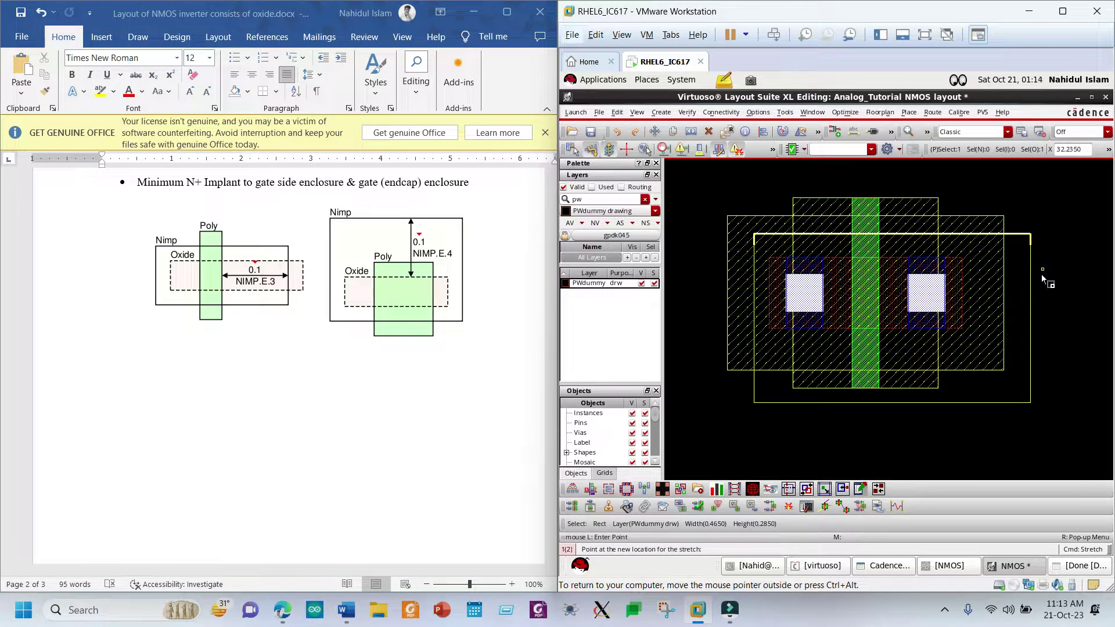
{"action": "key", "text": "Escape"}
Step: Stretch the PWdummy rectangle's right and lower edges inside the Nimp rectangle, to a size of about 0.395 by 0.2
{"action": "left_click", "coordinate": [1038, 239]}
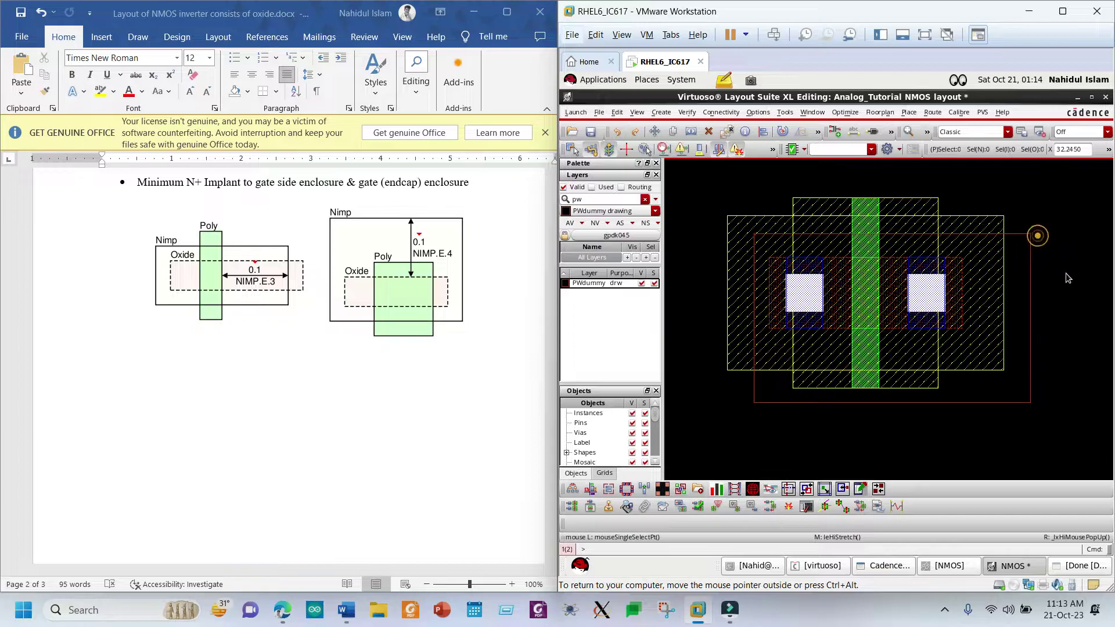
{"action": "key", "text": "s"}
{"action": "left_click", "coordinate": [1031, 274]}
{"action": "left_click", "coordinate": [988, 268]}
{"action": "left_click", "coordinate": [938, 401]}
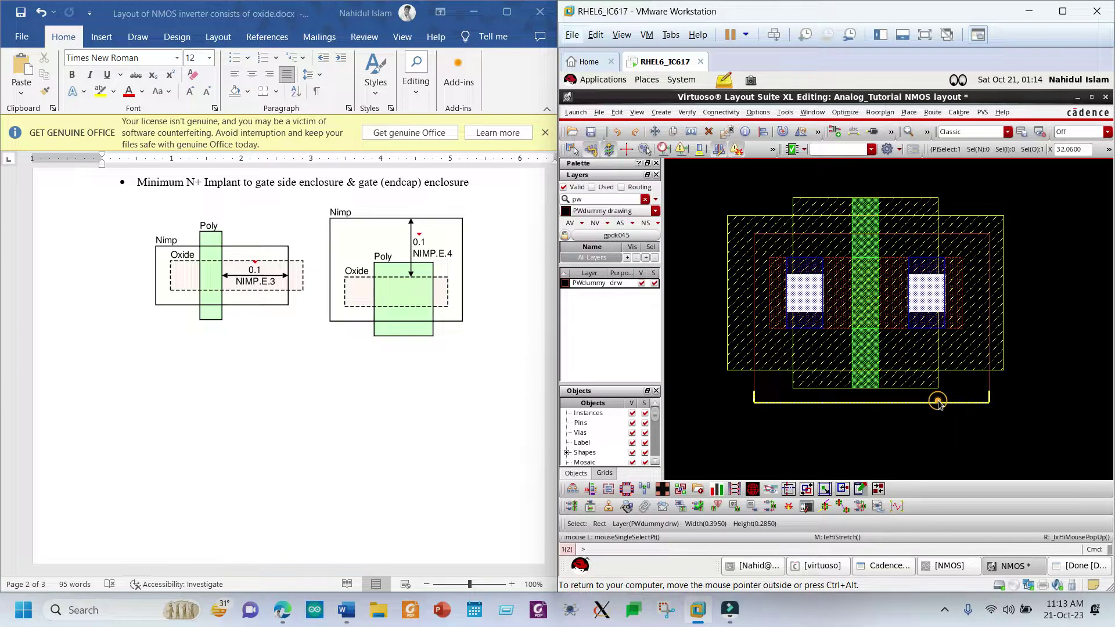
{"action": "left_click", "coordinate": [939, 351]}
{"action": "left_click", "coordinate": [997, 411]}
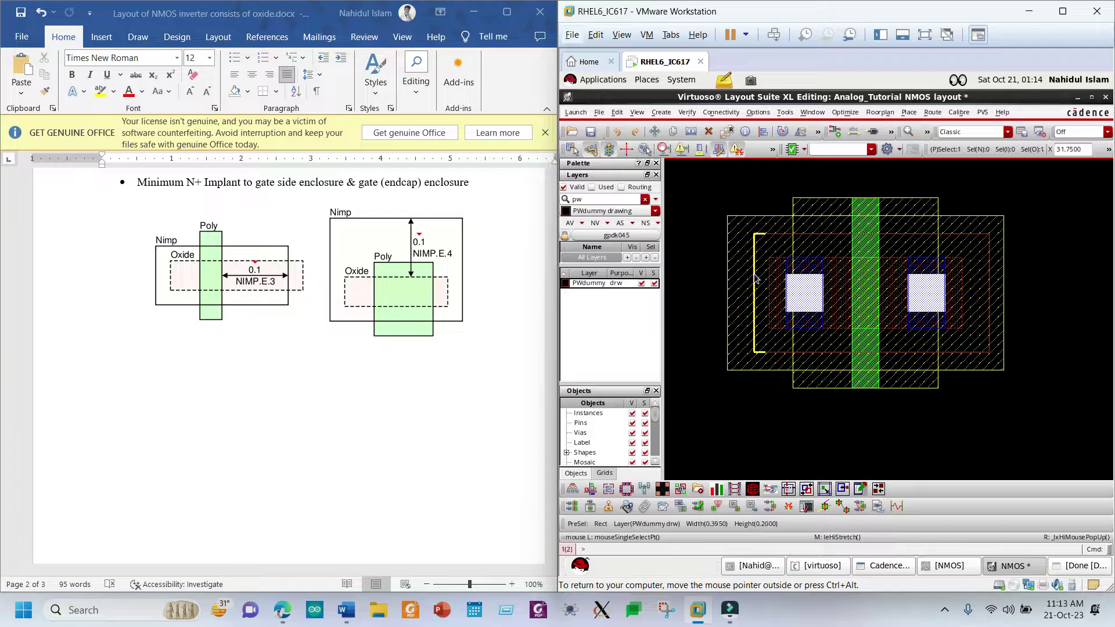
Step: Quick Align all four edges of the PWdummy rectangle inside the corresponding Nimp edges with the 0.03 user spacing
{"action": "left_click", "coordinate": [755, 278]}
{"action": "key", "text": "a"}
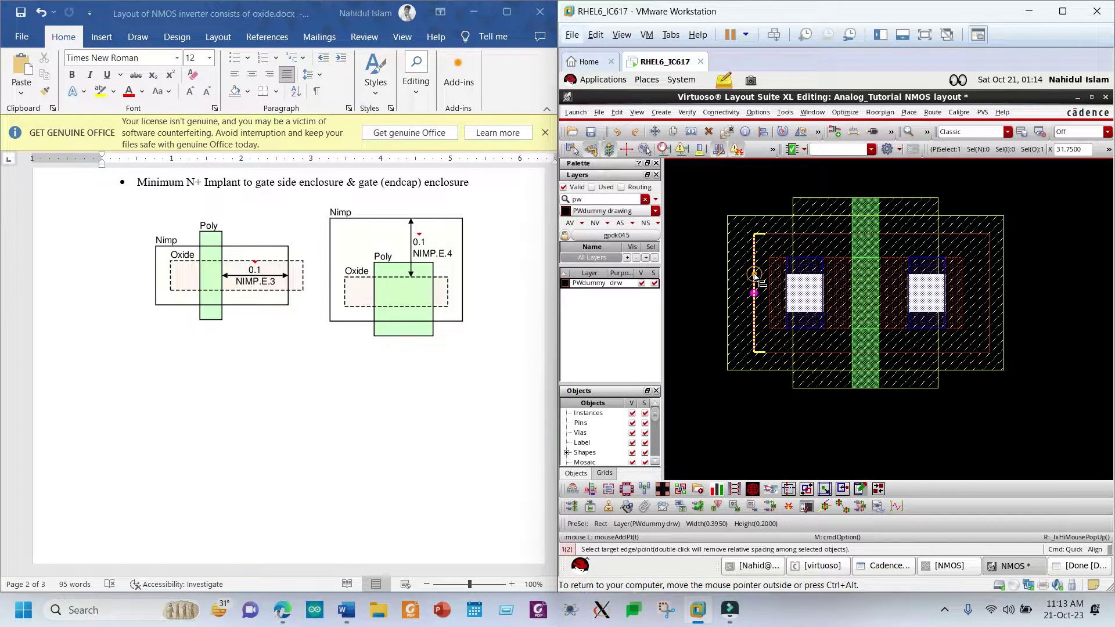
{"action": "left_click", "coordinate": [729, 257]}
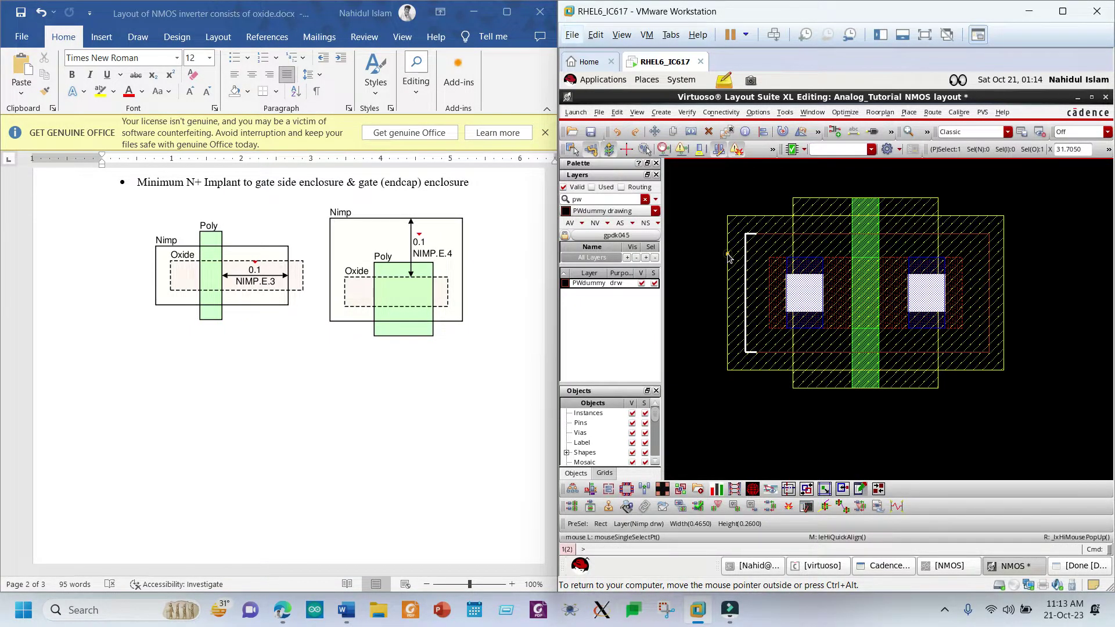
{"action": "left_click", "coordinate": [829, 236]}
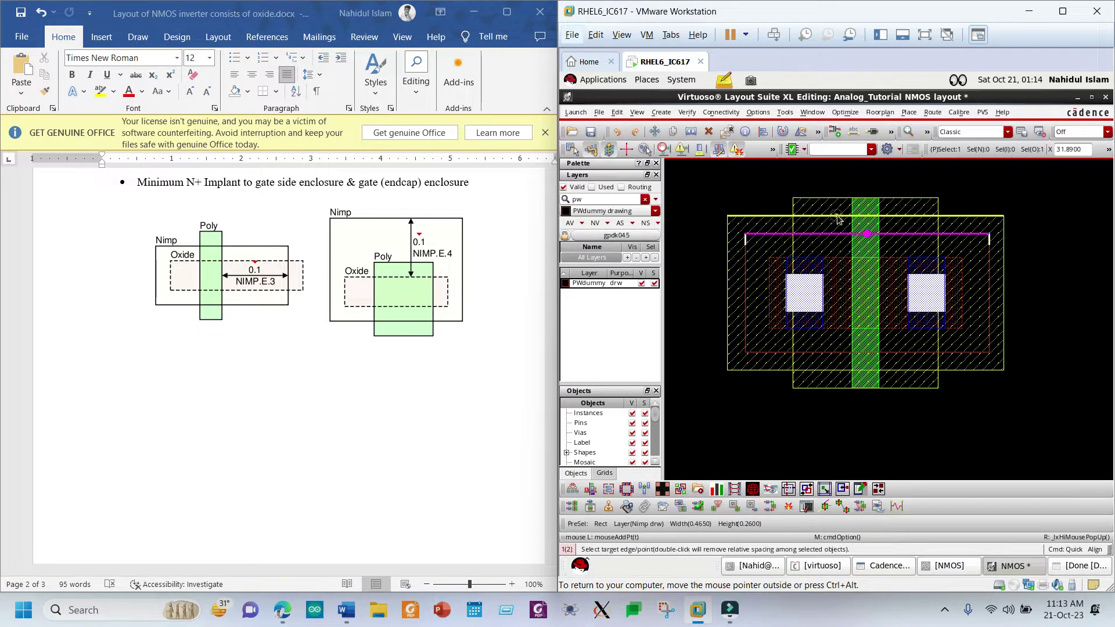
{"action": "key", "text": "a"}
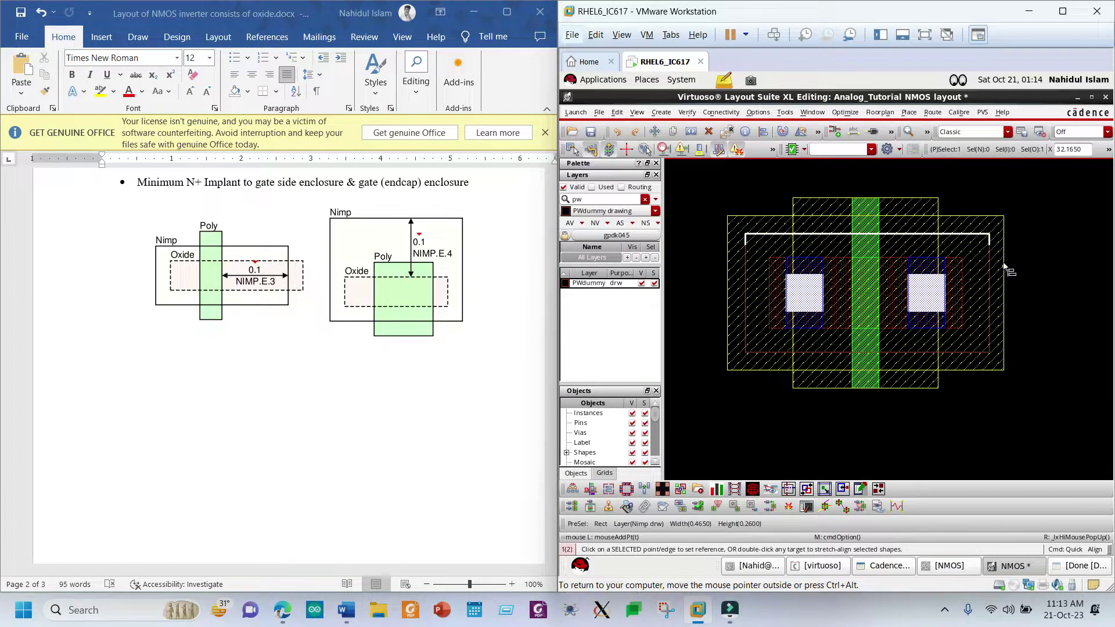
{"action": "key", "text": "Escape"}
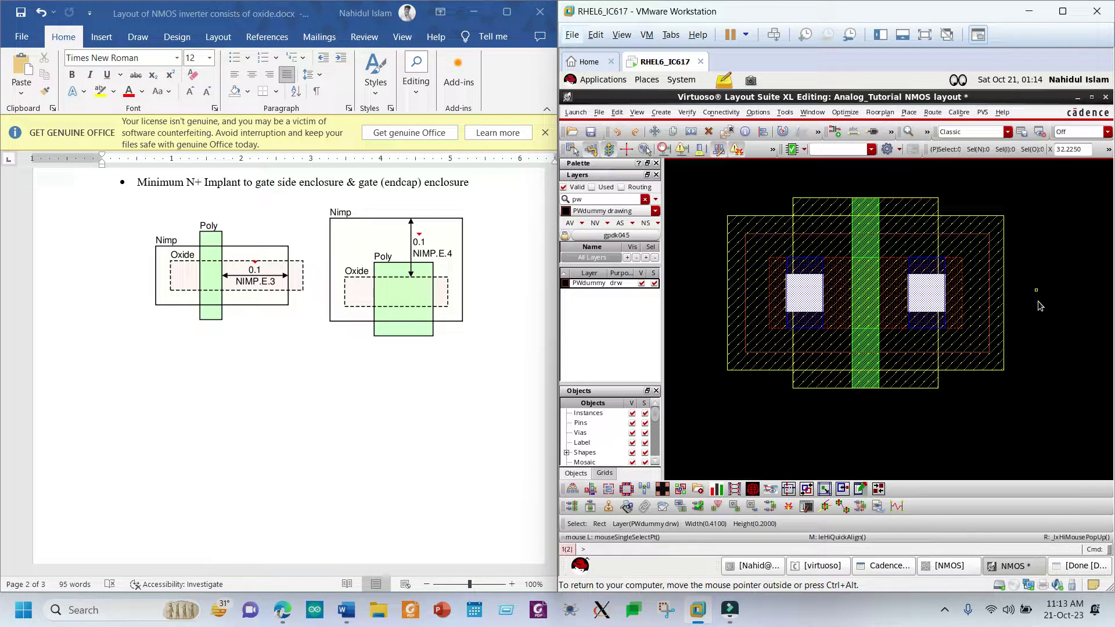
{"action": "left_click", "coordinate": [988, 291]}
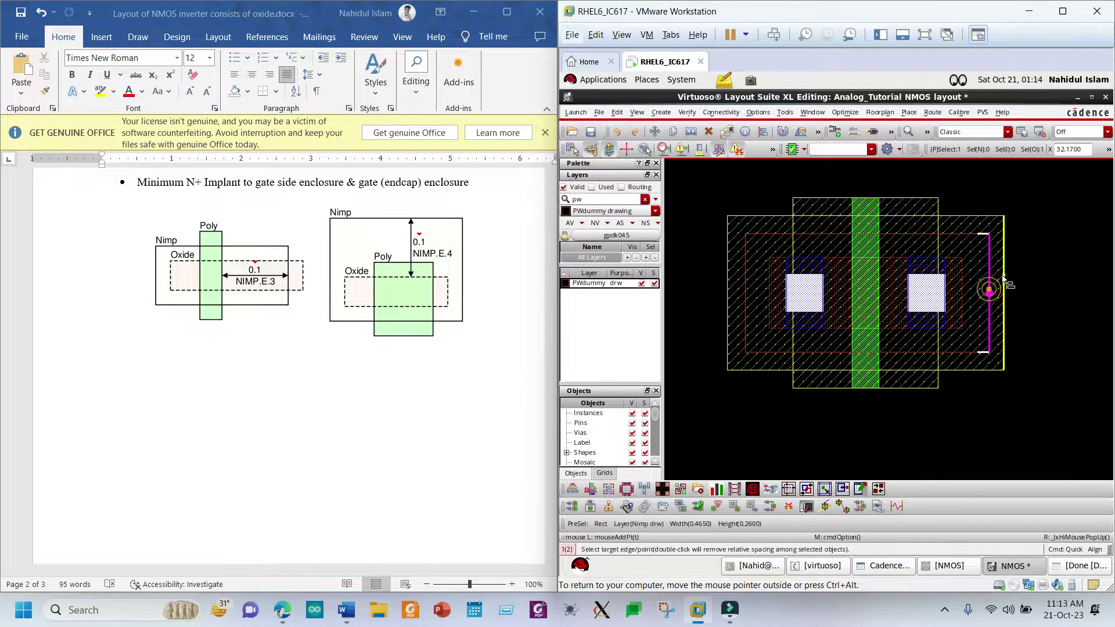
{"action": "key", "text": "a"}
{"action": "left_click", "coordinate": [935, 351]}
{"action": "left_click", "coordinate": [966, 425]}
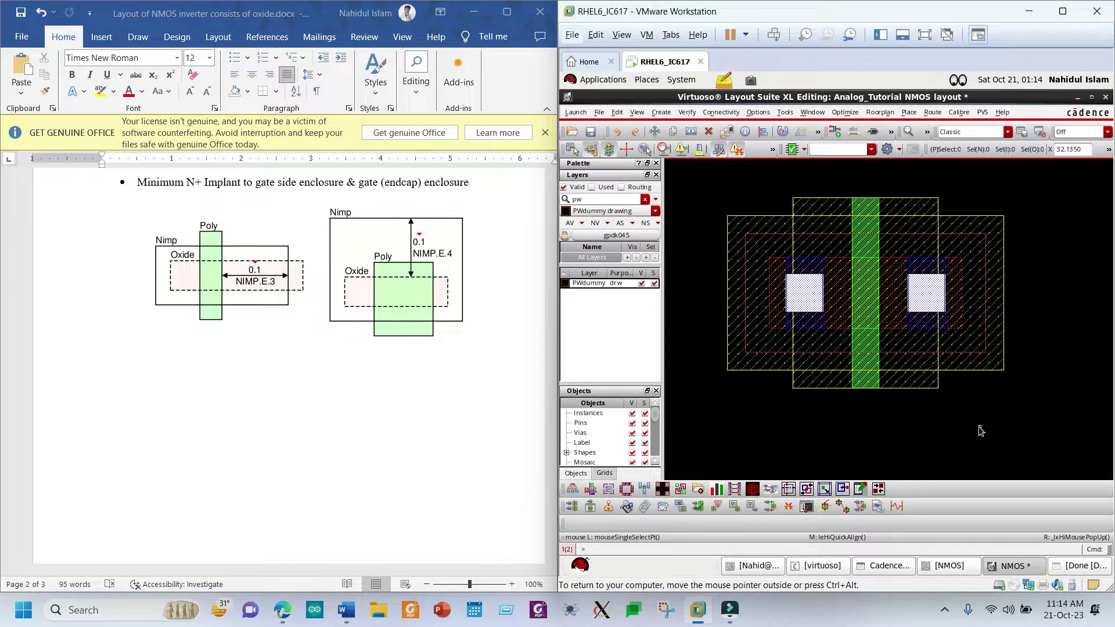
{"action": "left_click", "coordinate": [977, 427]}
Step: Set the Quick Align user spacing to 0.01 and align the PWdummy rectangle's left edge to the Nimp's left edge
{"action": "left_click", "coordinate": [831, 610]}
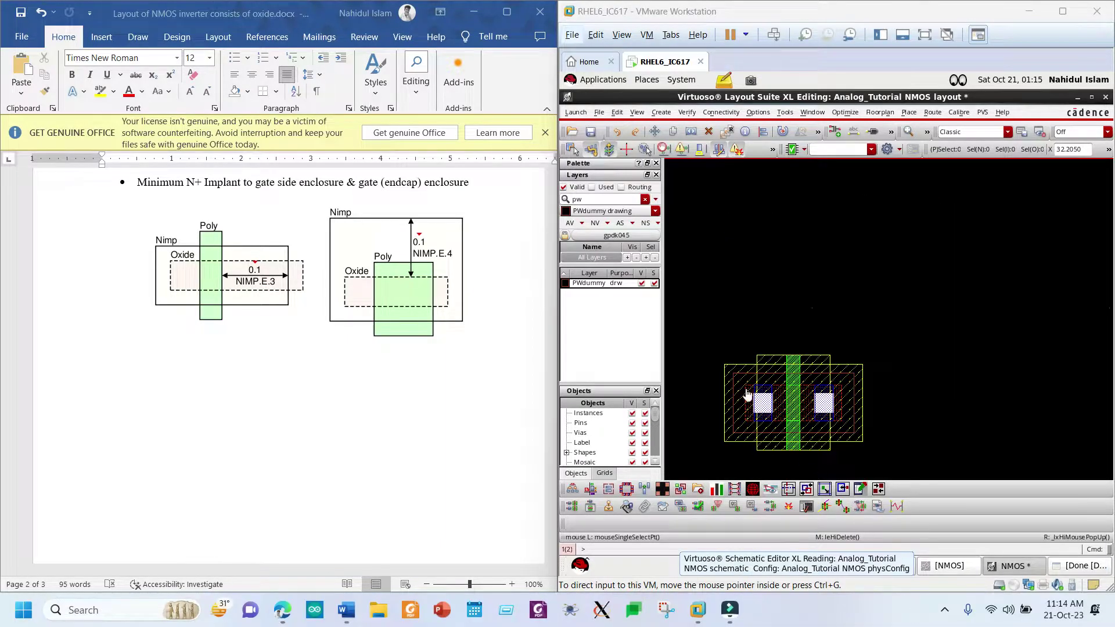
{"action": "left_click", "coordinate": [816, 328]}
{"action": "scroll", "coordinate": [719, 401], "scroll_direction": "down", "scroll_amount": 1}
{"action": "scroll", "coordinate": [718, 404], "scroll_direction": "up", "scroll_amount": 1}
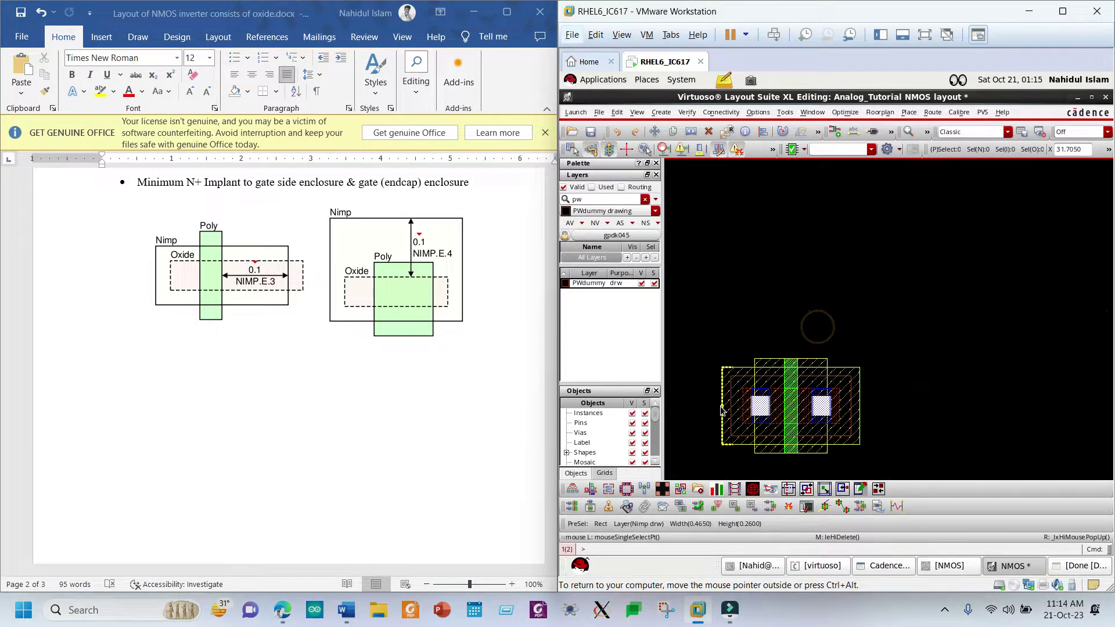
{"action": "key", "text": "f"}
{"action": "left_click", "coordinate": [716, 319]}
{"action": "key", "text": "a"}
{"action": "left_click", "coordinate": [716, 319]}
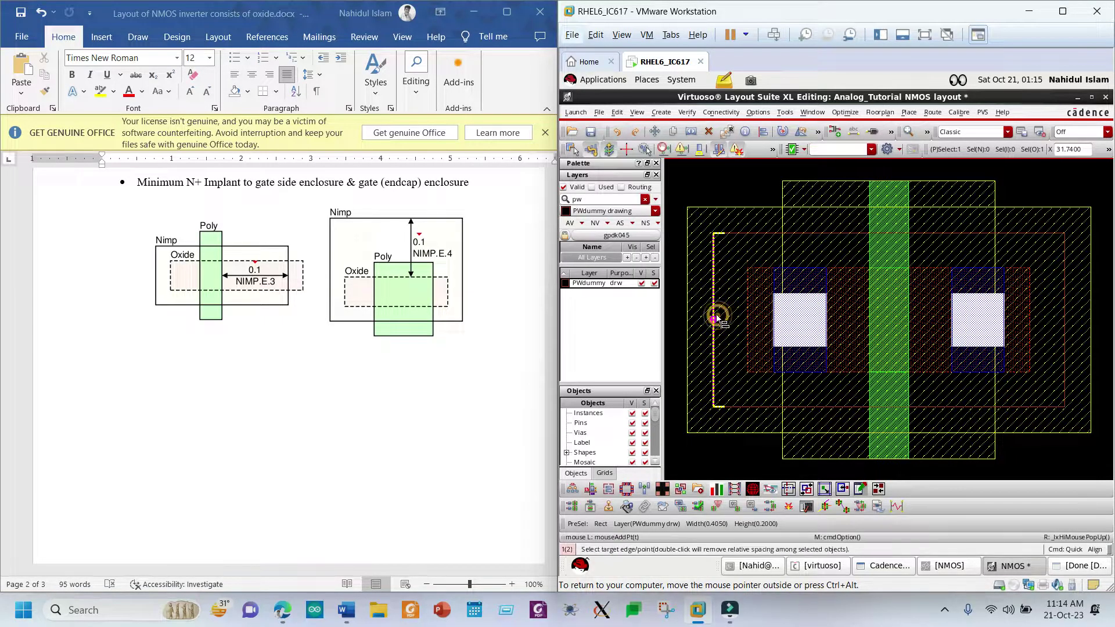
{"action": "key", "text": "F3"}
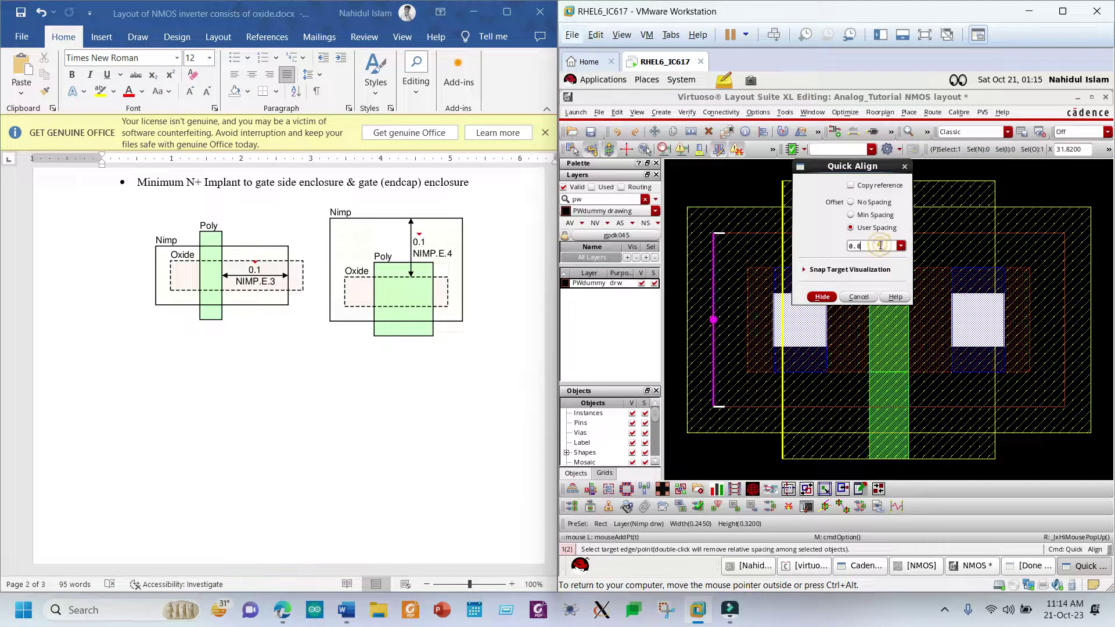
{"action": "left_click", "coordinate": [822, 296]}
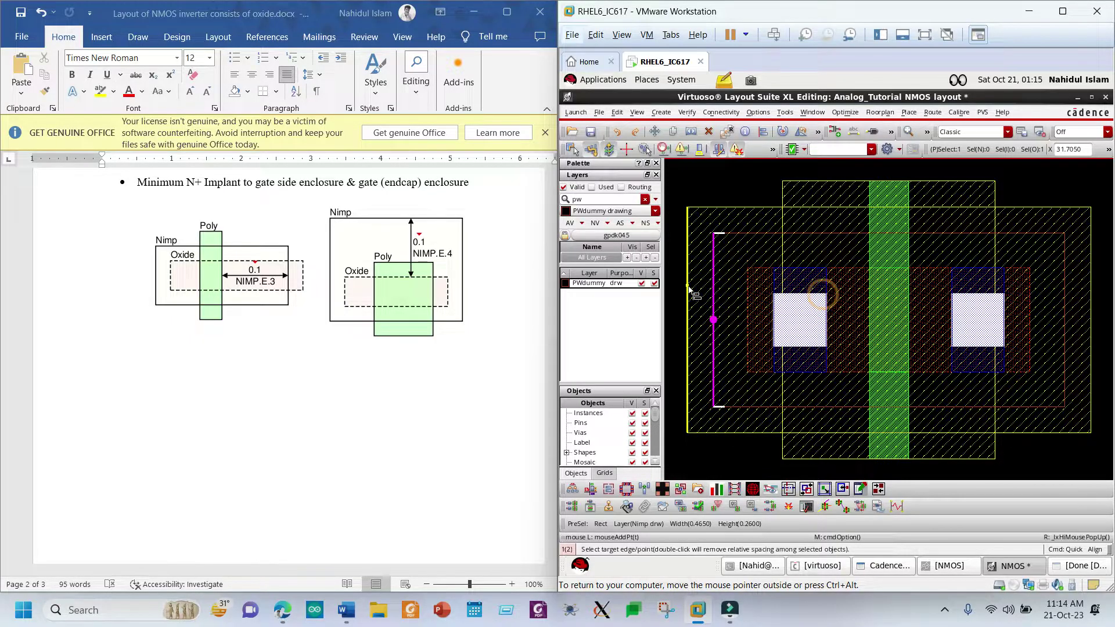
{"action": "left_click", "coordinate": [688, 287]}
Step: Quick Align the PWdummy rectangle's upper and right edges to the corresponding Nimp edges with the same 0.01 spacing
{"action": "left_click", "coordinate": [833, 235]}
{"action": "key", "text": "a"}
{"action": "left_click", "coordinate": [834, 235]}
{"action": "left_click", "coordinate": [838, 208]}
{"action": "scroll", "coordinate": [822, 326], "scroll_direction": "down", "scroll_amount": 2}
{"action": "scroll", "coordinate": [891, 330], "scroll_direction": "up", "scroll_amount": 2}
{"action": "key", "text": "a"}
{"action": "key", "text": "Escape"}
{"action": "key", "text": "a"}
{"action": "left_click", "coordinate": [994, 284]}
{"action": "left_click", "coordinate": [1022, 280]}
{"action": "key", "text": "Escape"}
Step: Quick Align the PWdummy rectangle's lower edge to the Nimp's lower edge with the same 0.01 spacing
{"action": "scroll", "coordinate": [1012, 335], "scroll_direction": "down", "scroll_amount": 2}
{"action": "left_click", "coordinate": [990, 410]}
{"action": "scroll", "coordinate": [987, 410], "scroll_direction": "up", "scroll_amount": 2}
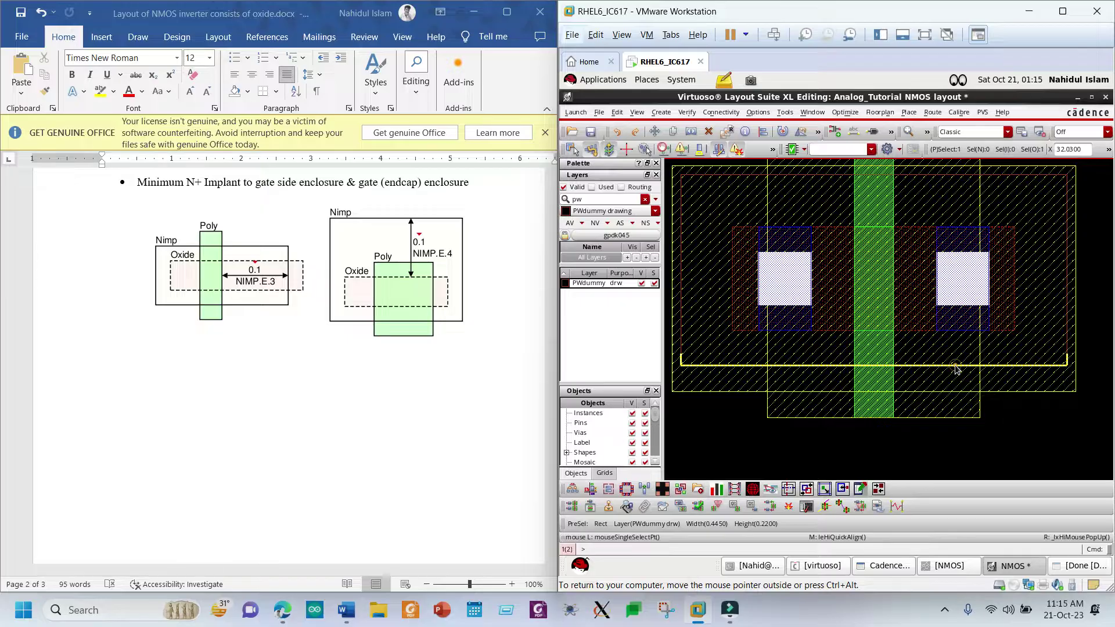
{"action": "left_click", "coordinate": [955, 365]}
{"action": "left_click", "coordinate": [955, 393]}
{"action": "scroll", "coordinate": [955, 392], "scroll_direction": "down", "scroll_amount": 2}
{"action": "left_click", "coordinate": [970, 423]}
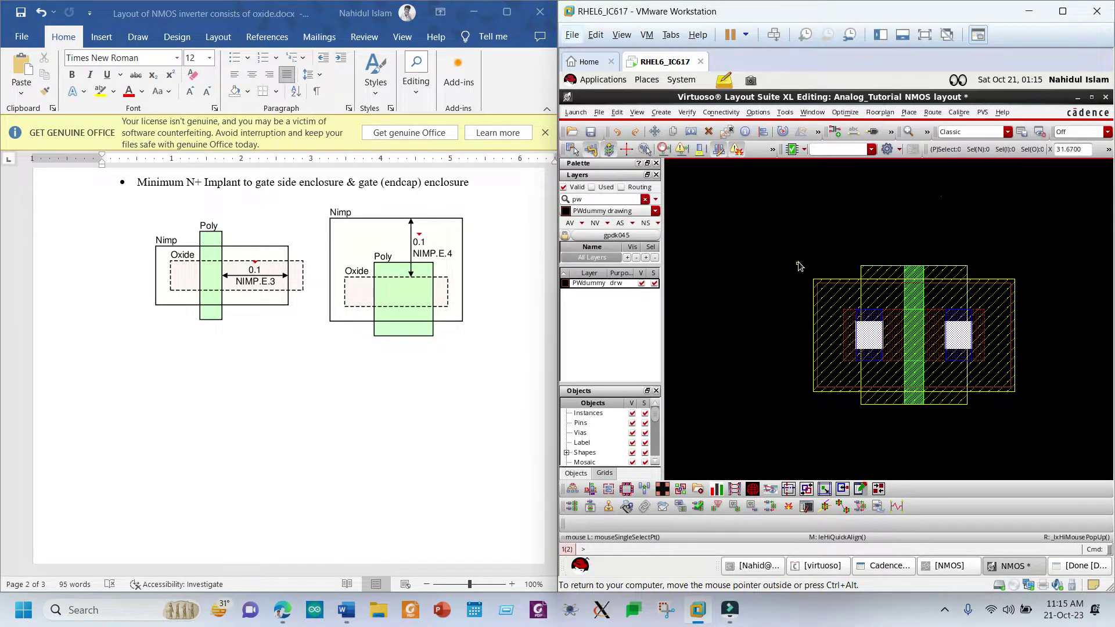
{"action": "left_click_drag", "start_coordinate": [782, 203], "coordinate": [1044, 458]}
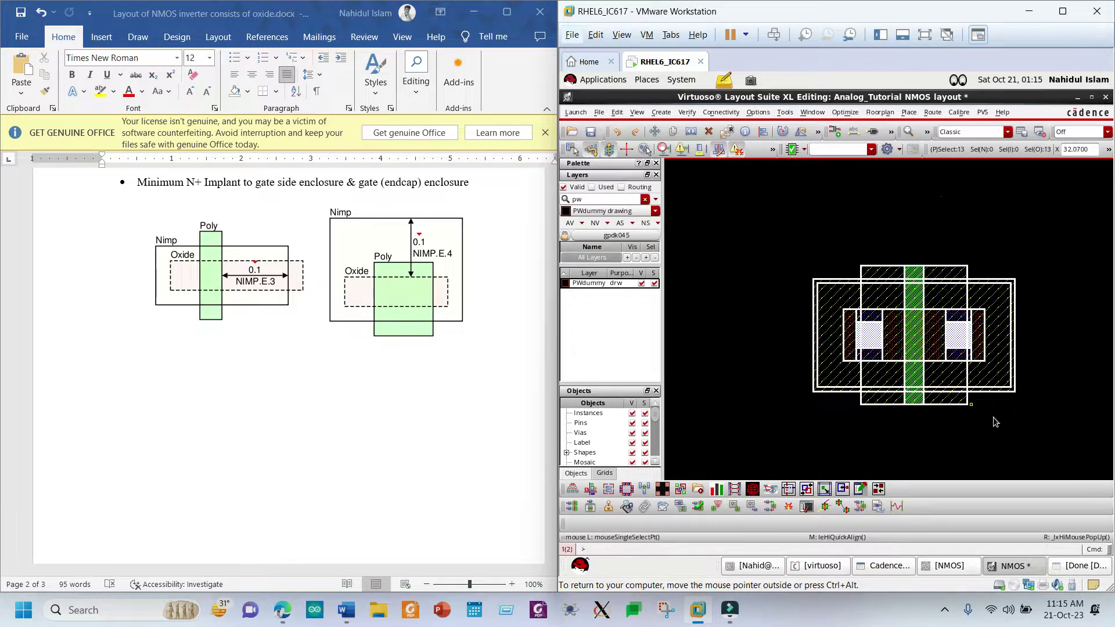
{"action": "key", "text": "m"}
{"action": "left_click", "coordinate": [661, 112]}
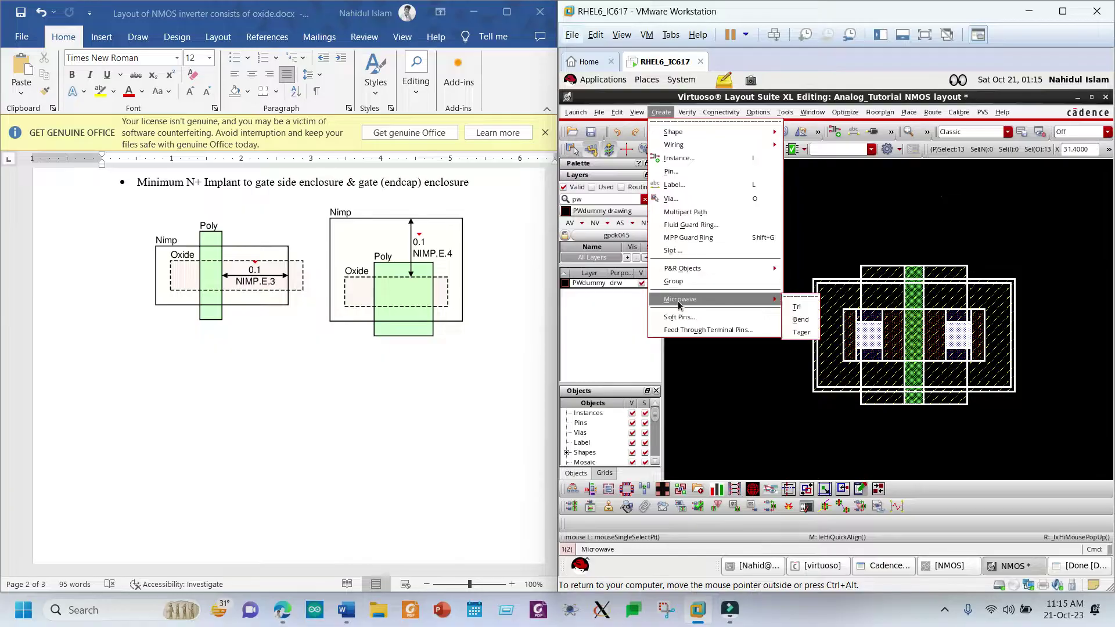
{"action": "mouse_move", "coordinate": [691, 272]}
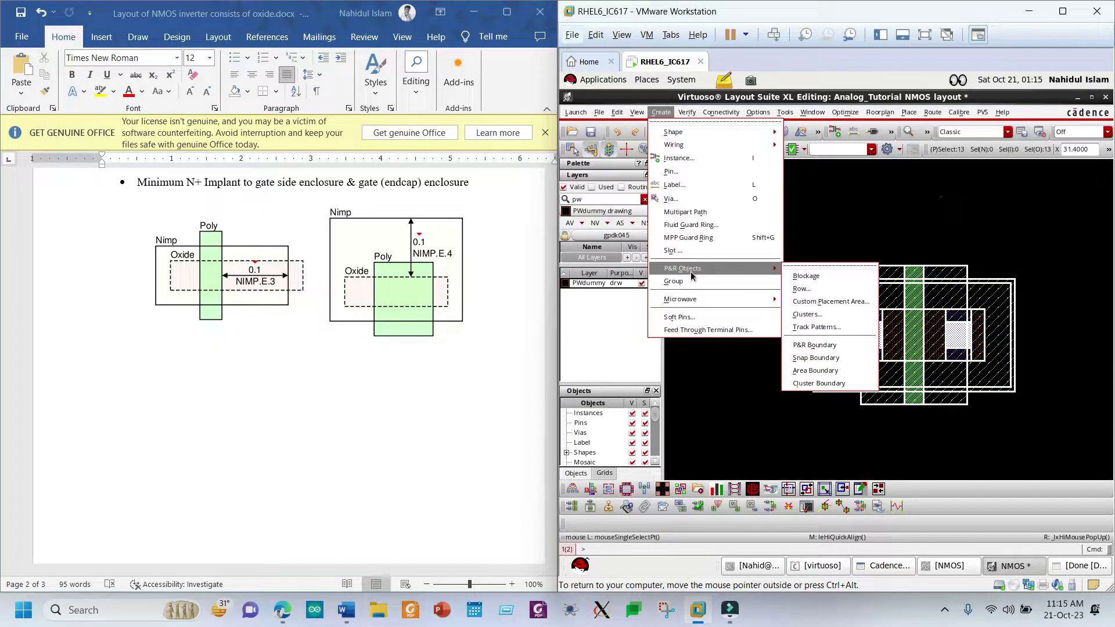
{"action": "mouse_move", "coordinate": [628, 115]}
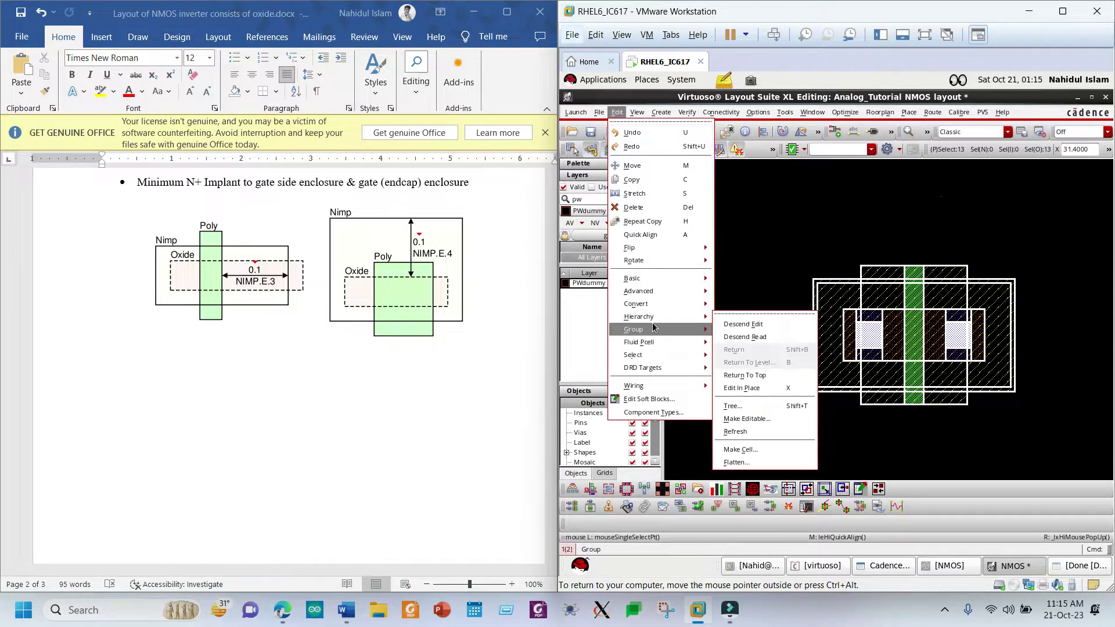
{"action": "mouse_move", "coordinate": [653, 328]}
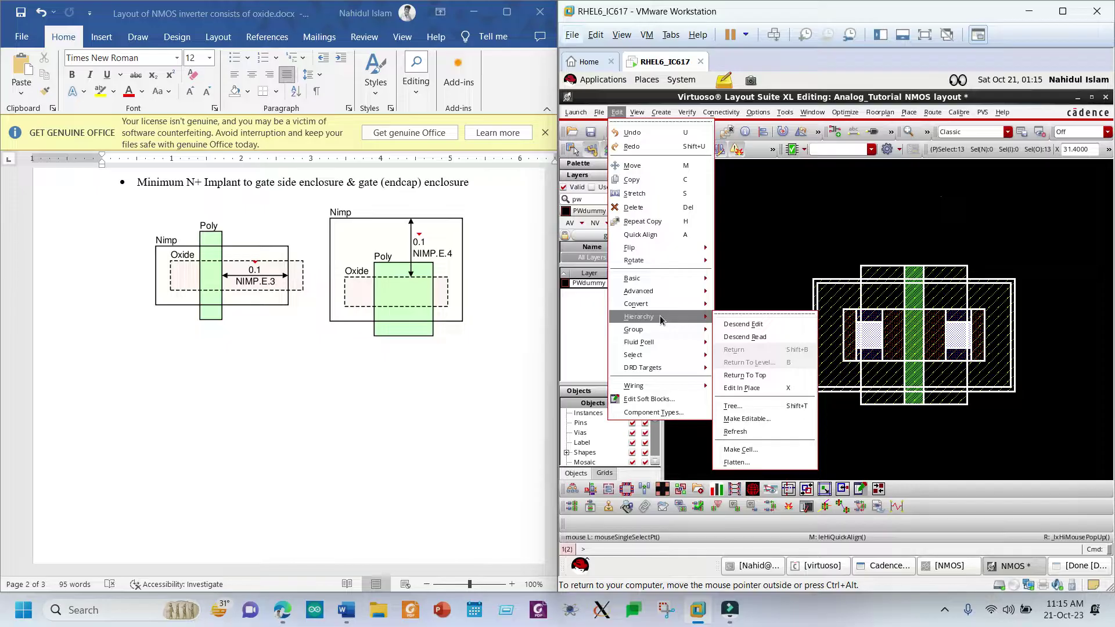
{"action": "mouse_move", "coordinate": [691, 368]}
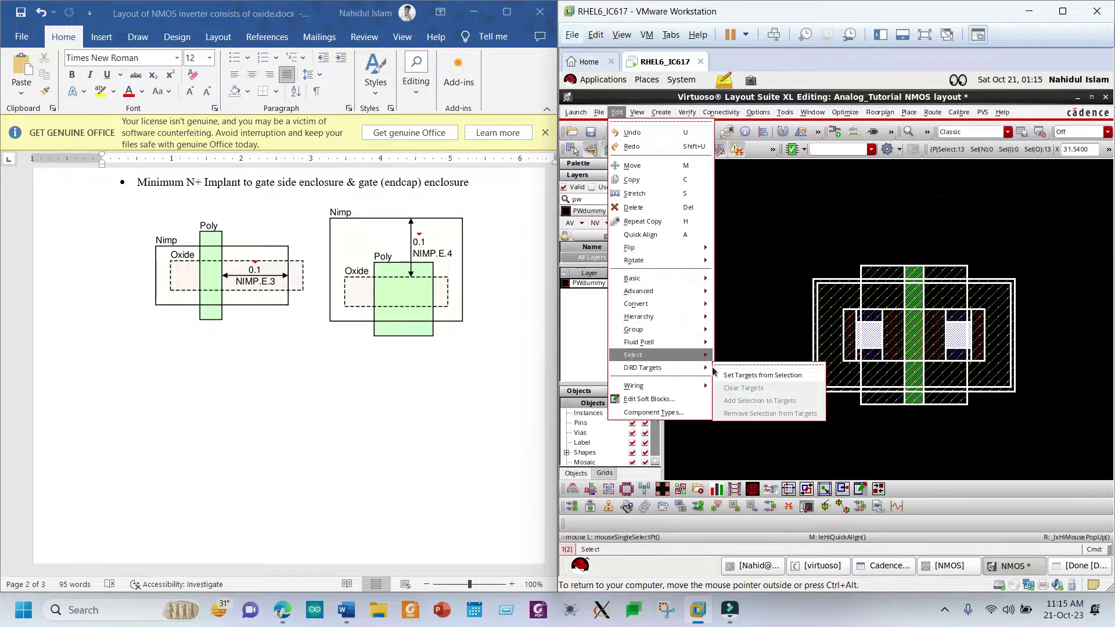
{"action": "left_click", "coordinate": [816, 451]}
{"action": "left_click", "coordinate": [759, 317]}
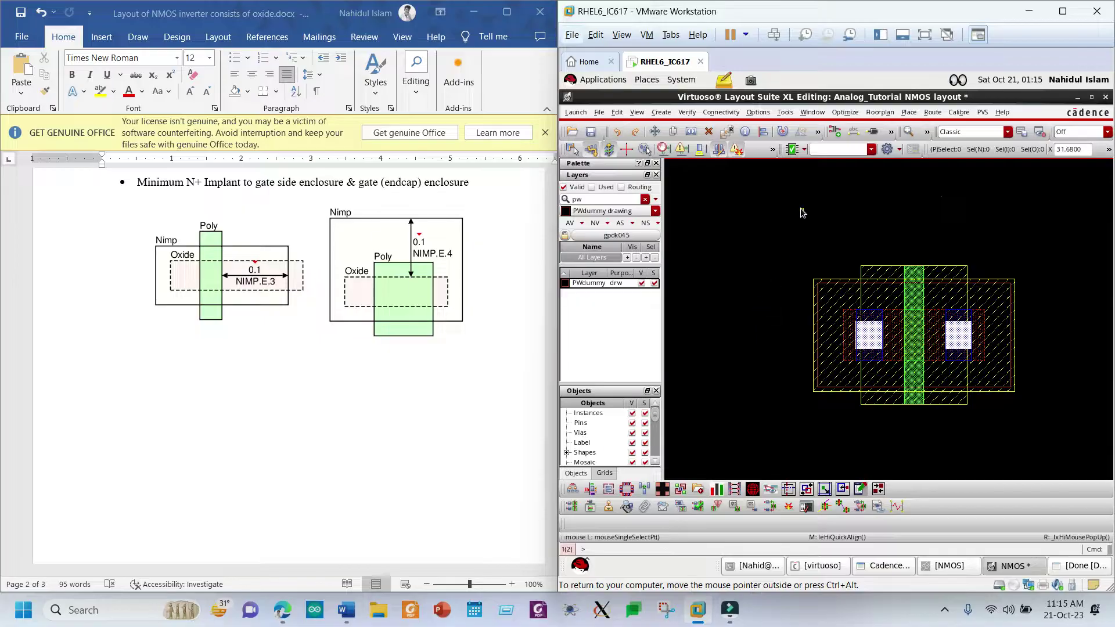
{"action": "left_click_drag", "start_coordinate": [766, 211], "coordinate": [1094, 469]}
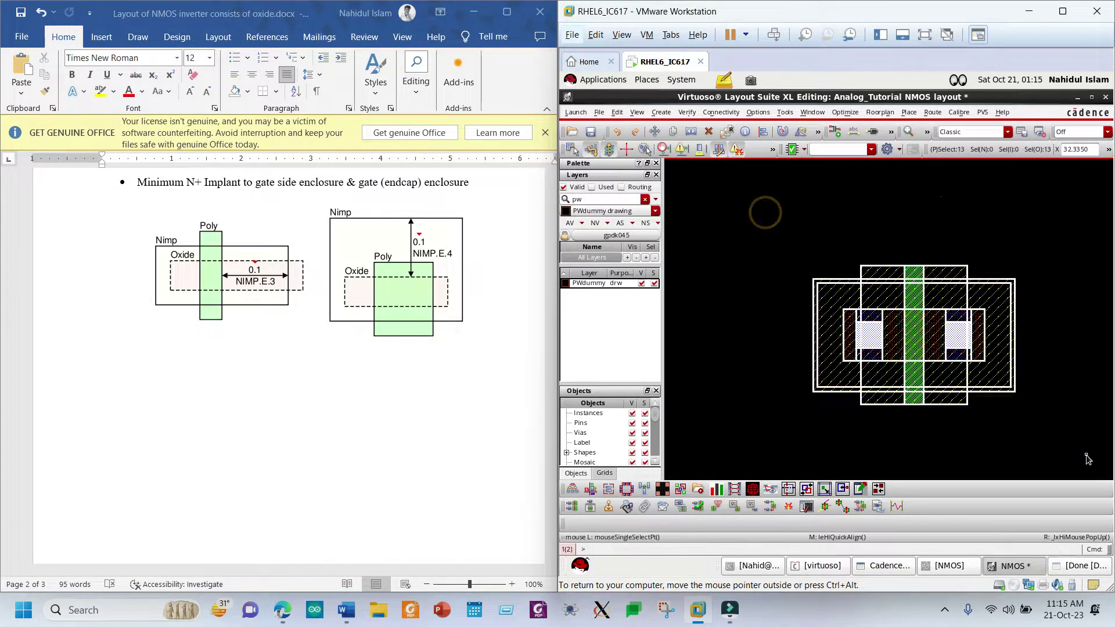
{"action": "left_click", "coordinate": [784, 274]}
{"action": "scroll", "coordinate": [784, 274], "scroll_direction": "down", "scroll_amount": 1}
{"action": "scroll", "coordinate": [783, 279], "scroll_direction": "up", "scroll_amount": 1}
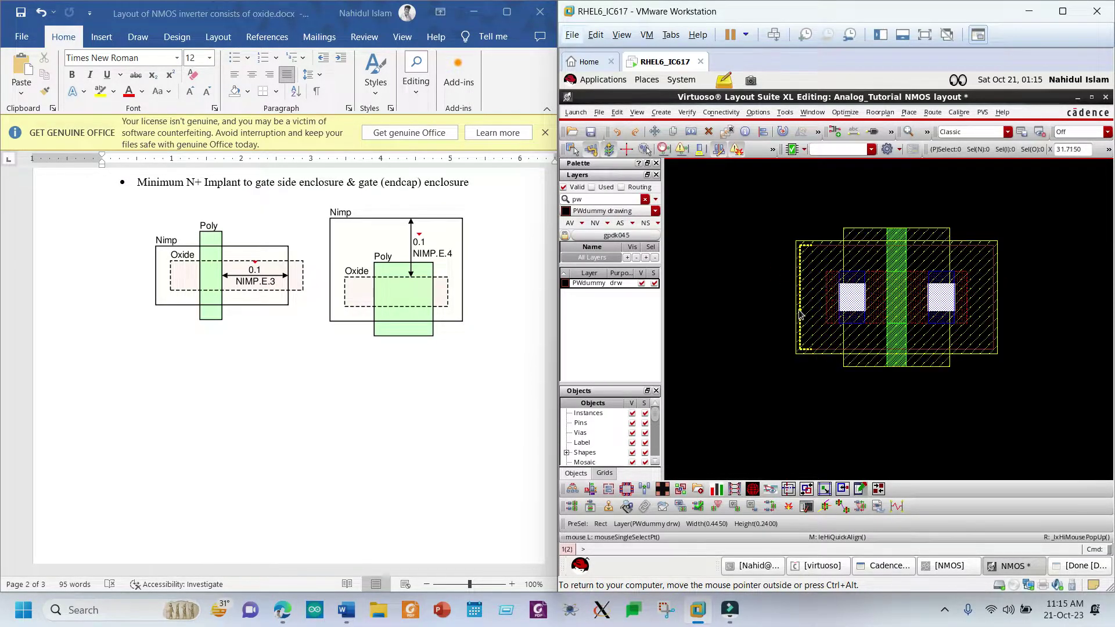
{"action": "scroll", "coordinate": [781, 215], "scroll_direction": "down", "scroll_amount": 1}
{"action": "left_click", "coordinate": [780, 211]}
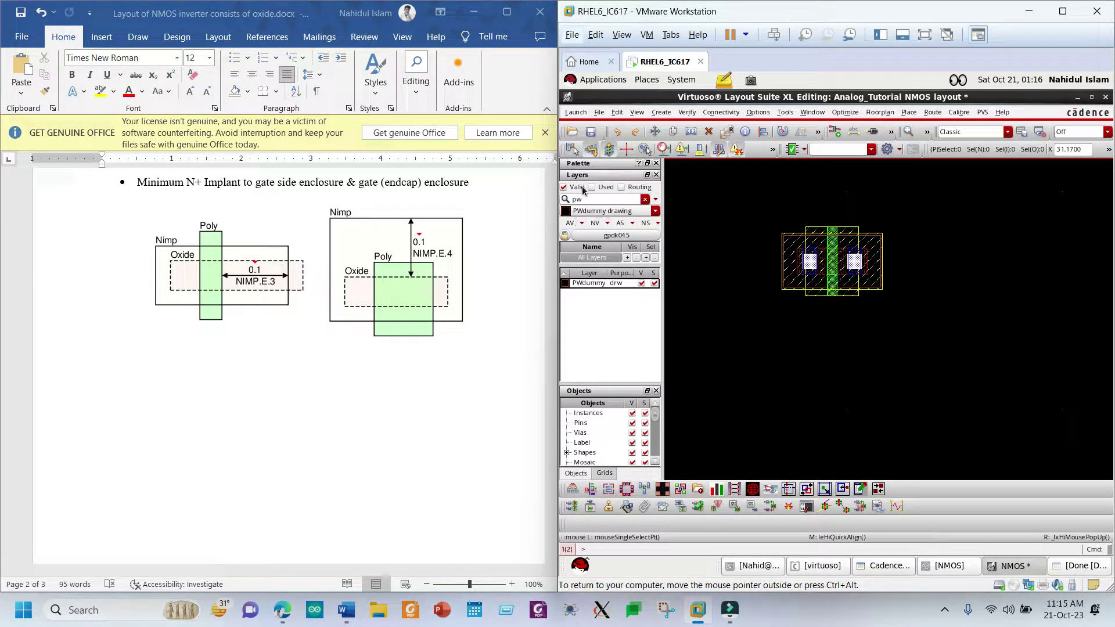
{"action": "scroll", "coordinate": [767, 211], "scroll_direction": "up", "scroll_amount": 1}
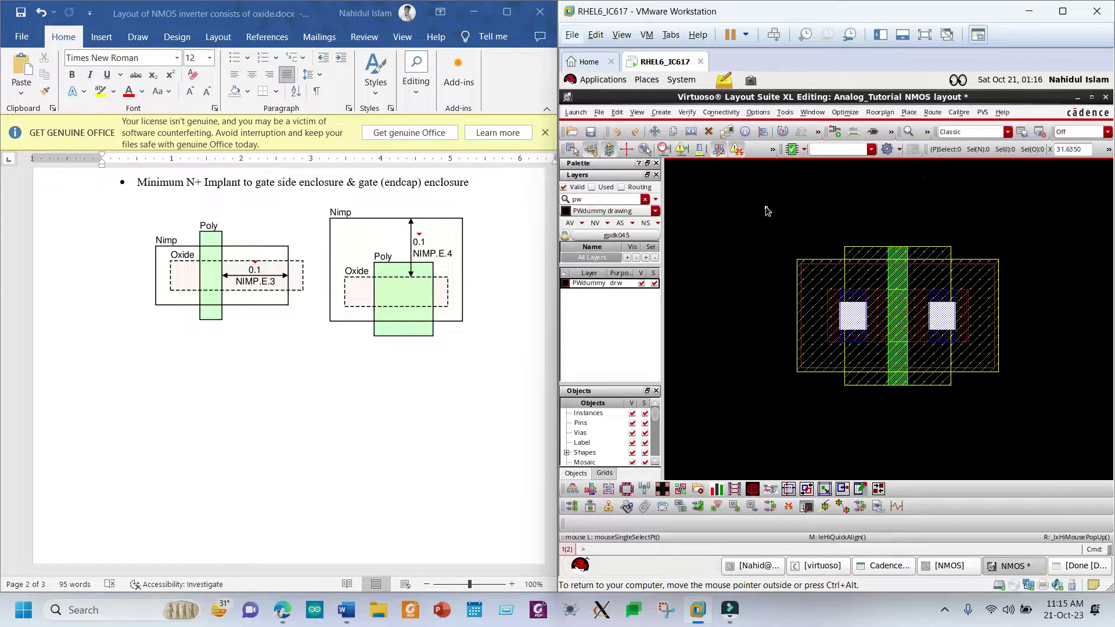
{"action": "scroll", "coordinate": [784, 230], "scroll_direction": "up", "scroll_amount": 1}
{"action": "scroll", "coordinate": [798, 242], "scroll_direction": "down", "scroll_amount": 1}
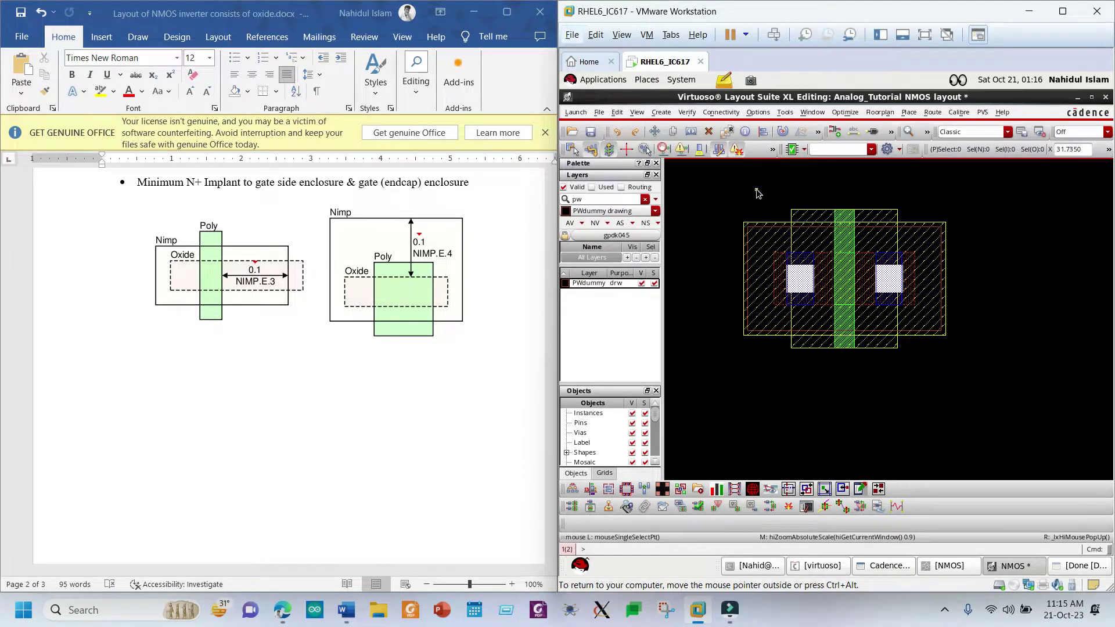
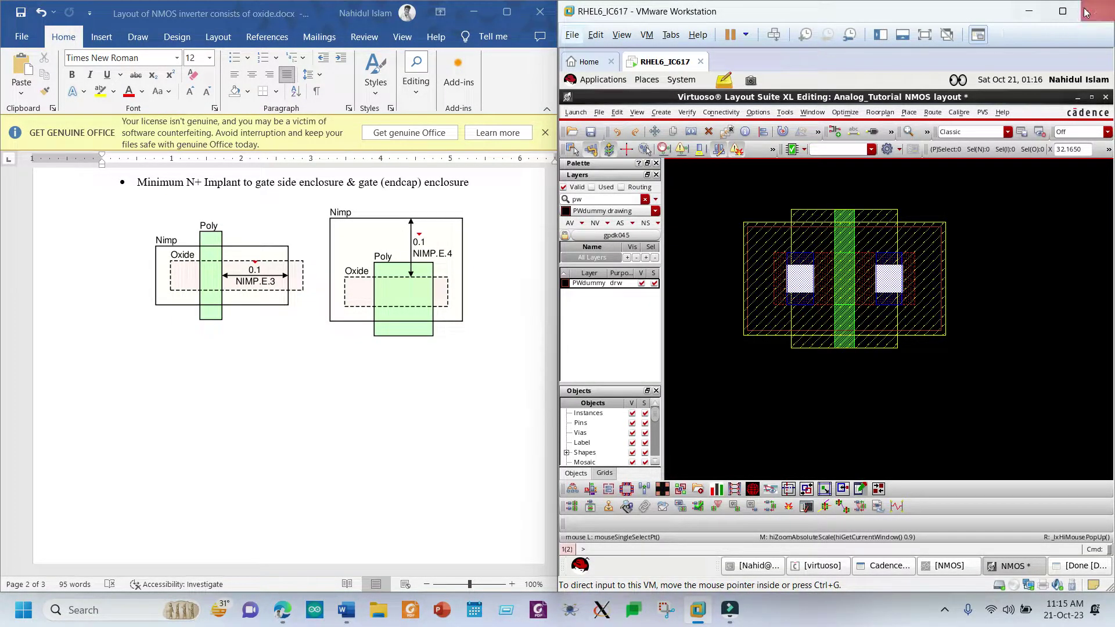
Step: Maximize the virtual machine window and place a gpdk045 nmos1v layout instance to the right of the drawn transistor
{"action": "left_click", "coordinate": [1062, 12]}
{"action": "scroll", "coordinate": [600, 313], "scroll_direction": "down", "scroll_amount": 2}
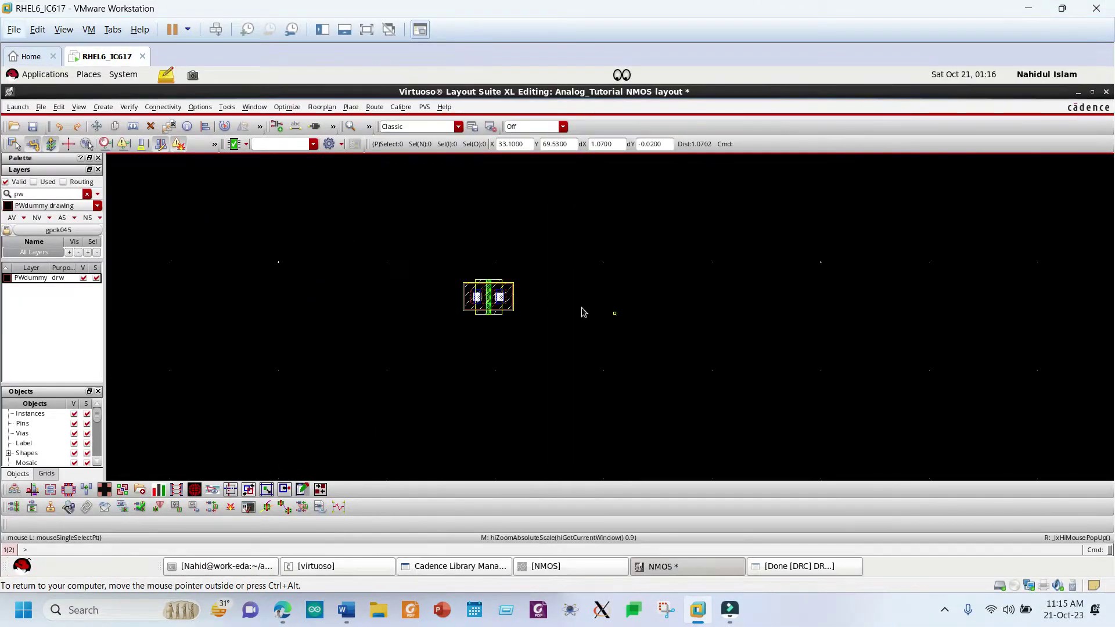
{"action": "scroll", "coordinate": [511, 308], "scroll_direction": "up", "scroll_amount": 1}
{"action": "key", "text": "i"}
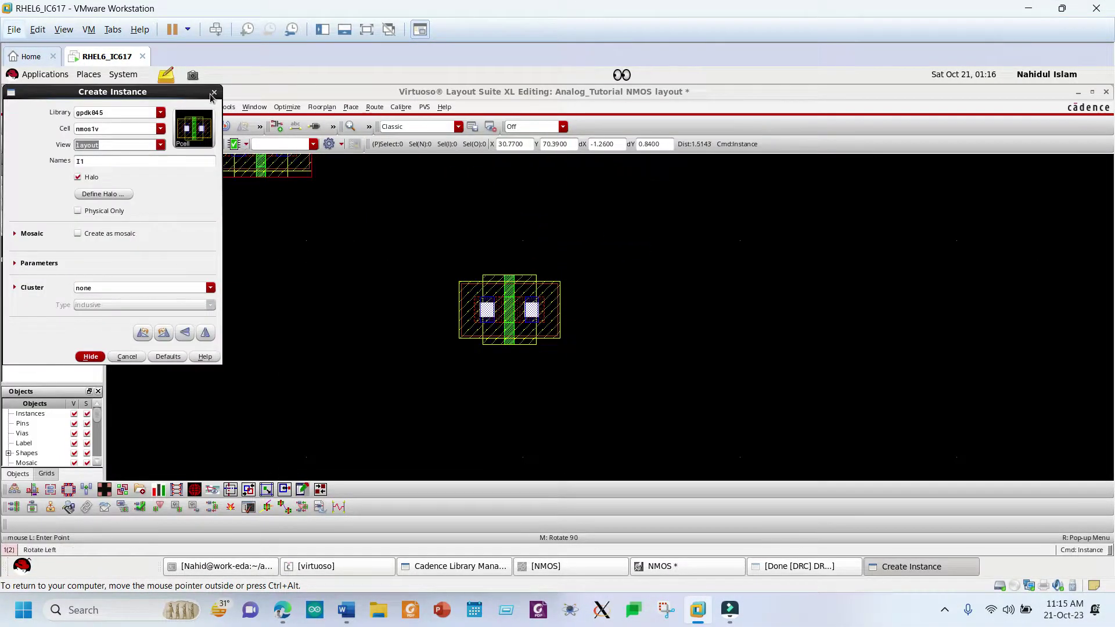
{"action": "left_click", "coordinate": [865, 207]}
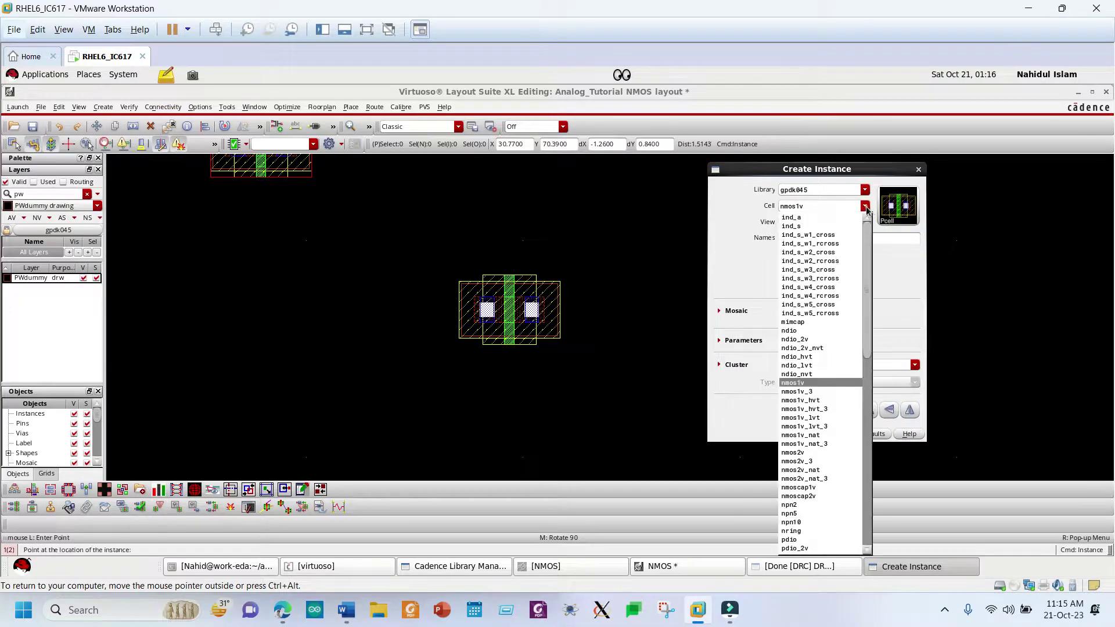
{"action": "left_click", "coordinate": [865, 206]}
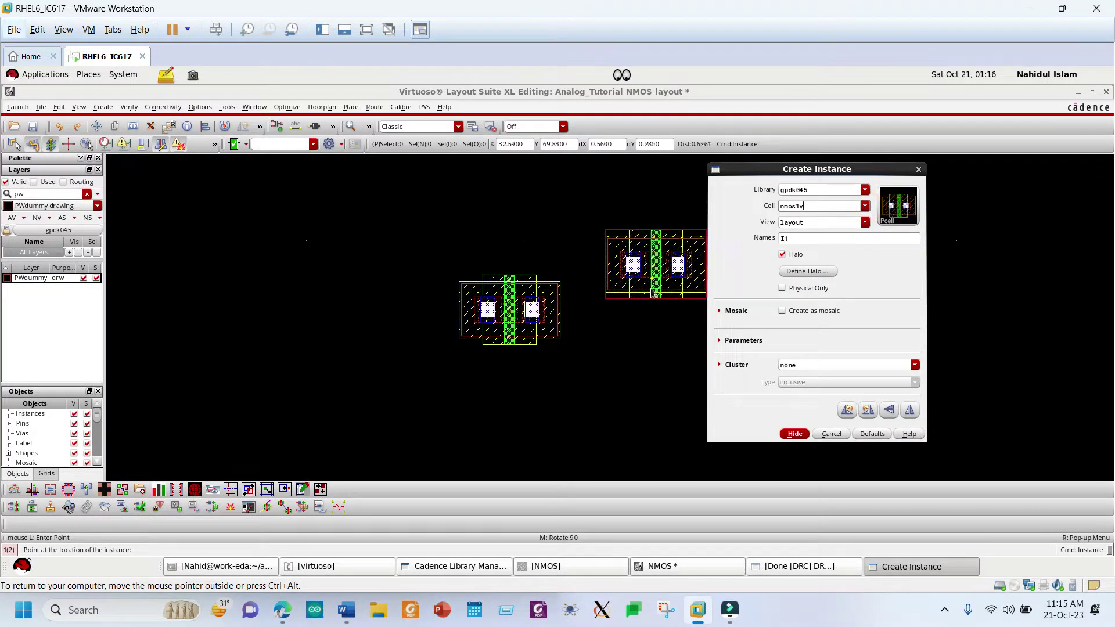
{"action": "left_click", "coordinate": [655, 324]}
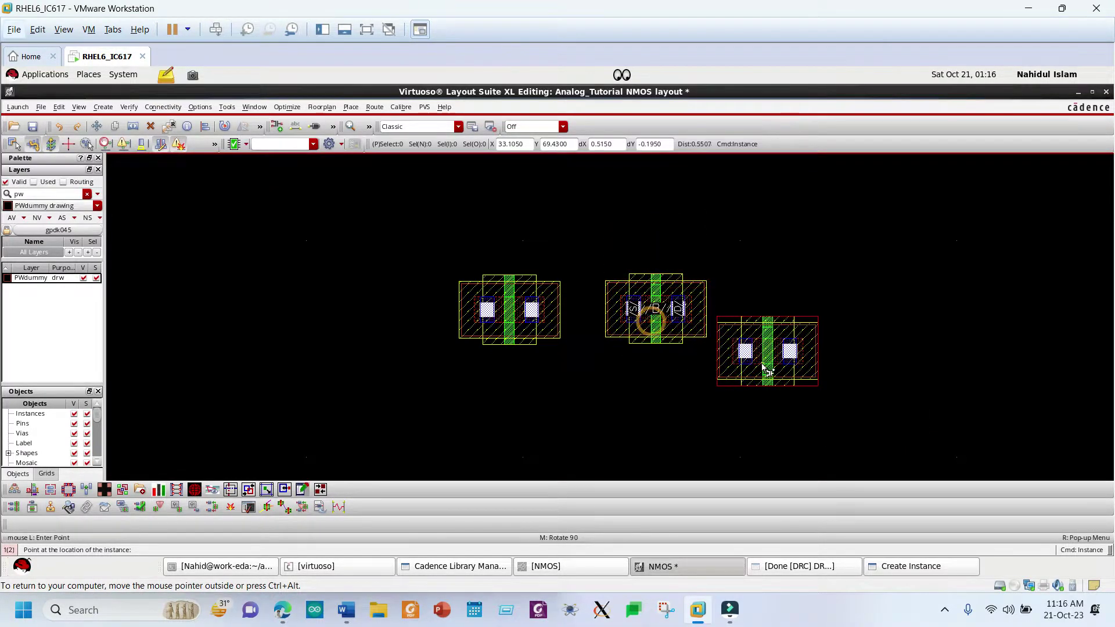
{"action": "key", "text": "Escape"}
Step: Clear the layer filter, list only the used layers, and make Oxide drawing the only visible layer
{"action": "scroll", "coordinate": [761, 363], "scroll_direction": "up", "scroll_amount": 3}
{"action": "scroll", "coordinate": [874, 331], "scroll_direction": "down", "scroll_amount": 2}
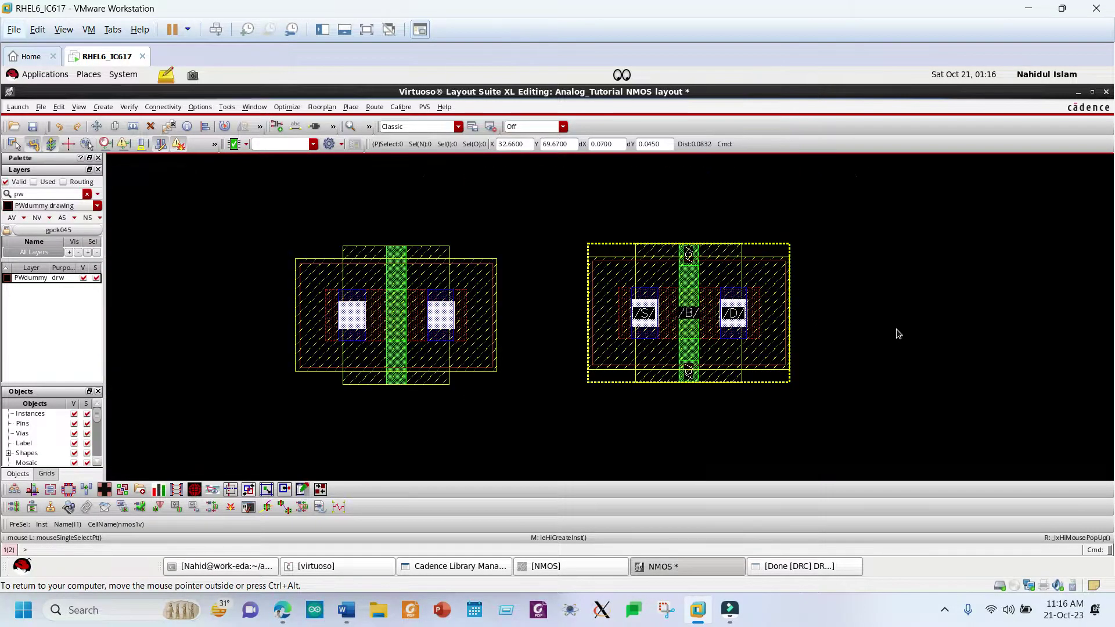
{"action": "scroll", "coordinate": [397, 258], "scroll_direction": "up", "scroll_amount": 2}
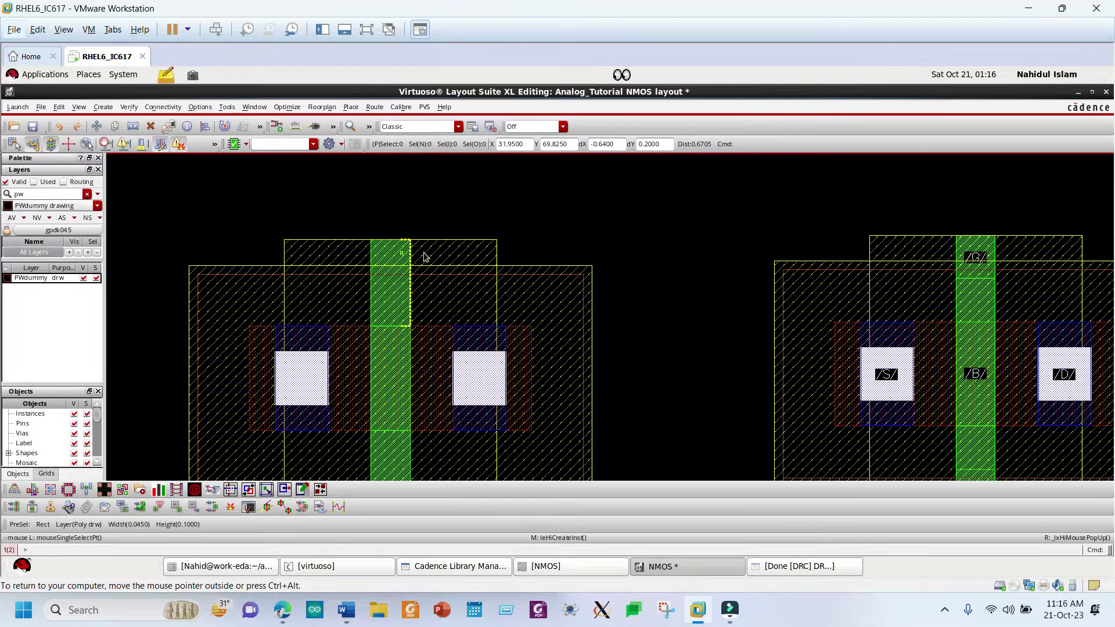
{"action": "scroll", "coordinate": [614, 265], "scroll_direction": "down", "scroll_amount": 2}
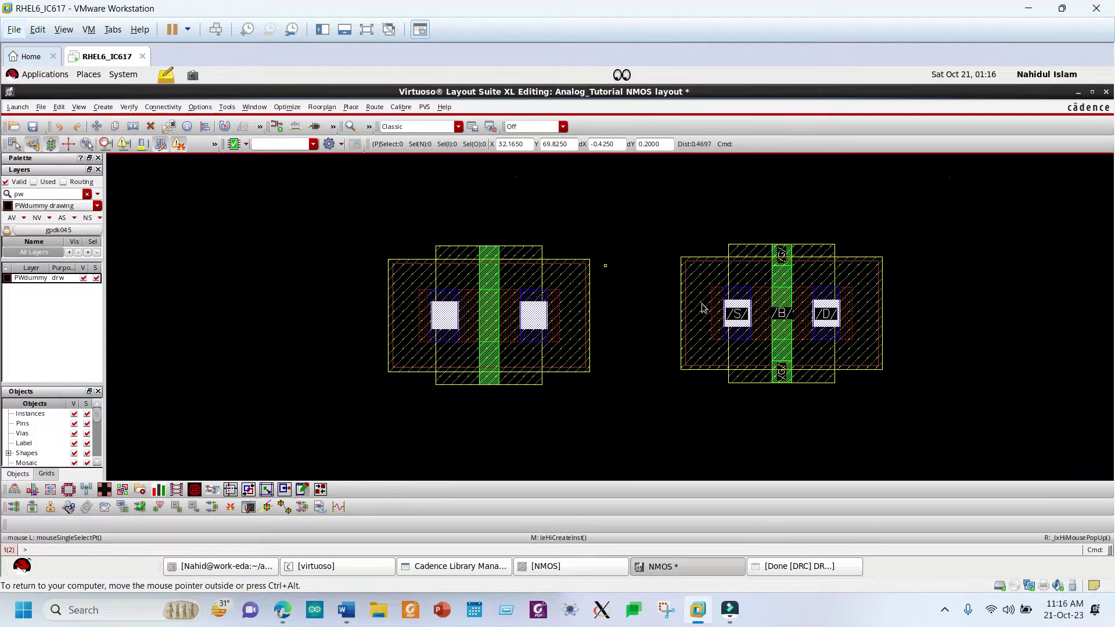
{"action": "double_click", "coordinate": [29, 196]}
{"action": "key", "text": "BackSpace"}
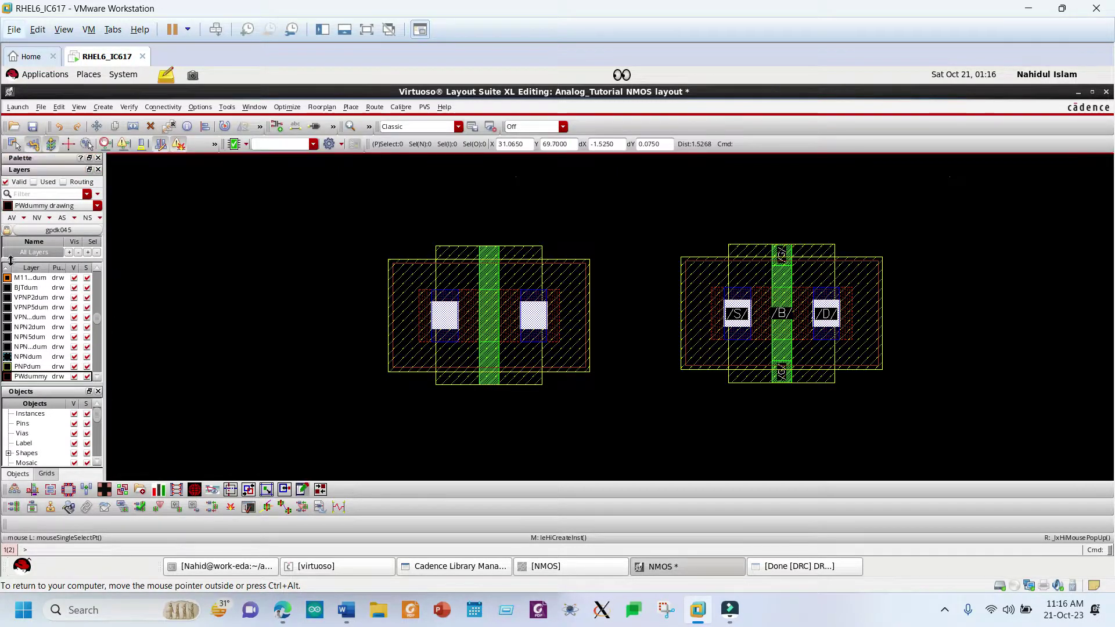
{"action": "left_click", "coordinate": [34, 182]}
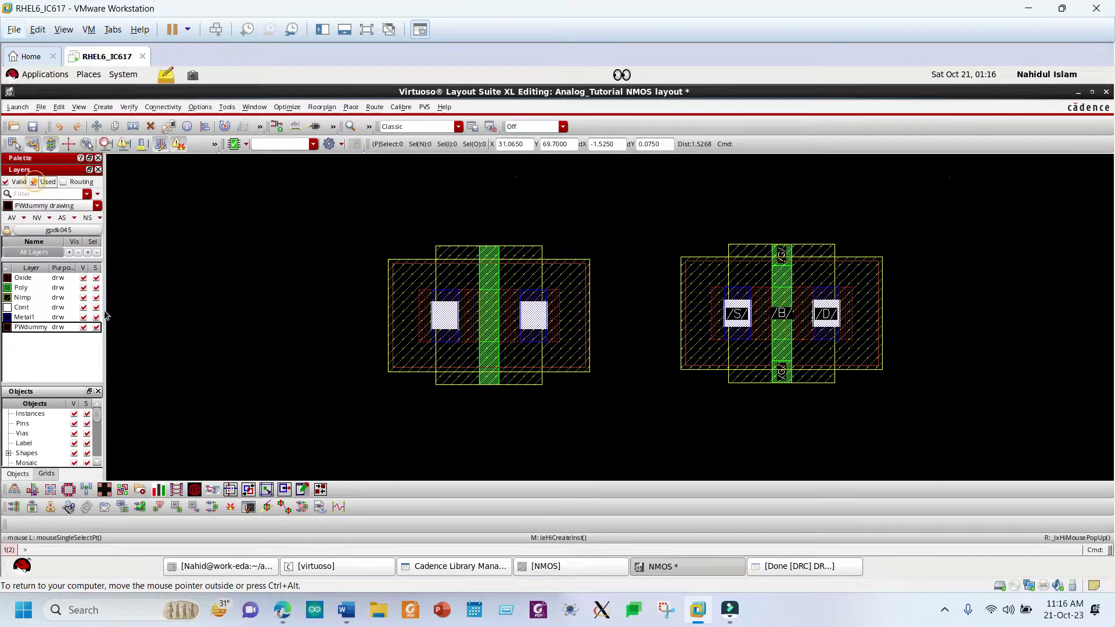
{"action": "left_click", "coordinate": [23, 278]}
{"action": "left_click", "coordinate": [36, 218]}
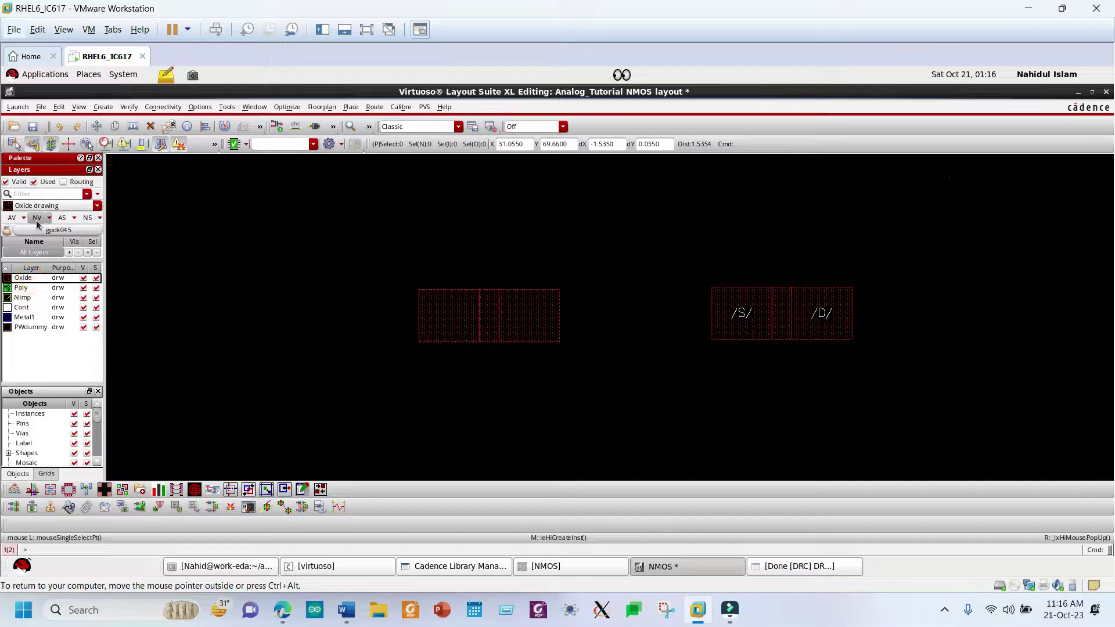
Step: Check the dimensions of the drawn transistor's left Oxide rectangle in its properties
{"action": "left_click", "coordinate": [449, 320]}
{"action": "key", "text": "q"}
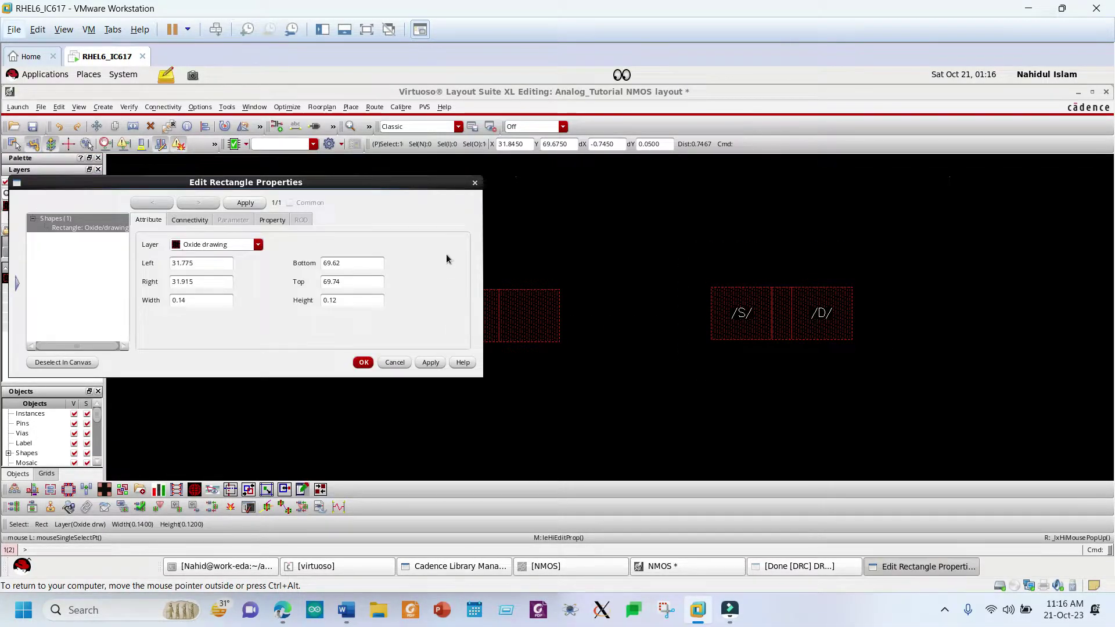
{"action": "left_click", "coordinate": [475, 184]}
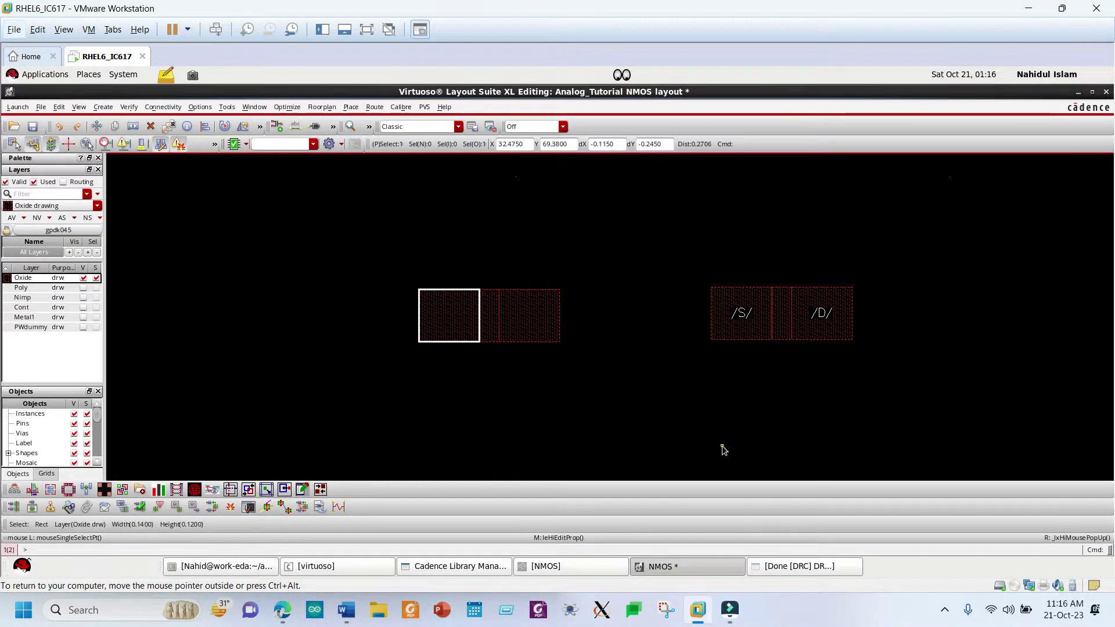
{"action": "left_click", "coordinate": [668, 447]}
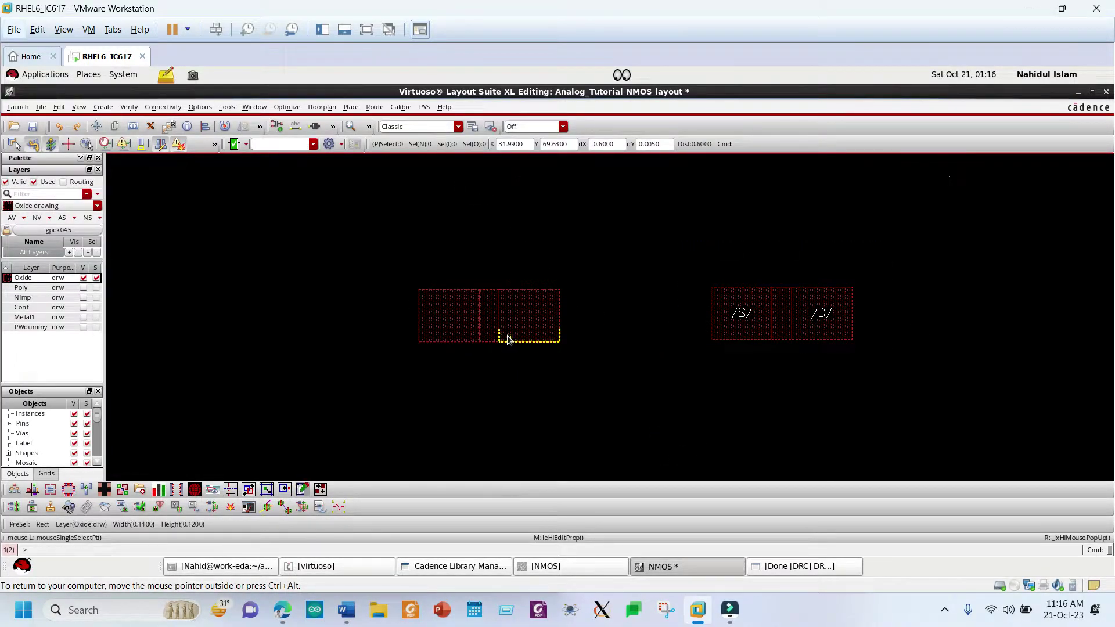
{"action": "left_click", "coordinate": [438, 322]}
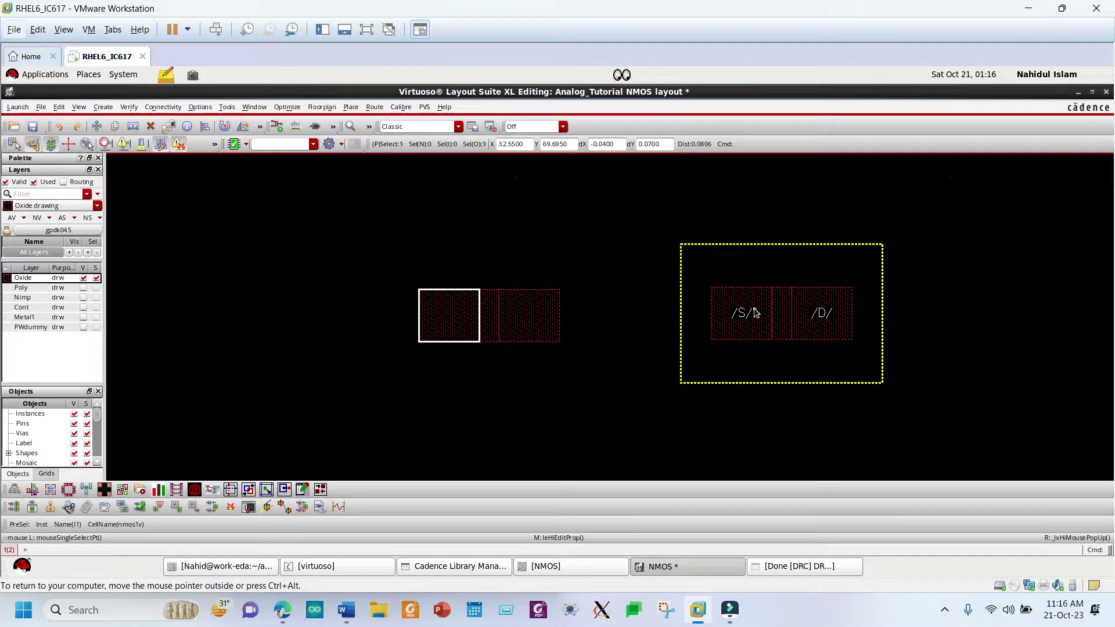
{"action": "left_click", "coordinate": [545, 411]}
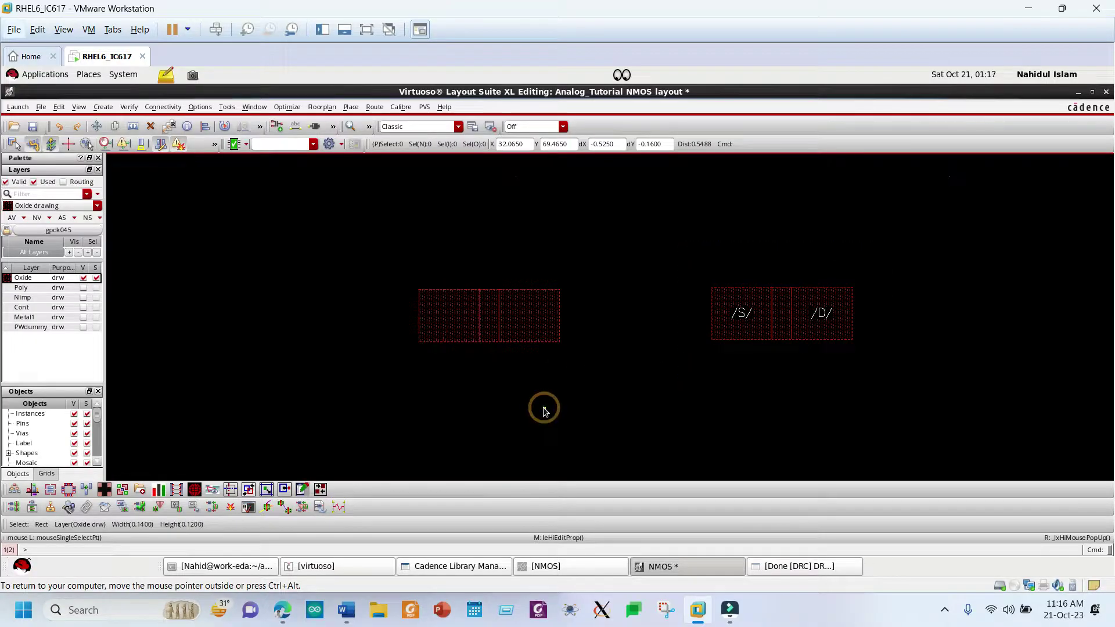
Step: Measure with rulers the width of the instance's source-side Oxide and of both outer Oxide rectangles in the drawn transistor
{"action": "key", "text": "k"}
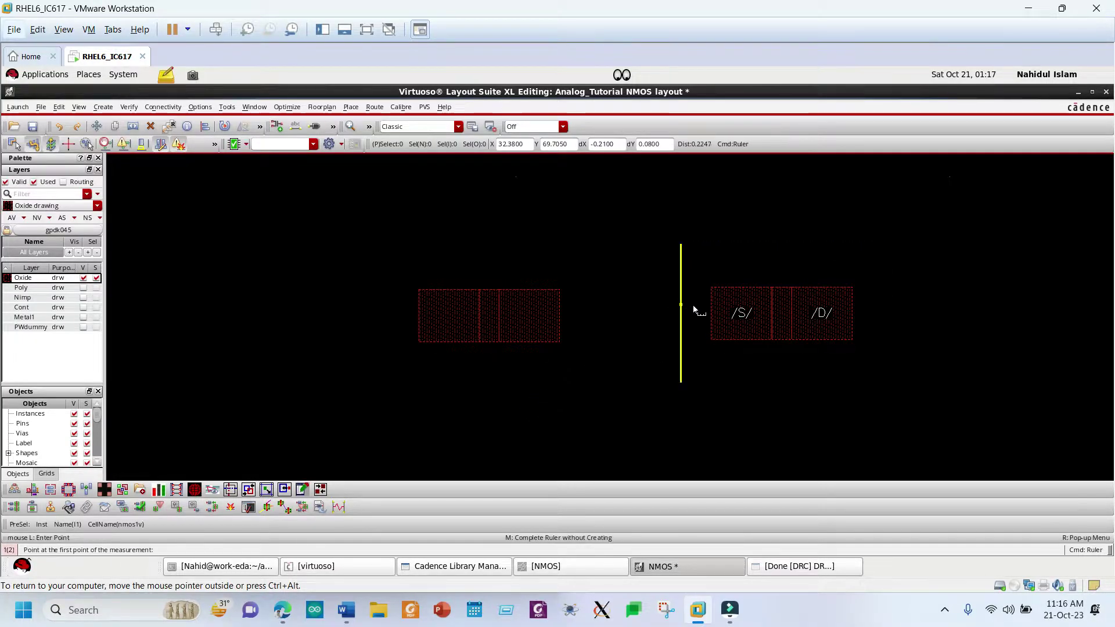
{"action": "left_click", "coordinate": [710, 303]}
{"action": "left_click", "coordinate": [771, 302]}
{"action": "left_click", "coordinate": [420, 305]}
{"action": "left_click", "coordinate": [479, 303]}
{"action": "left_click", "coordinate": [499, 313]}
{"action": "left_click", "coordinate": [556, 310]}
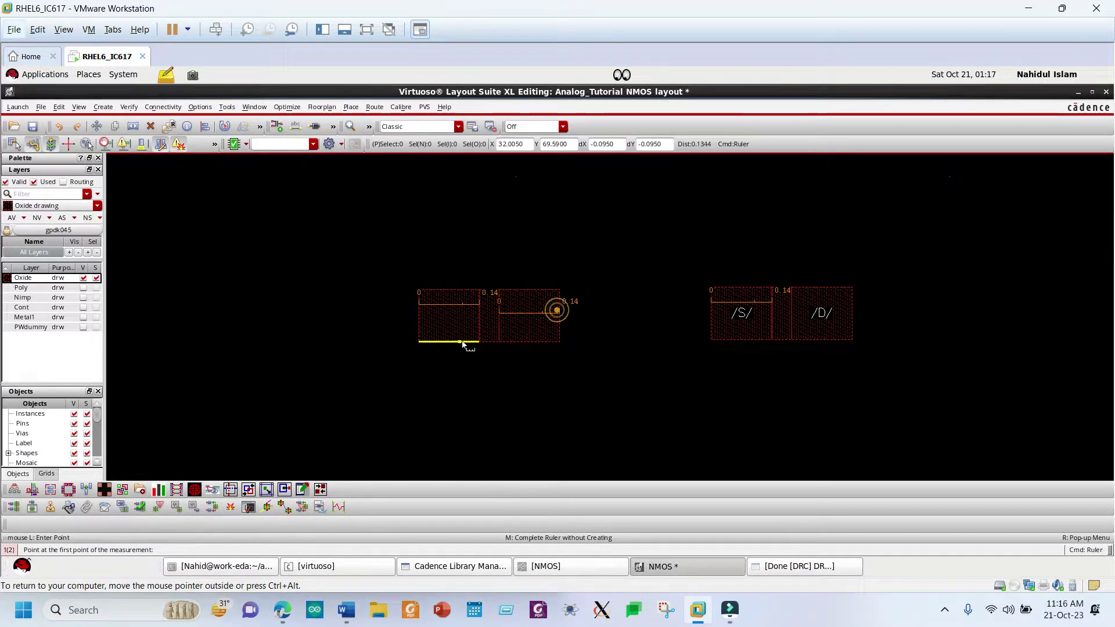
Step: Measure the width of the middle Oxide section under the gate in both the drawn transistor and the nmos1v instance
{"action": "left_click", "coordinate": [480, 324]}
{"action": "left_click", "coordinate": [498, 323]}
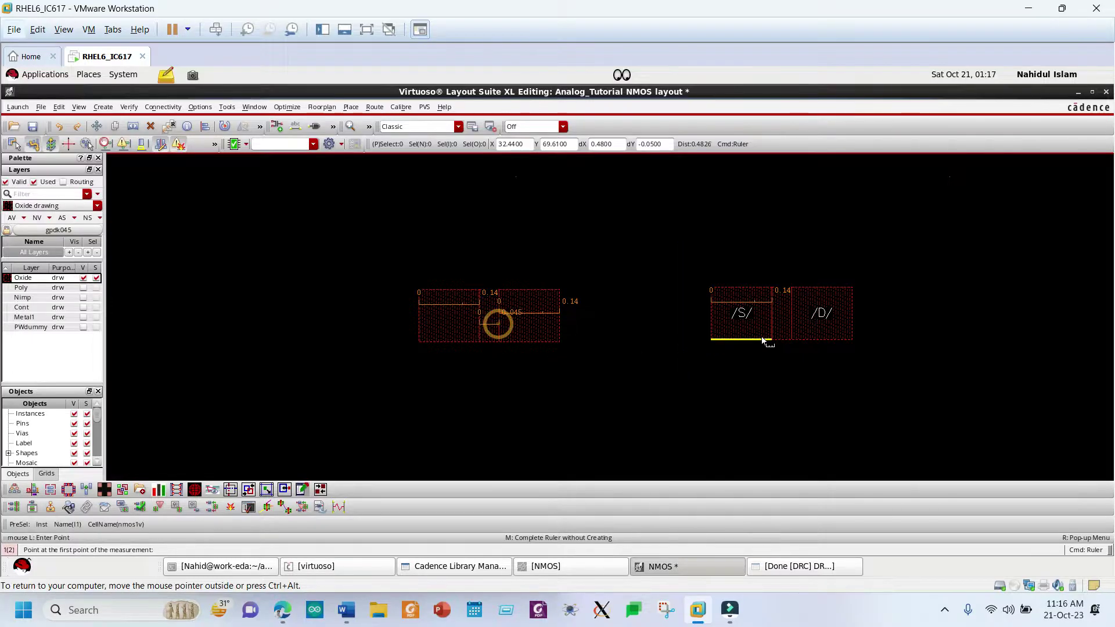
{"action": "left_click", "coordinate": [773, 318]}
{"action": "left_click", "coordinate": [790, 318]}
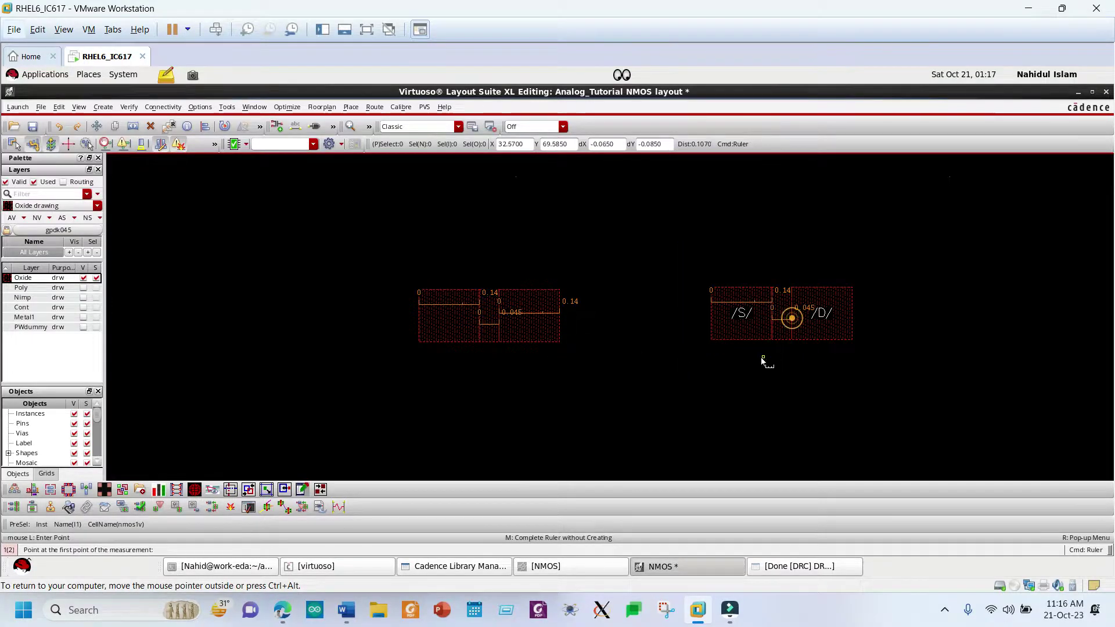
Step: Make the Poly, Nimp, Cont, Metal1 and PWdummy layers visible again alongside Oxide and leave the Ruler command
{"action": "left_click", "coordinate": [83, 289]}
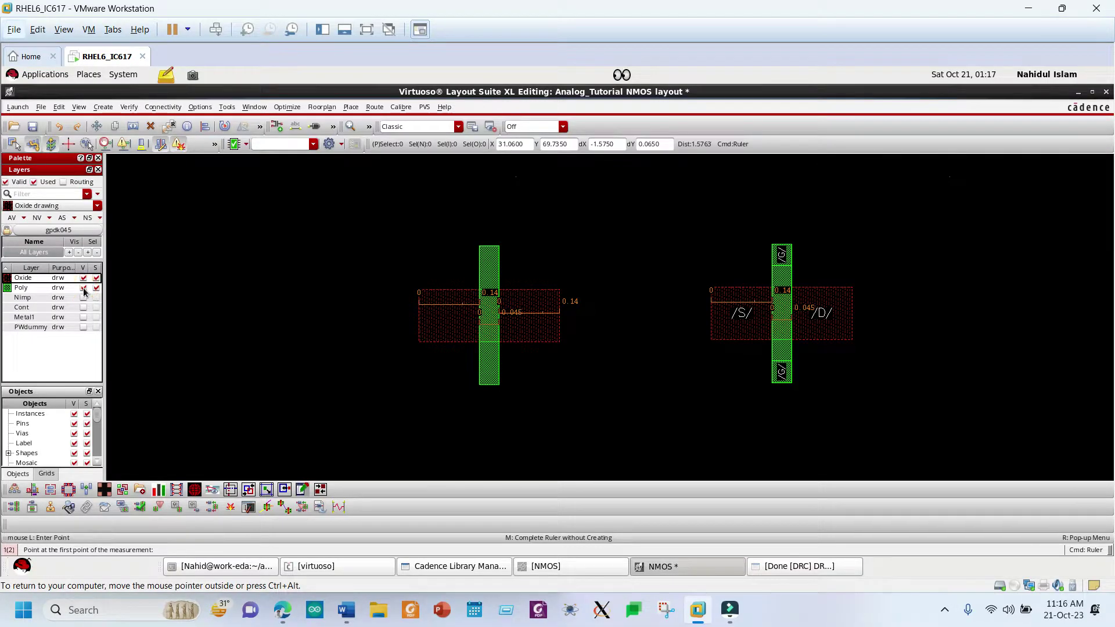
{"action": "left_click", "coordinate": [83, 298]}
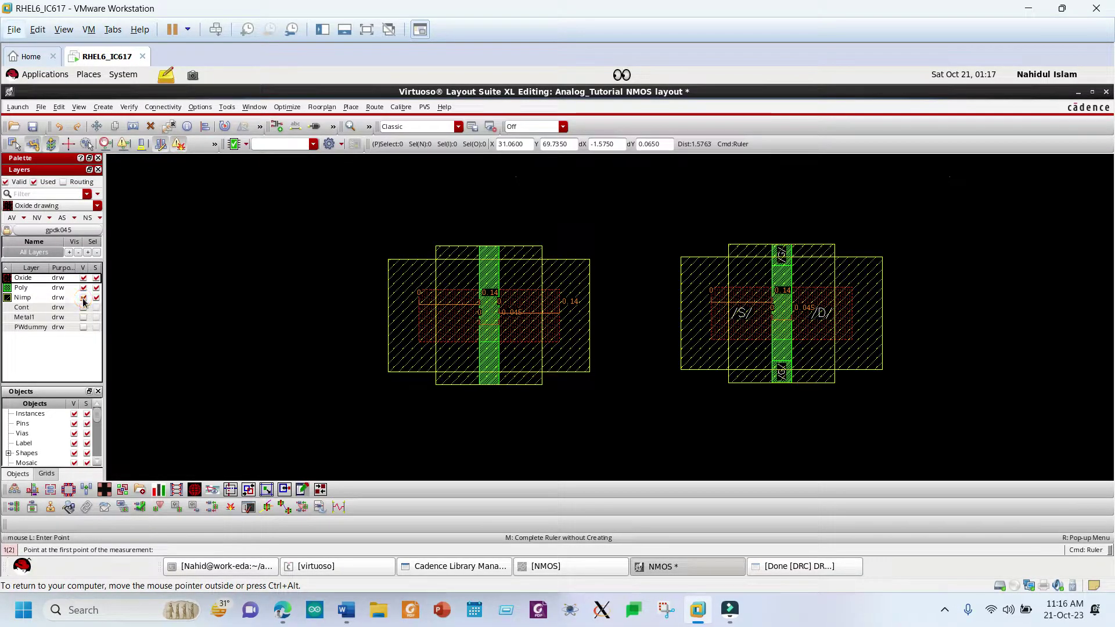
{"action": "left_click", "coordinate": [83, 308]}
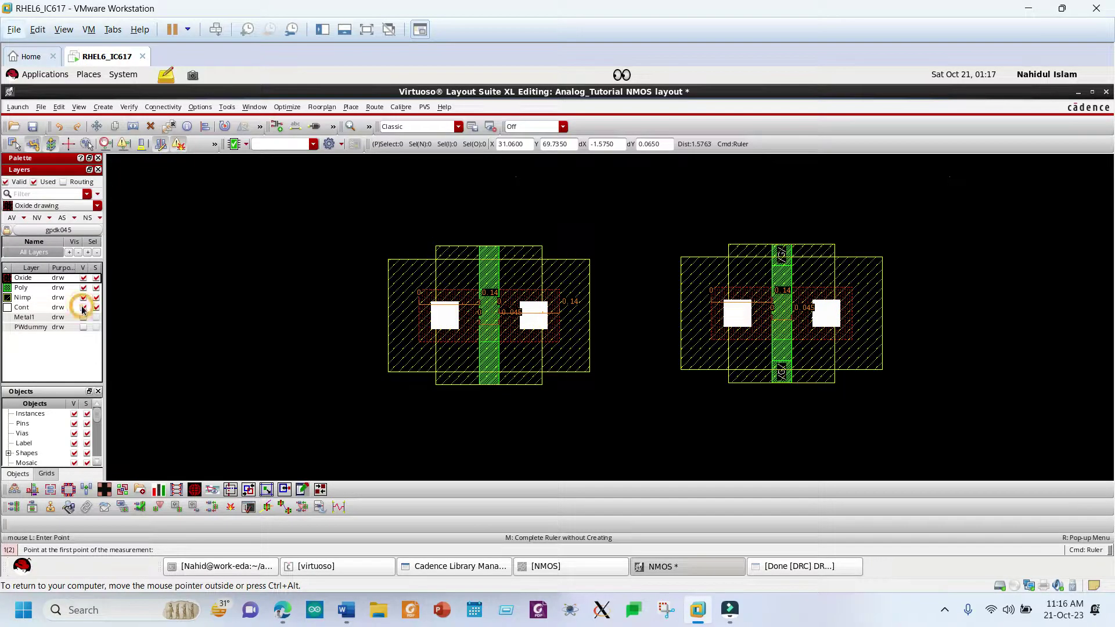
{"action": "left_click", "coordinate": [83, 318]}
{"action": "left_click", "coordinate": [83, 328]}
{"action": "key", "text": "Escape"}
{"action": "key", "text": "ctrl+alt"}
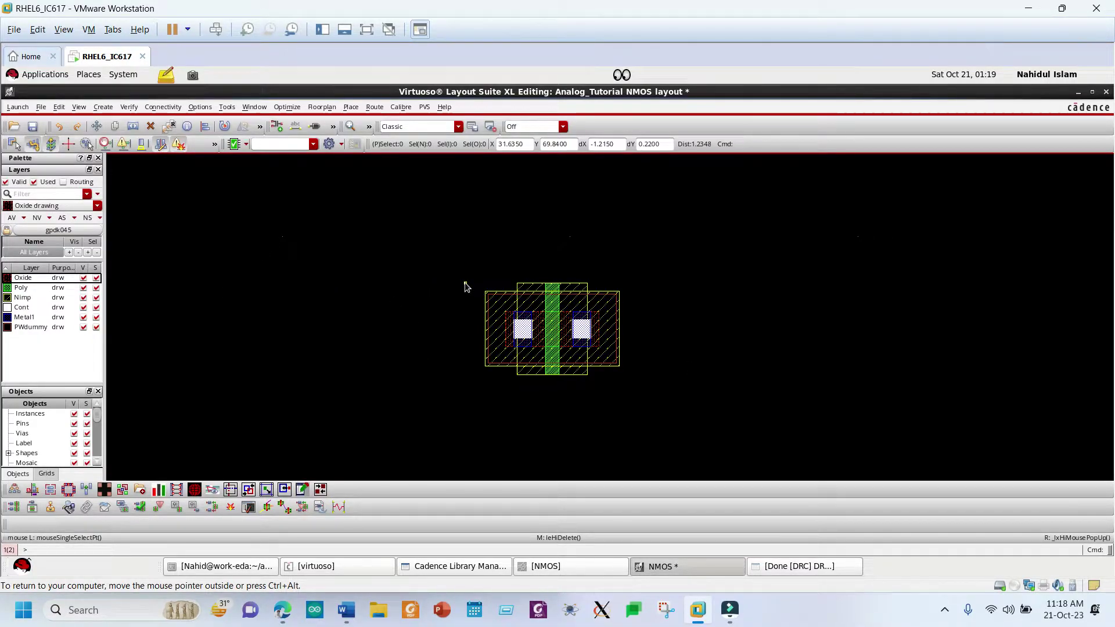
Step: Examine the drawn transistor's Nimp and PWdummy layers and check the properties of the wide Nimp rectangle
{"action": "left_click", "coordinate": [53, 298]}
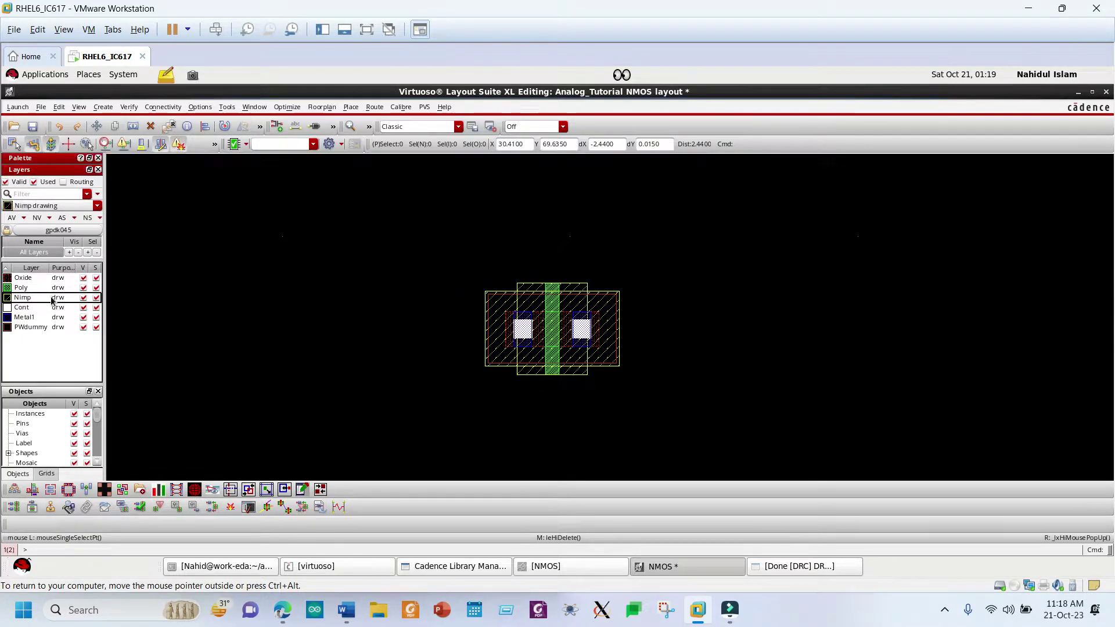
{"action": "left_click", "coordinate": [53, 328]}
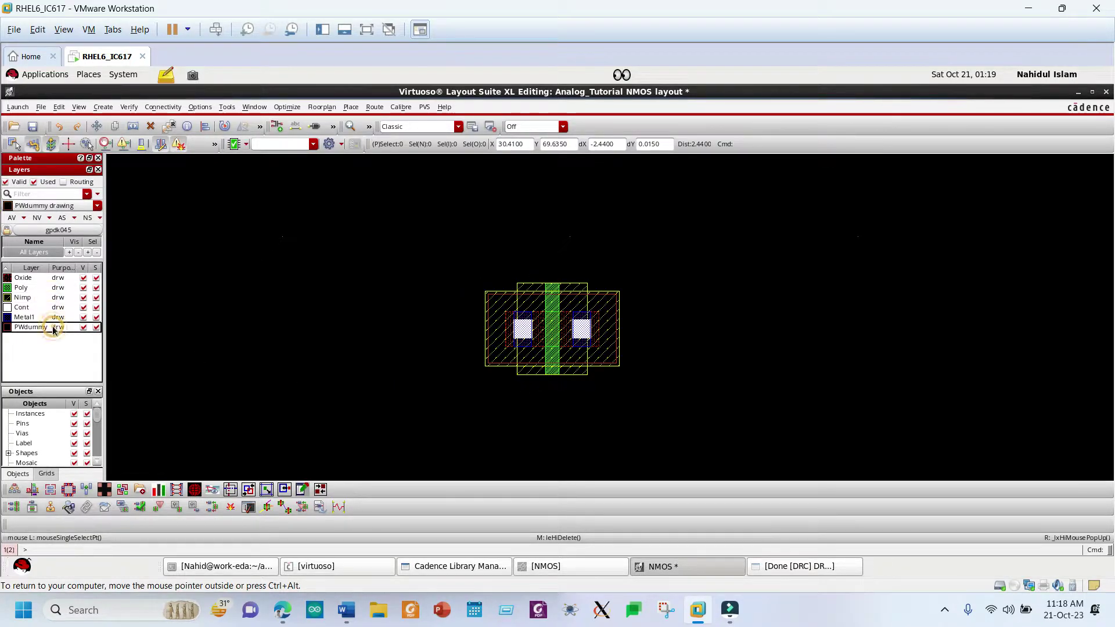
{"action": "left_click", "coordinate": [34, 299]}
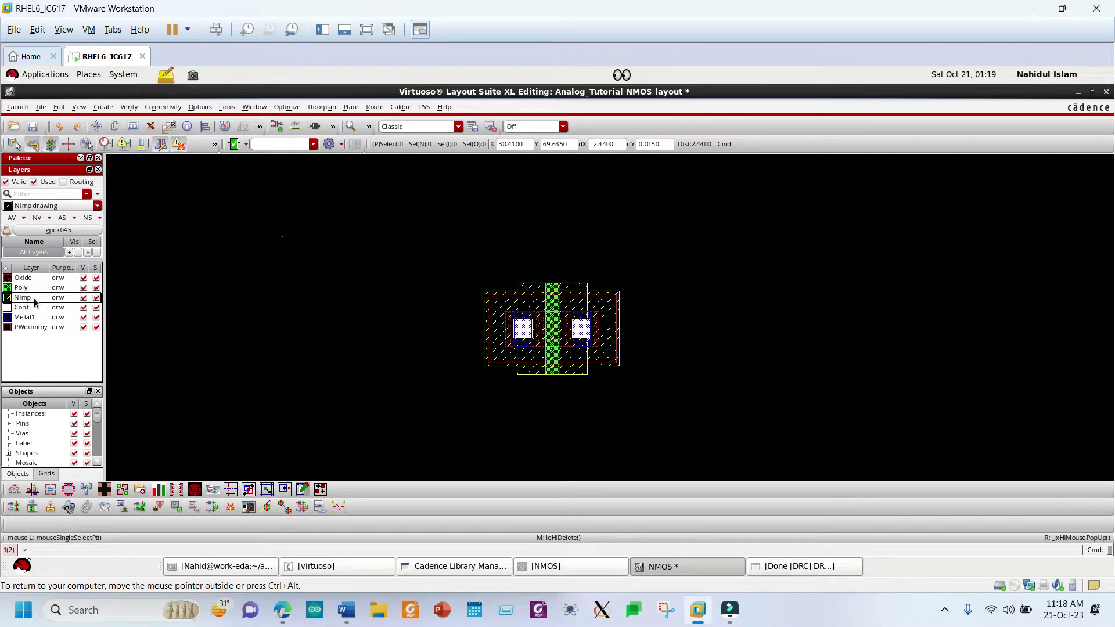
{"action": "scroll", "coordinate": [622, 281], "scroll_direction": "up", "scroll_amount": 2, "text": "ctrl"}
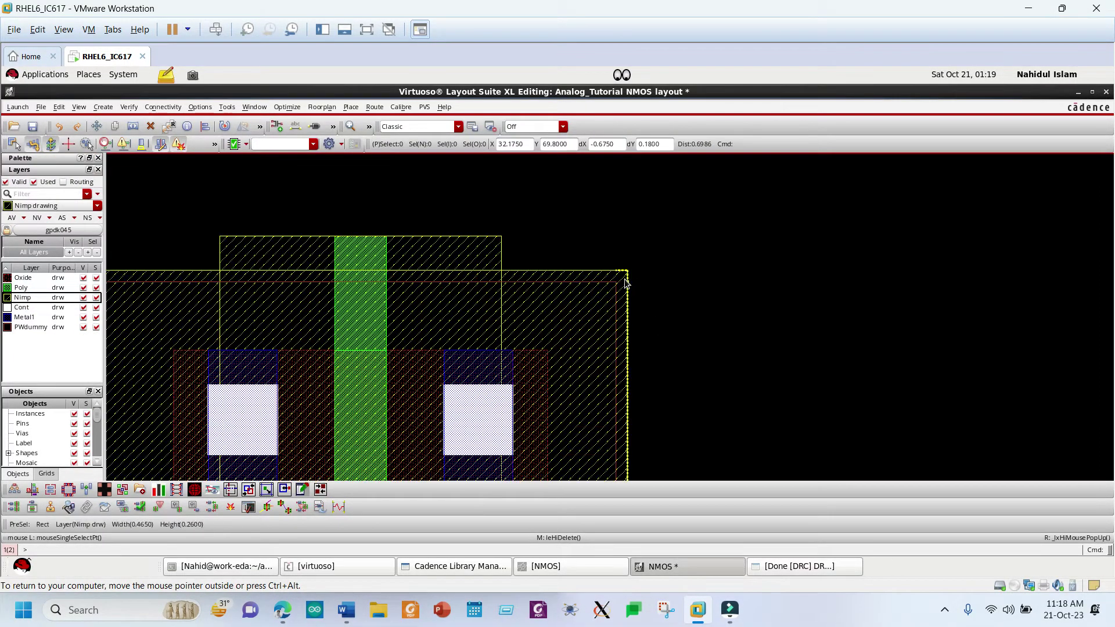
{"action": "left_click", "coordinate": [621, 281]}
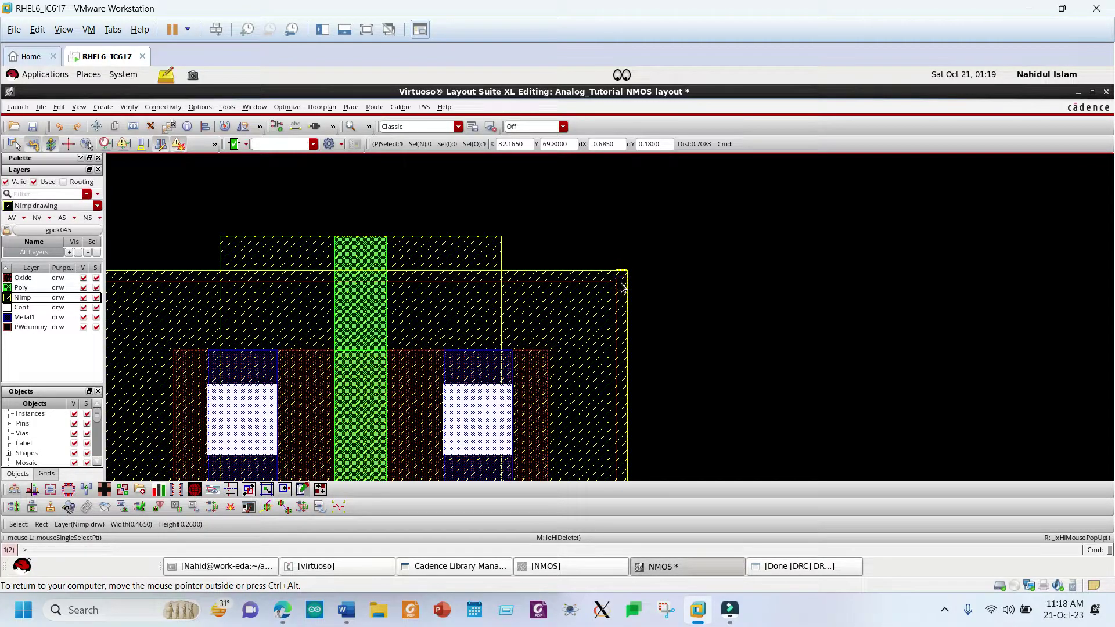
{"action": "key", "text": "q"}
{"action": "left_click", "coordinate": [476, 199]}
{"action": "key", "text": "f"}
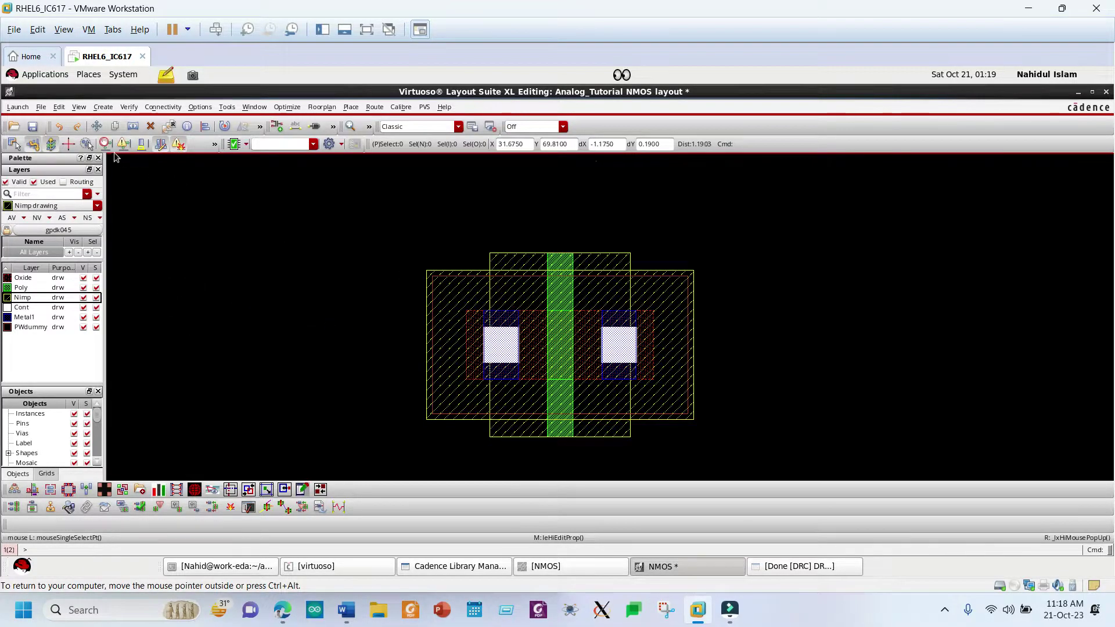
{"action": "key", "text": "ctrl+s"}
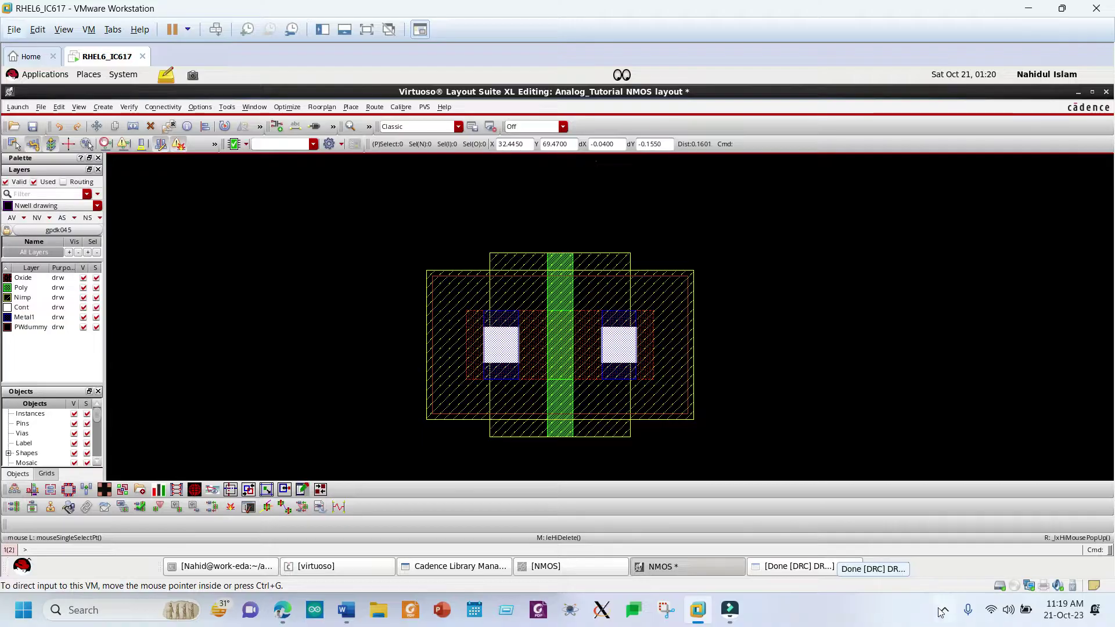
{"action": "left_click", "coordinate": [938, 608]}
{"action": "left_click", "coordinate": [871, 579]}
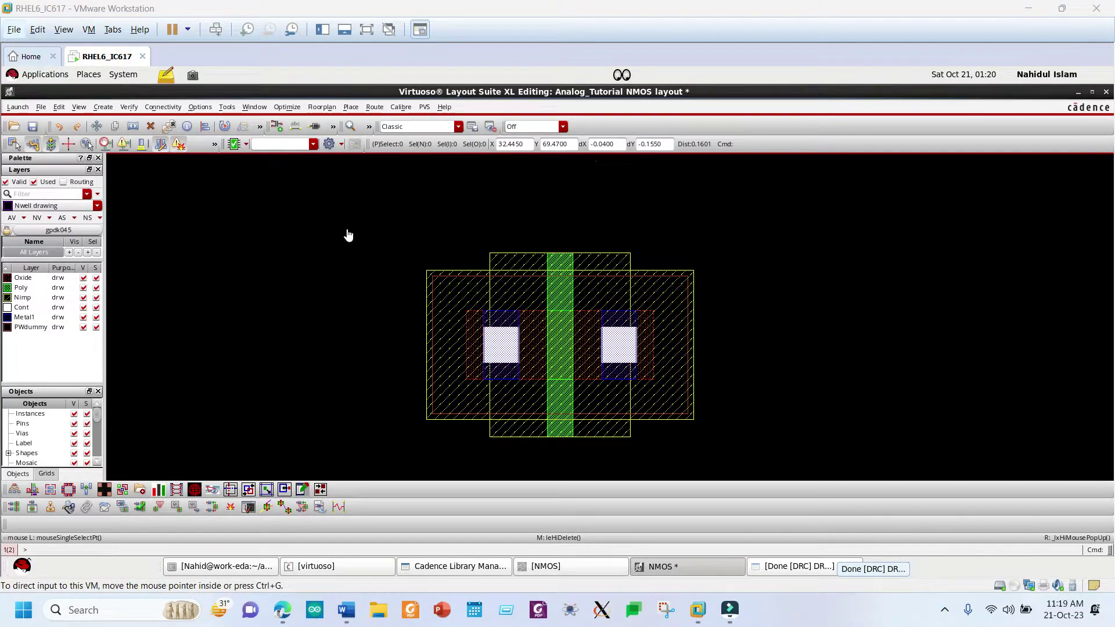
Step: Copy all shapes of the drawn NMOS transistor and place the copy beside it at the same height
{"action": "left_click_drag", "start_coordinate": [341, 207], "coordinate": [762, 462]}
{"action": "key", "text": "c"}
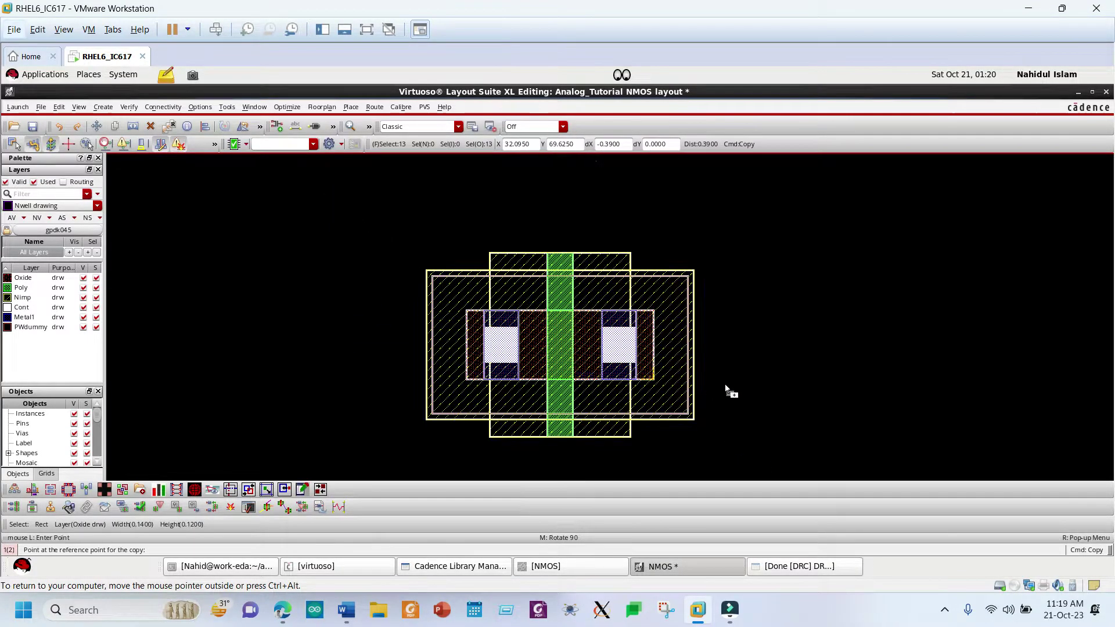
{"action": "left_click", "coordinate": [652, 379]}
{"action": "left_click", "coordinate": [966, 380]}
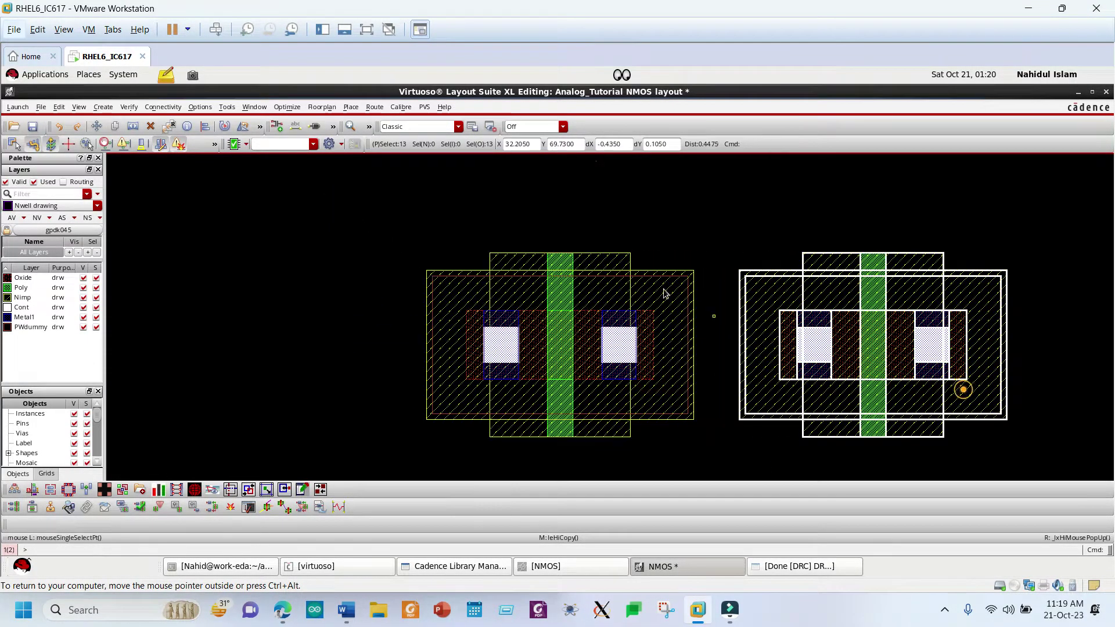
{"action": "left_click", "coordinate": [448, 197]}
Step: Change the layer of the copied transistor's narrow, tall Nimp rectangle around the gate to Pimp drawing
{"action": "scroll", "coordinate": [444, 217], "scroll_direction": "down", "scroll_amount": 1}
{"action": "scroll", "coordinate": [794, 306], "scroll_direction": "up", "scroll_amount": 1}
{"action": "scroll", "coordinate": [555, 273], "scroll_direction": "down", "scroll_amount": 1}
{"action": "scroll", "coordinate": [465, 230], "scroll_direction": "up", "scroll_amount": 1}
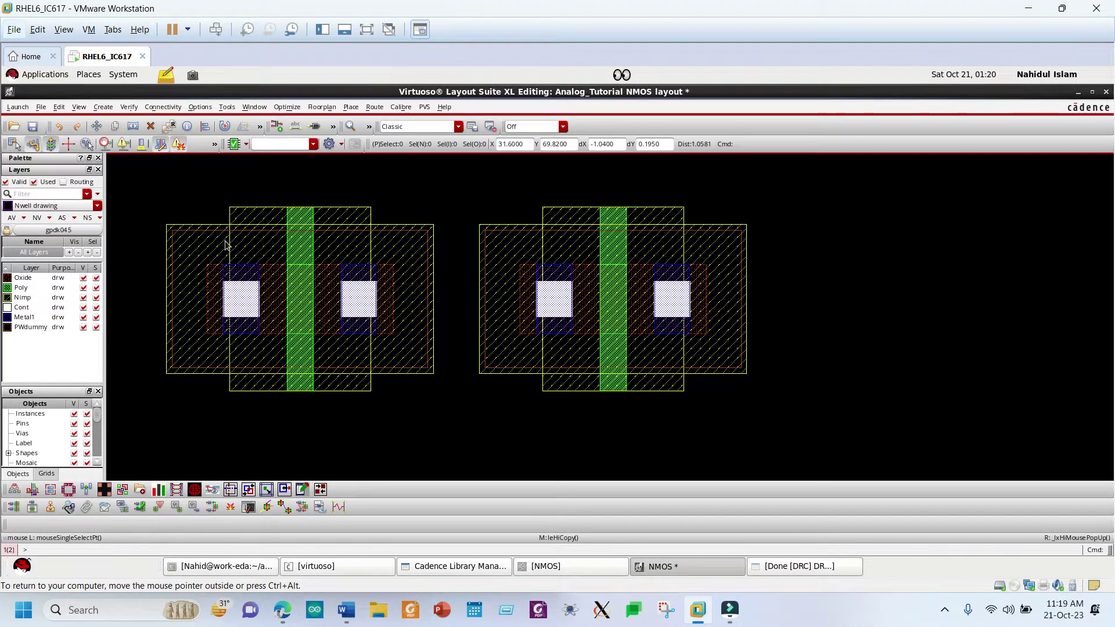
{"action": "scroll", "coordinate": [526, 199], "scroll_direction": "up", "scroll_amount": 1}
{"action": "scroll", "coordinate": [524, 200], "scroll_direction": "down", "scroll_amount": 1}
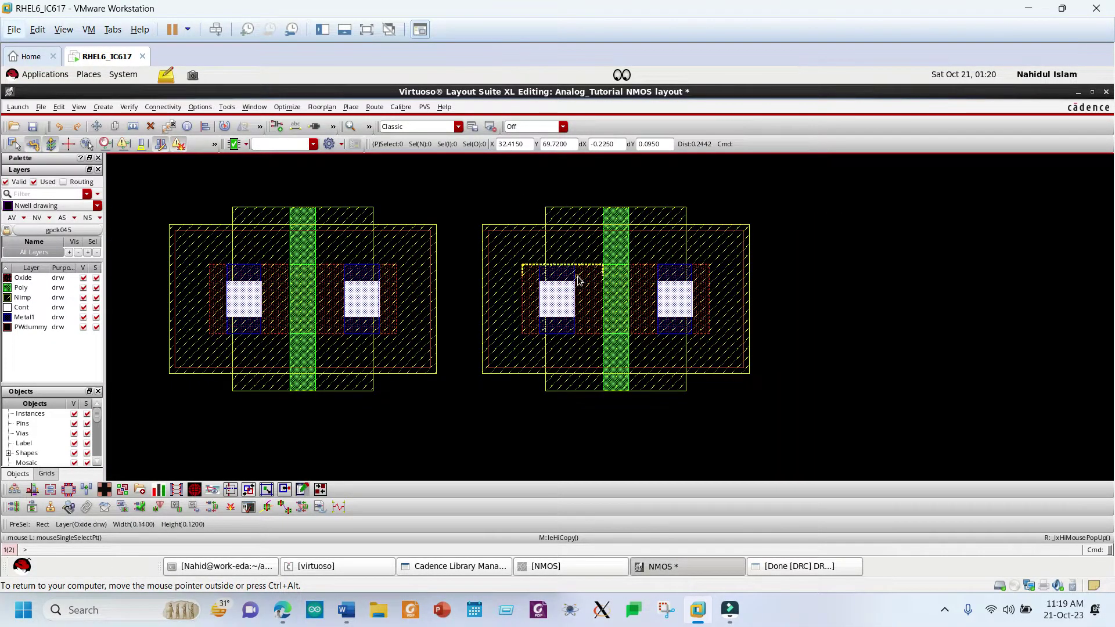
{"action": "left_click", "coordinate": [51, 147]}
{"action": "left_click", "coordinate": [578, 220]}
{"action": "key", "text": "q"}
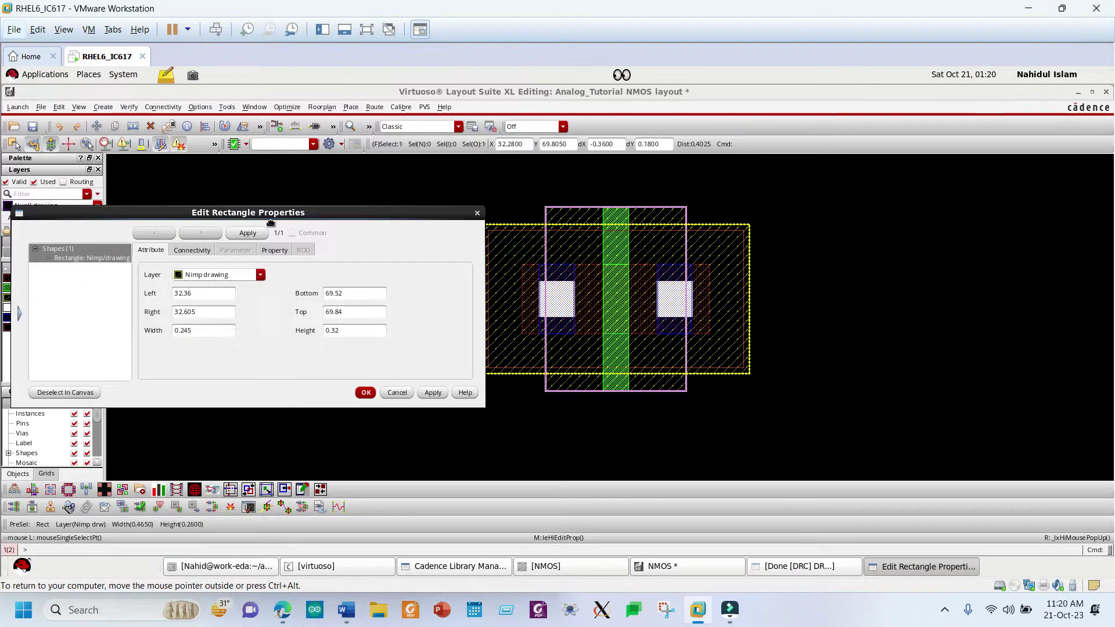
{"action": "left_click_drag", "start_coordinate": [259, 217], "coordinate": [481, 227]}
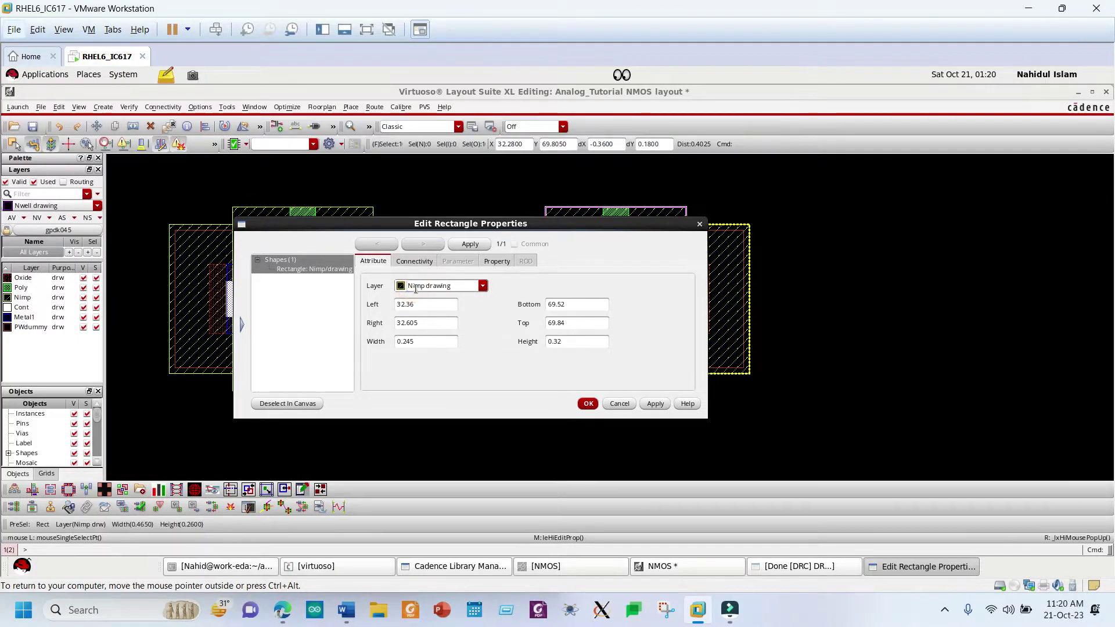
{"action": "left_click", "coordinate": [415, 287]}
{"action": "left_click", "coordinate": [414, 290]}
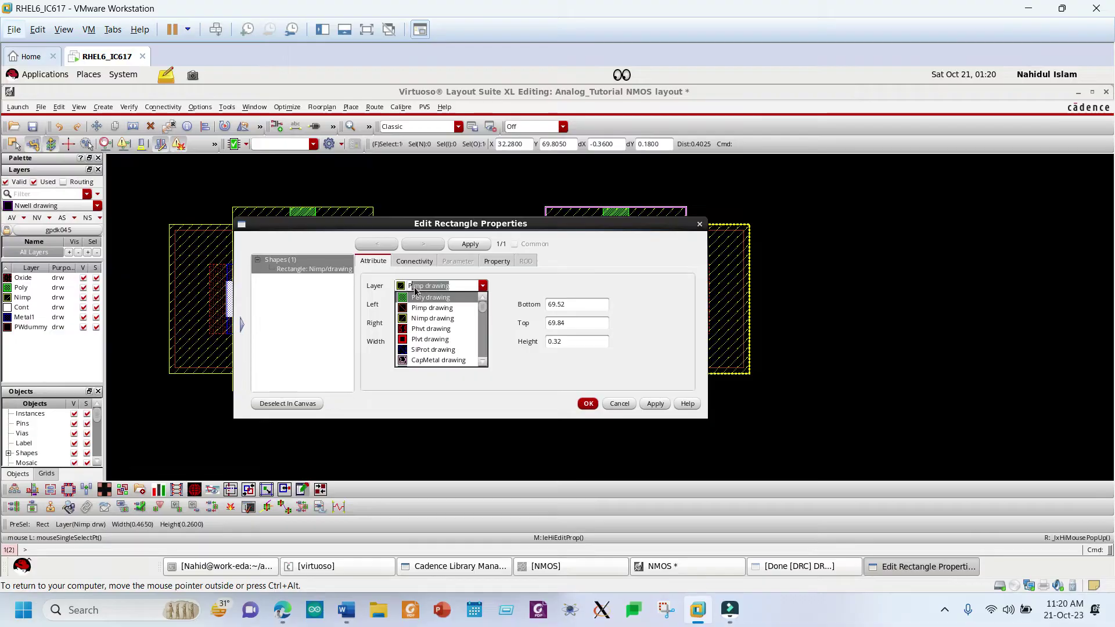
{"action": "left_click", "coordinate": [431, 308]}
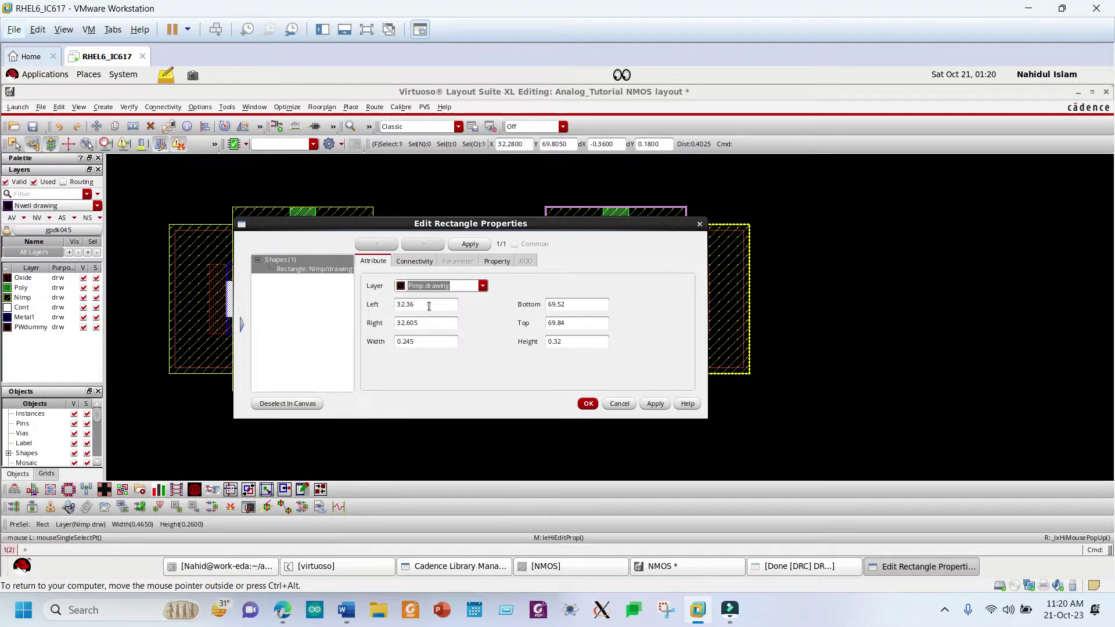
{"action": "left_click", "coordinate": [587, 403]}
{"action": "left_click", "coordinate": [813, 432]}
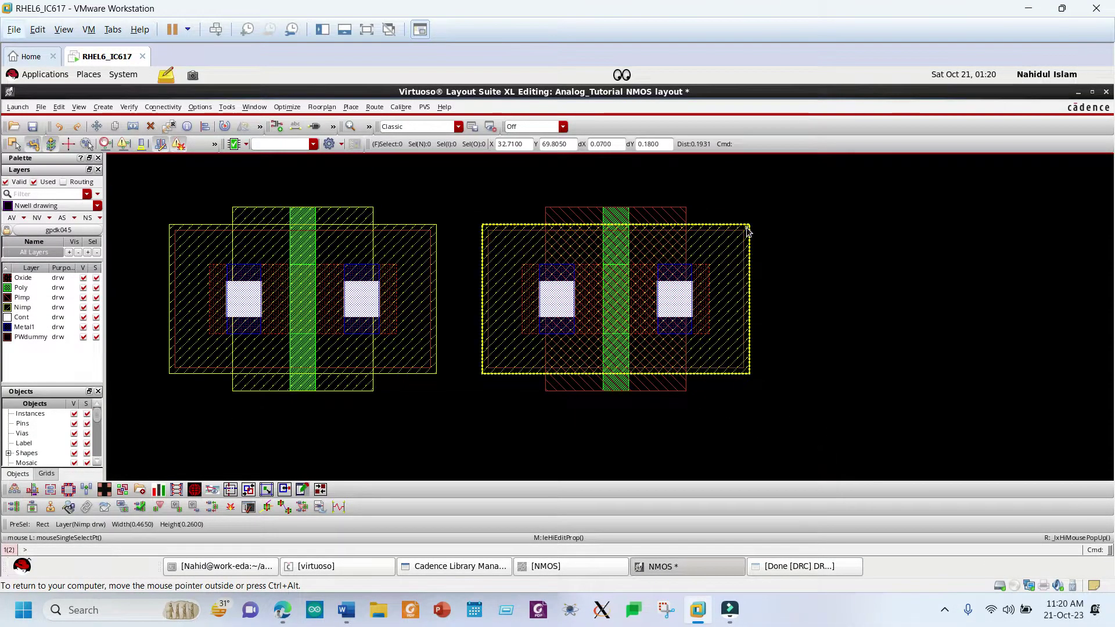
Step: Change the layer of the copied transistor's wide outer Nimp rectangle to Pimp drawing
{"action": "left_click", "coordinate": [747, 230]}
{"action": "key", "text": "q"}
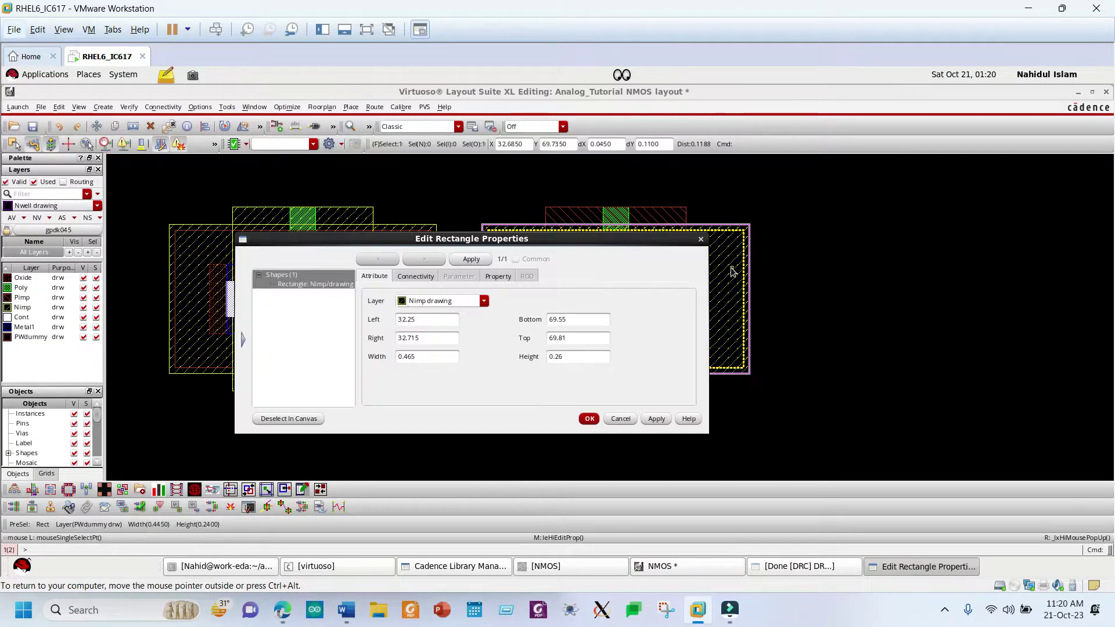
{"action": "left_click", "coordinate": [415, 300]}
{"action": "left_click", "coordinate": [415, 300]}
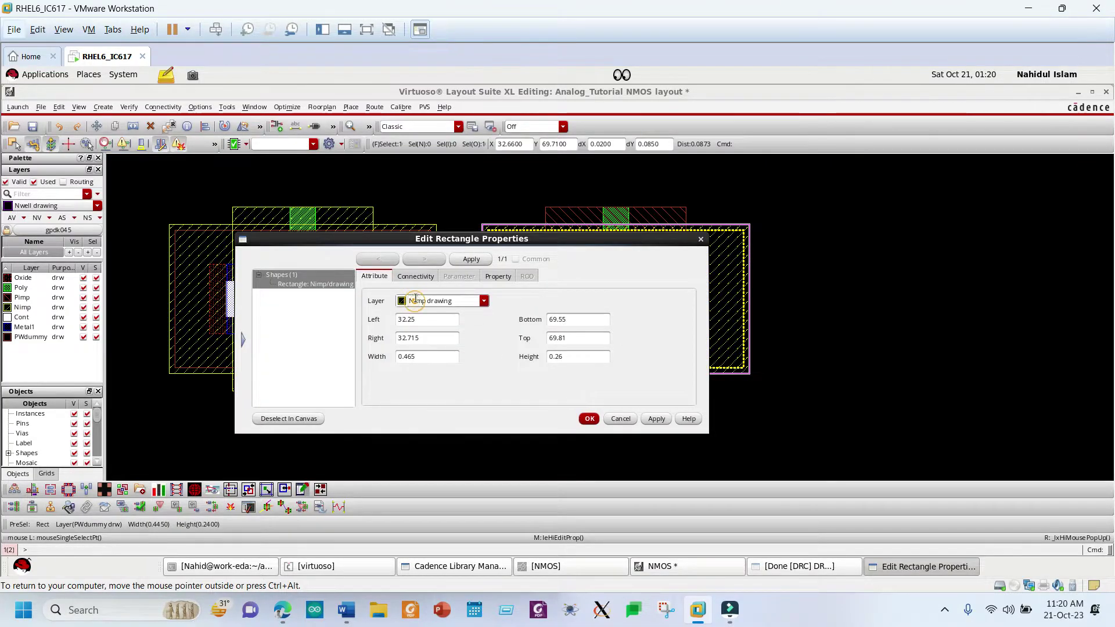
{"action": "key", "text": "BackSpace"}
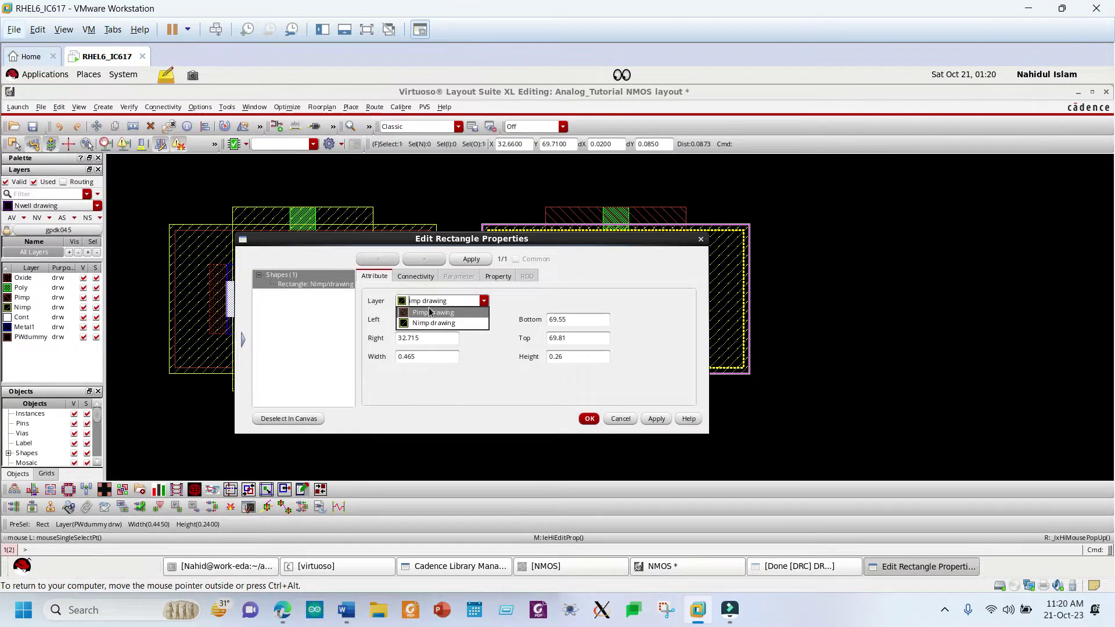
{"action": "left_click", "coordinate": [442, 314]}
{"action": "left_click", "coordinate": [660, 418]}
{"action": "left_click", "coordinate": [594, 420]}
{"action": "left_click", "coordinate": [758, 461]}
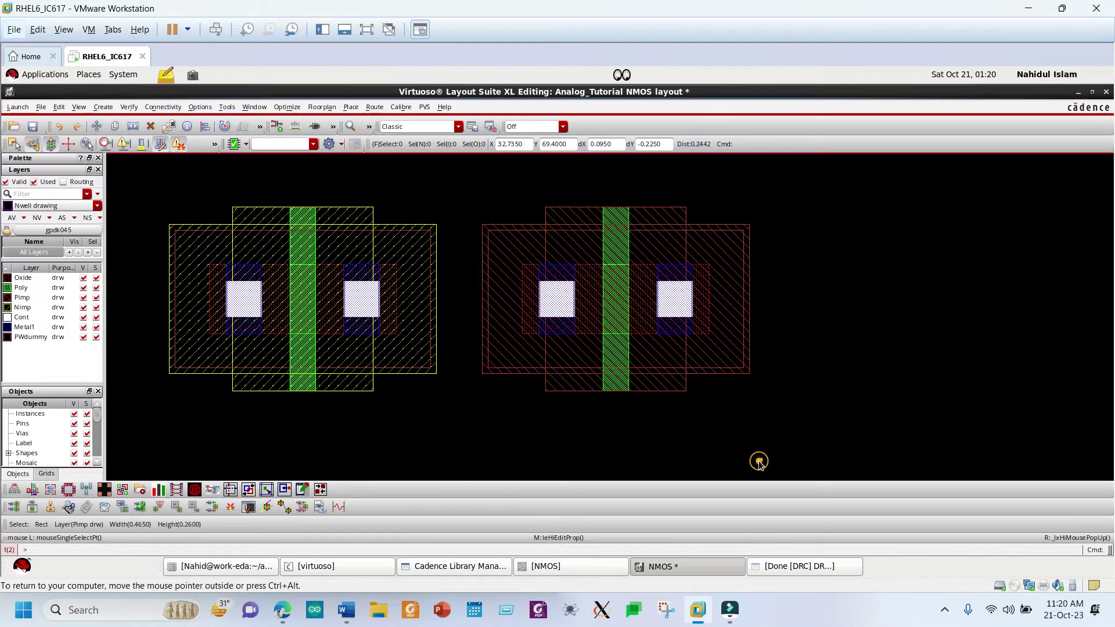
Step: Change the layer of the copied transistor's PWdummy rectangle to Nwell drawing
{"action": "left_click", "coordinate": [500, 246]}
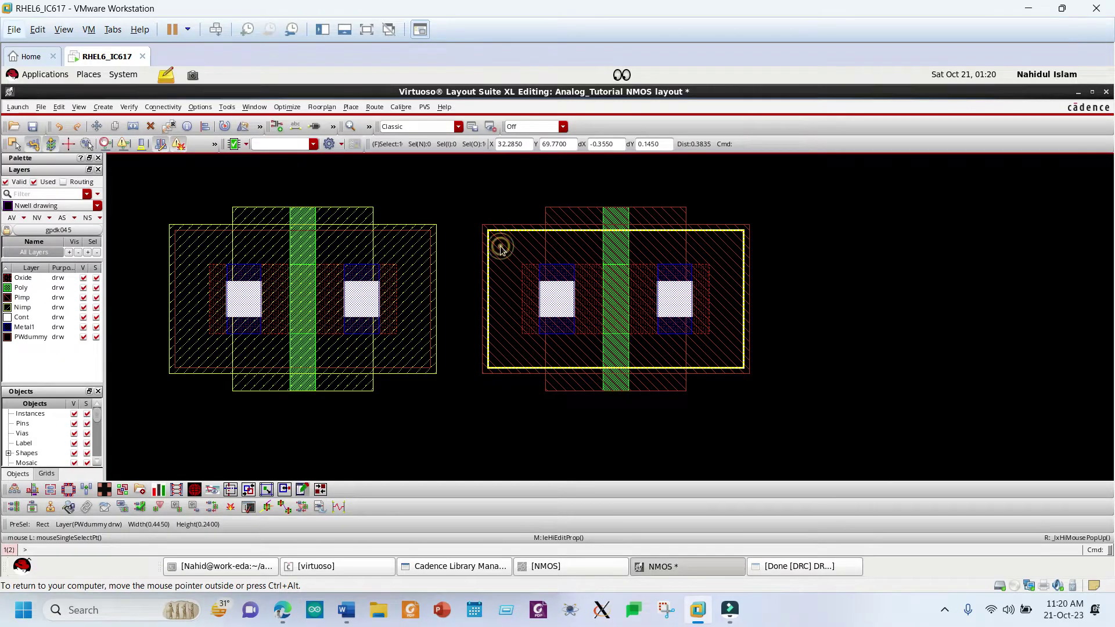
{"action": "key", "text": "q"}
{"action": "left_click", "coordinate": [418, 316]}
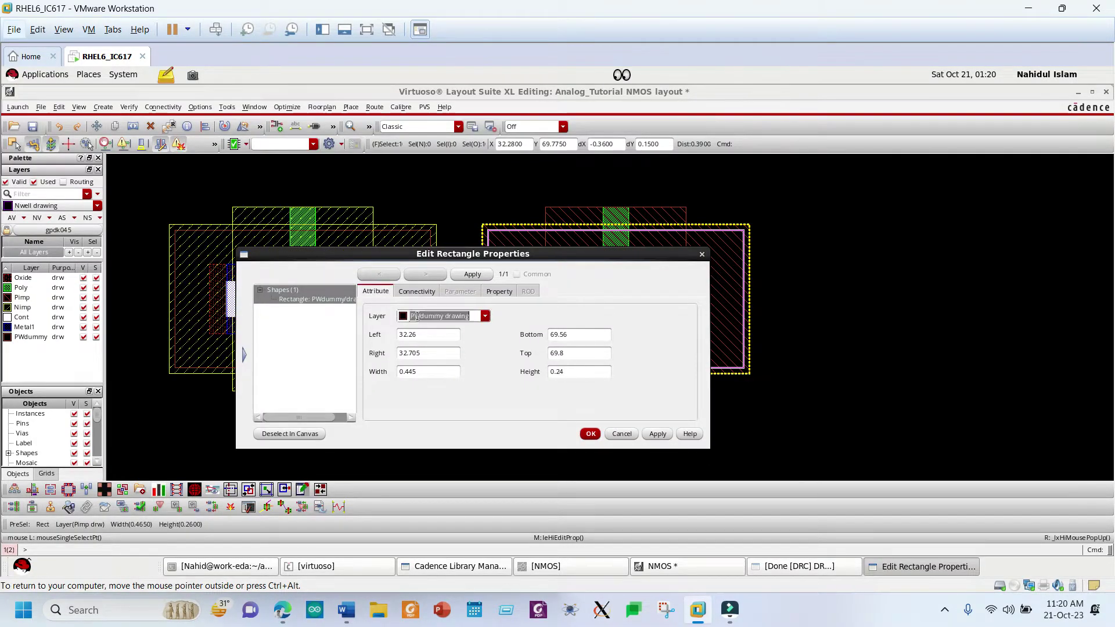
{"action": "left_click", "coordinate": [417, 317]}
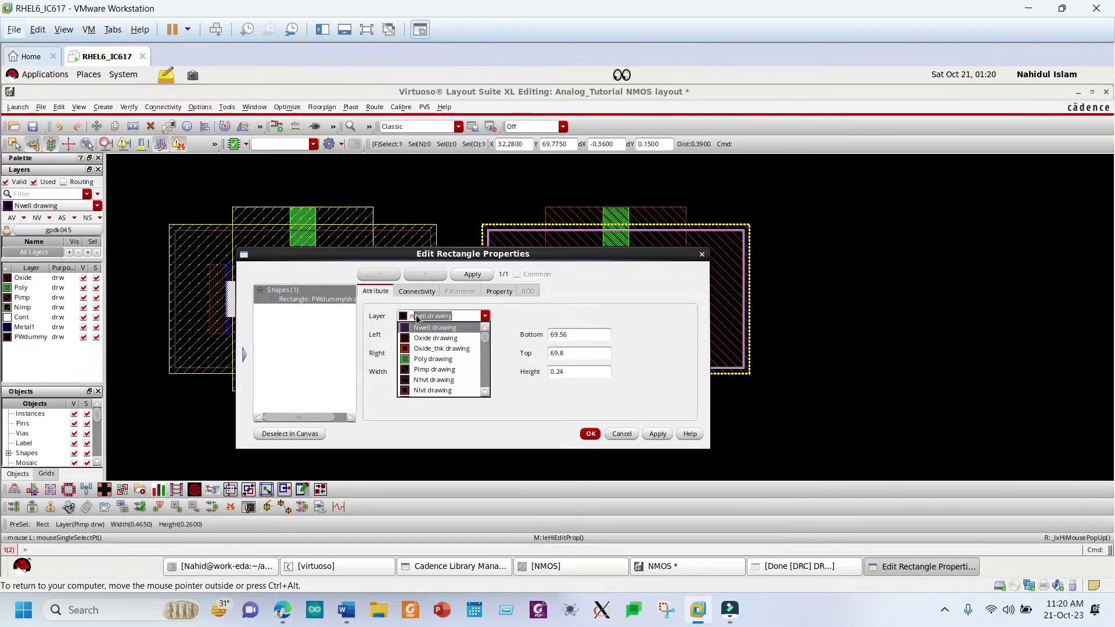
{"action": "left_click", "coordinate": [421, 319]}
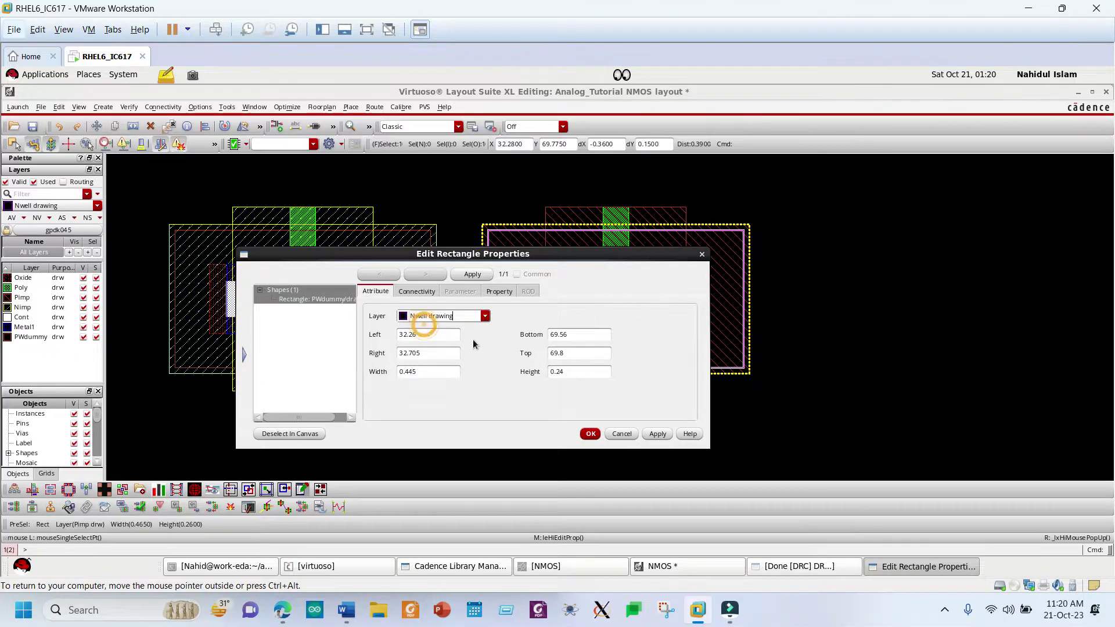
{"action": "left_click", "coordinate": [591, 434]}
{"action": "left_click", "coordinate": [813, 423]}
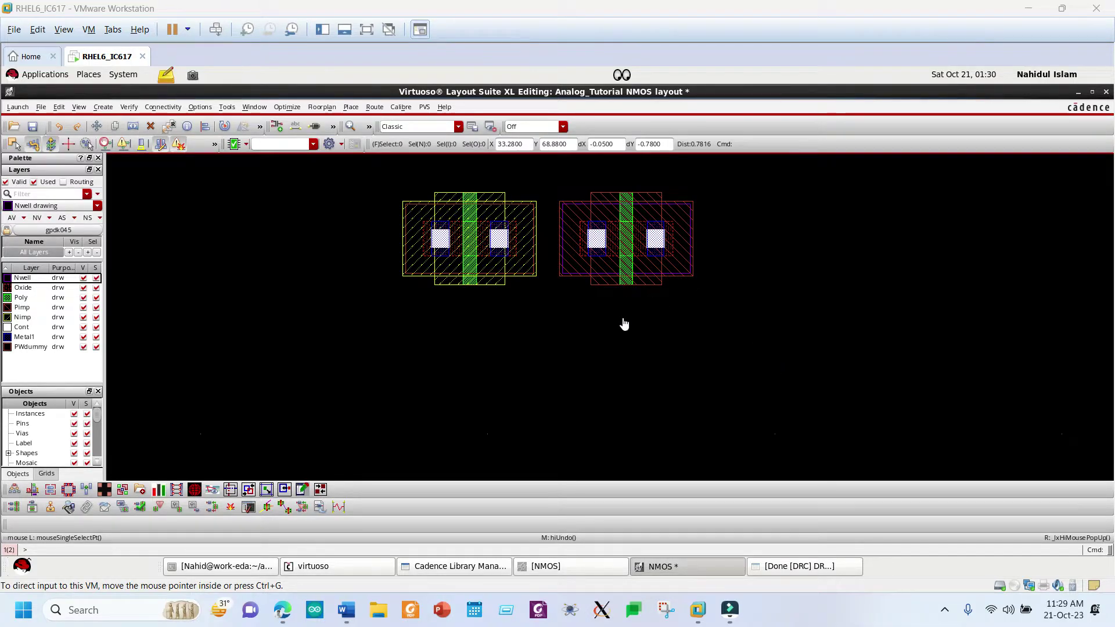
Step: Make a cell named PMOS, view layout, in library Analog_Tutorial from all shapes of the copied transistor, replacing the selected figures
{"action": "left_click", "coordinate": [636, 335]}
{"action": "scroll", "coordinate": [611, 192], "scroll_direction": "up", "scroll_amount": 1, "text": "ctrl"}
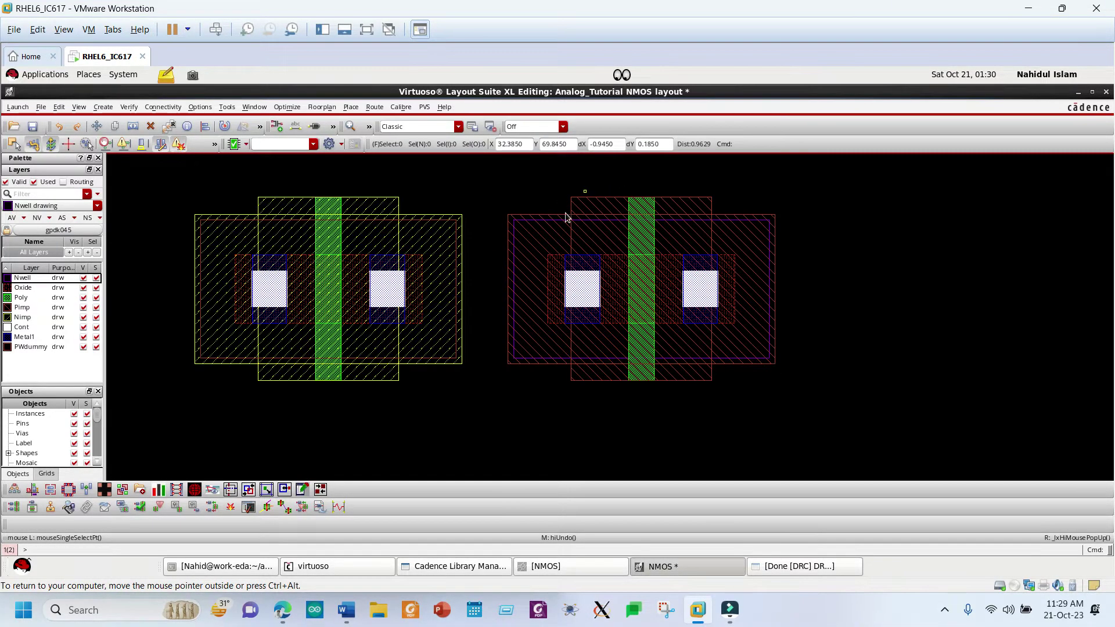
{"action": "left_click_drag", "start_coordinate": [482, 173], "coordinate": [853, 430]}
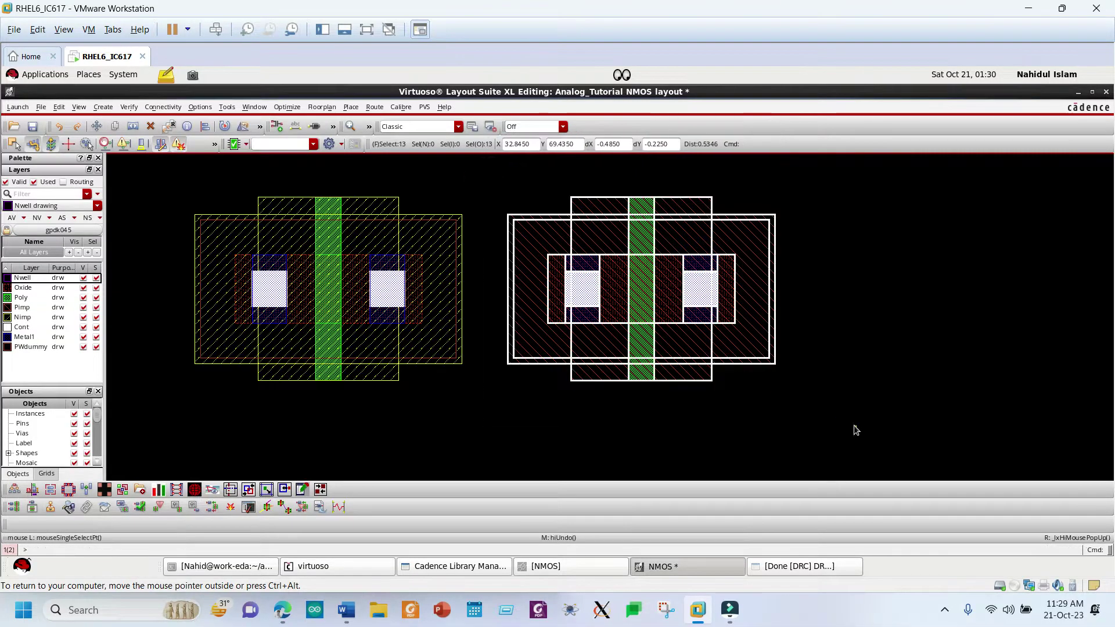
{"action": "left_click", "coordinate": [58, 127]}
{"action": "left_click", "coordinate": [102, 107]}
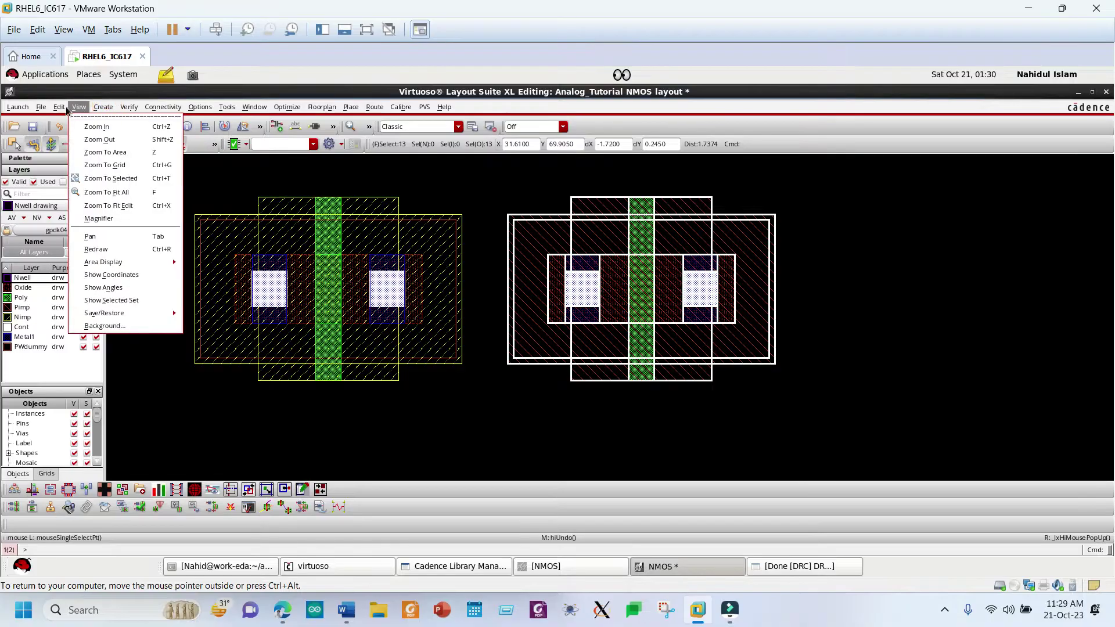
{"action": "mouse_move", "coordinate": [66, 111]}
{"action": "mouse_move", "coordinate": [97, 315]}
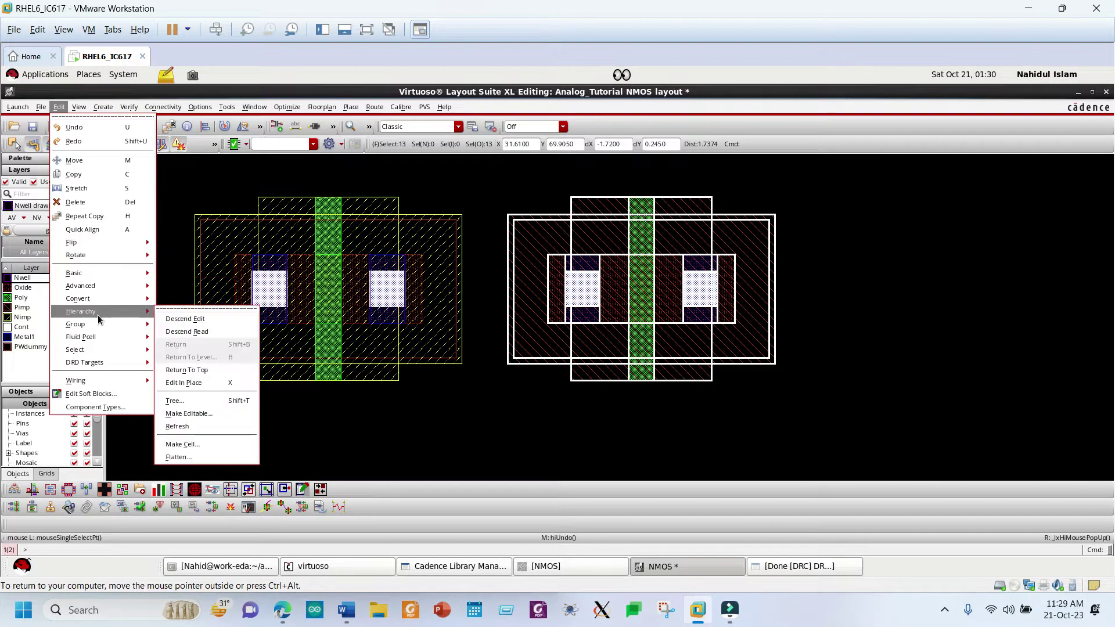
{"action": "left_click", "coordinate": [213, 444]}
{"action": "left_click", "coordinate": [607, 236]}
{"action": "left_click", "coordinate": [655, 239]}
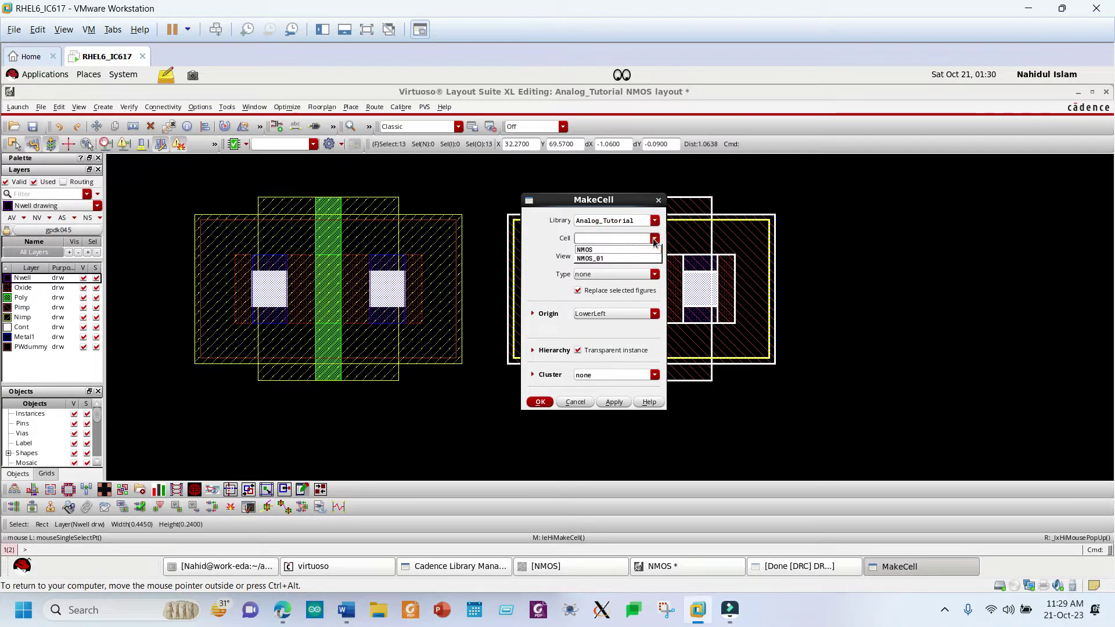
{"action": "left_click", "coordinate": [621, 239]}
{"action": "left_click", "coordinate": [608, 238]}
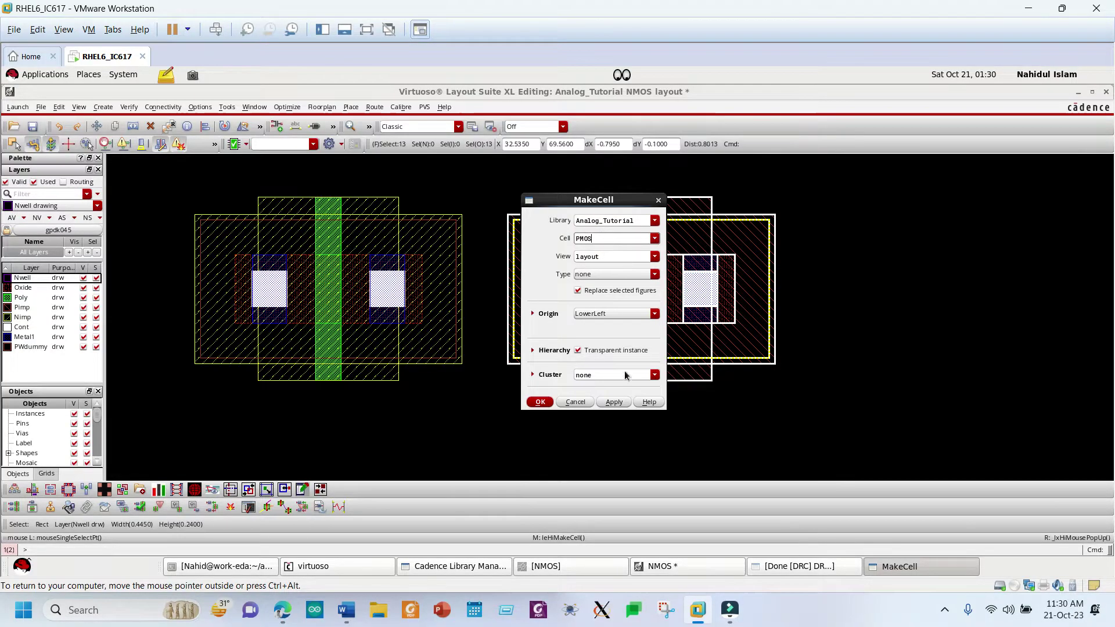
{"action": "left_click", "coordinate": [617, 403]}
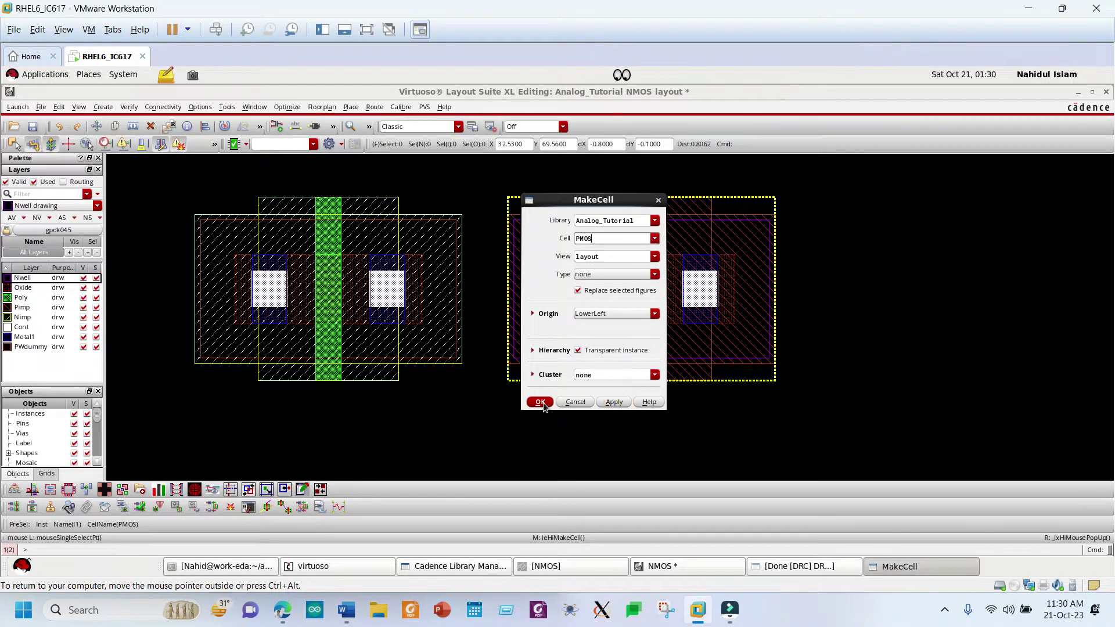
{"action": "left_click", "coordinate": [543, 402]}
{"action": "left_click", "coordinate": [540, 330]}
{"action": "left_click", "coordinate": [575, 402]}
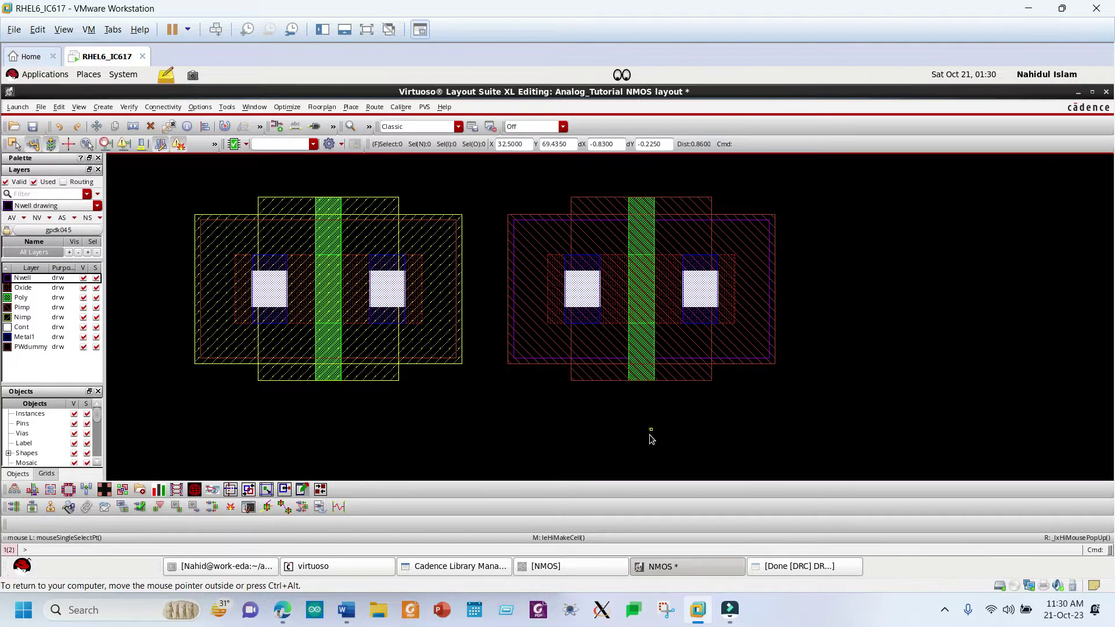
Step: Move the PMOS instance horizontally farther away from the NMOS, keeping both at the same height
{"action": "left_click", "coordinate": [602, 242]}
{"action": "scroll", "coordinate": [635, 329], "scroll_direction": "down", "scroll_amount": 2}
{"action": "scroll", "coordinate": [616, 308], "scroll_direction": "up", "scroll_amount": 4}
{"action": "left_click", "coordinate": [615, 308]}
{"action": "scroll", "coordinate": [649, 353], "scroll_direction": "down", "scroll_amount": 2}
{"action": "left_click", "coordinate": [629, 317]}
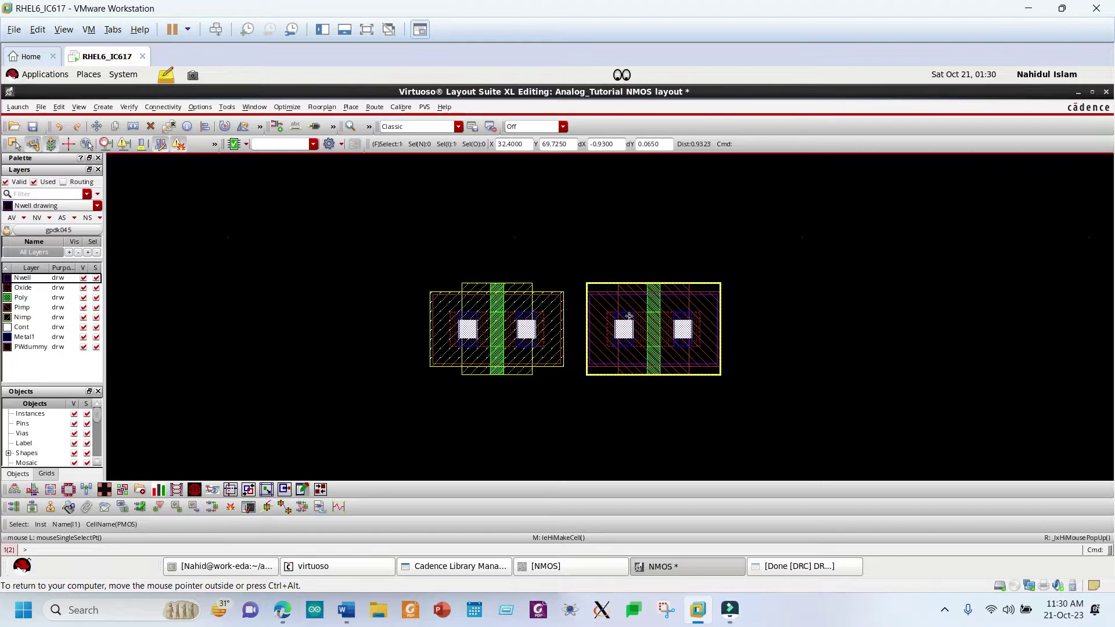
{"action": "left_click_drag", "start_coordinate": [629, 316], "coordinate": [786, 320]}
{"action": "left_click", "coordinate": [778, 450]}
Step: Delete the PMOS instance from the NMOS layout, leaving the NMOS instance in place
{"action": "left_click", "coordinate": [445, 319]}
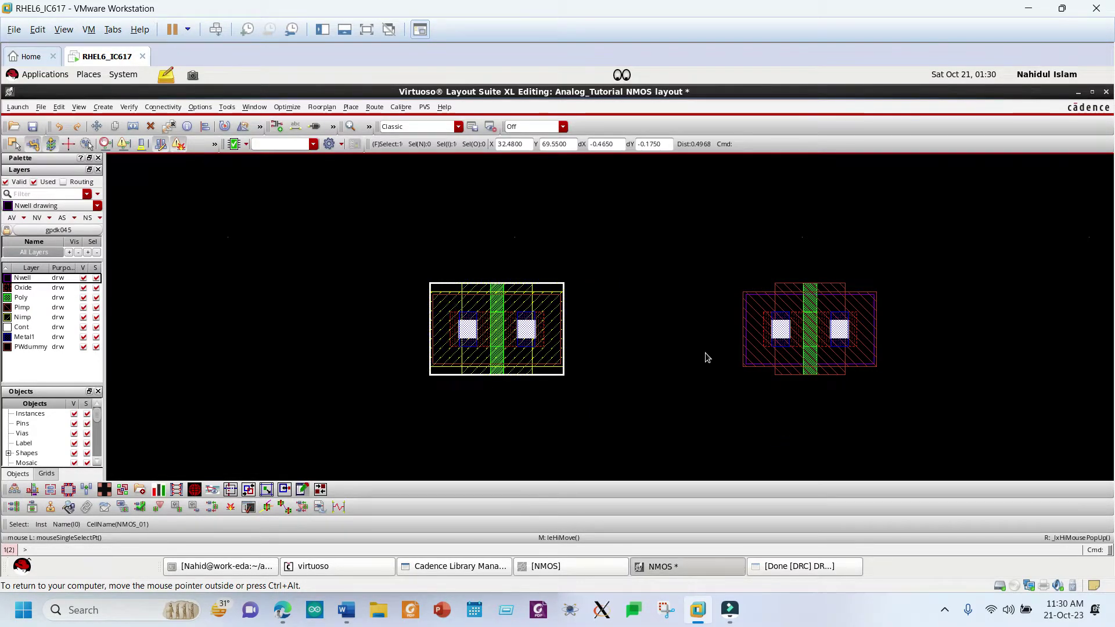
{"action": "left_click", "coordinate": [781, 332]}
{"action": "left_click", "coordinate": [681, 331]}
{"action": "key", "text": "m"}
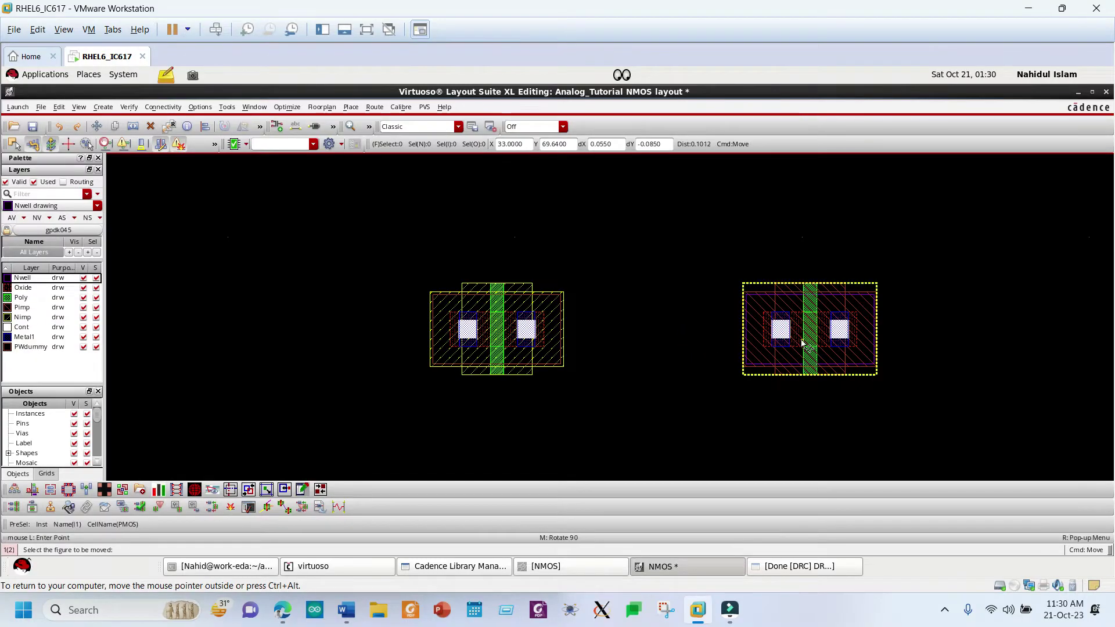
{"action": "left_click", "coordinate": [802, 340]}
{"action": "left_click", "coordinate": [801, 340]}
{"action": "left_click", "coordinate": [720, 256]}
{"action": "left_click_drag", "start_coordinate": [674, 222], "coordinate": [894, 437]}
{"action": "key", "text": "Delete"}
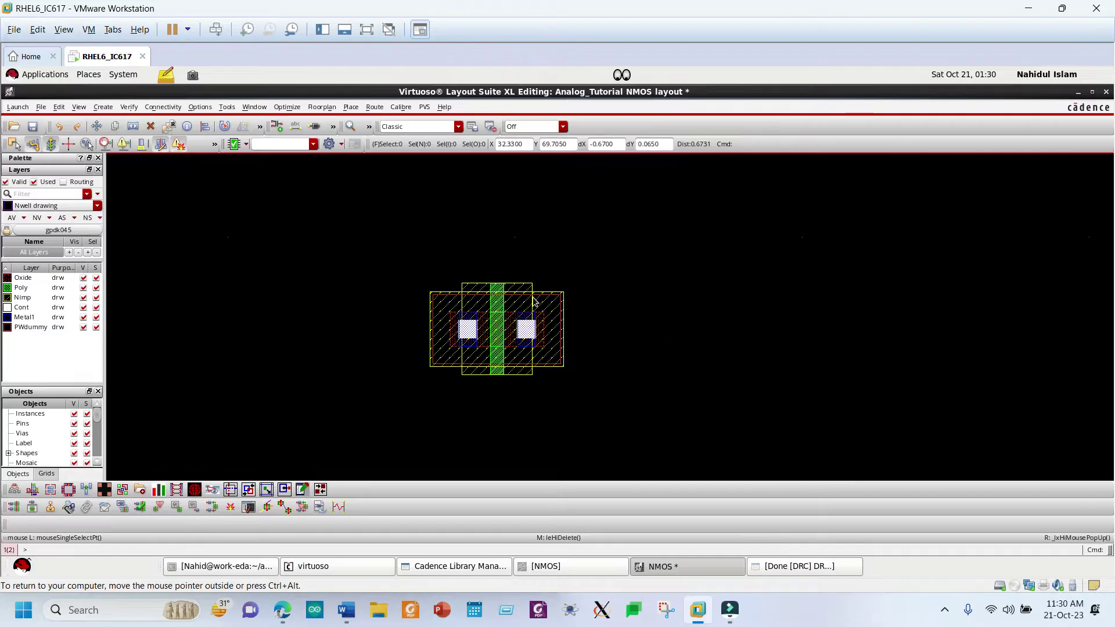
Step: Place an instance of cell PMOS, view layout, from library Analog_Tutorial beside the NMOS transistor
{"action": "left_click", "coordinate": [803, 338]}
{"action": "key", "text": "i"}
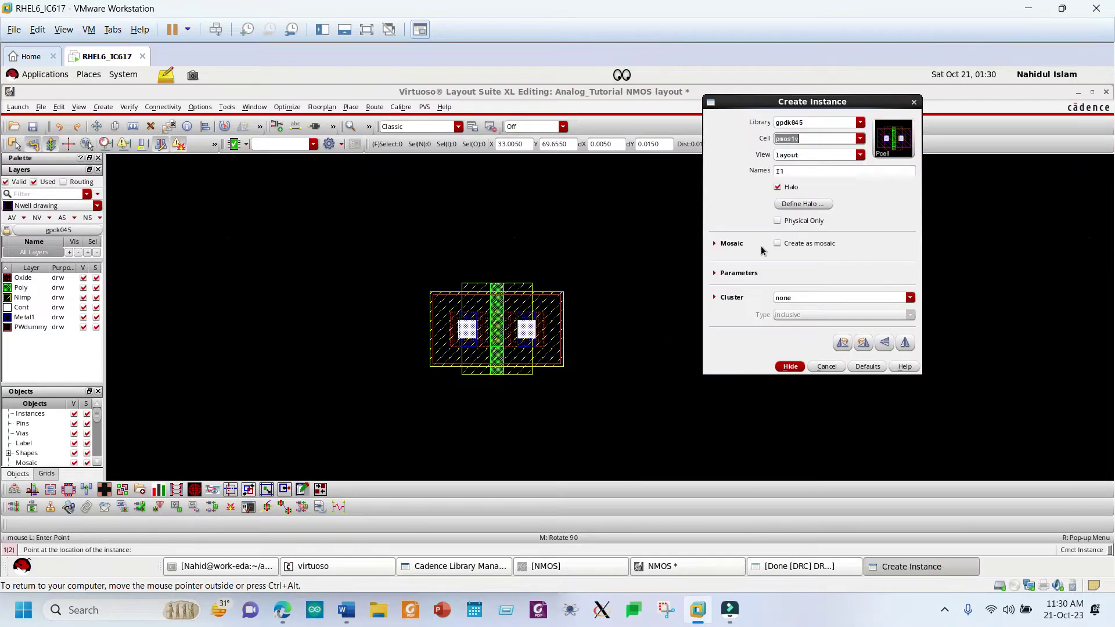
{"action": "left_click", "coordinate": [860, 122]}
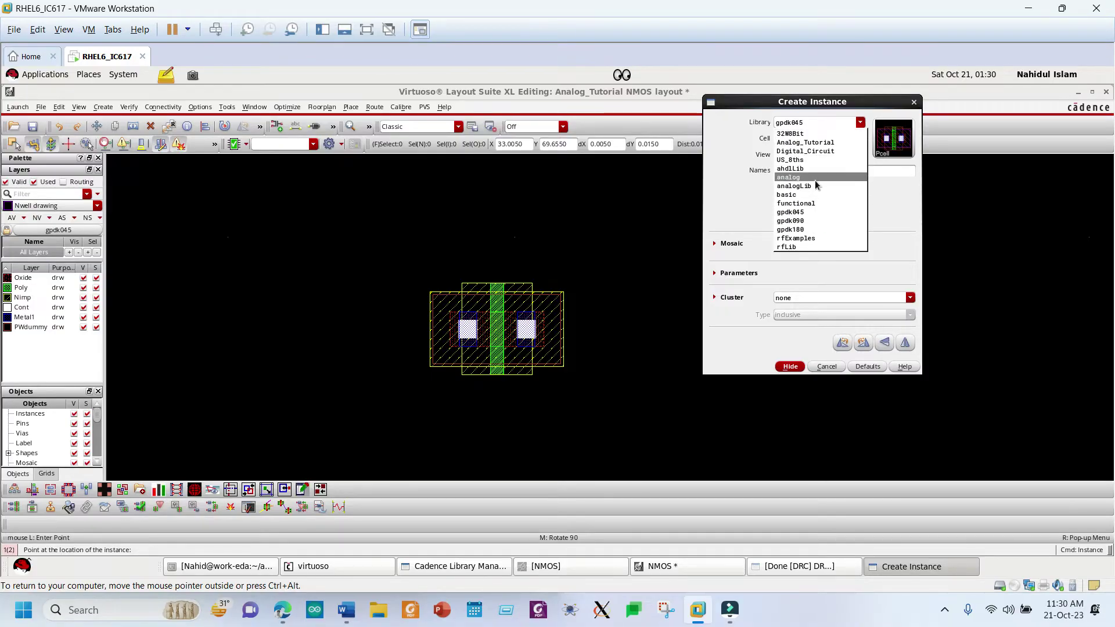
{"action": "left_click", "coordinate": [821, 142]}
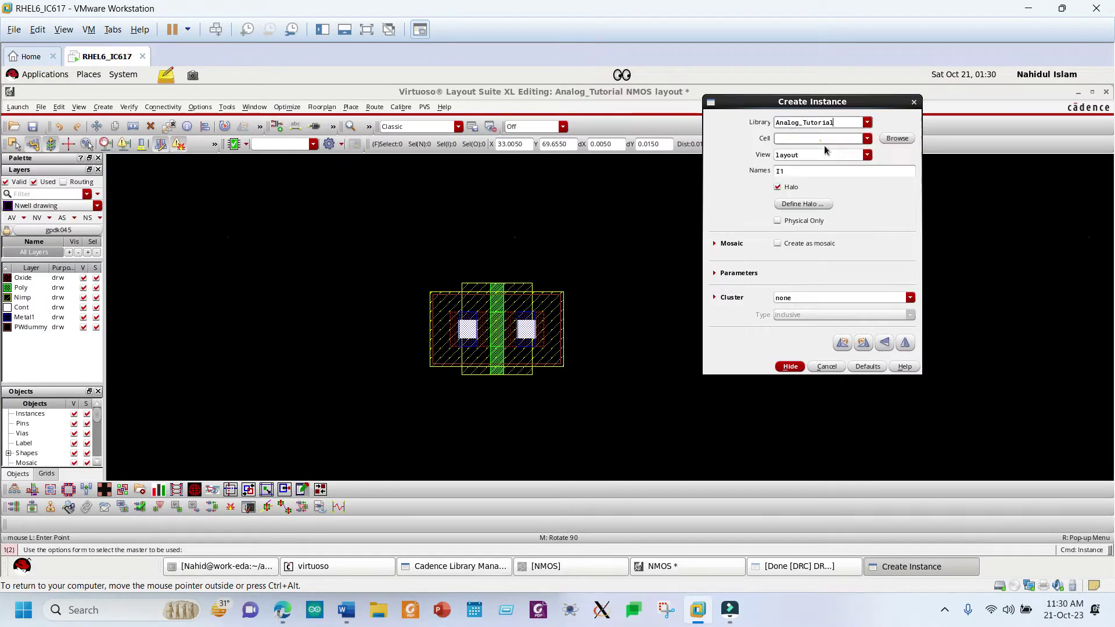
{"action": "left_click", "coordinate": [867, 139]}
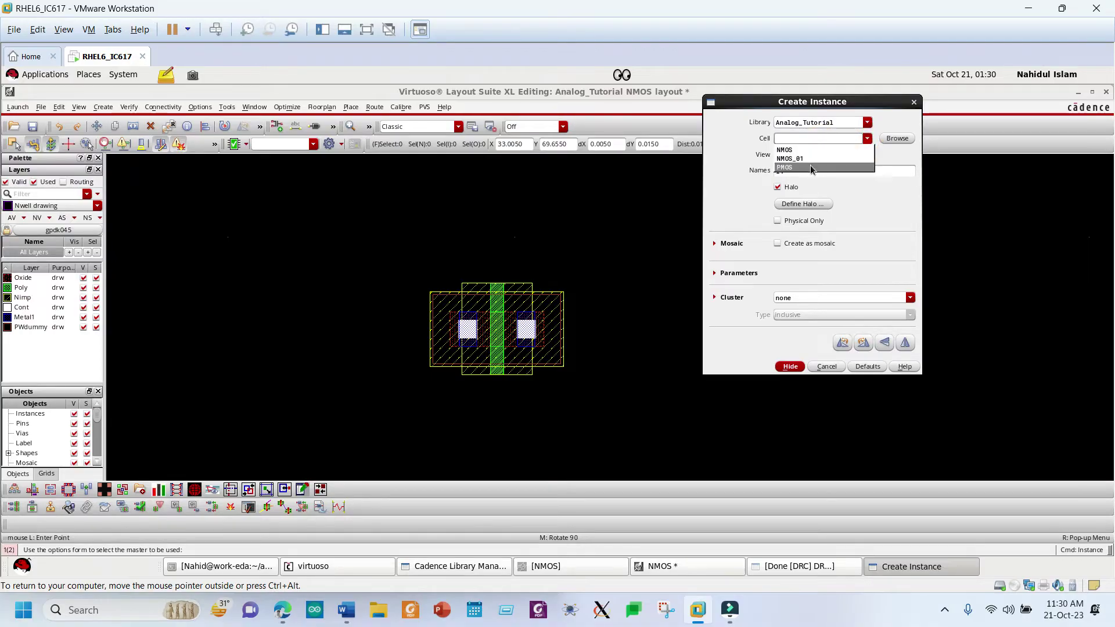
{"action": "left_click", "coordinate": [788, 167]}
{"action": "left_click", "coordinate": [789, 367]}
{"action": "left_click", "coordinate": [690, 364]}
{"action": "key", "text": "Escape"}
{"action": "left_click", "coordinate": [761, 315]}
Step: Move the placed PMOS instance horizontally closer to the NMOS transistor
{"action": "scroll", "coordinate": [761, 315], "scroll_direction": "up", "scroll_amount": 2}
{"action": "scroll", "coordinate": [761, 315], "scroll_direction": "down", "scroll_amount": 2}
{"action": "scroll", "coordinate": [732, 295], "scroll_direction": "up", "scroll_amount": 1}
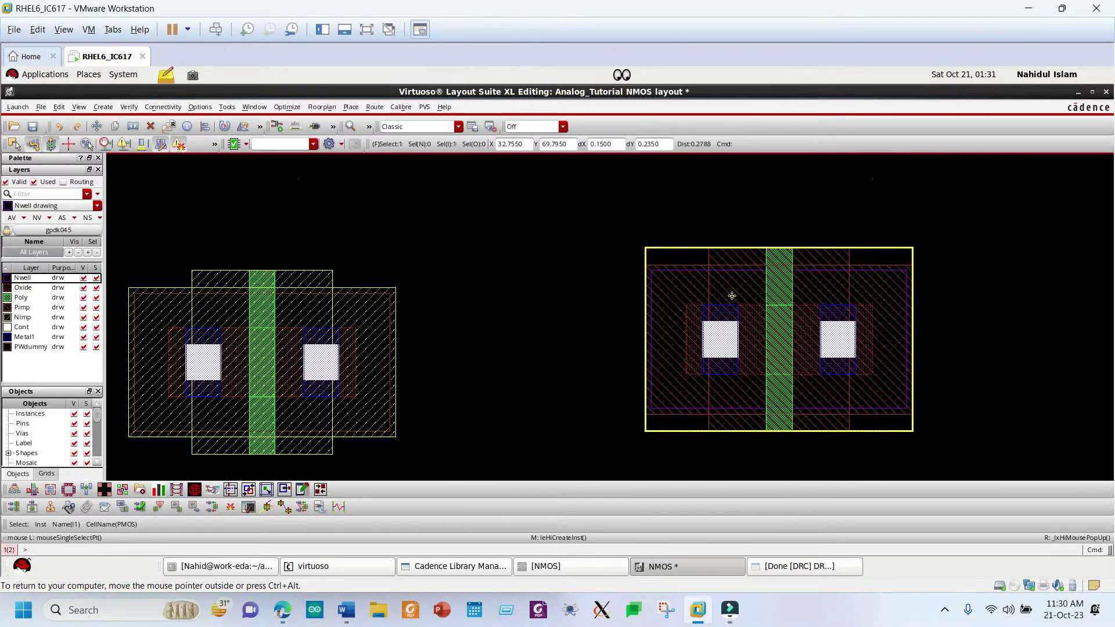
{"action": "scroll", "coordinate": [691, 237], "scroll_direction": "down", "scroll_amount": 1}
{"action": "scroll", "coordinate": [689, 239], "scroll_direction": "up", "scroll_amount": 1}
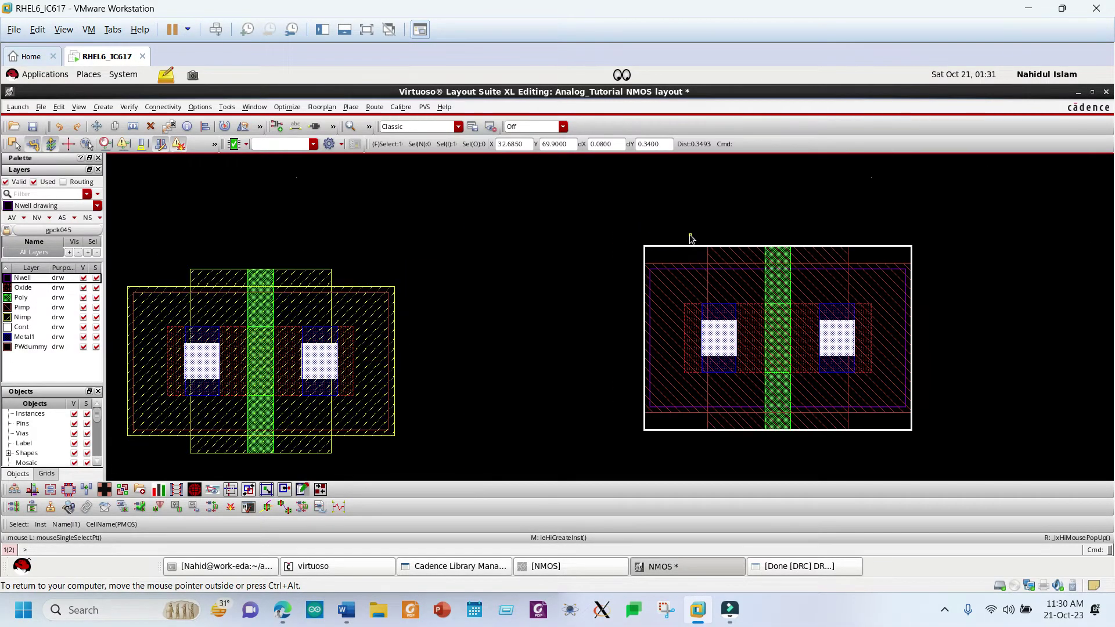
{"action": "scroll", "coordinate": [894, 324], "scroll_direction": "down", "scroll_amount": 1}
{"action": "scroll", "coordinate": [948, 325], "scroll_direction": "up", "scroll_amount": 1}
{"action": "scroll", "coordinate": [946, 320], "scroll_direction": "down", "scroll_amount": 1}
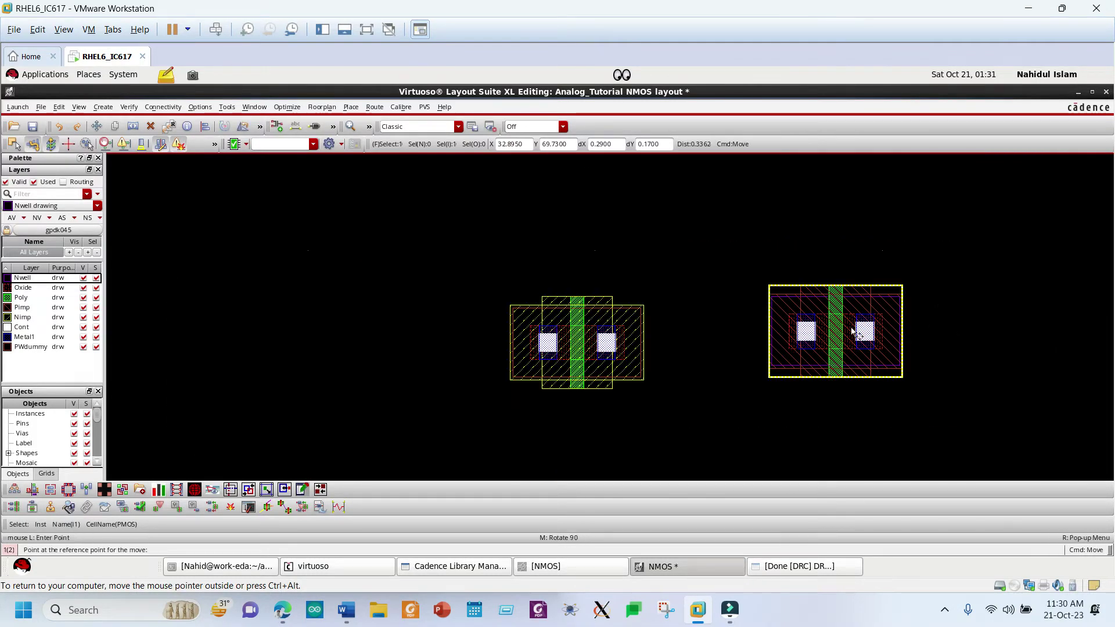
{"action": "left_click_drag", "start_coordinate": [854, 331], "coordinate": [783, 330]}
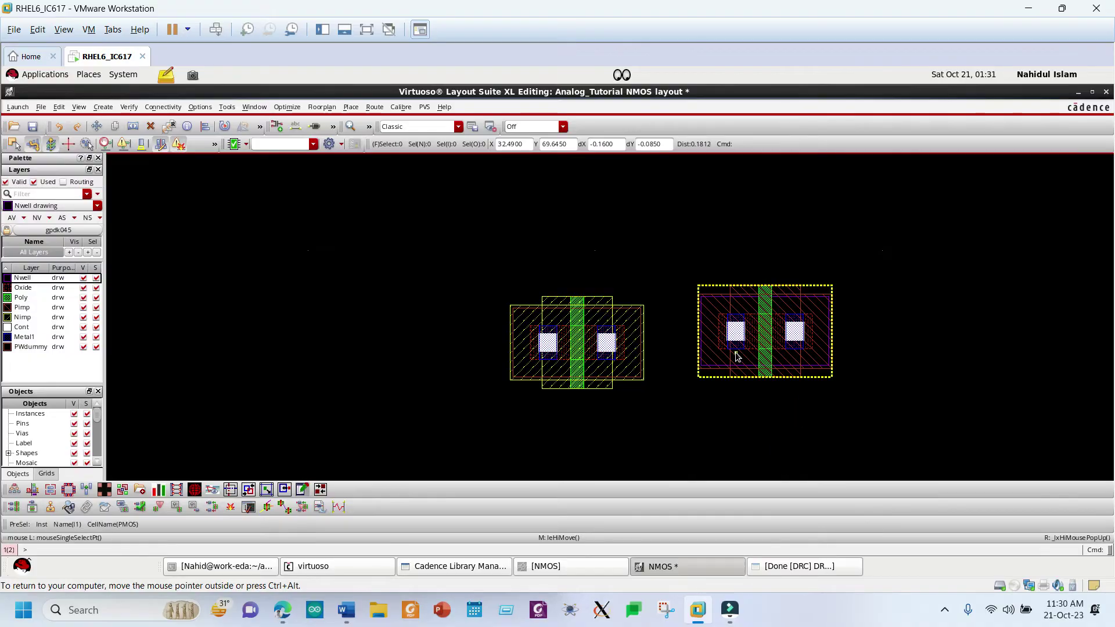
Step: Show only the PWdummy drawing layer to examine its shapes in both transistors, and make all layers visible again
{"action": "scroll", "coordinate": [776, 343], "scroll_direction": "up", "scroll_amount": 2}
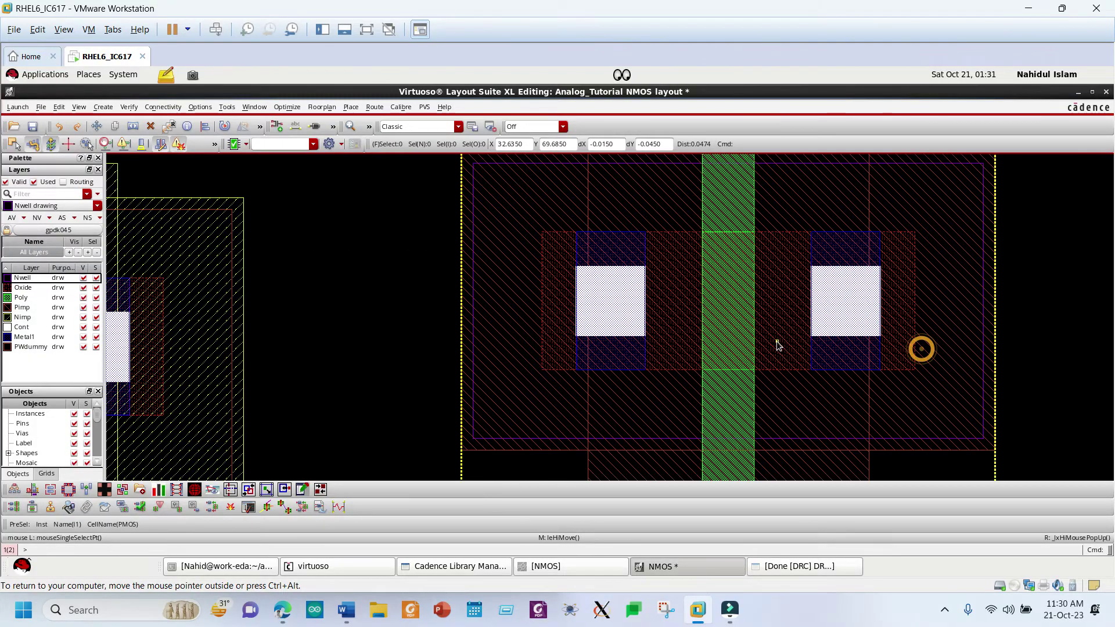
{"action": "scroll", "coordinate": [776, 344], "scroll_direction": "down", "scroll_amount": 1}
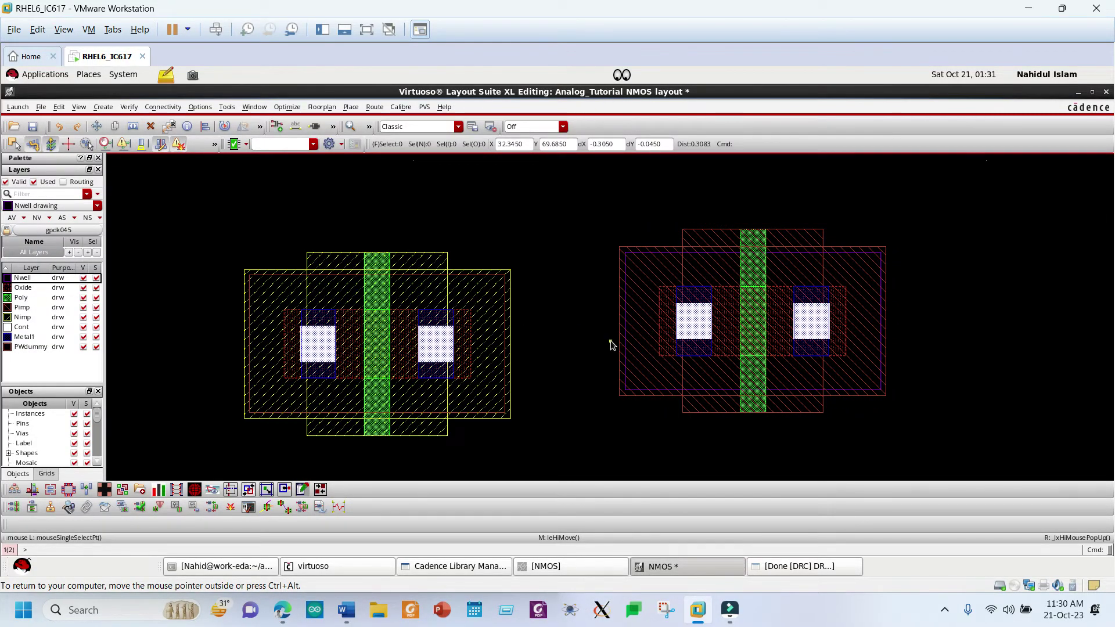
{"action": "scroll", "coordinate": [612, 345], "scroll_direction": "down", "scroll_amount": 1}
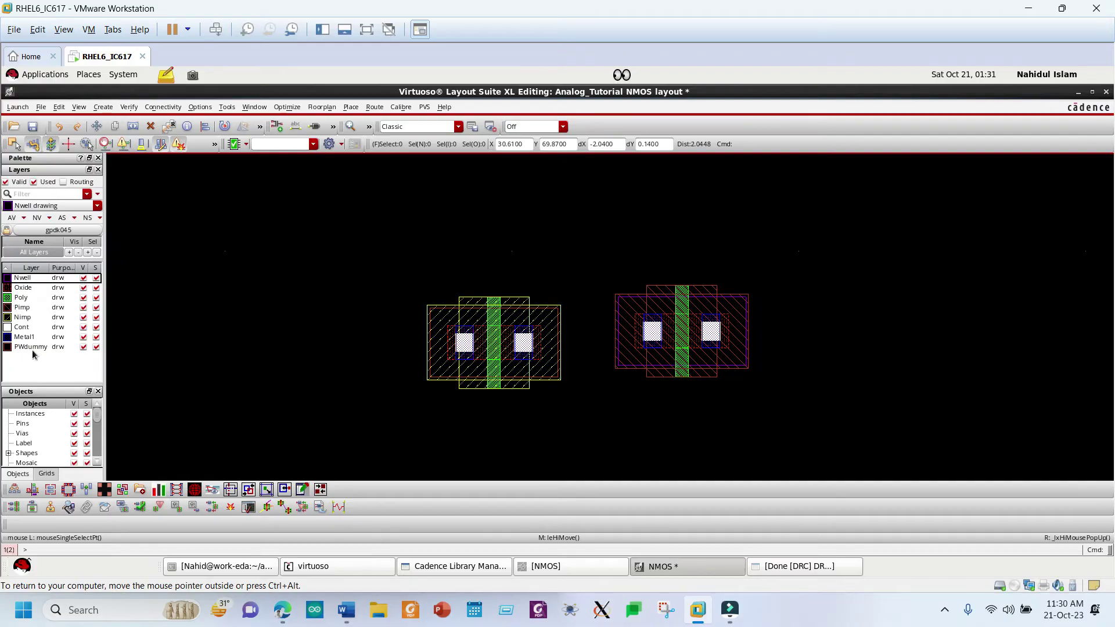
{"action": "left_click", "coordinate": [32, 346]}
{"action": "left_click", "coordinate": [38, 218]}
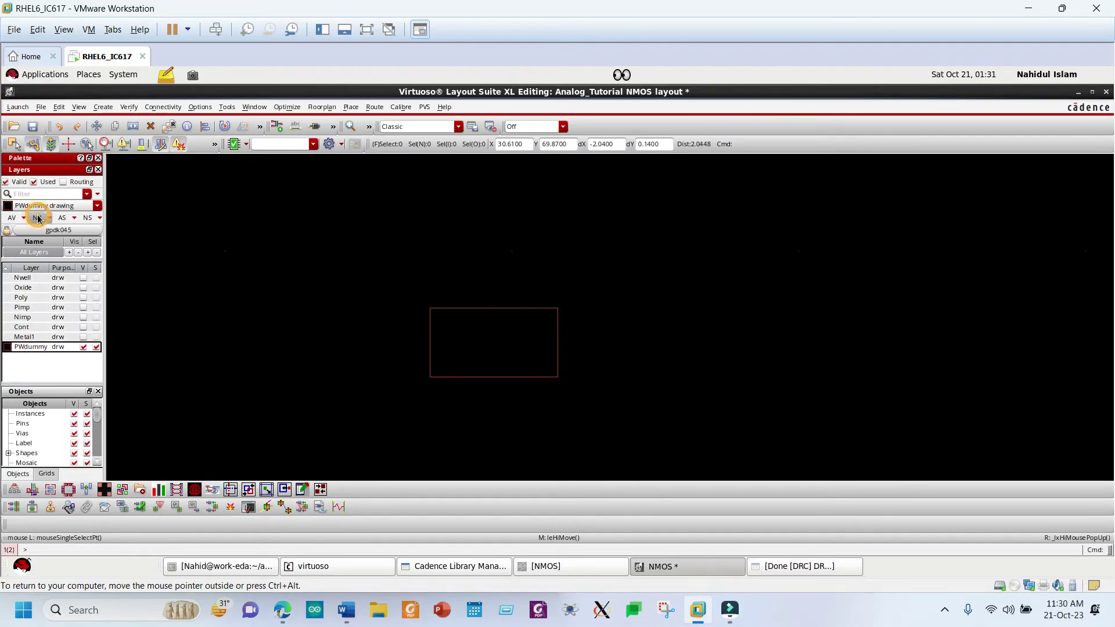
{"action": "left_click", "coordinate": [13, 218]}
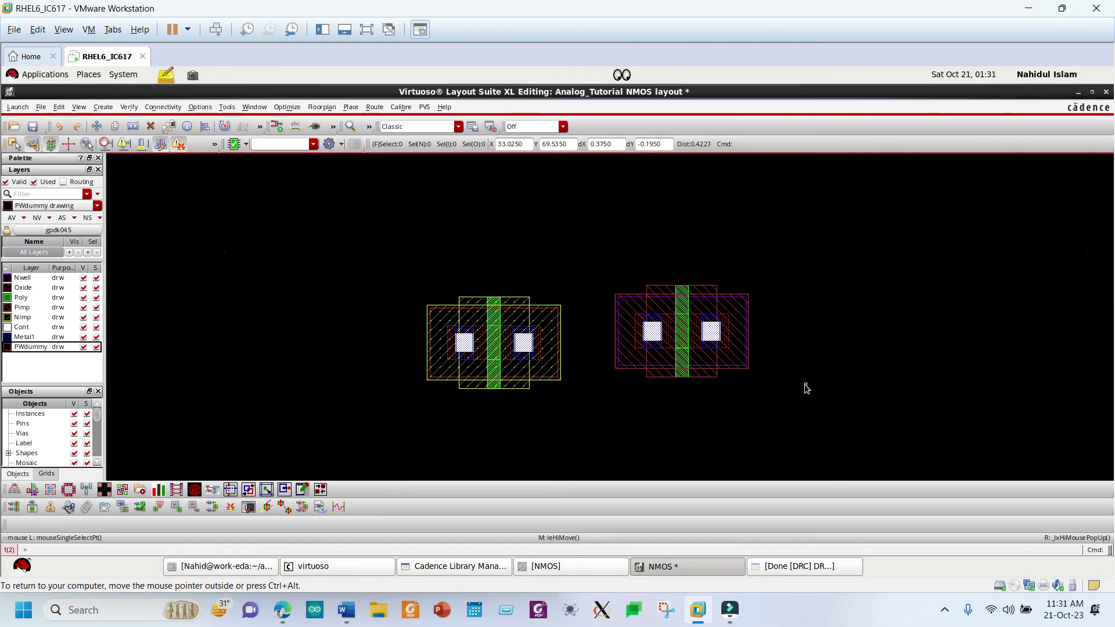
{"action": "left_click", "coordinate": [653, 350]}
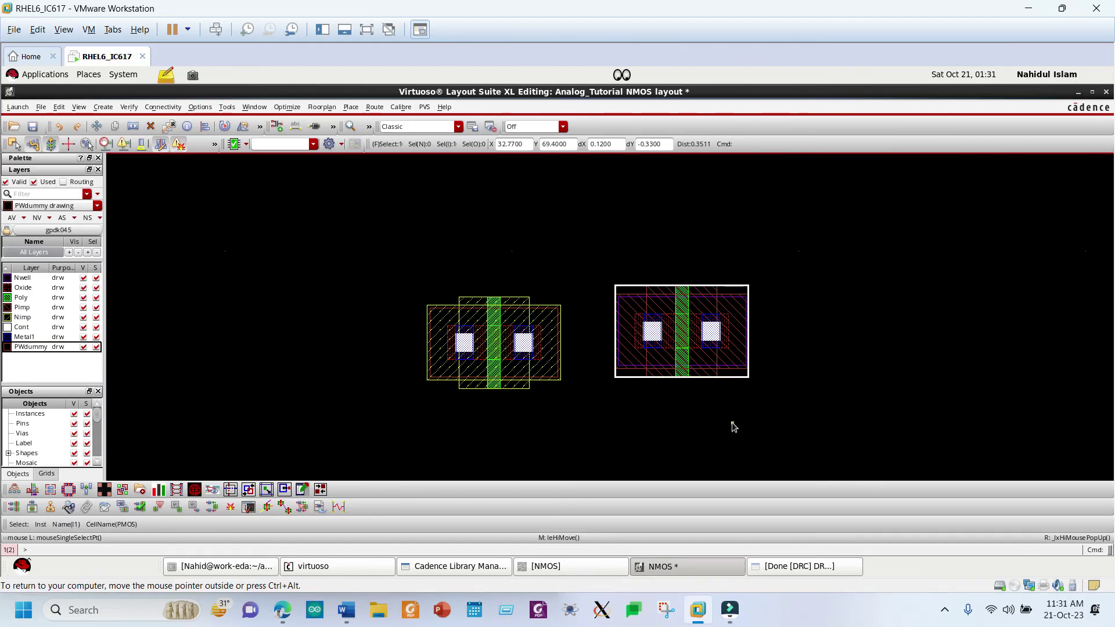
{"action": "left_click", "coordinate": [837, 616]}
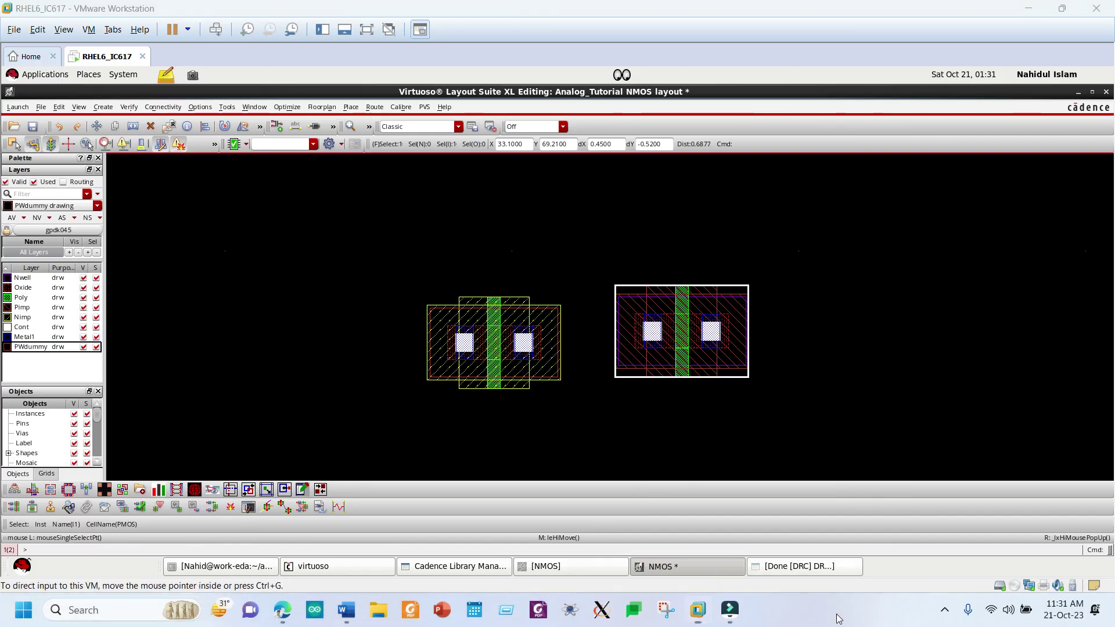